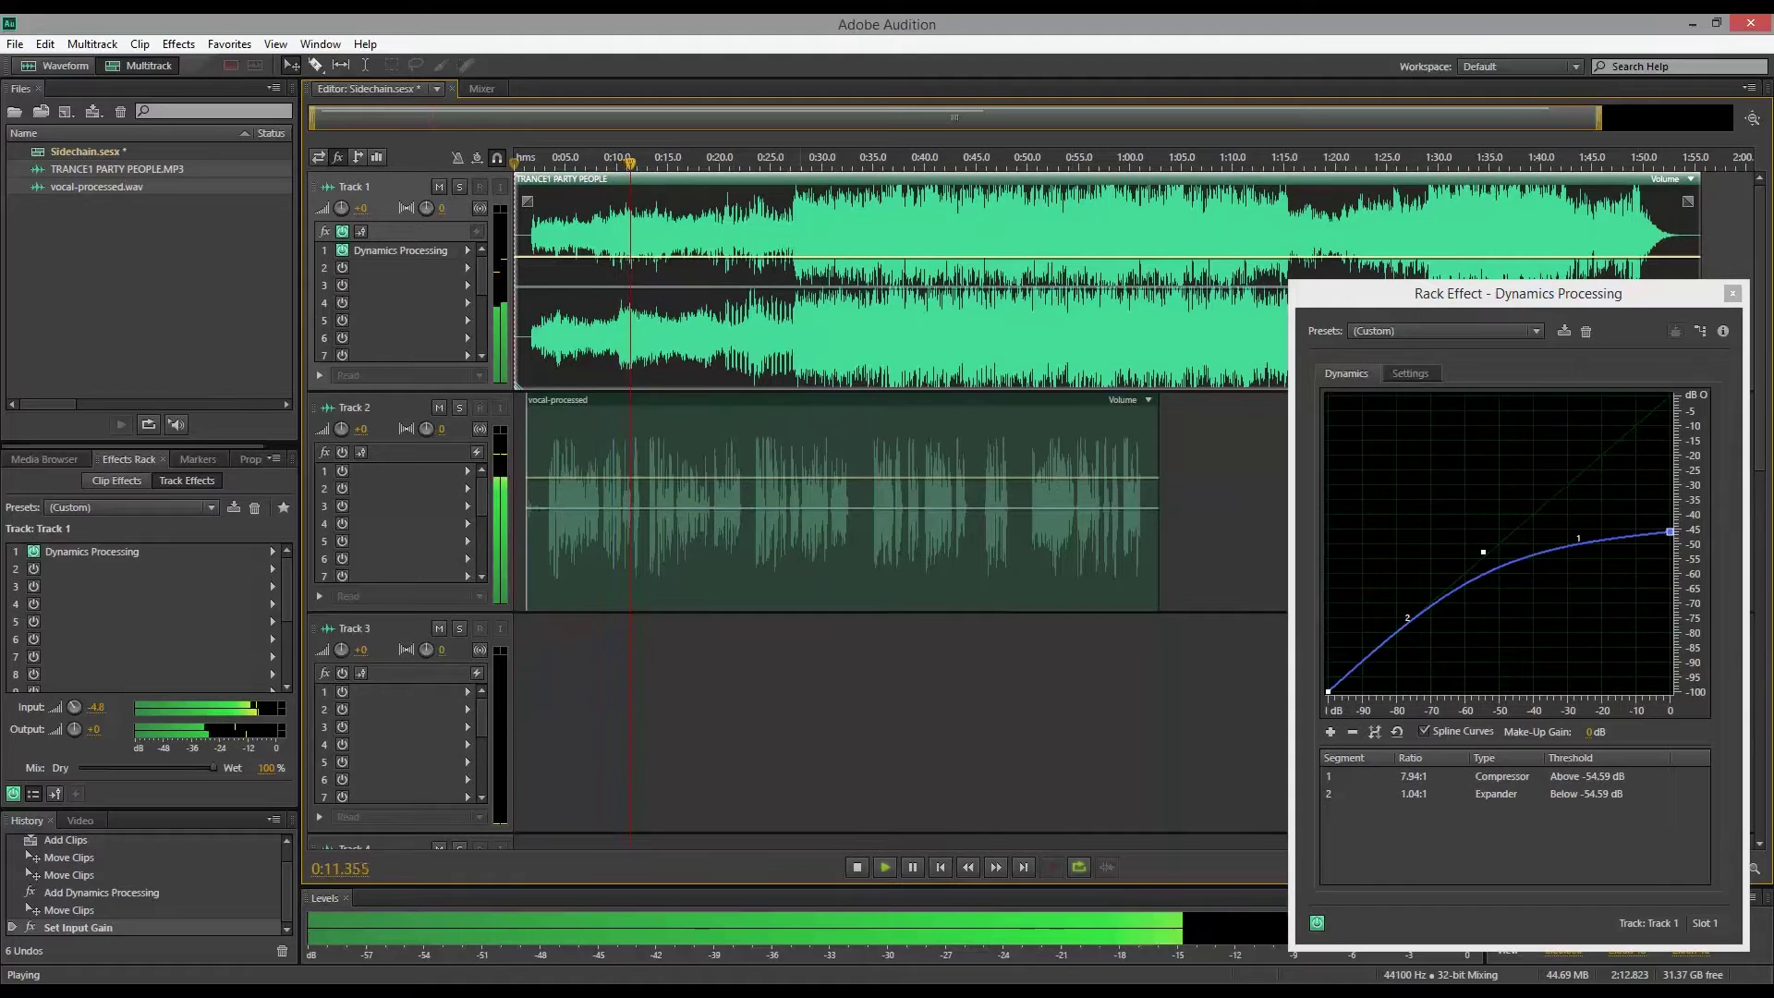
left_click_drag(1515, 293, 1516, 235)
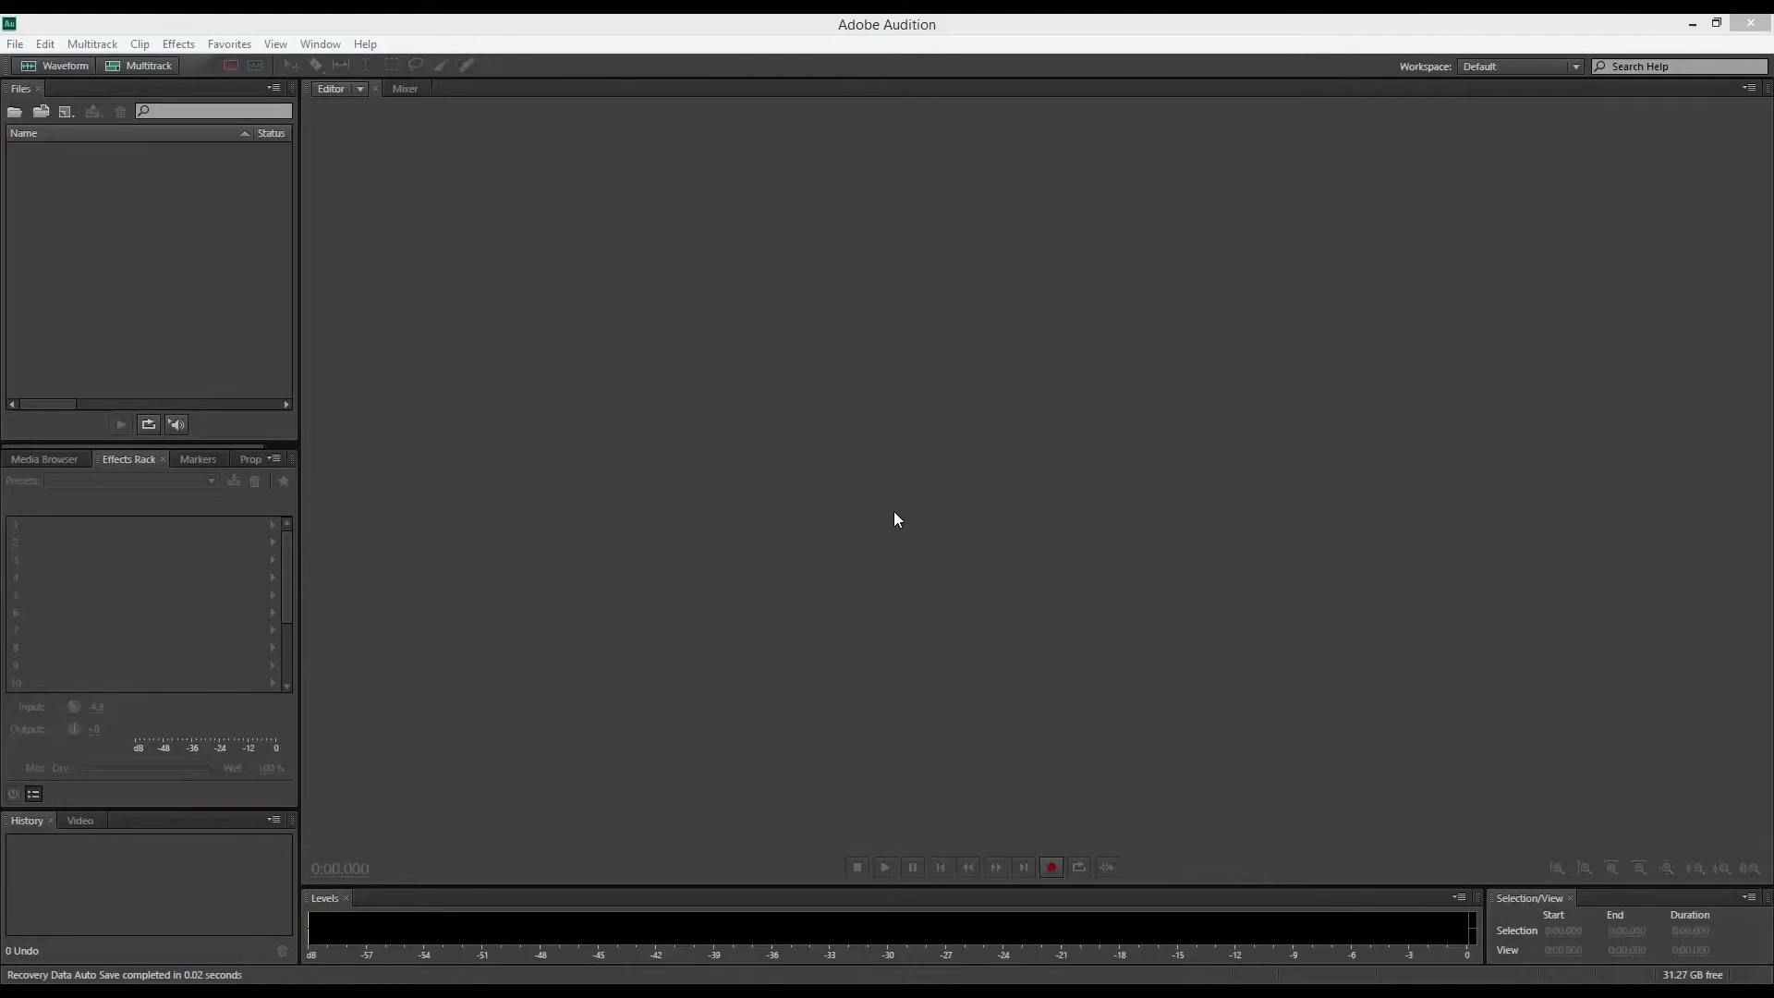
Open vocal.wav and vocal-processed.wav together from the SIDECHAIN_VIDEO folder.
left_click(69, 365)
left_click(681, 221)
double_click(210, 253)
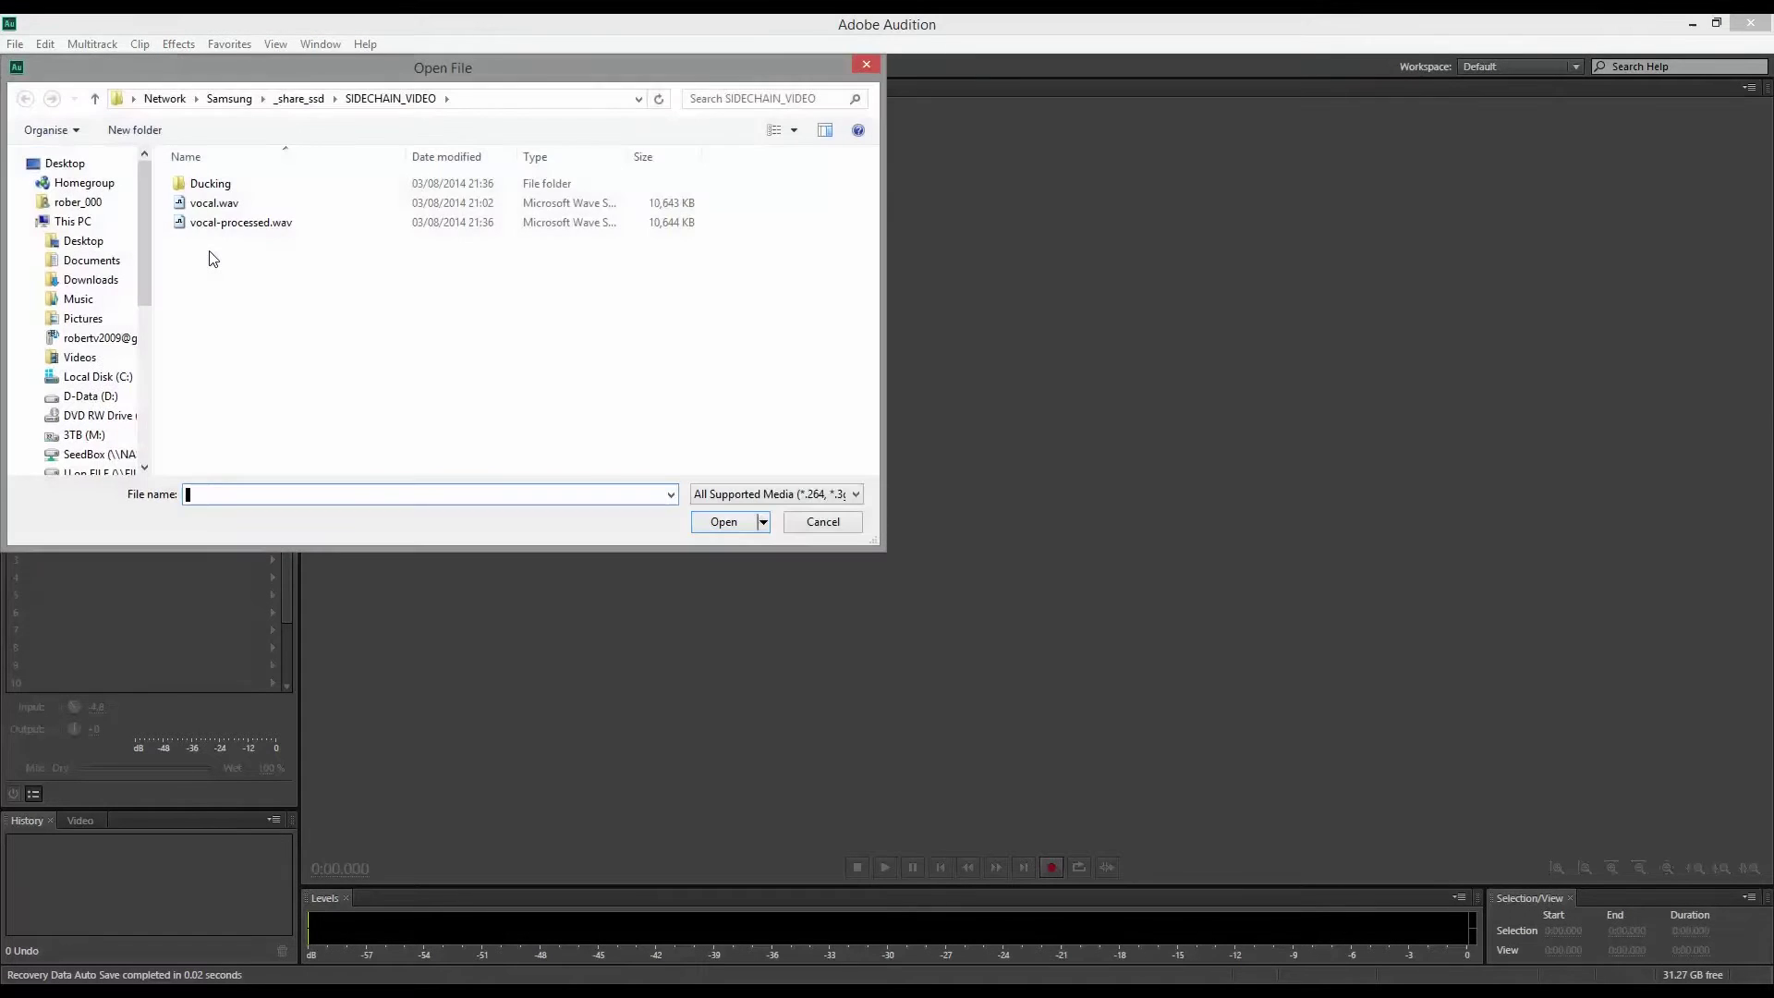
left_click(266, 204)
left_click_drag(514, 288, 222, 200)
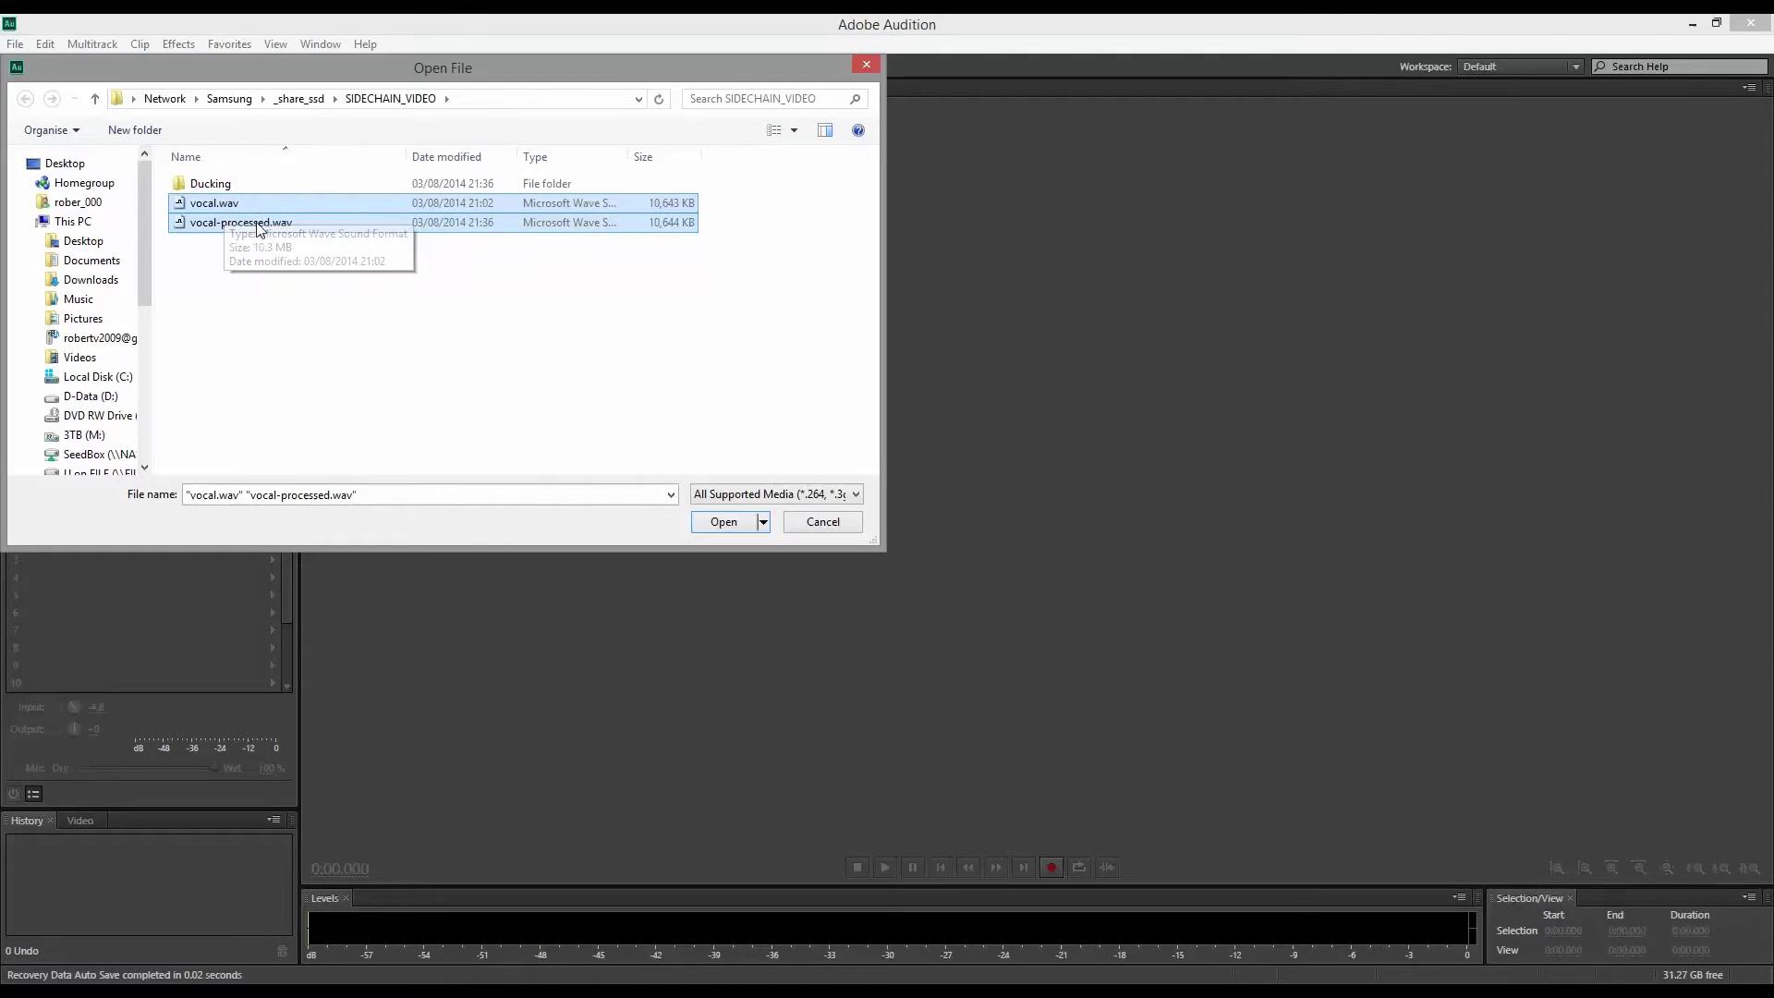
left_click(722, 522)
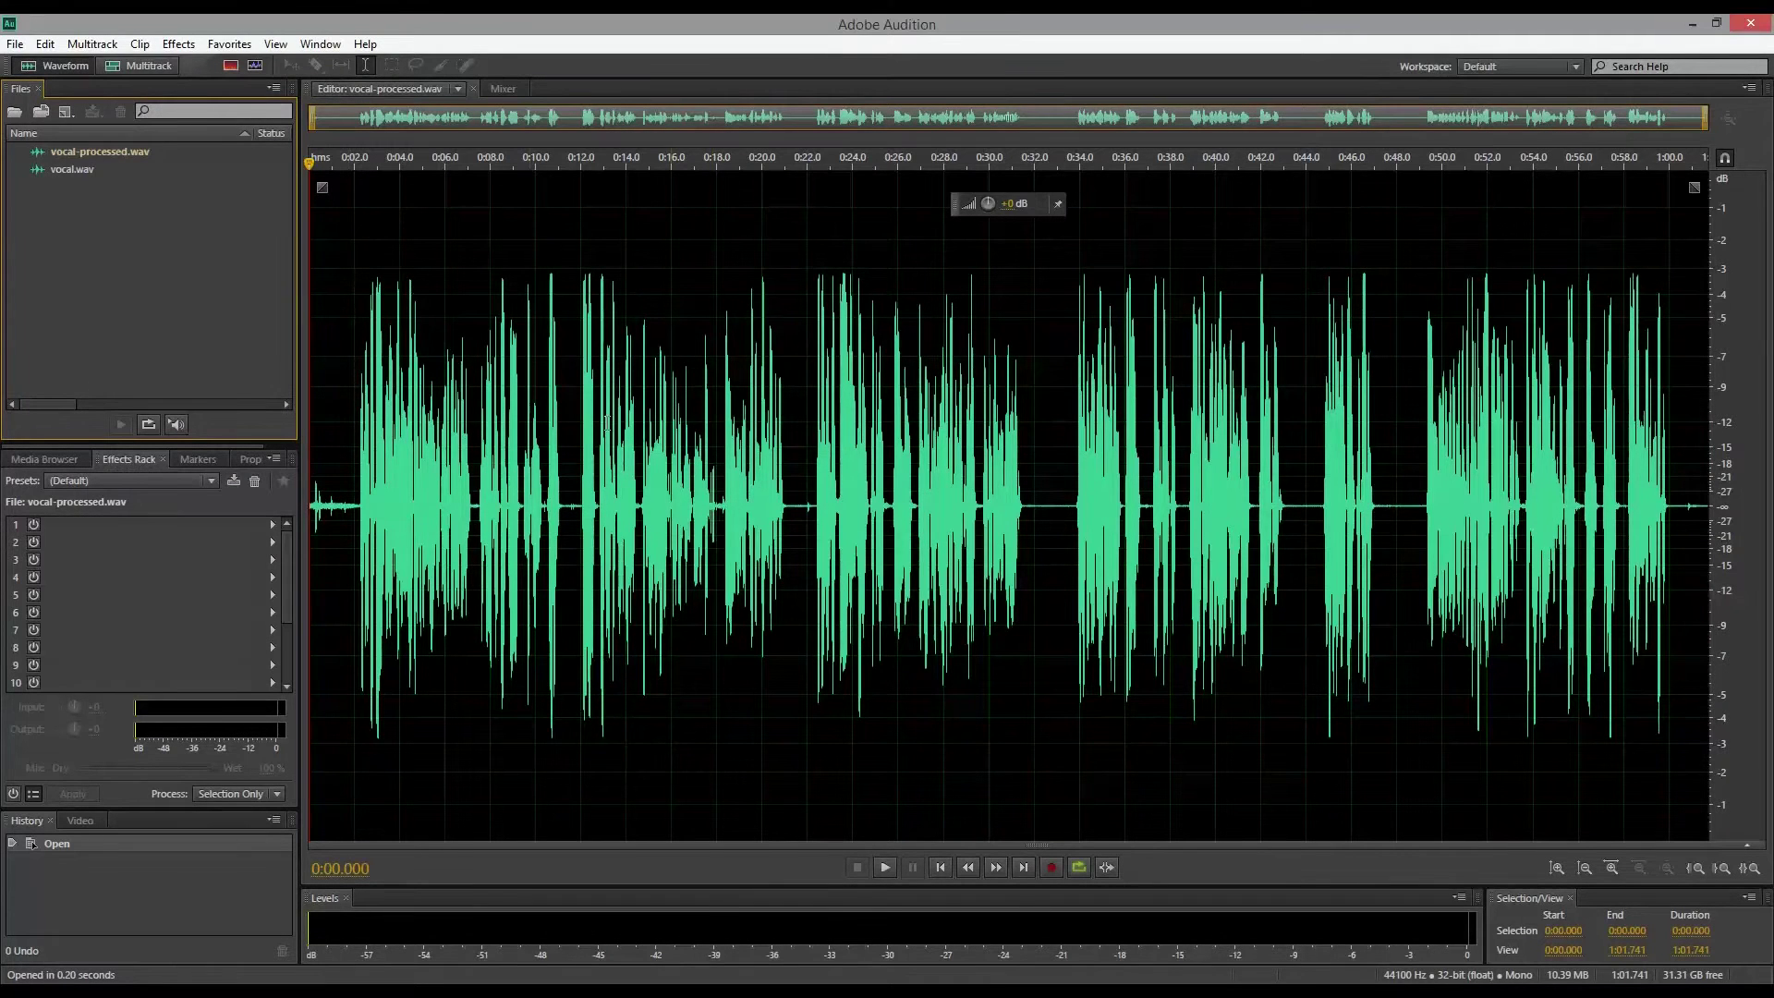
Open TRANCE1 PARTY PEOPLE.MP3 from the Music4YourVids.co.uk folder inside the _Audio folder on the FILE1 network drive.
double_click(245, 256)
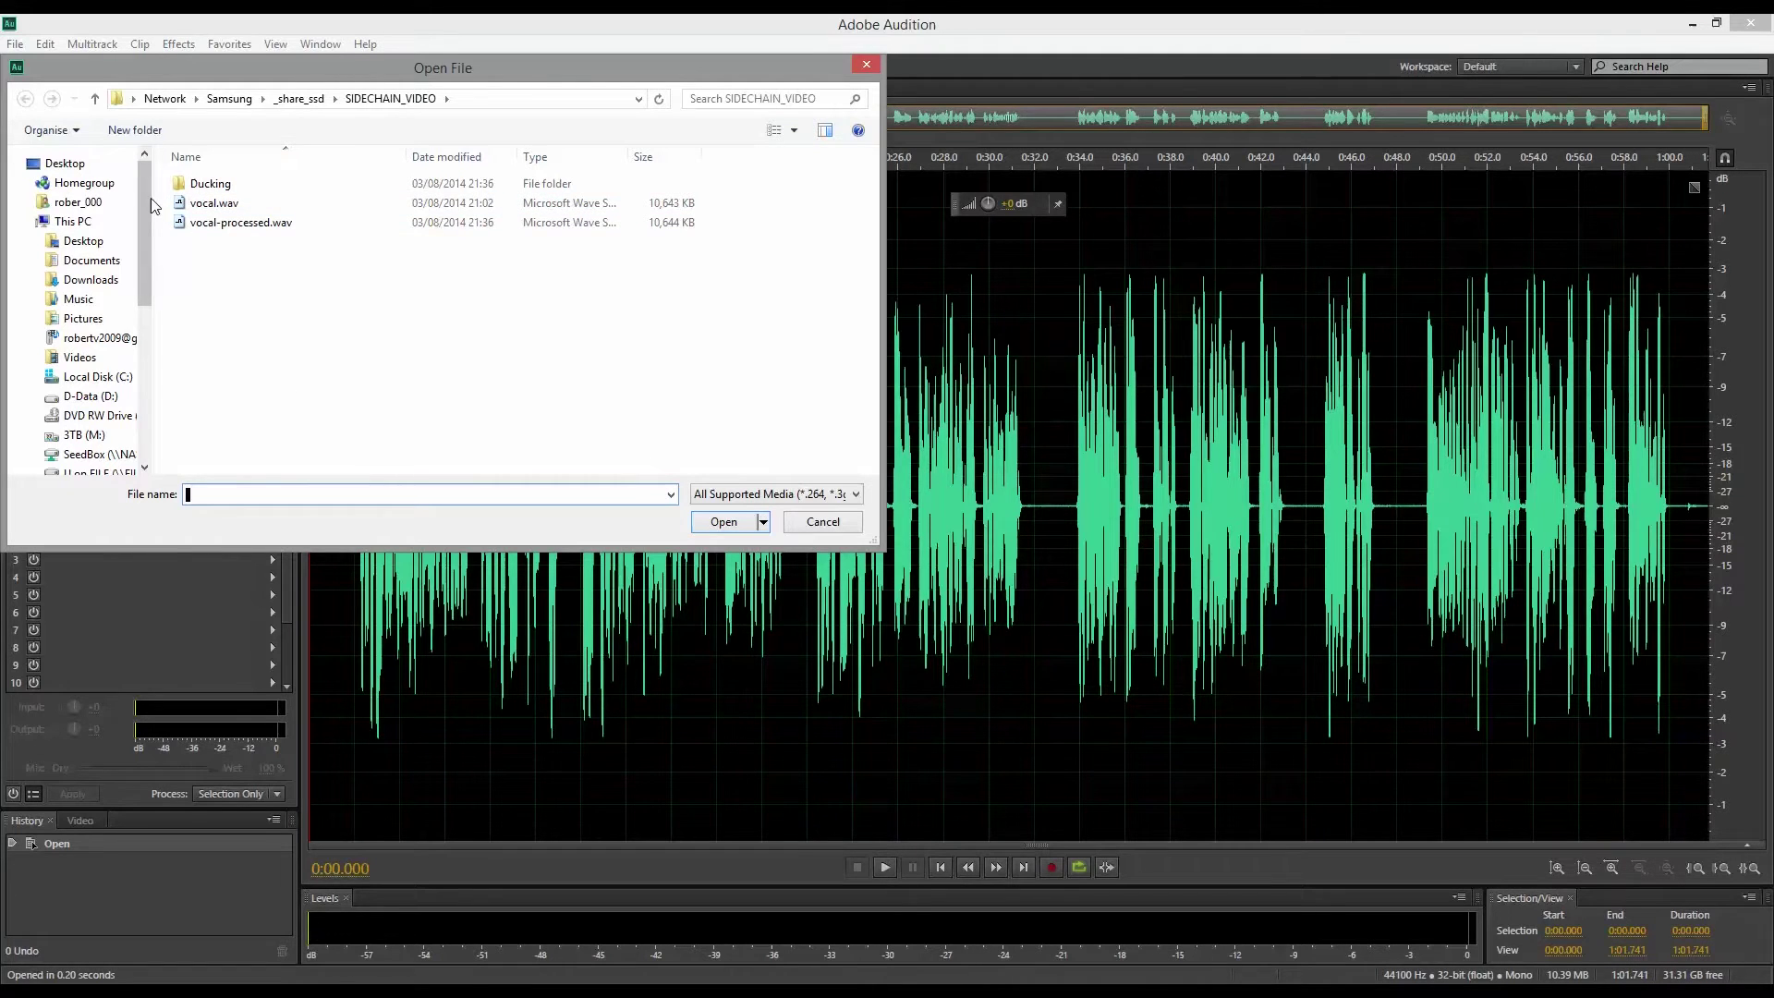
left_click_drag(144, 197, 185, 286)
left_click(93, 290)
double_click(211, 262)
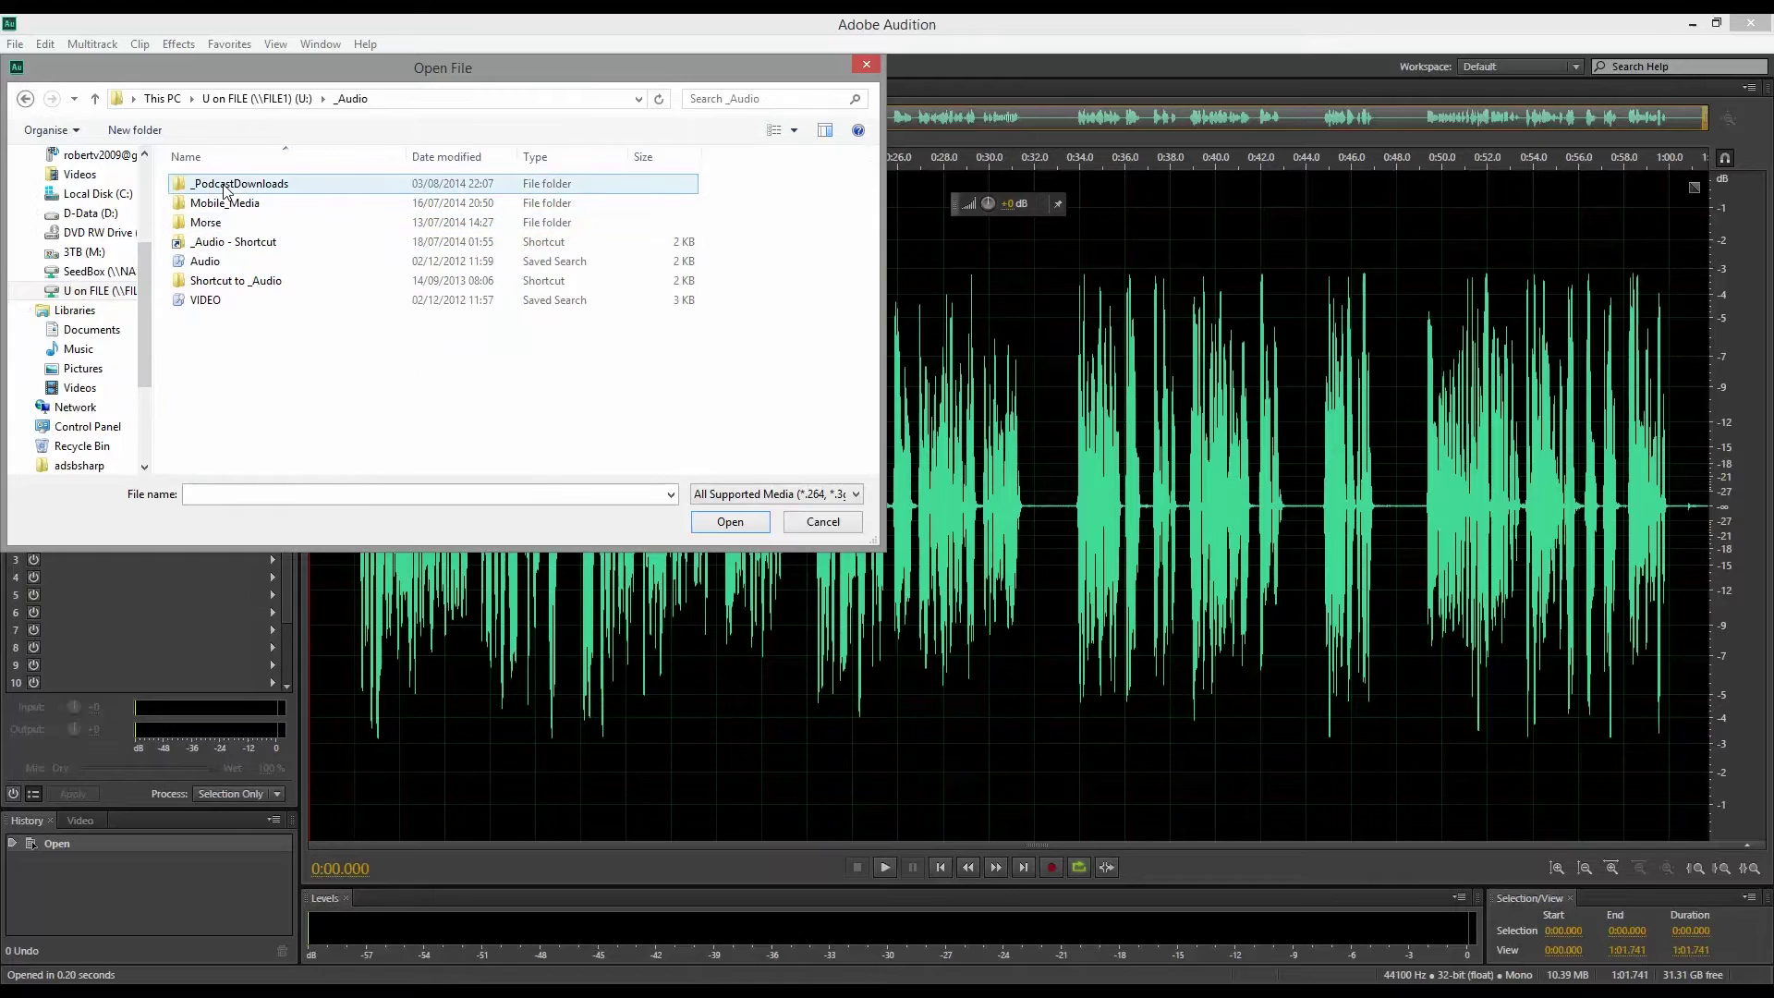
left_click(212, 244)
double_click(212, 244)
scroll(314, 370, "down", 6)
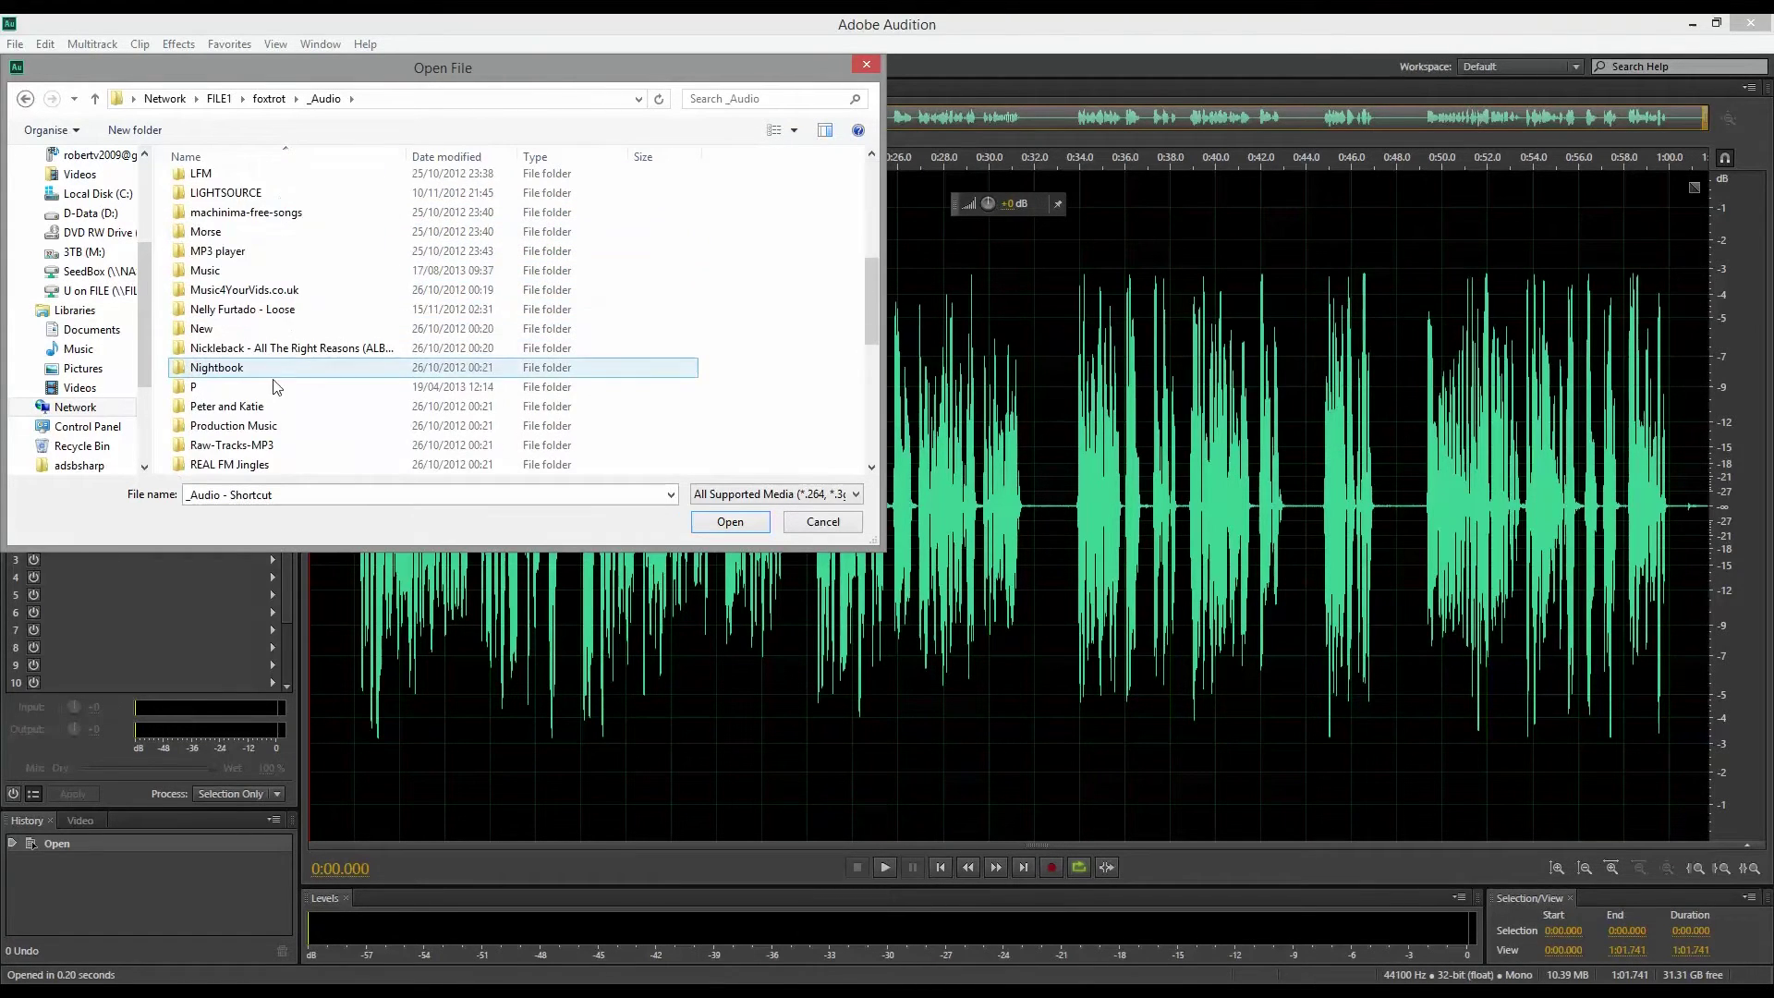
scroll(293, 258, "up", 1)
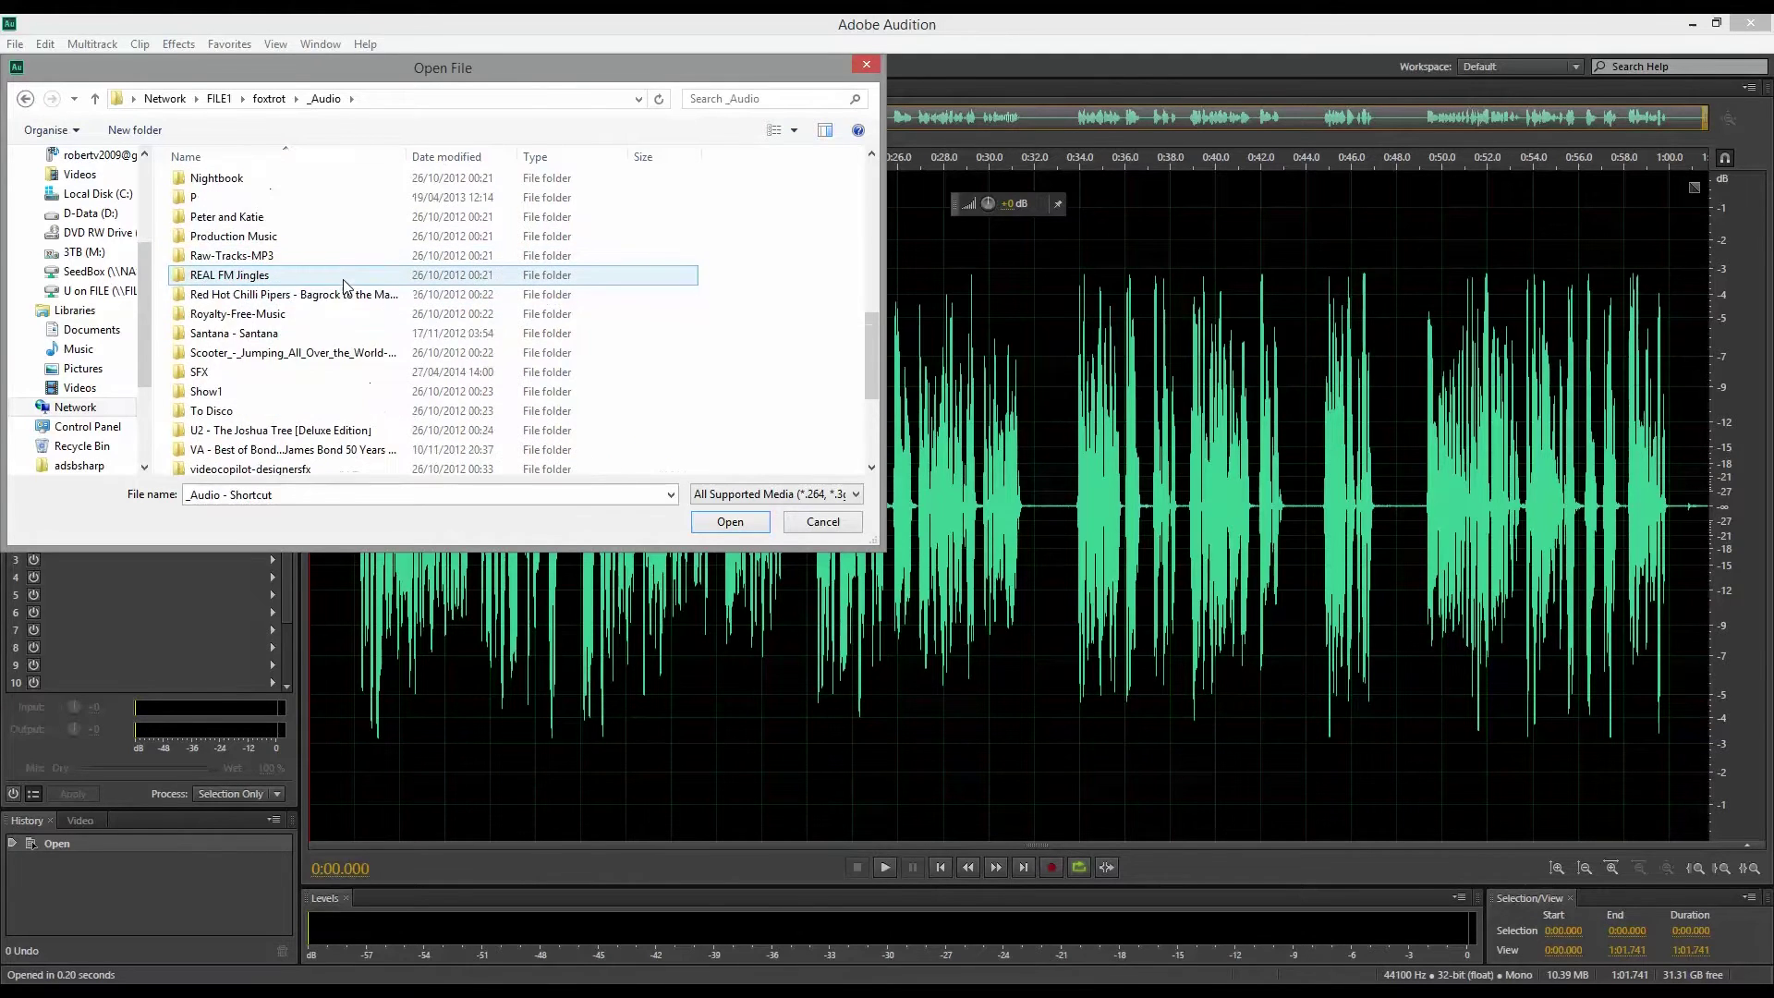
scroll(293, 250, "up", 3)
double_click(356, 275)
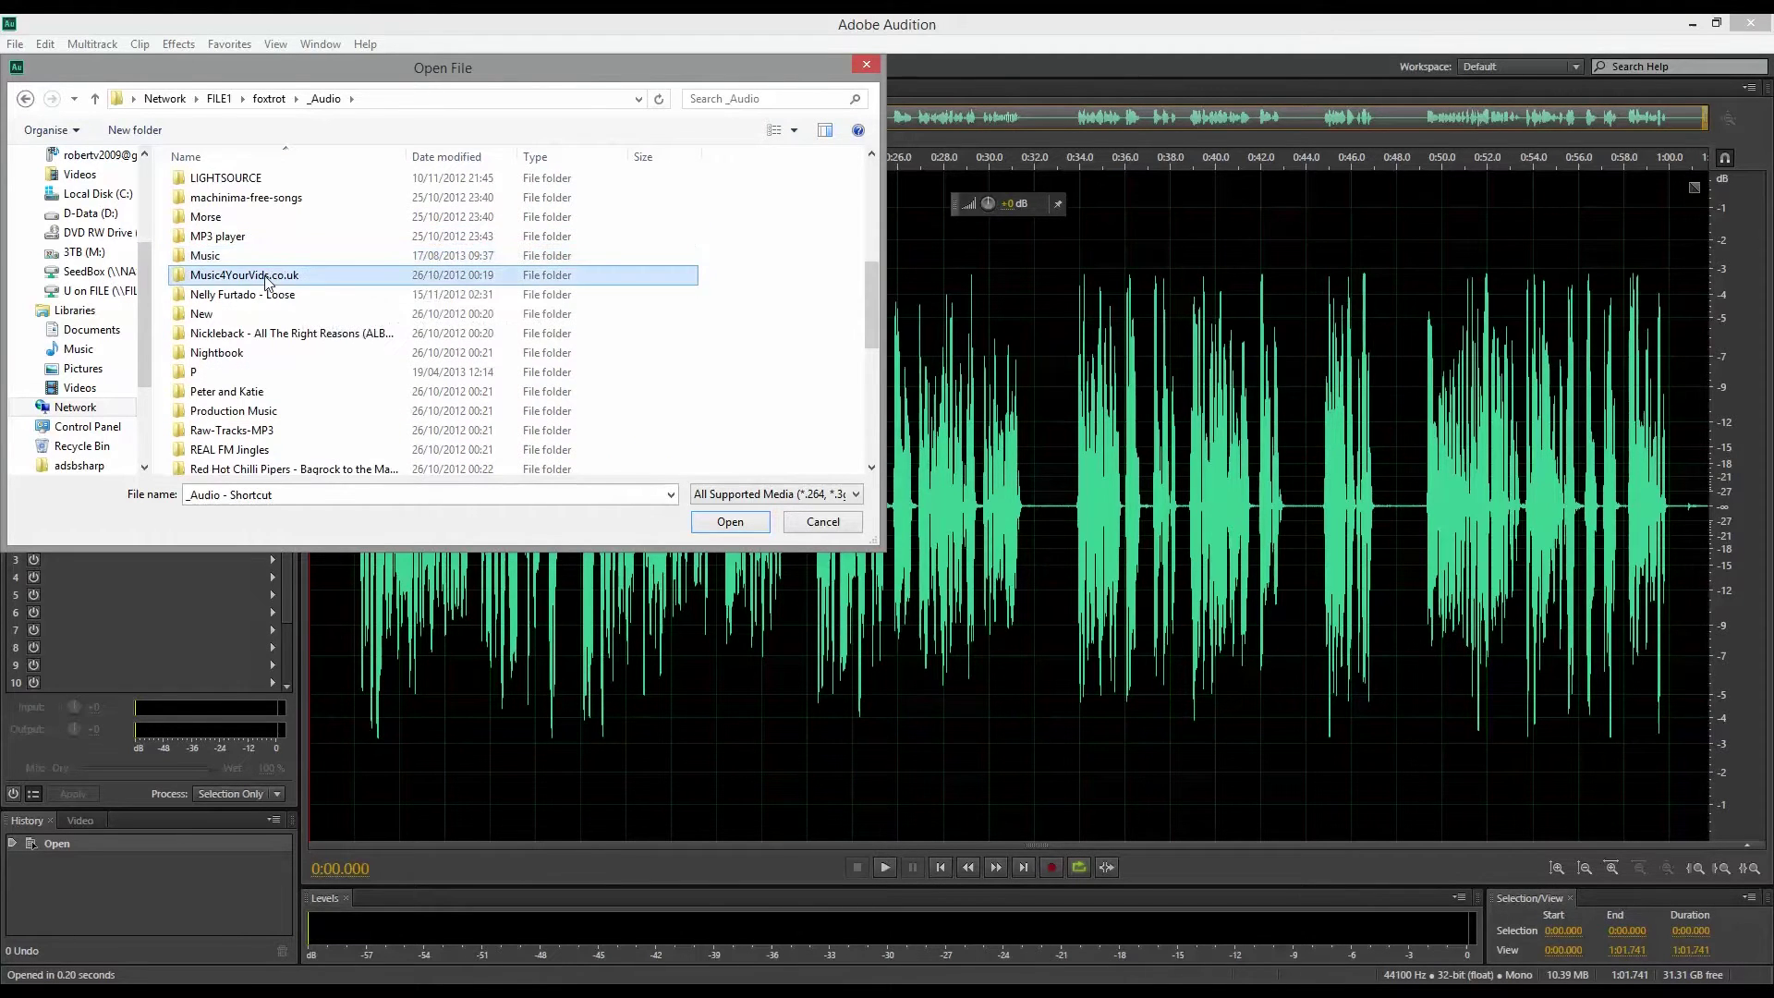
scroll(358, 285, "down", 5)
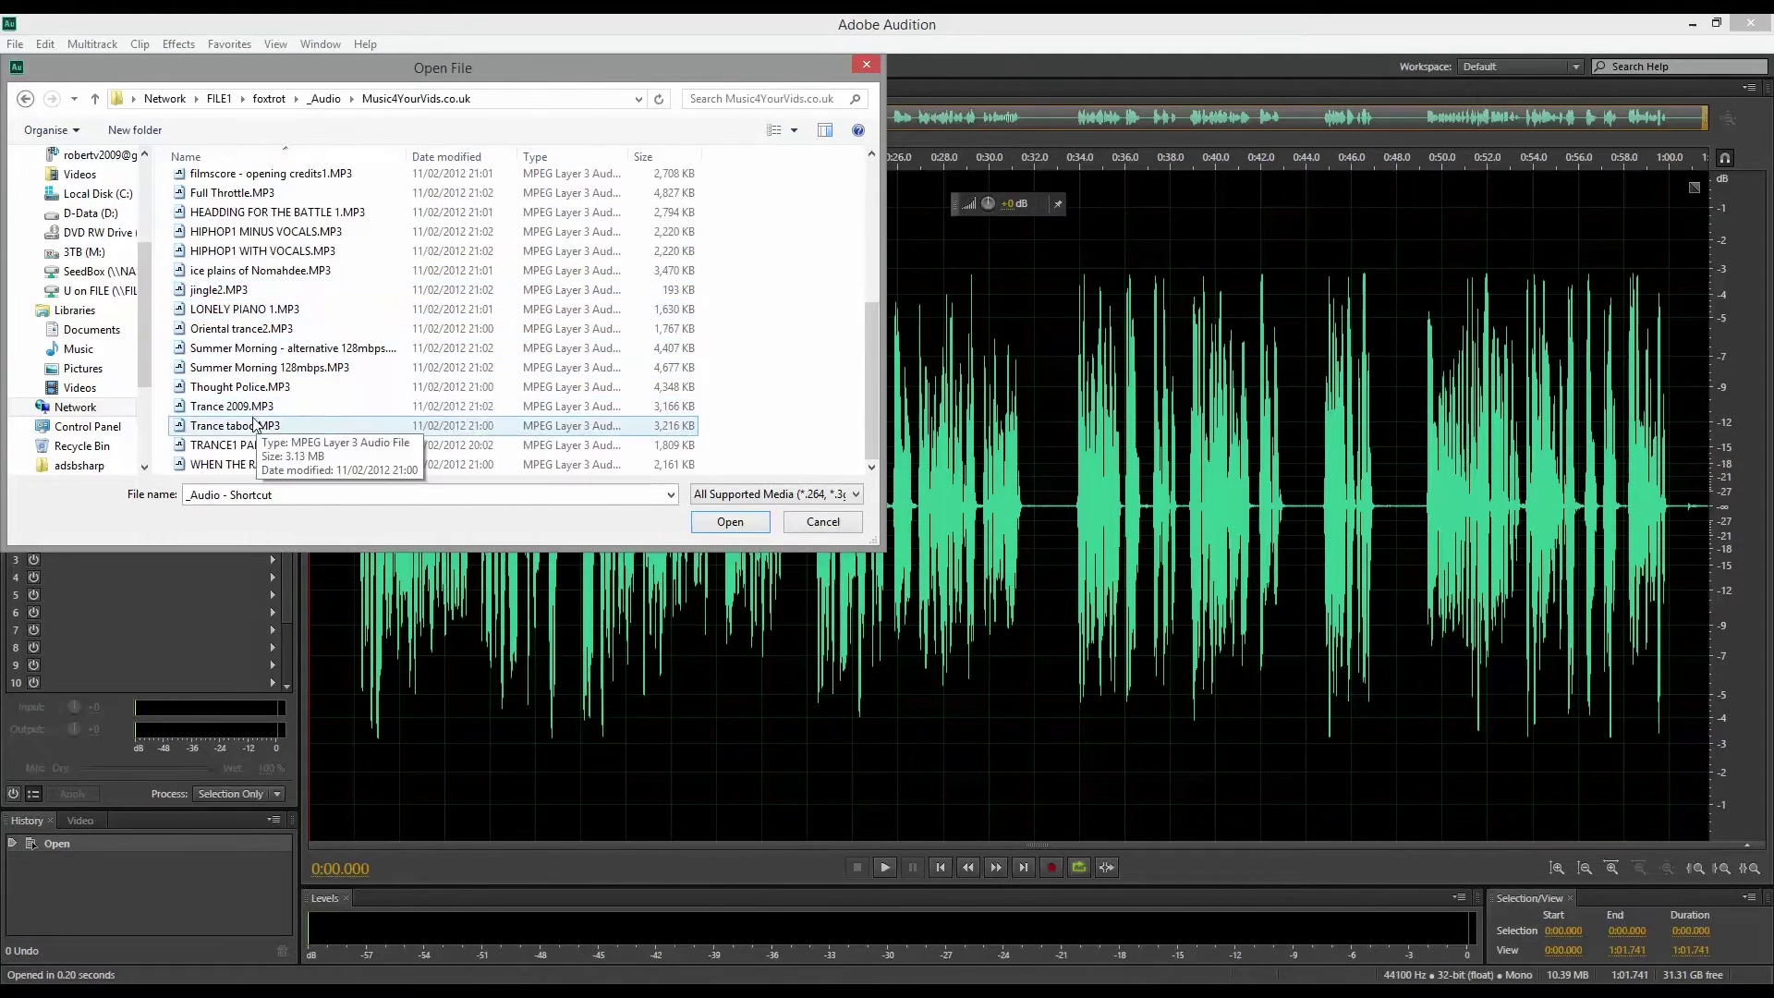
double_click(319, 445)
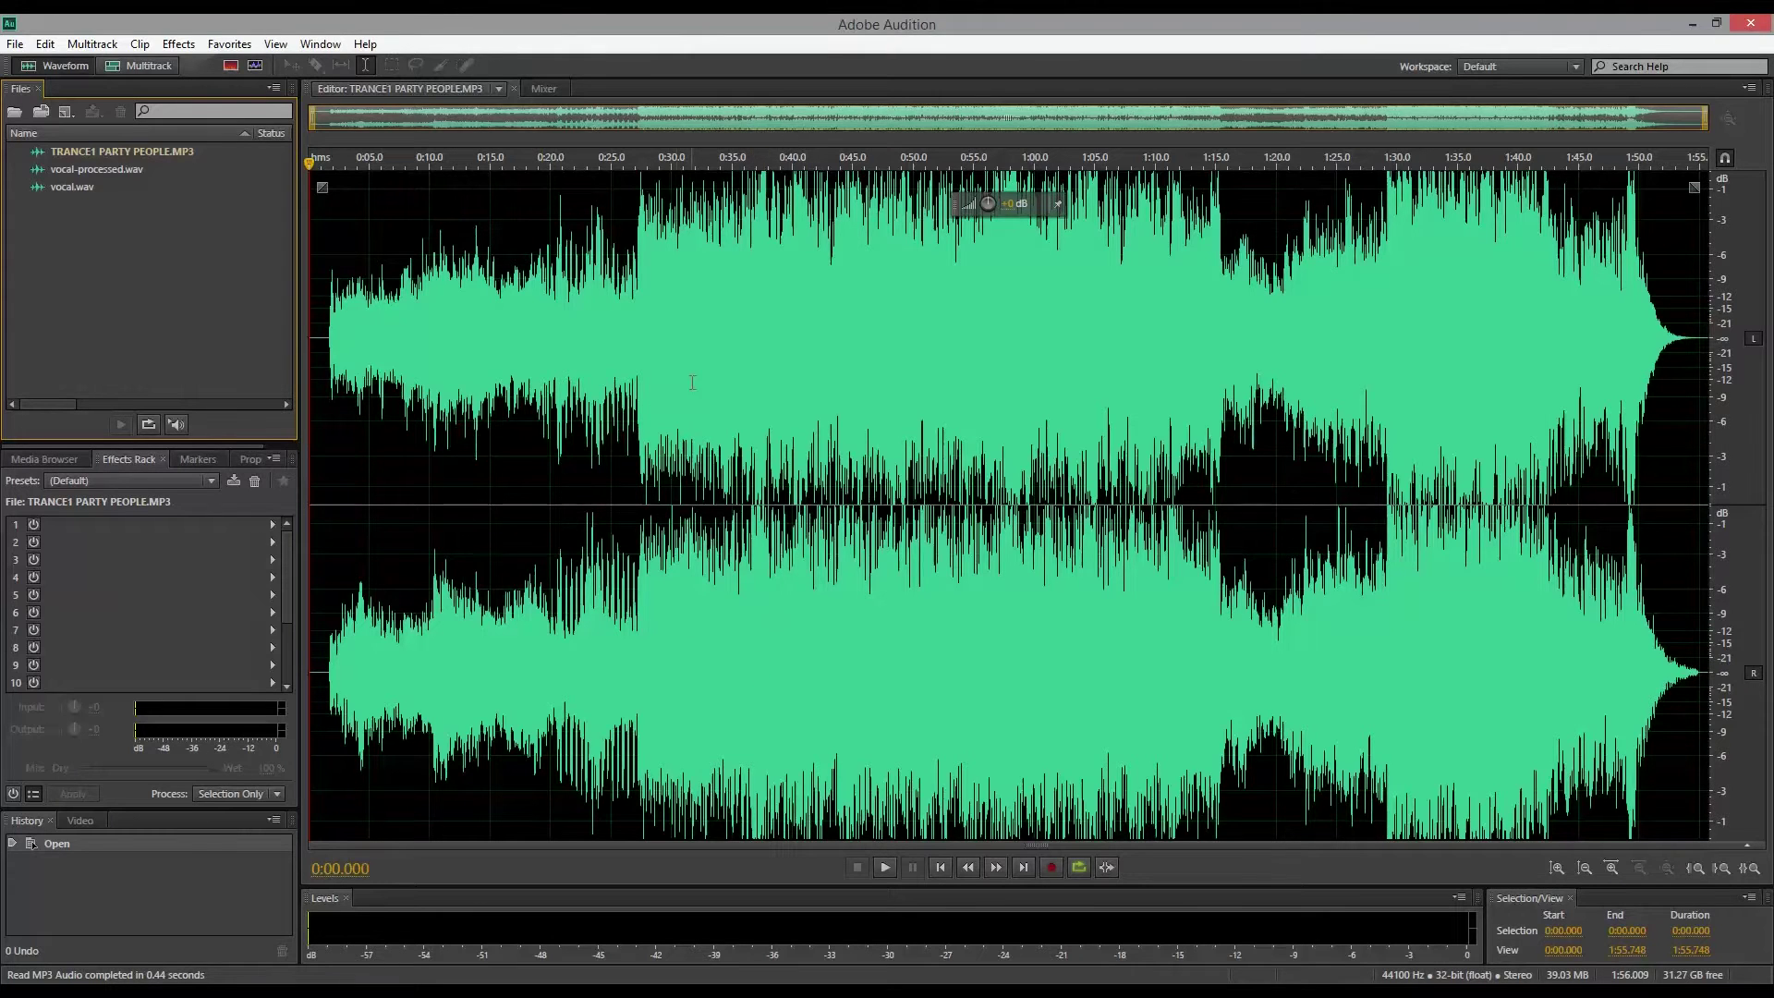
Audition the trance track from its start and from about 0:32 in the louder section, and stop playback.
key("space")
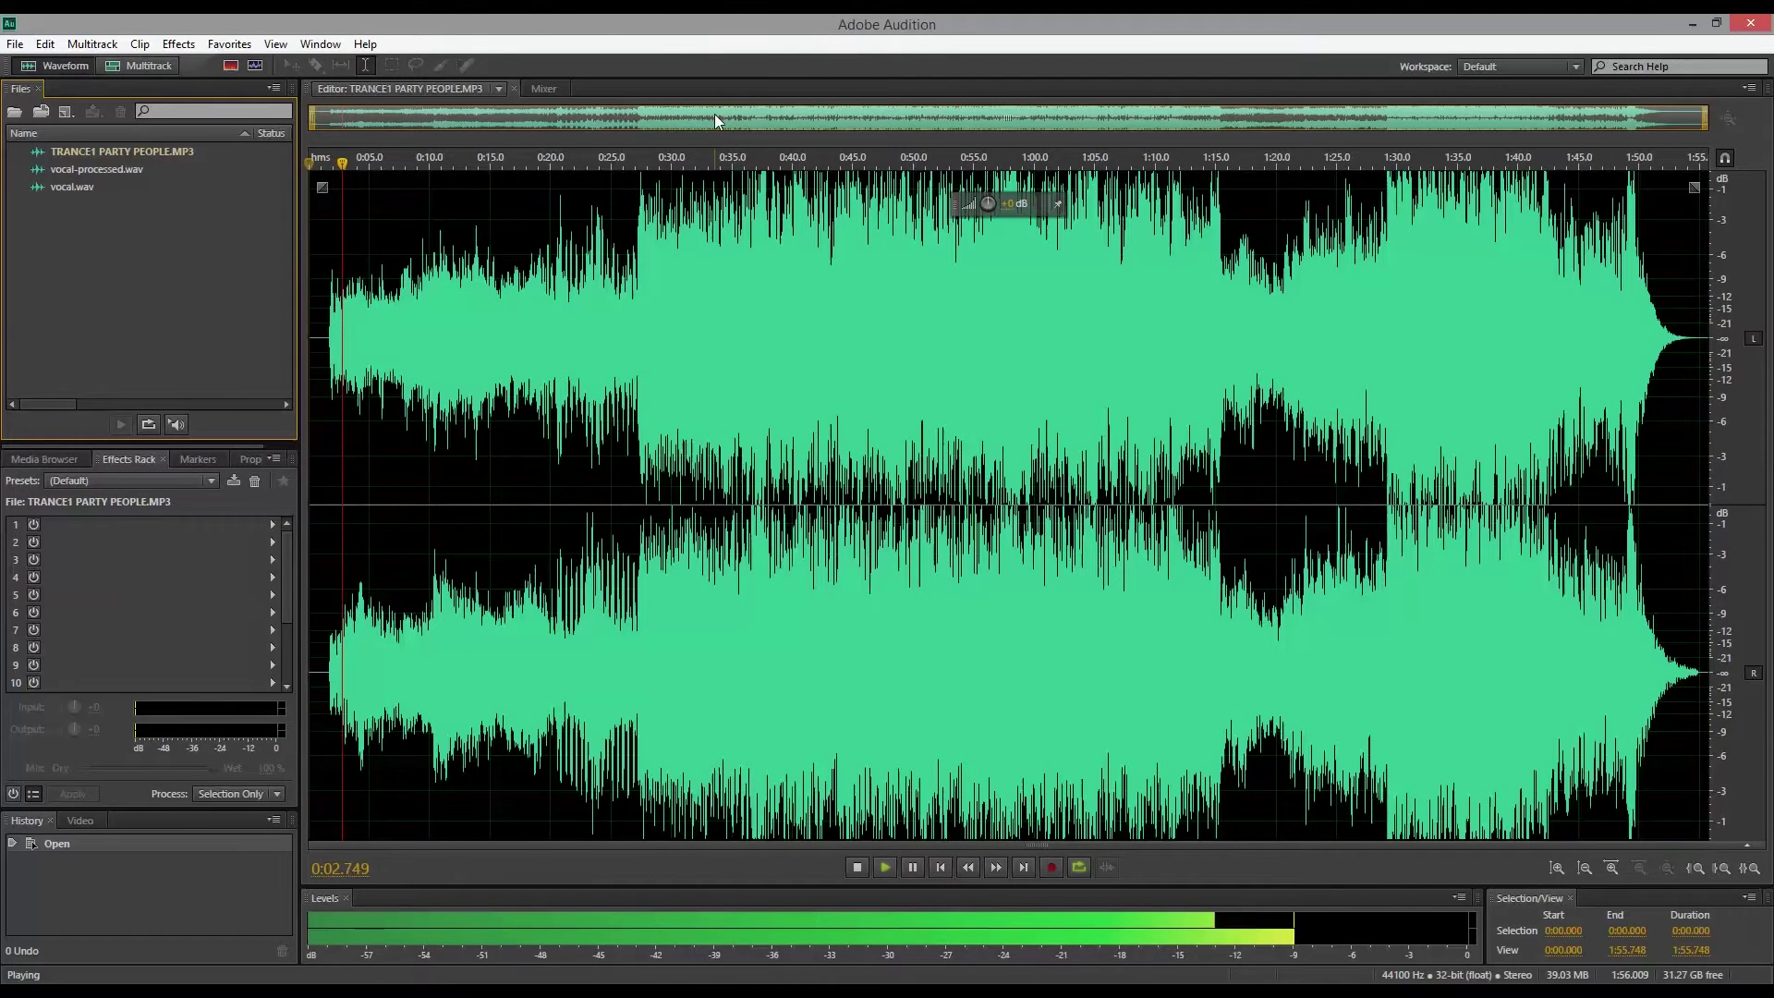
left_click(698, 159)
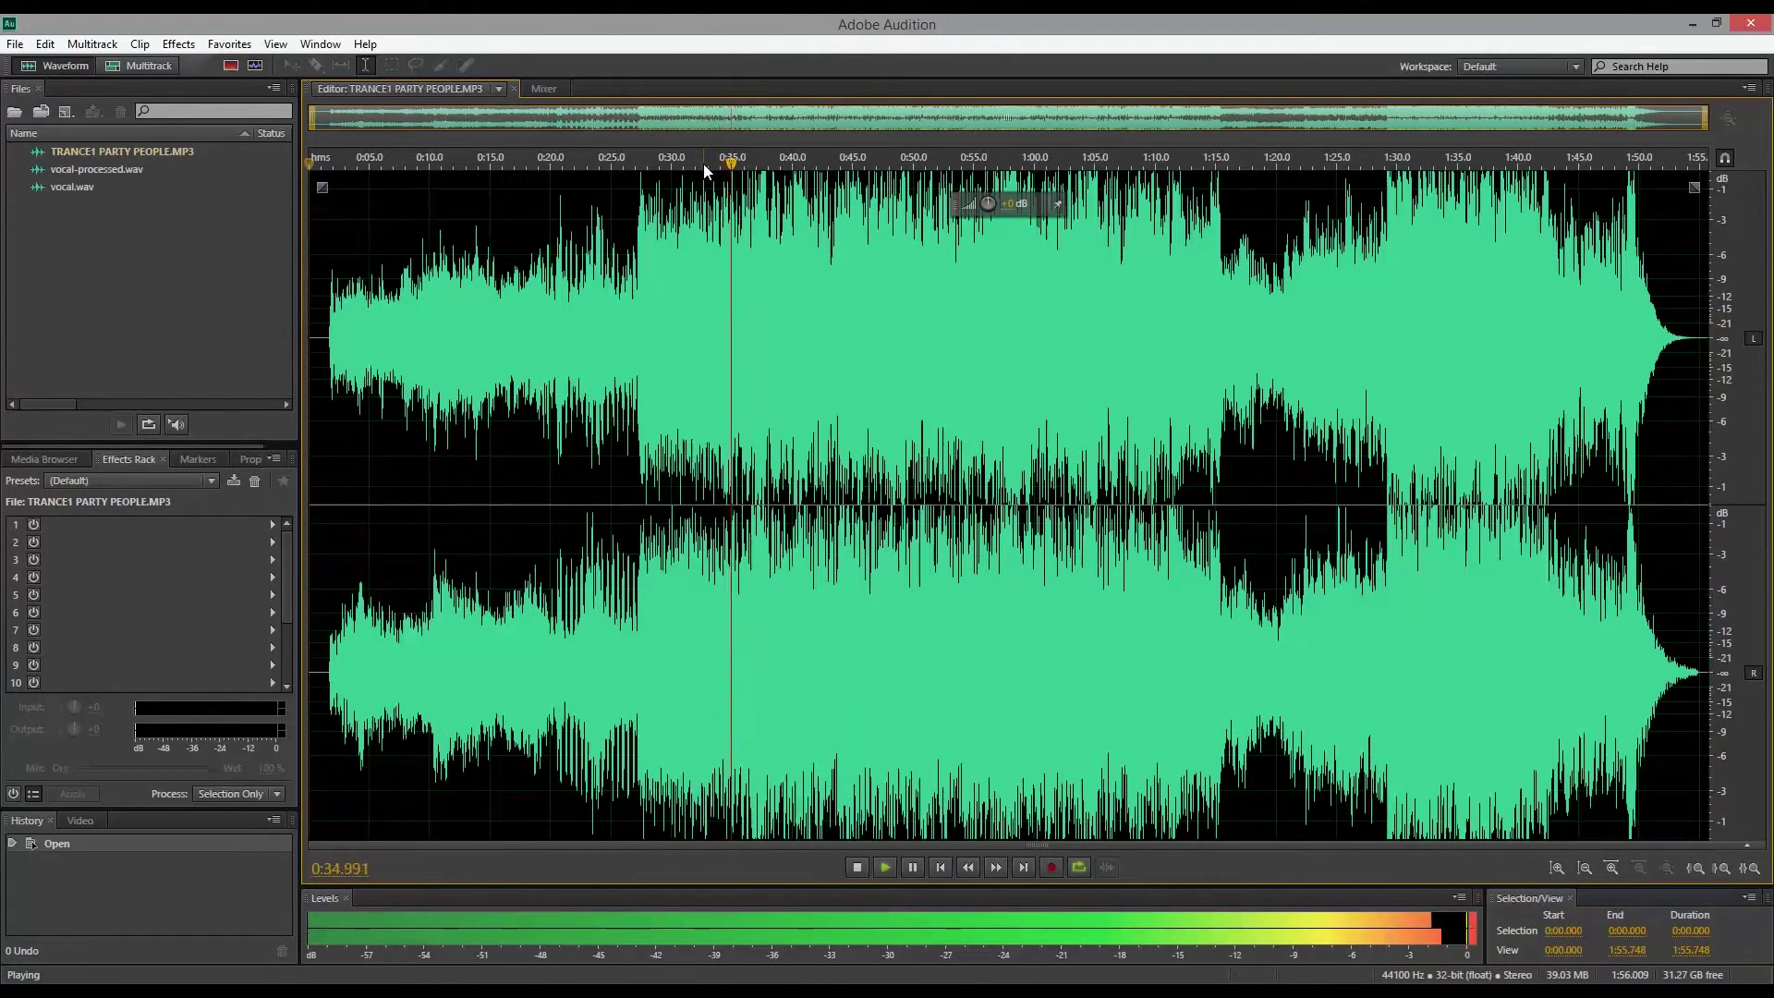
key("space")
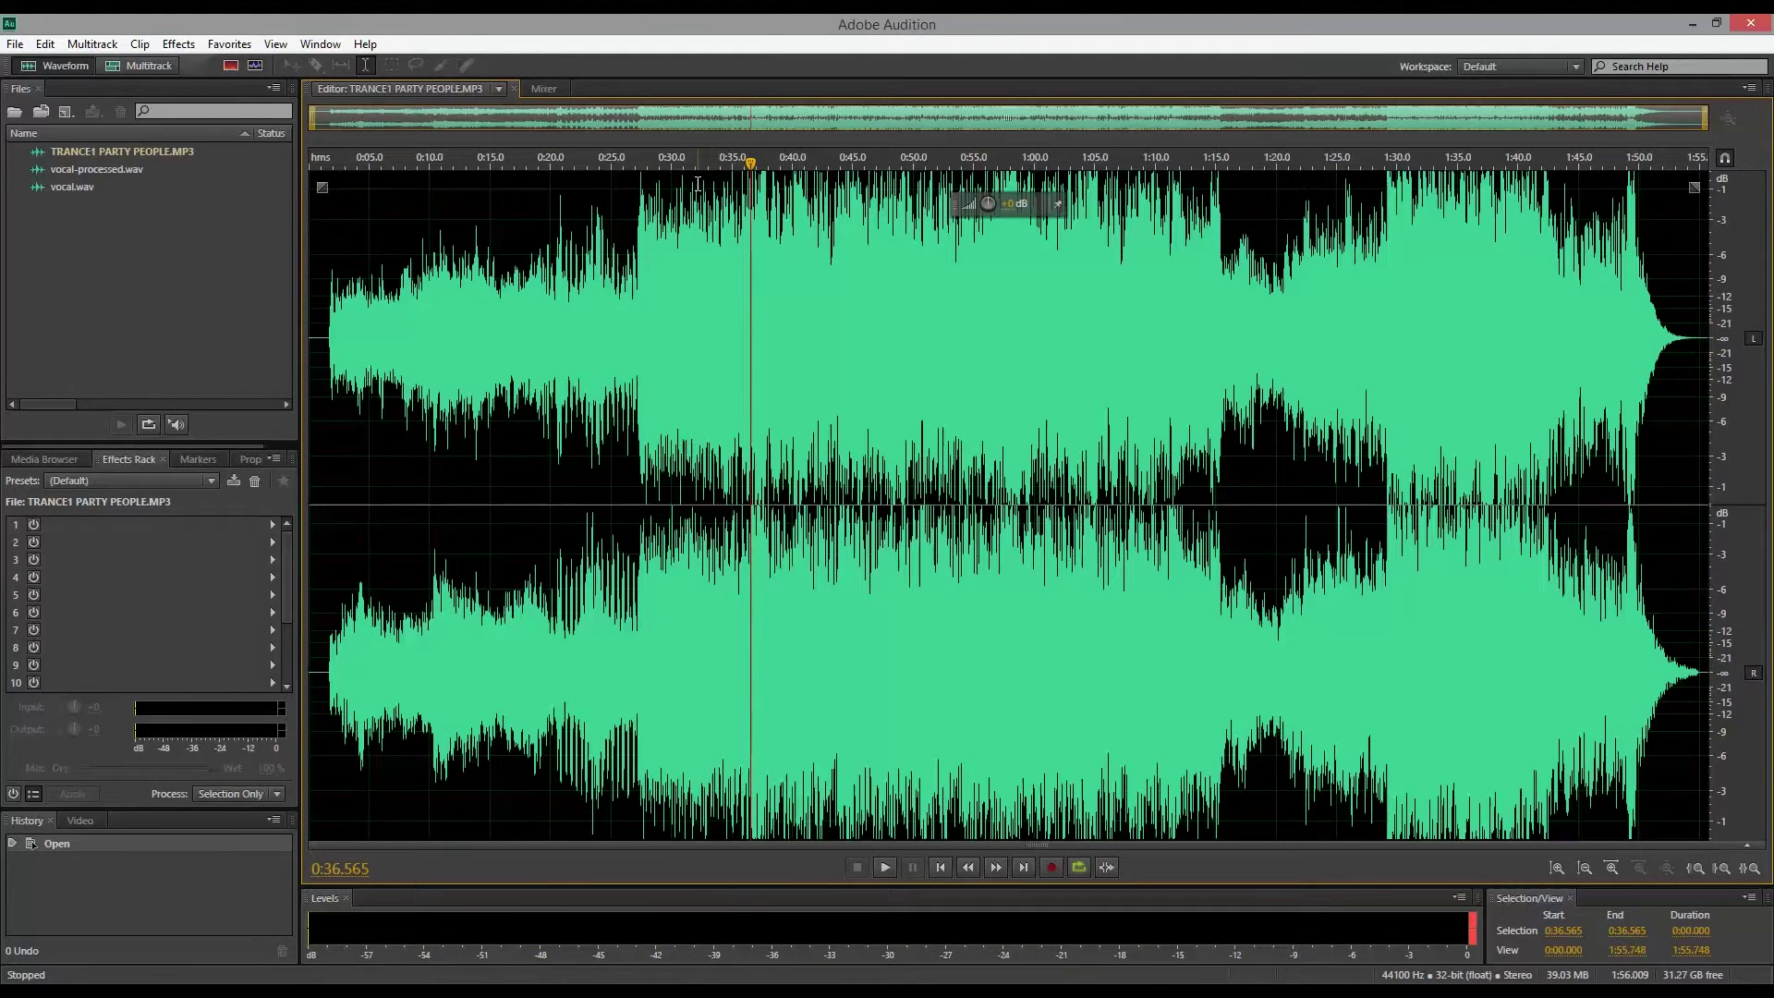
Start a new multitrack session and set its folder location to the SIDECHAIN_VIDEO folder on the desktop.
left_click(14, 43)
mouse_move(37, 58)
left_click(167, 59)
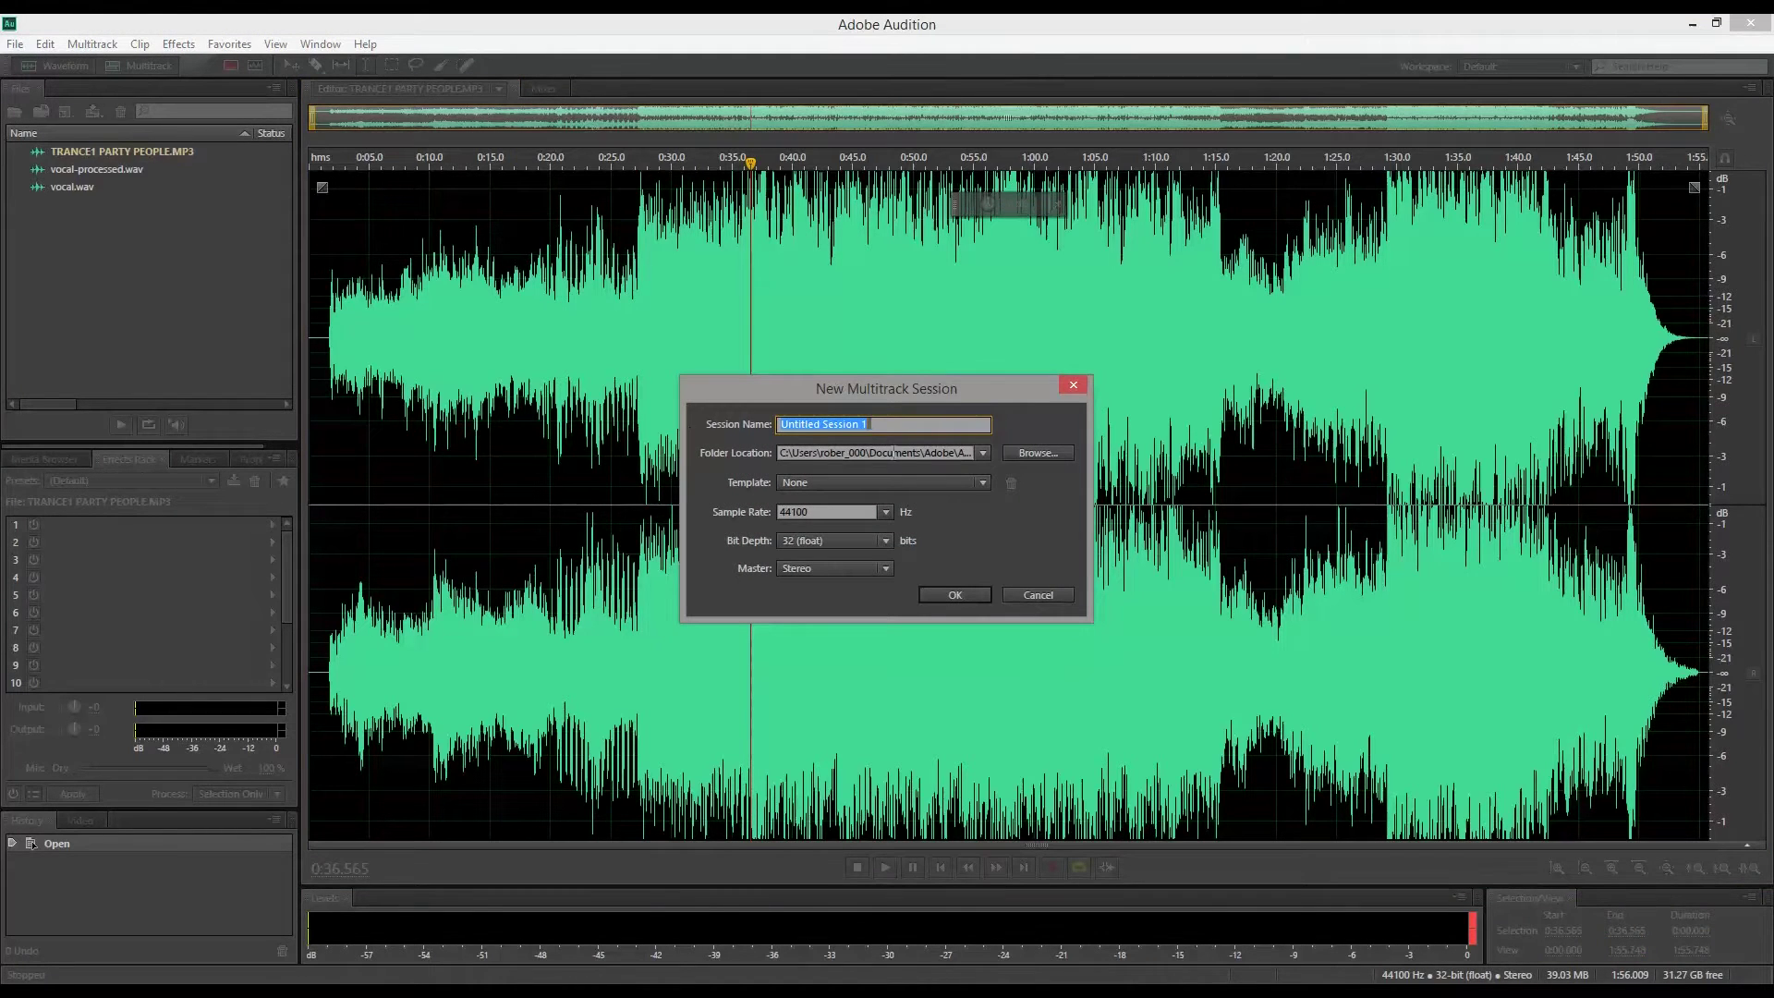
left_click(1014, 452)
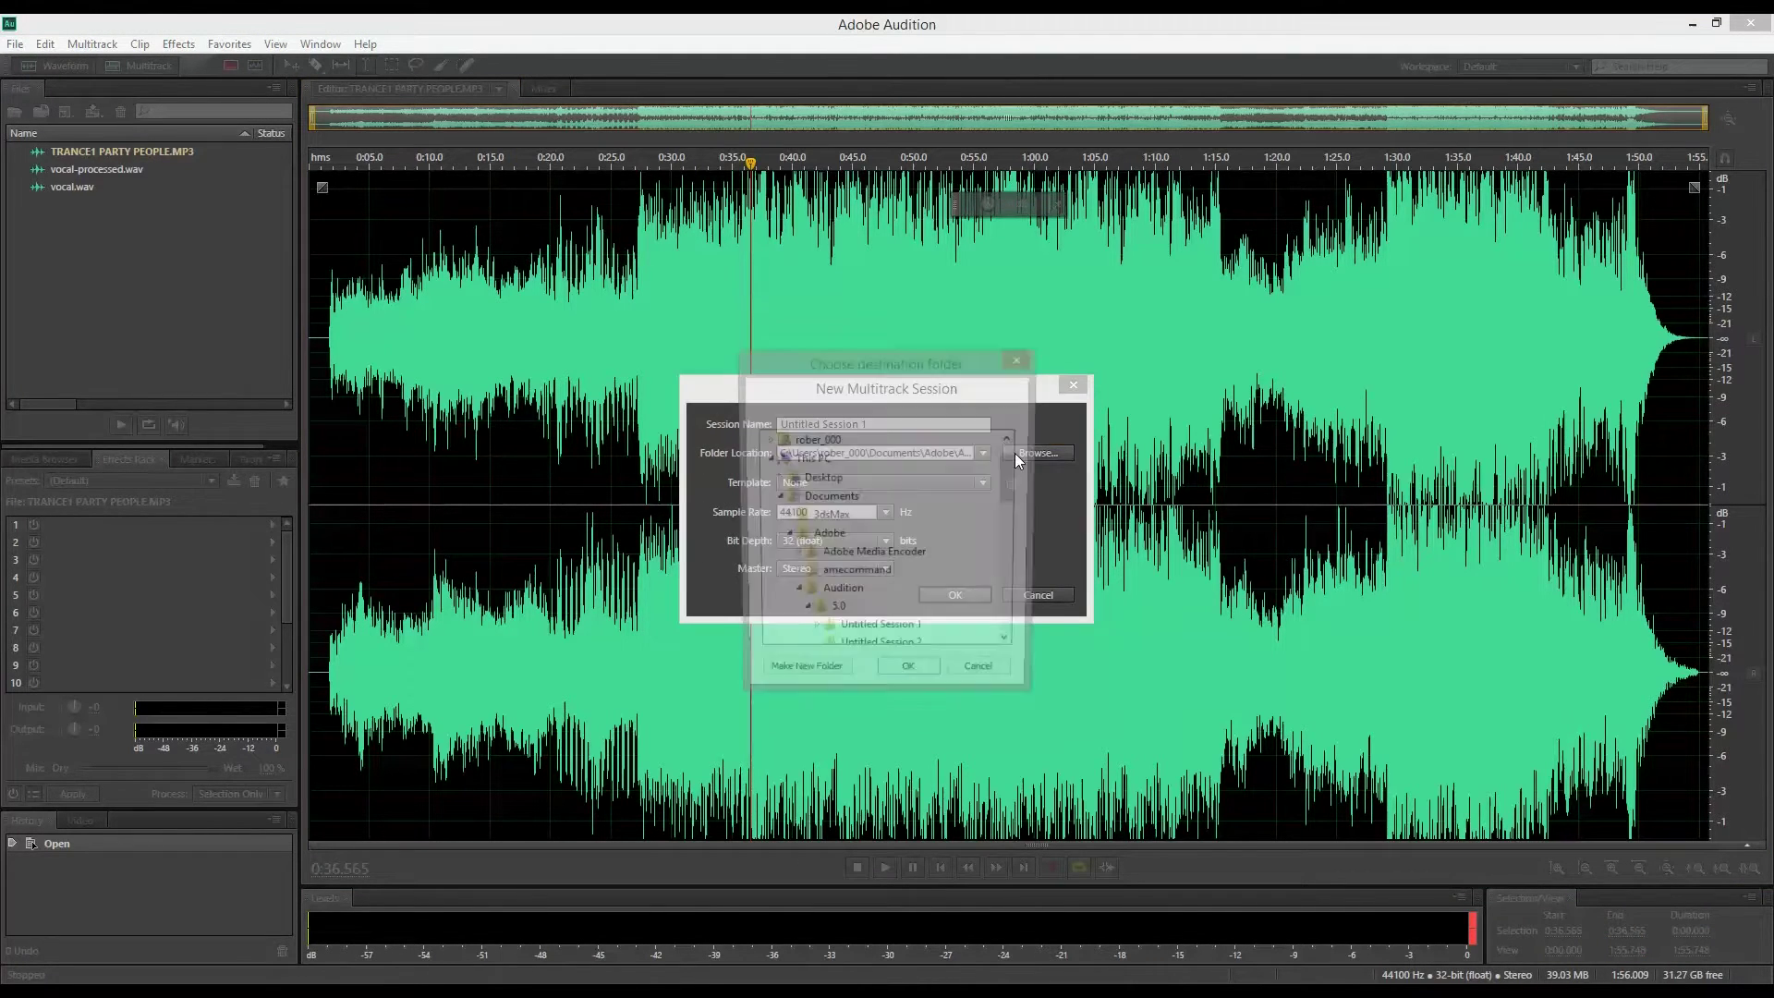
left_click(776, 497)
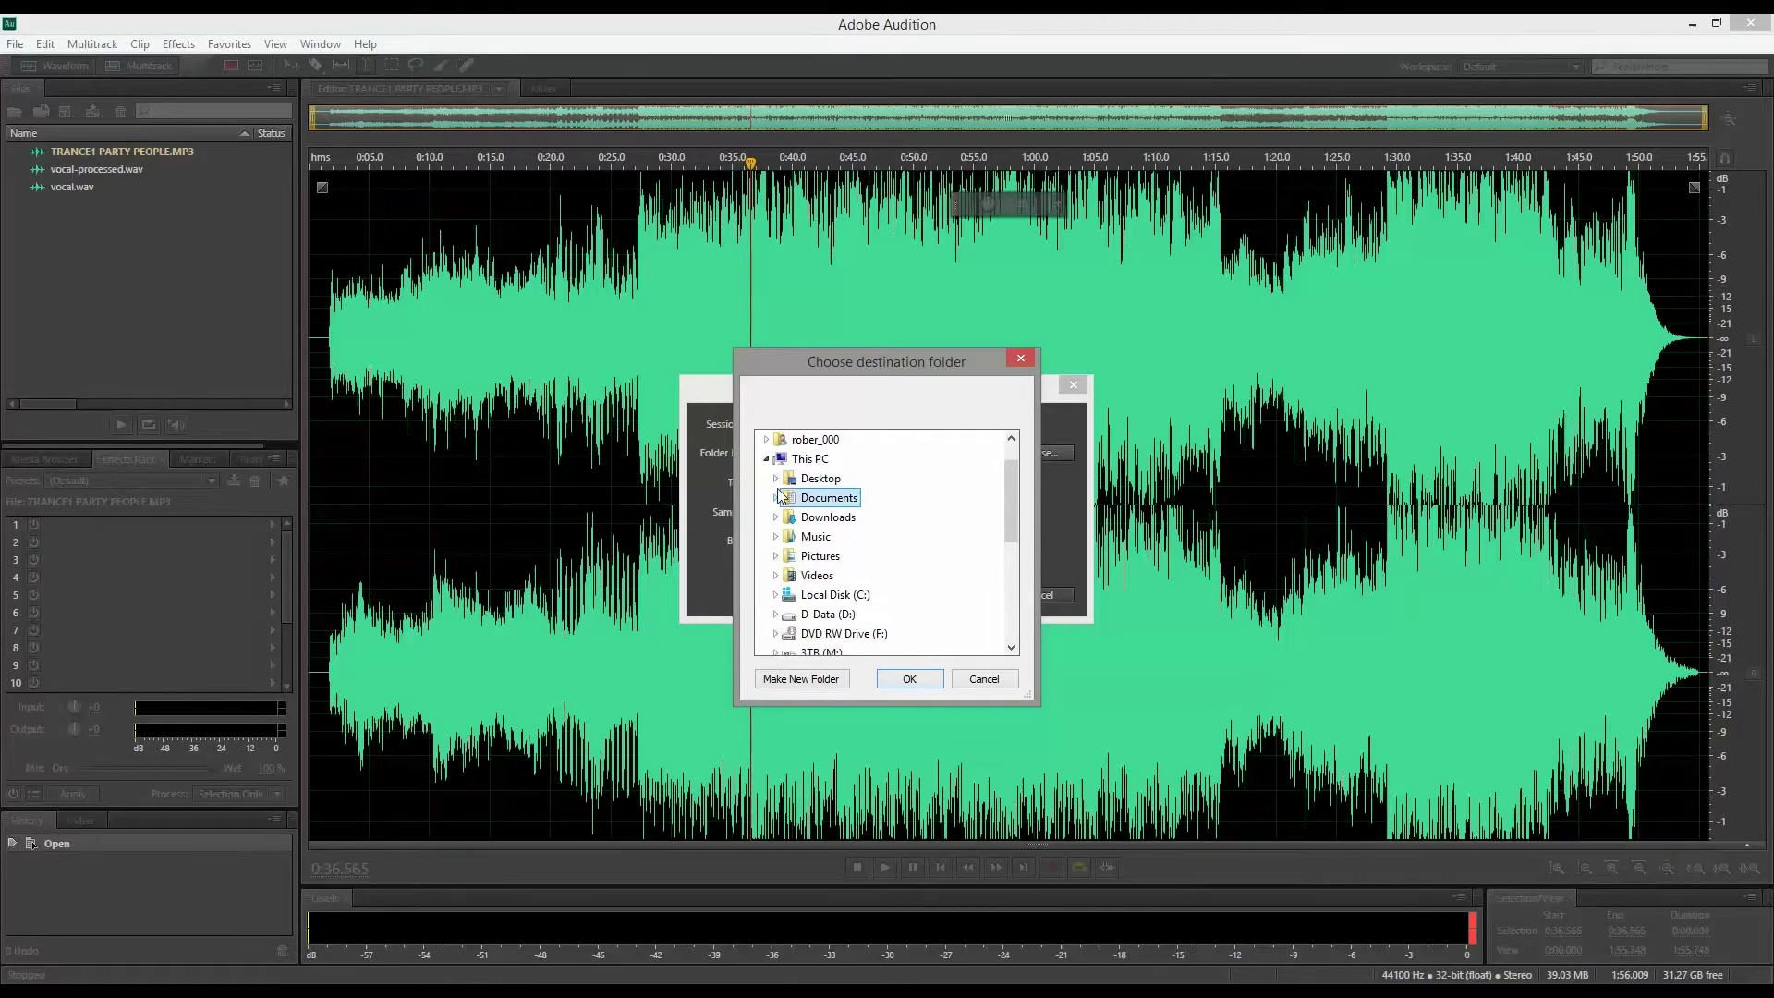
left_click(776, 594)
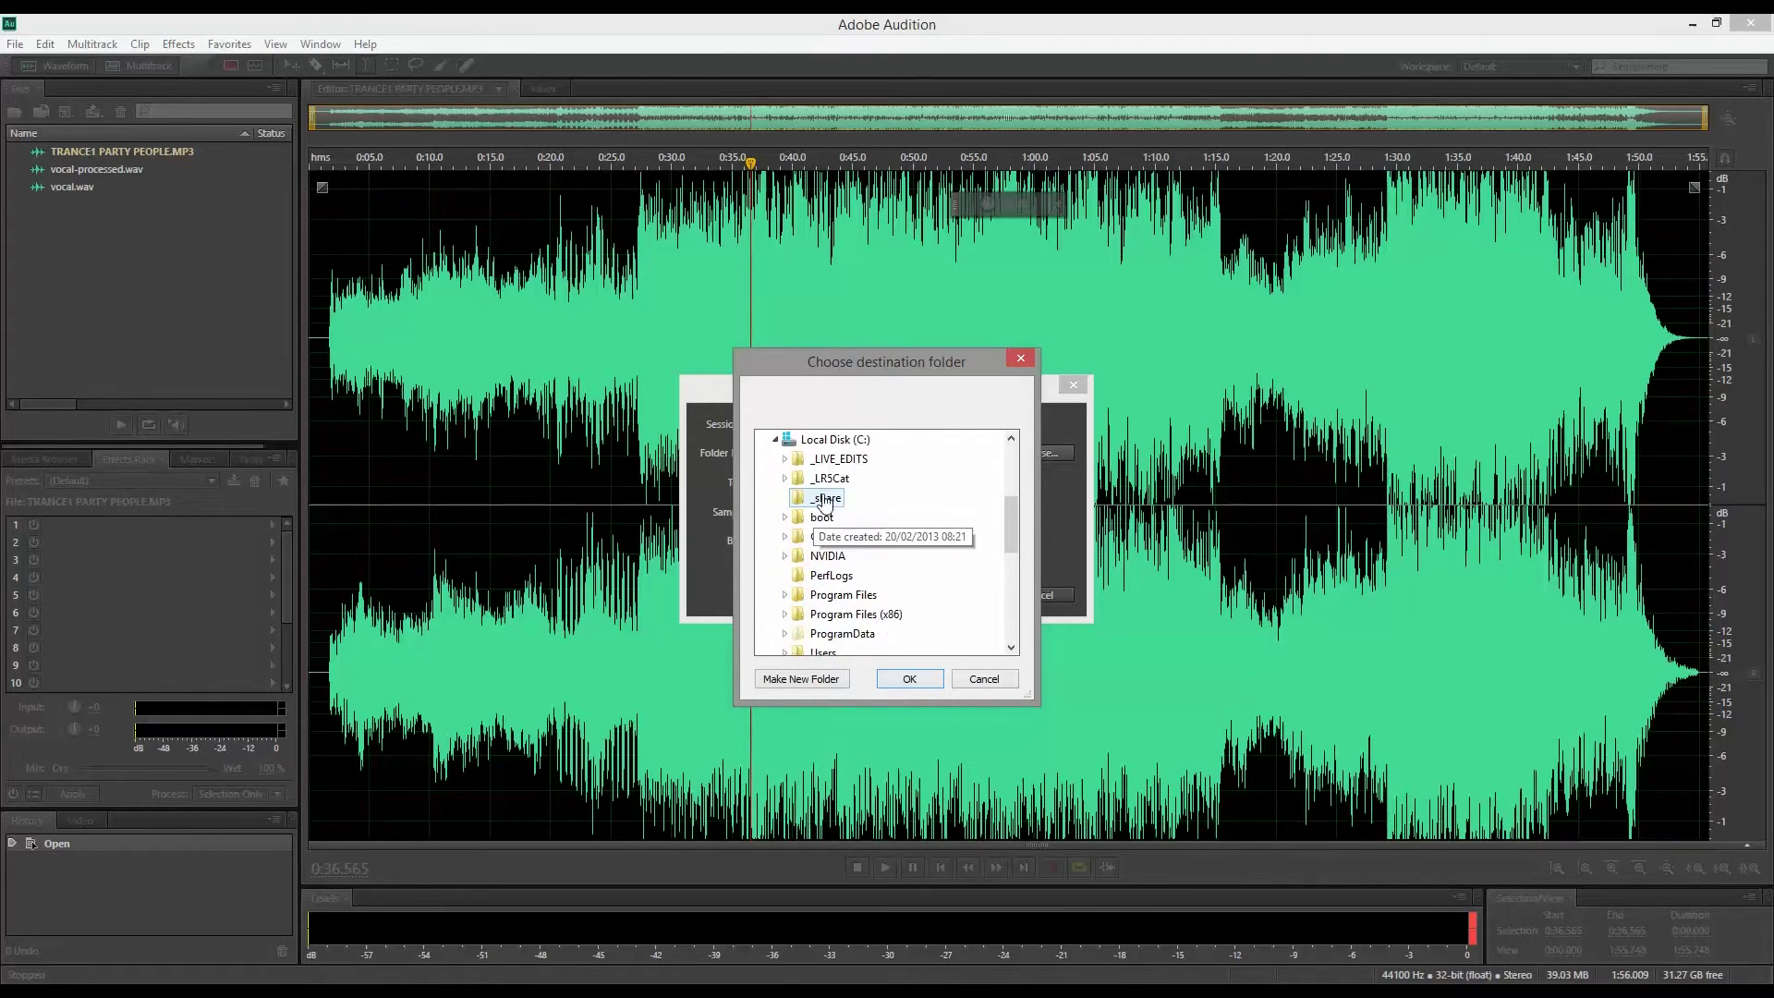
left_click(776, 440)
scroll(889, 596, "down", 2)
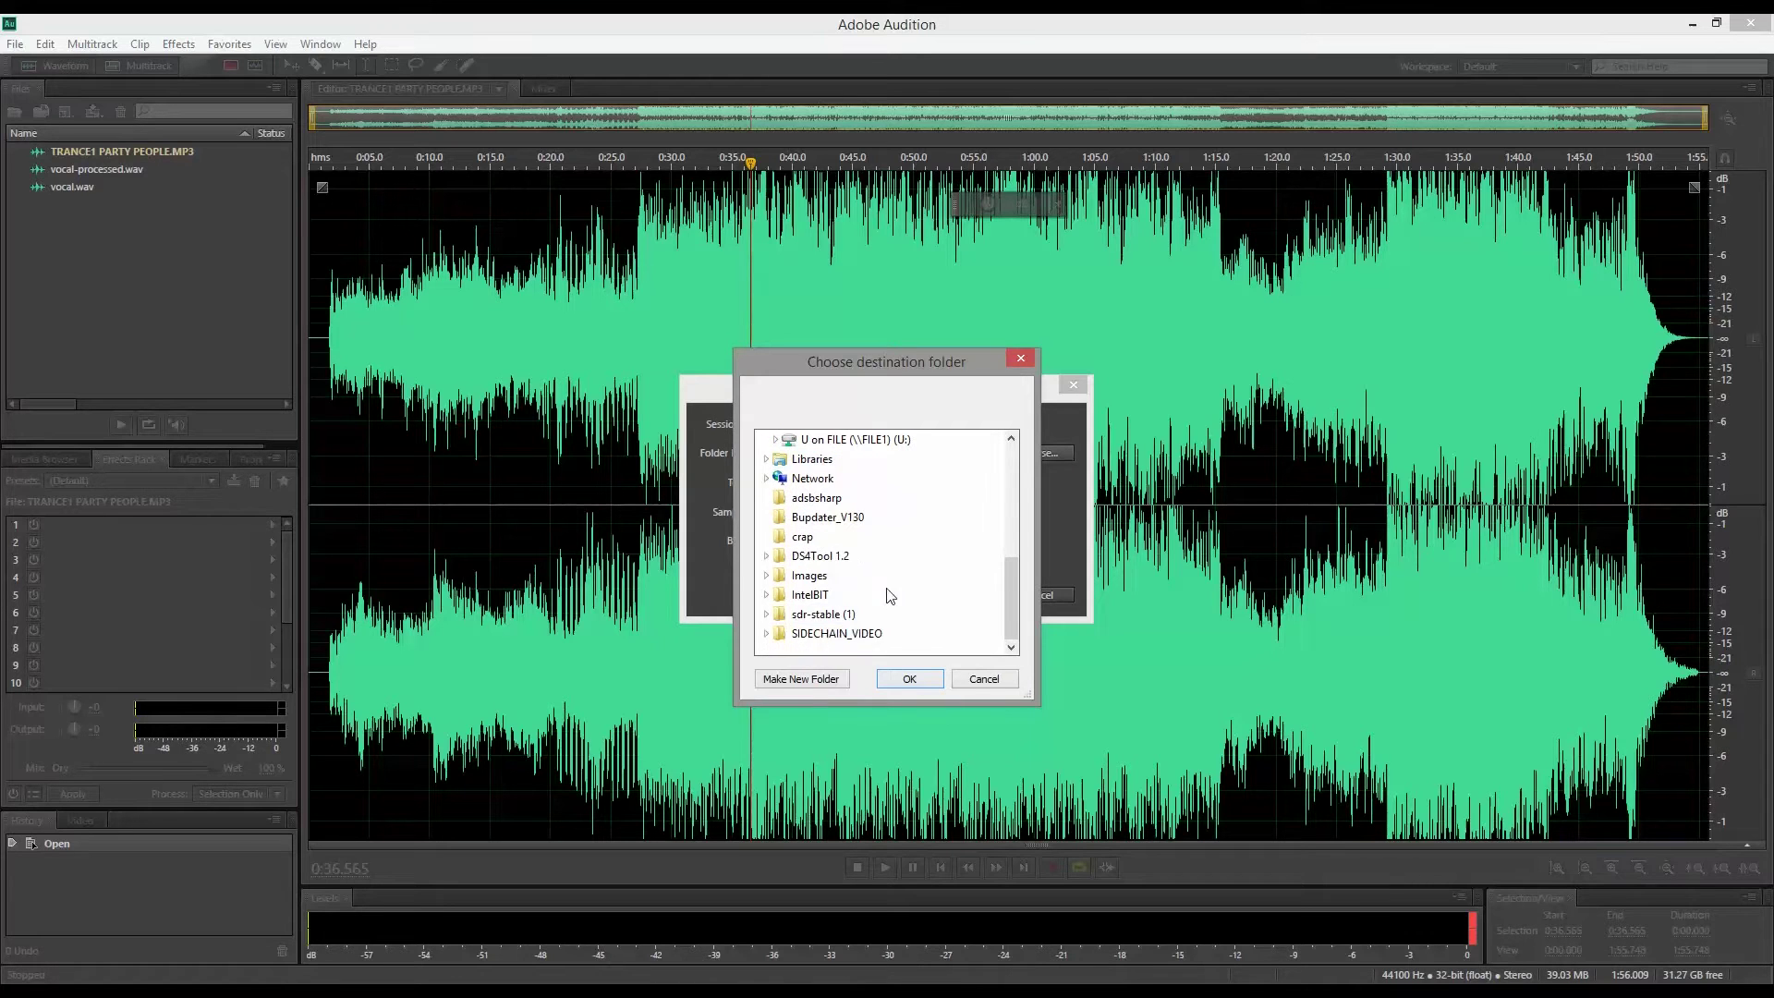
left_click(834, 633)
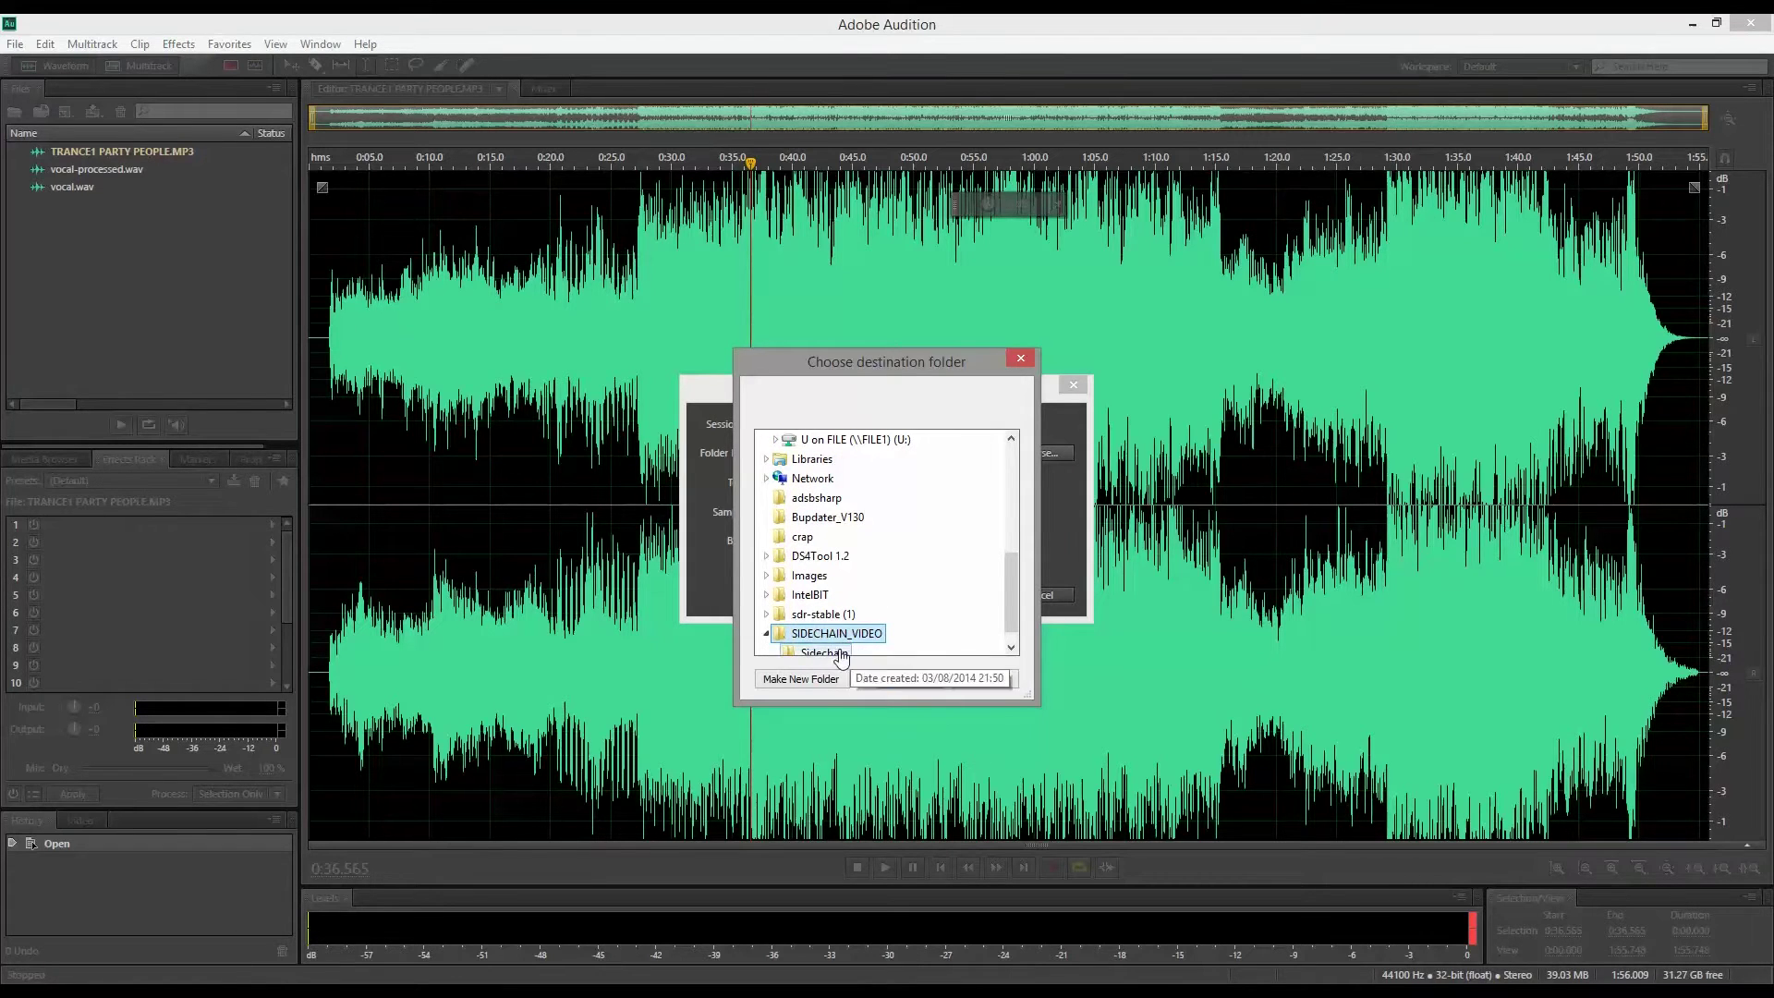
left_click(907, 676)
Name the session "sidechain demo" and create it.
left_click(903, 427)
type("side")
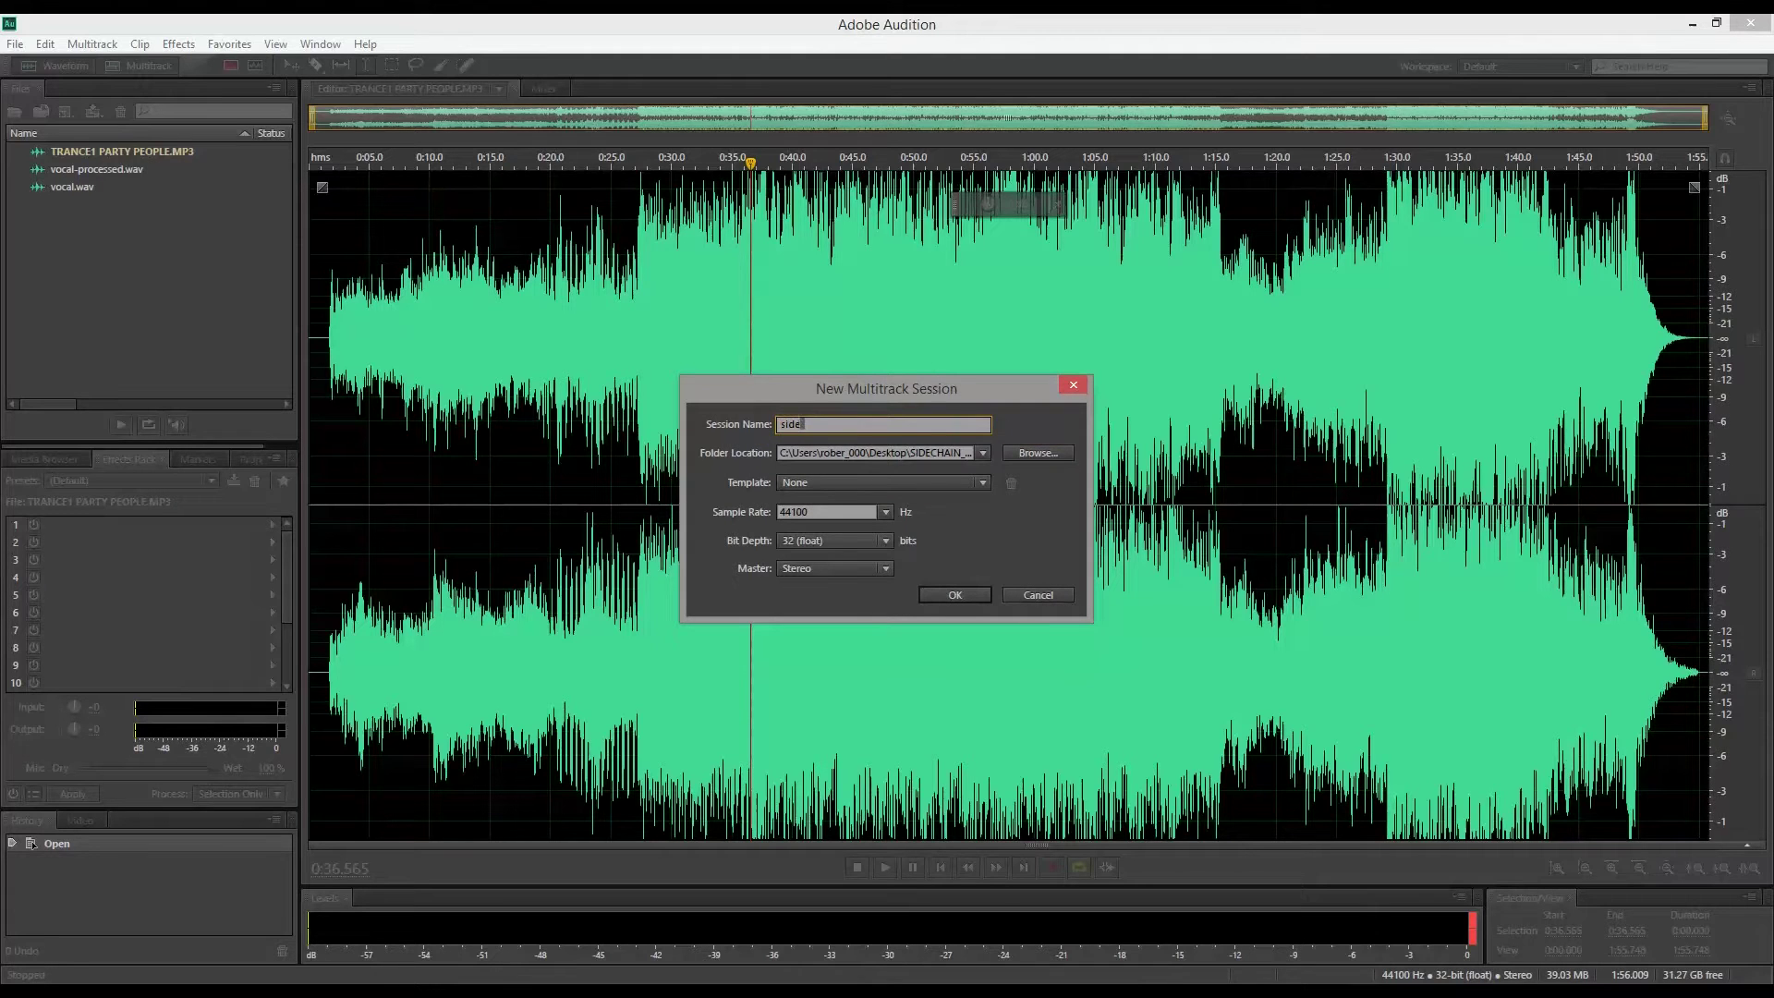
type("chain demo")
left_click(929, 596)
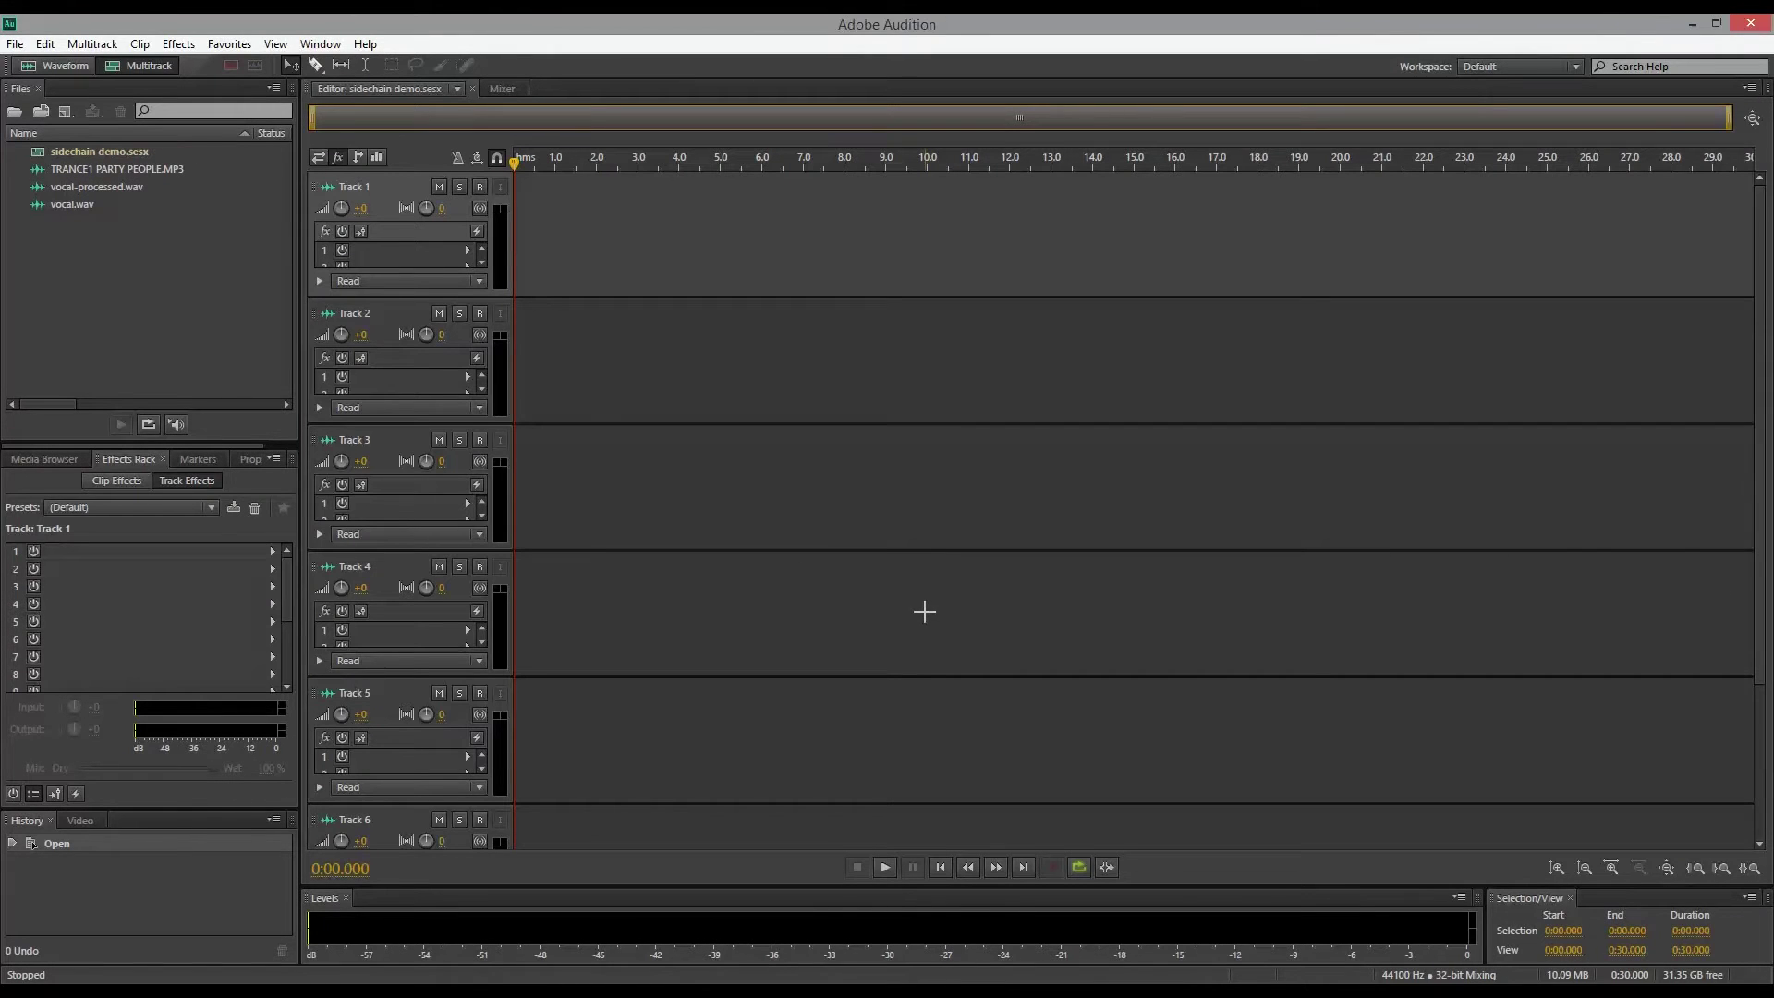
Place vocal.wav at the start of Track 1 and audition it from about 0:02 and 0:37.
left_click_drag(104, 204, 650, 204)
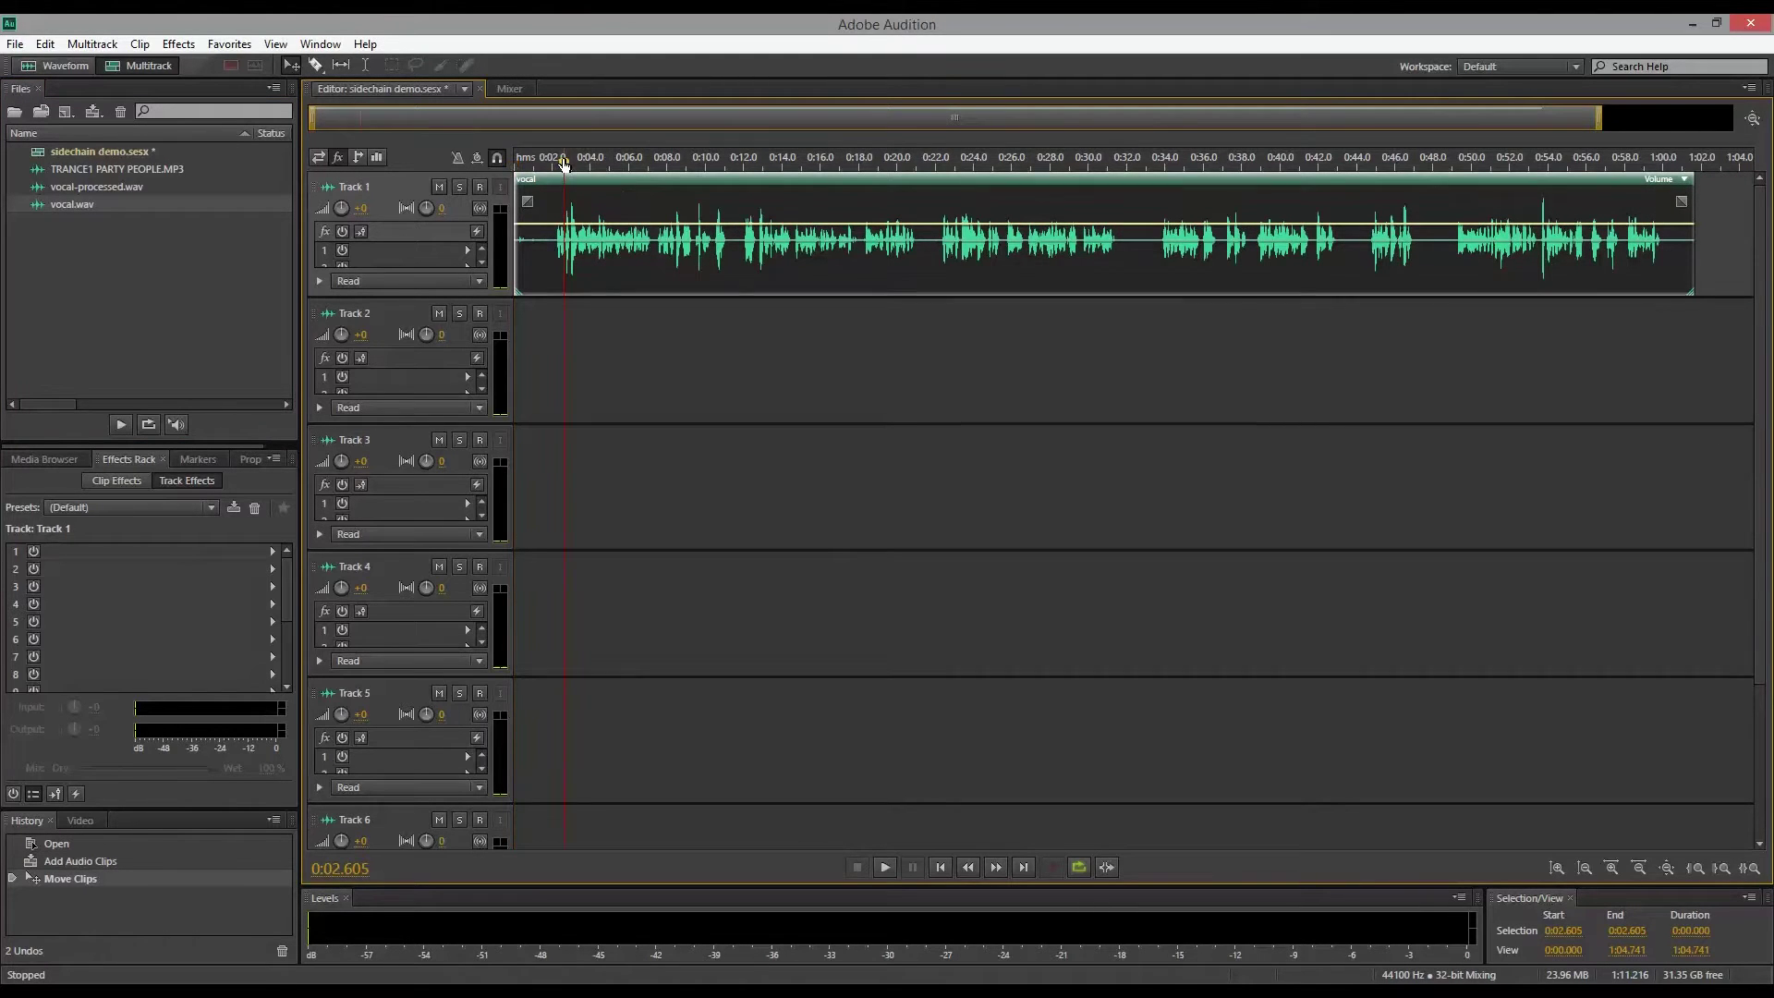
key("space")
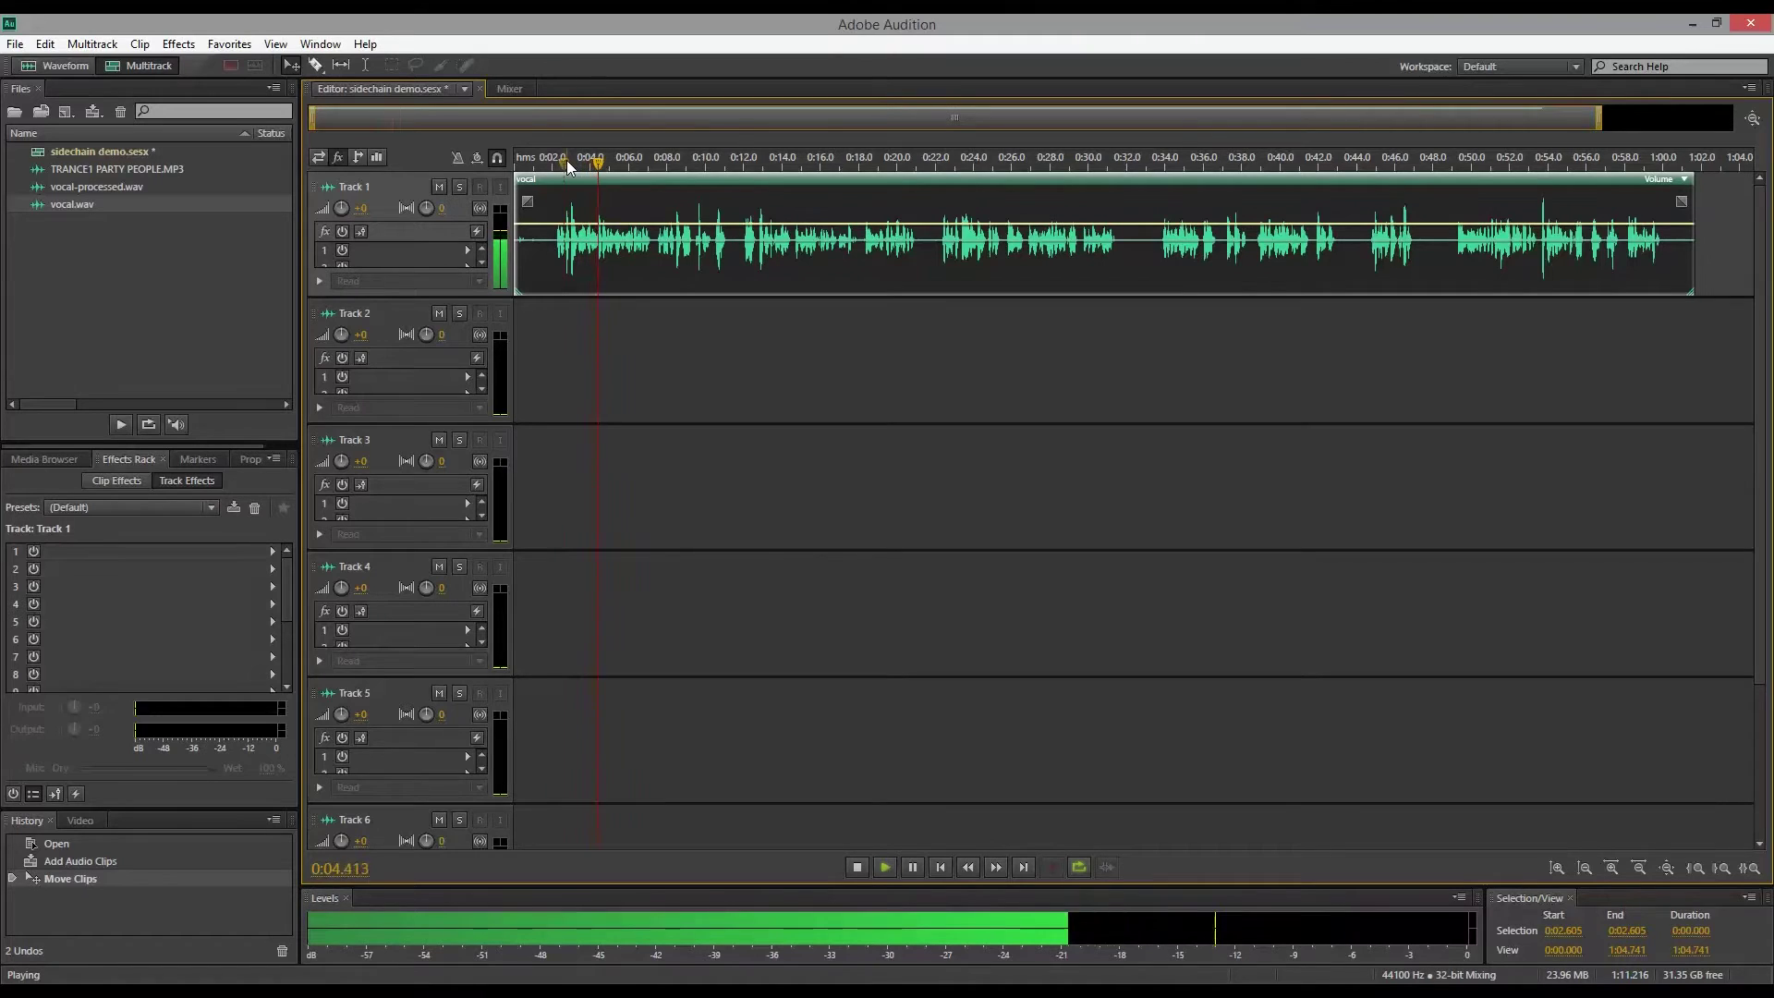
left_click(1229, 163)
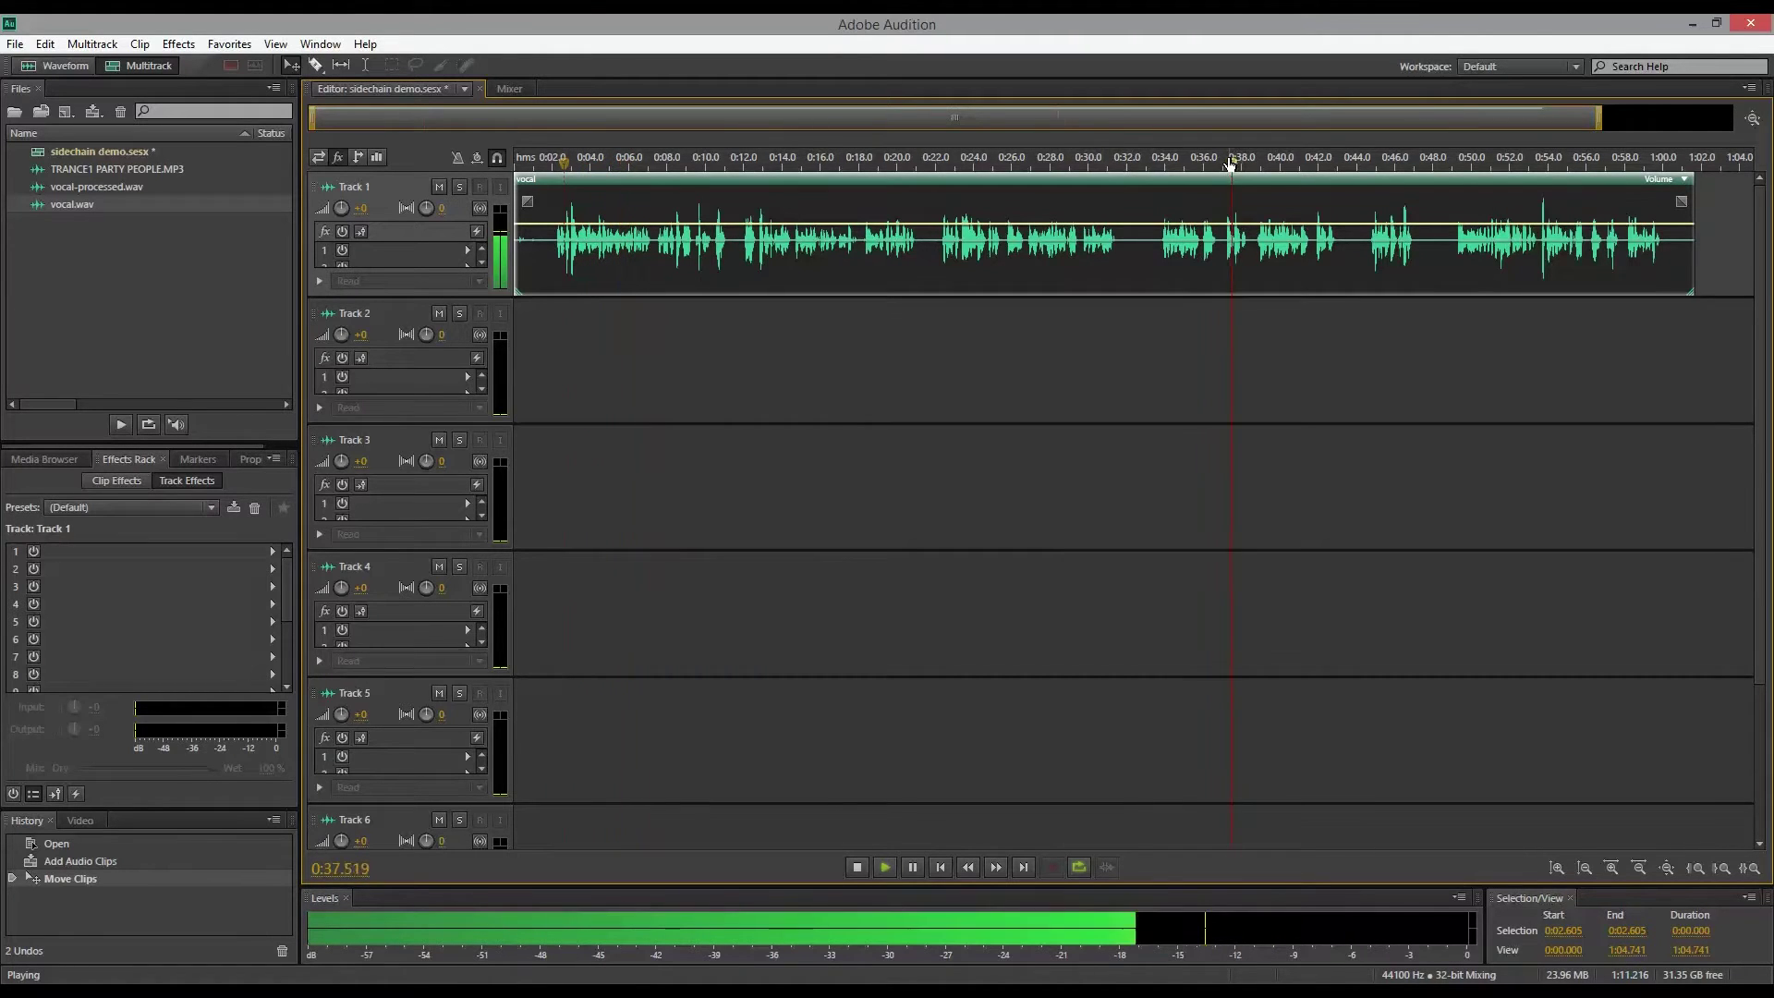
key("space")
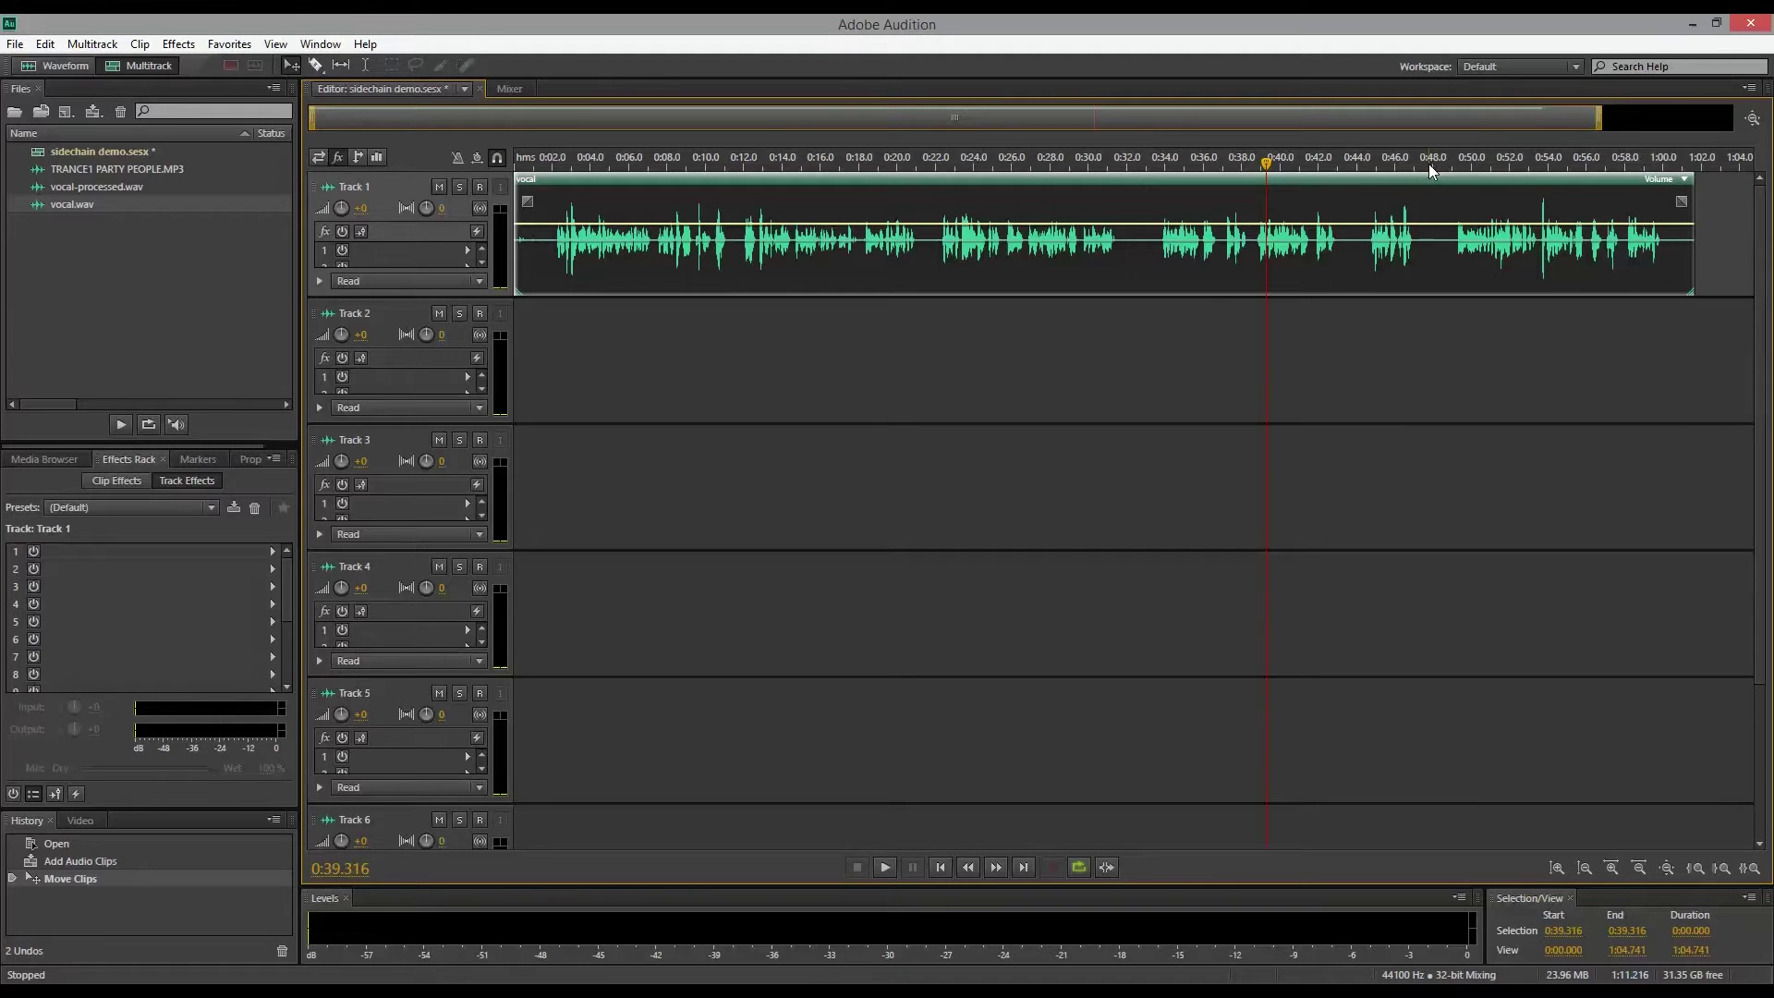
Place TRANCE1 PARTY PEOPLE.MP3 at the start of Track 2 and play both tracks together from near the beginning.
key("ctrl")
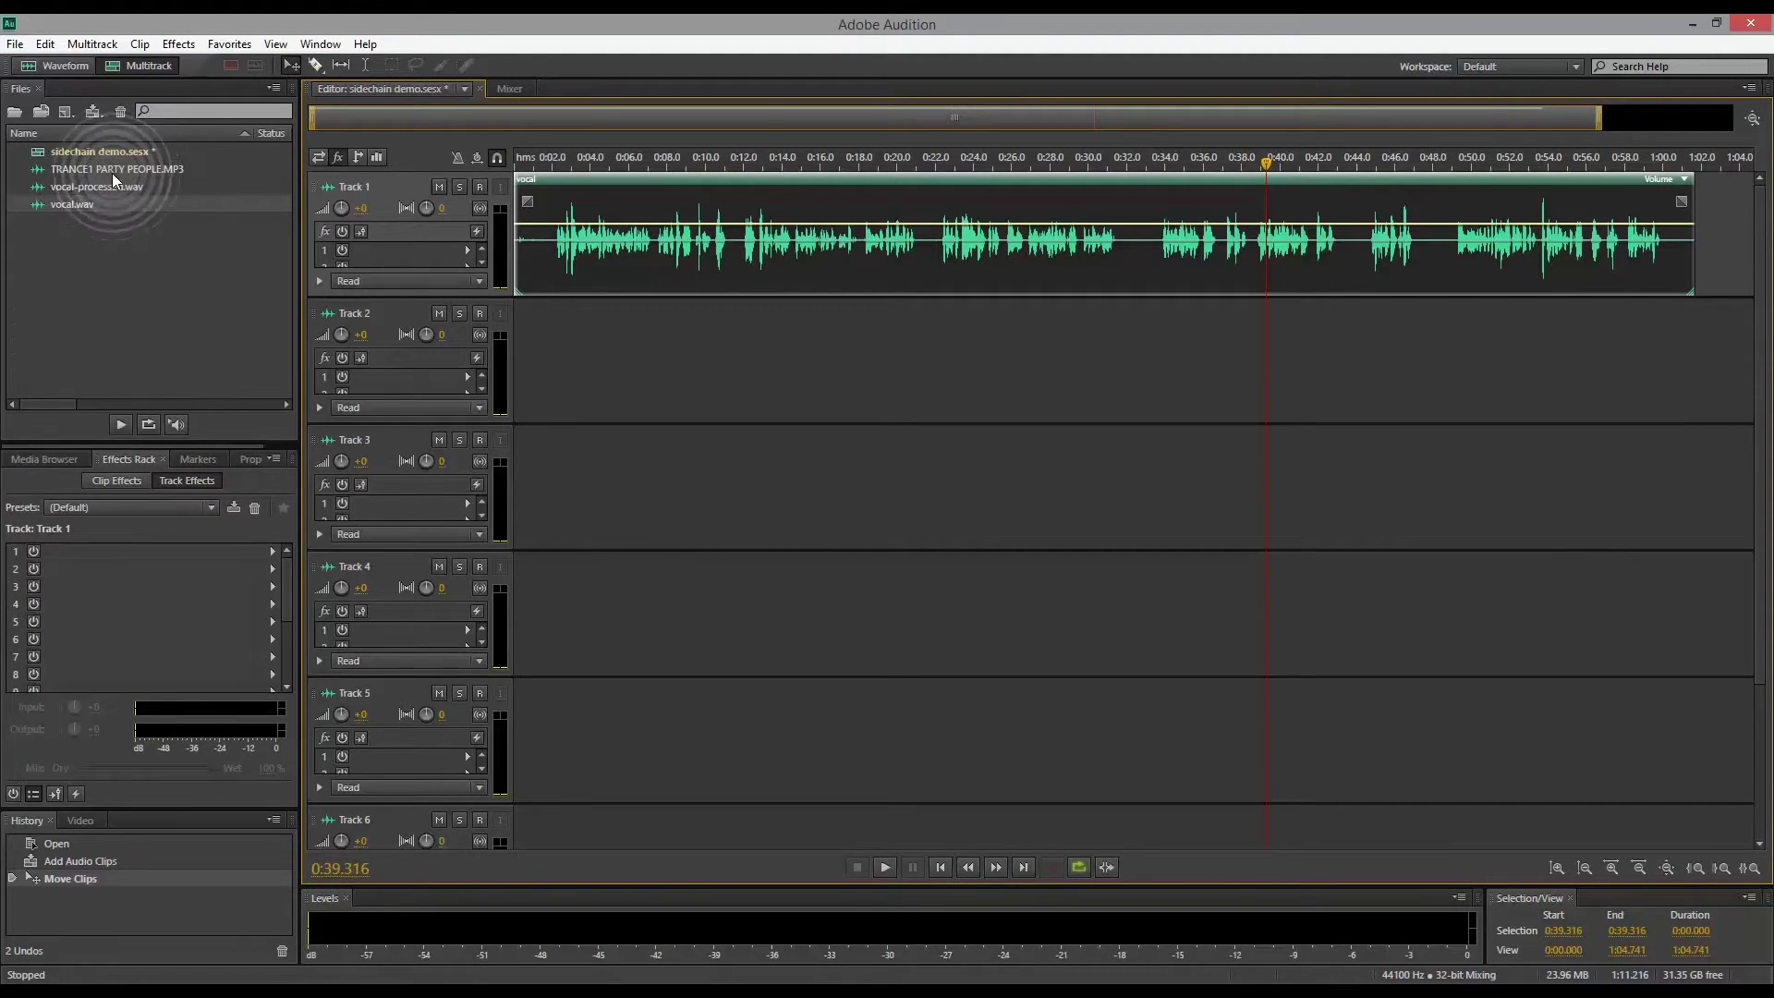
left_click_drag(113, 170, 595, 340)
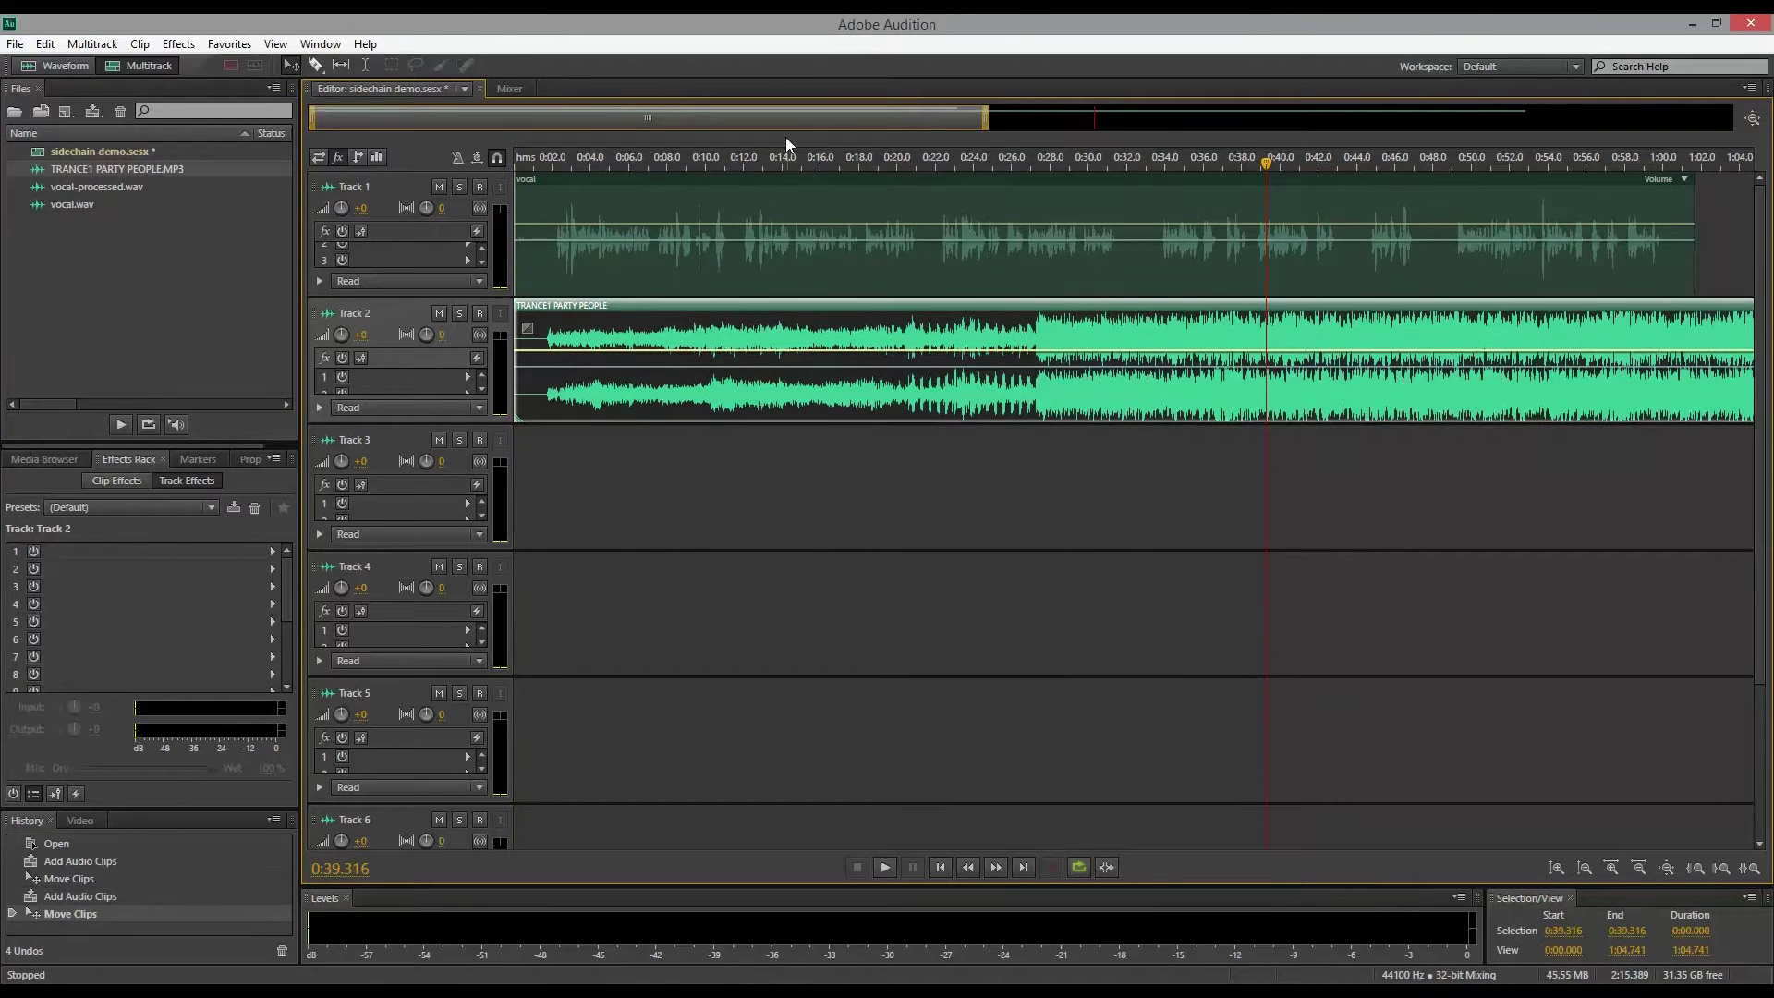
left_click(535, 162)
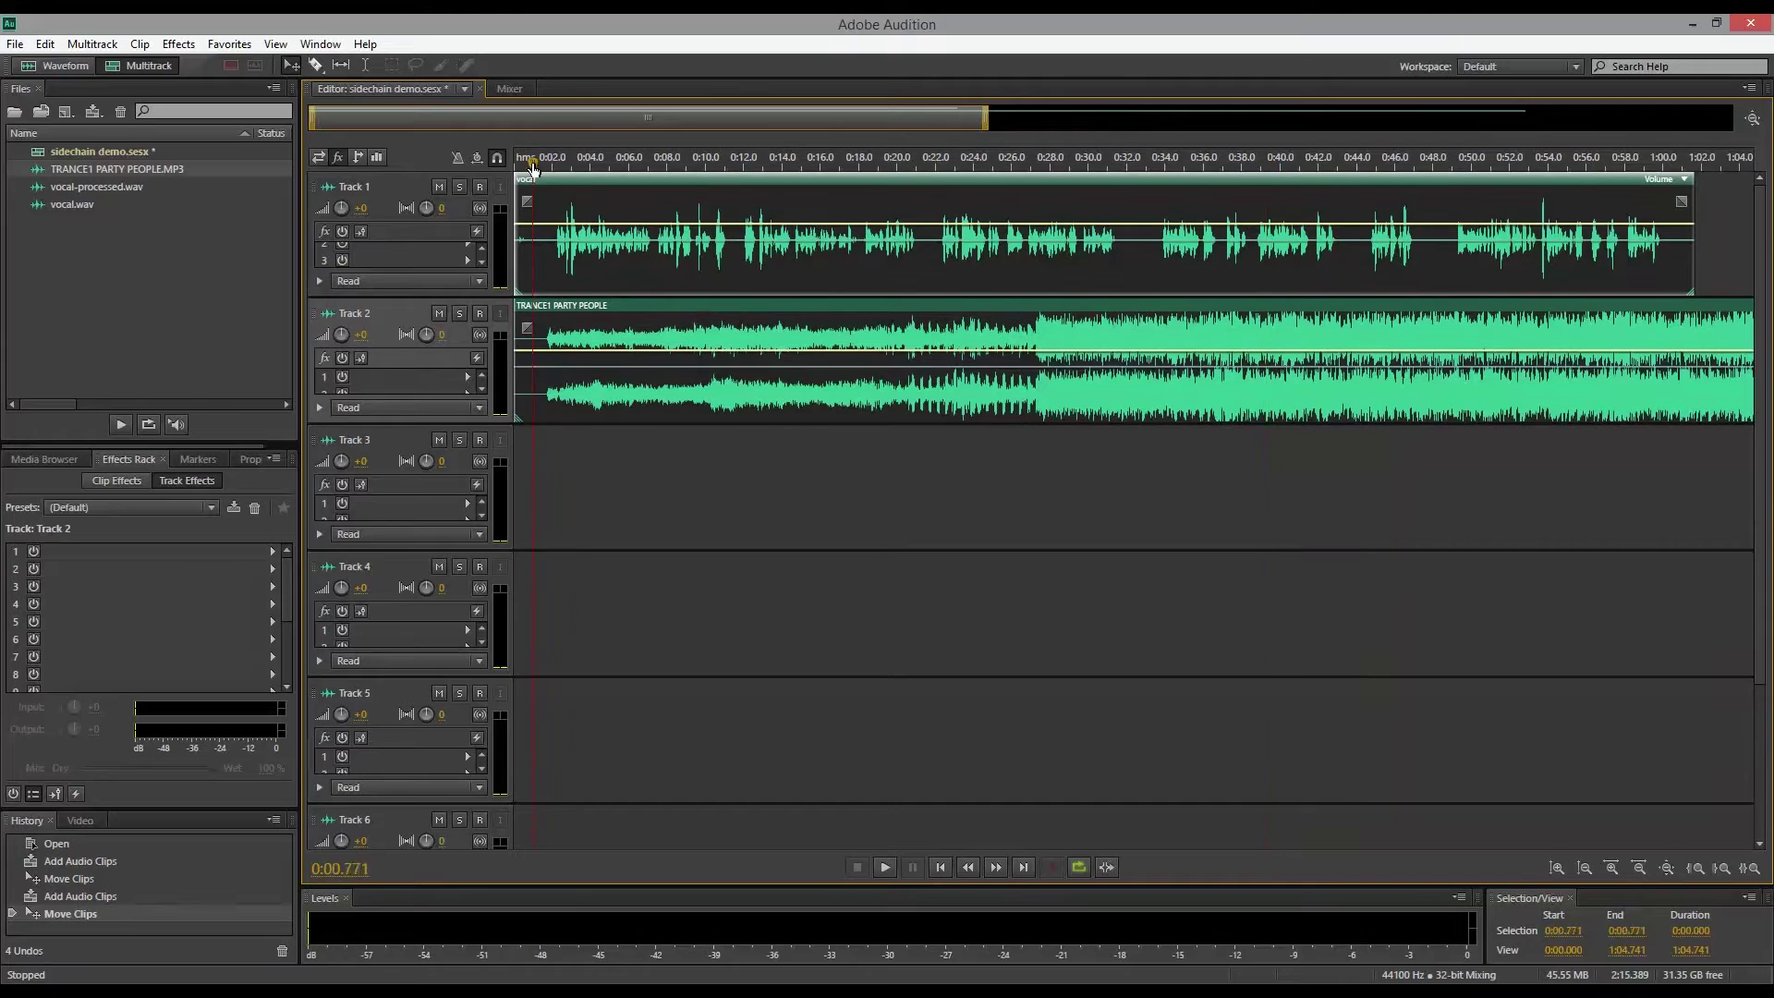
key("space")
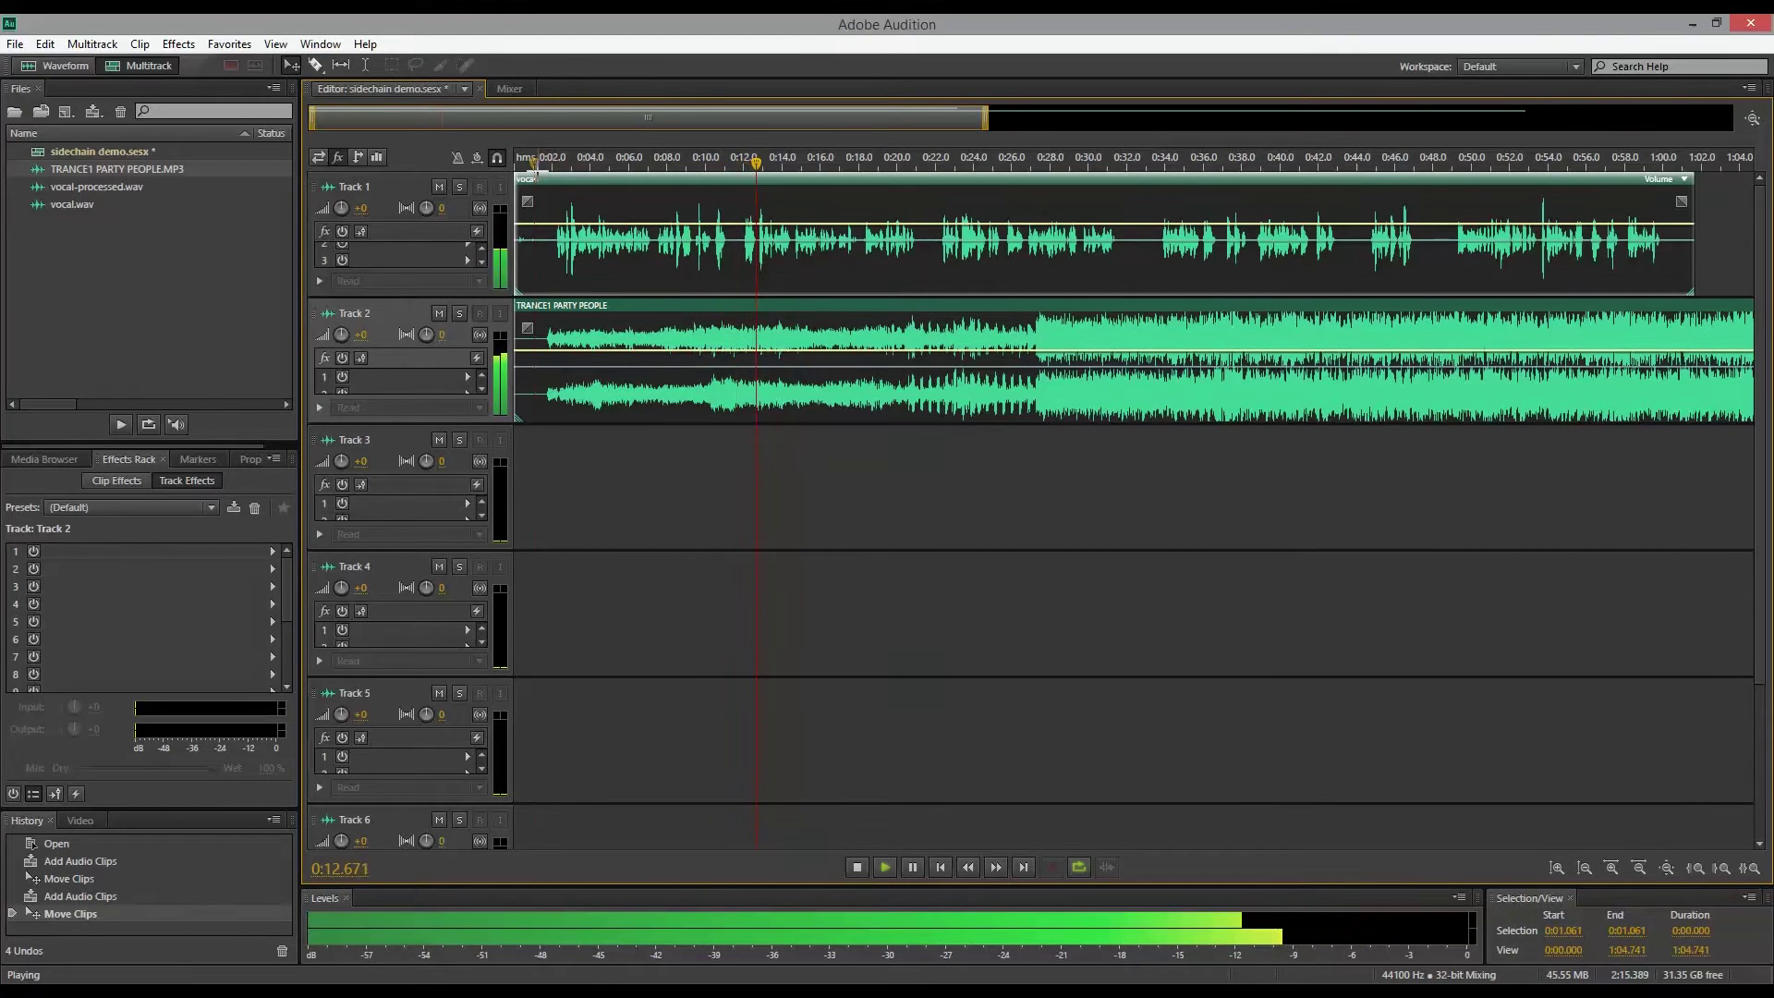
key("space")
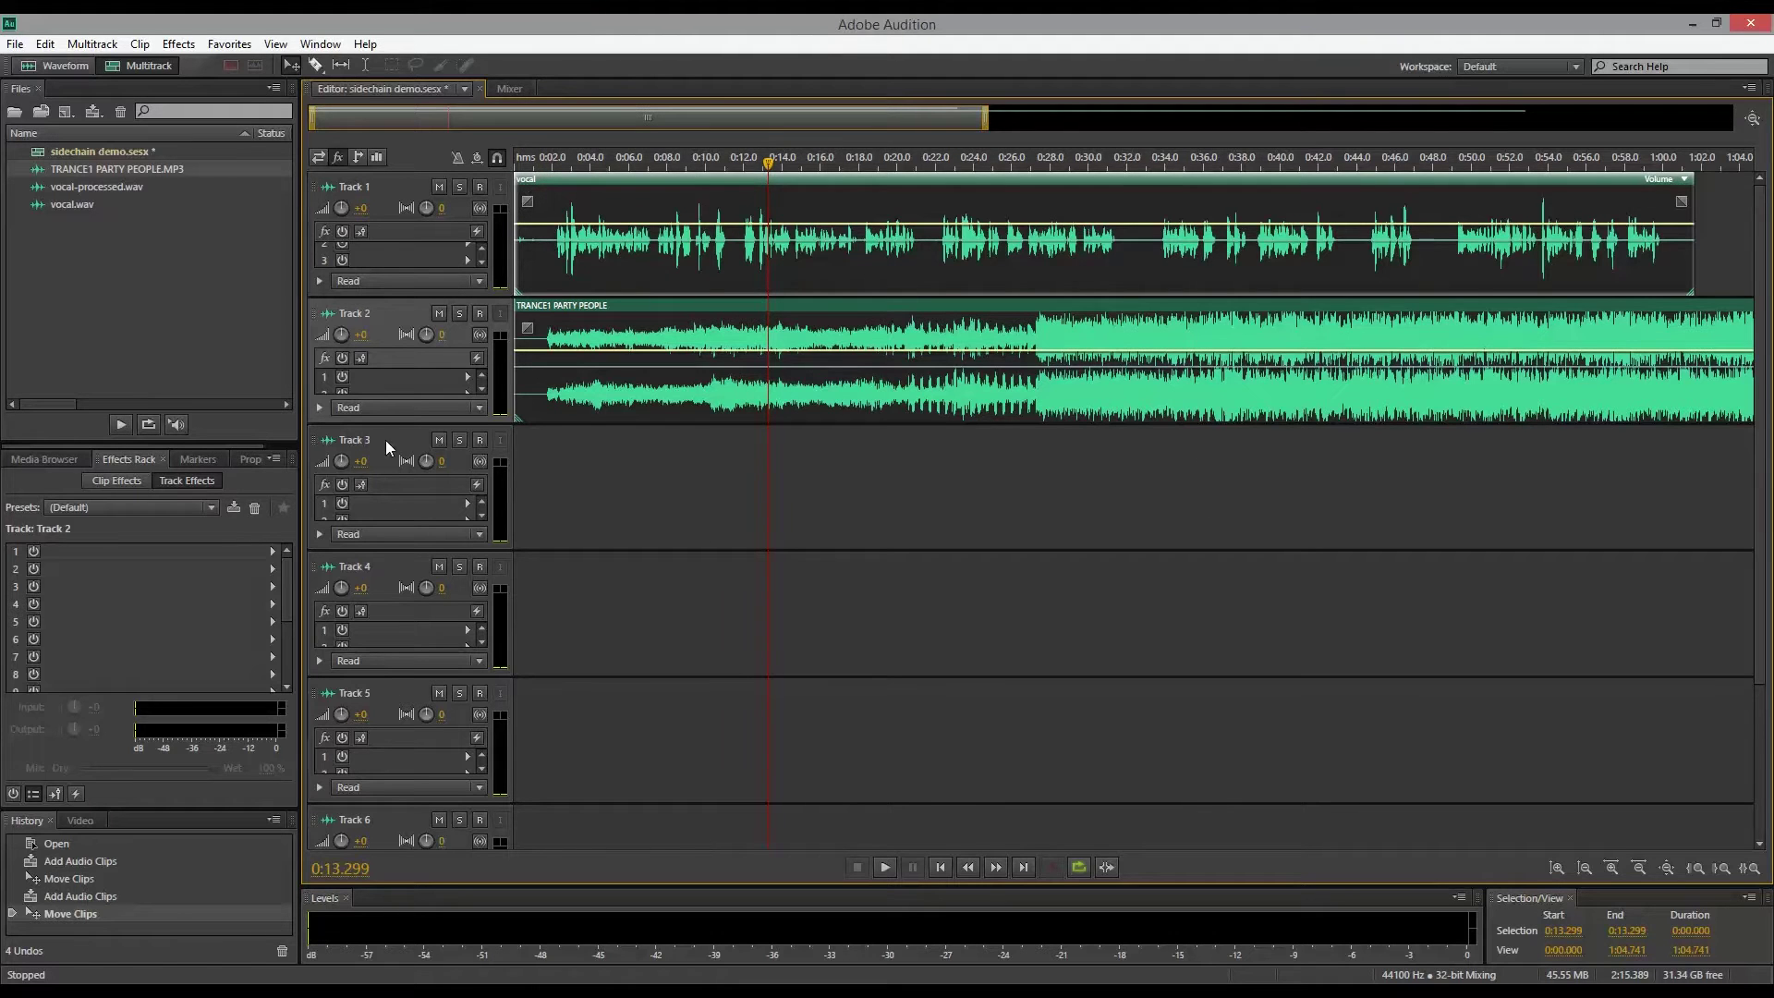
Enlarge the track heights and add the Dynamics Processing effect to the first effect slot of Track 2.
scroll(424, 342, "up", 2)
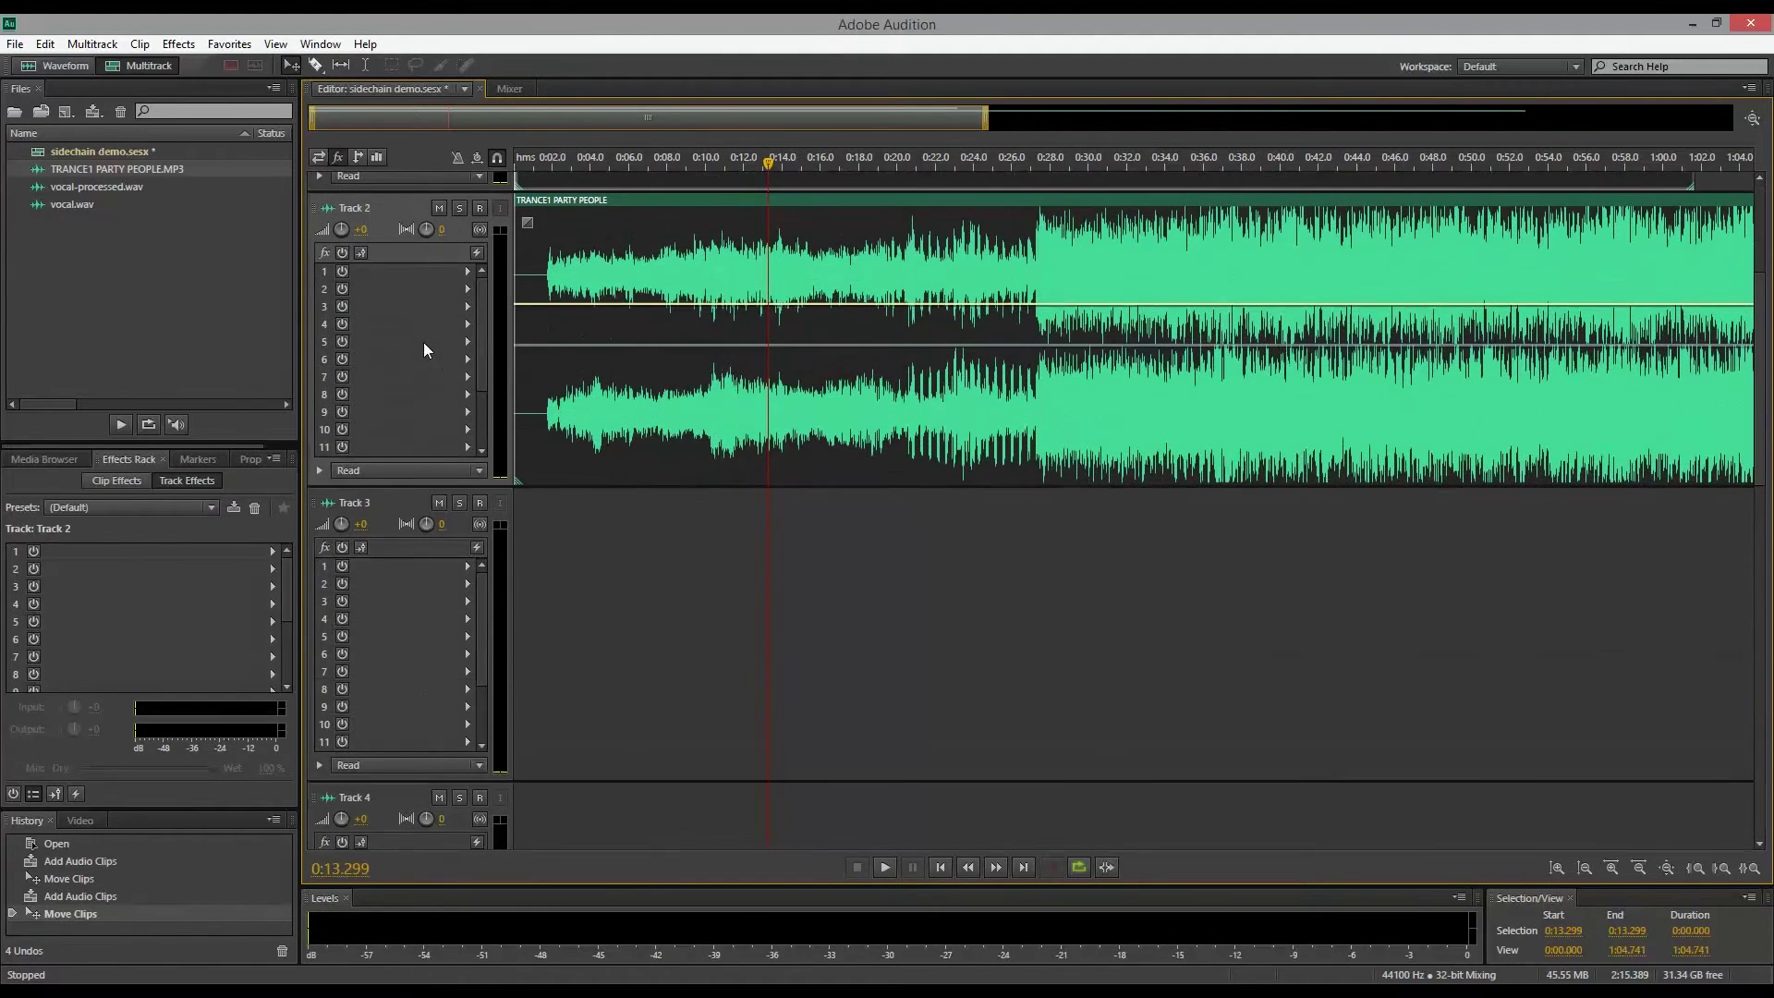
scroll(1531, 368, "up", 4)
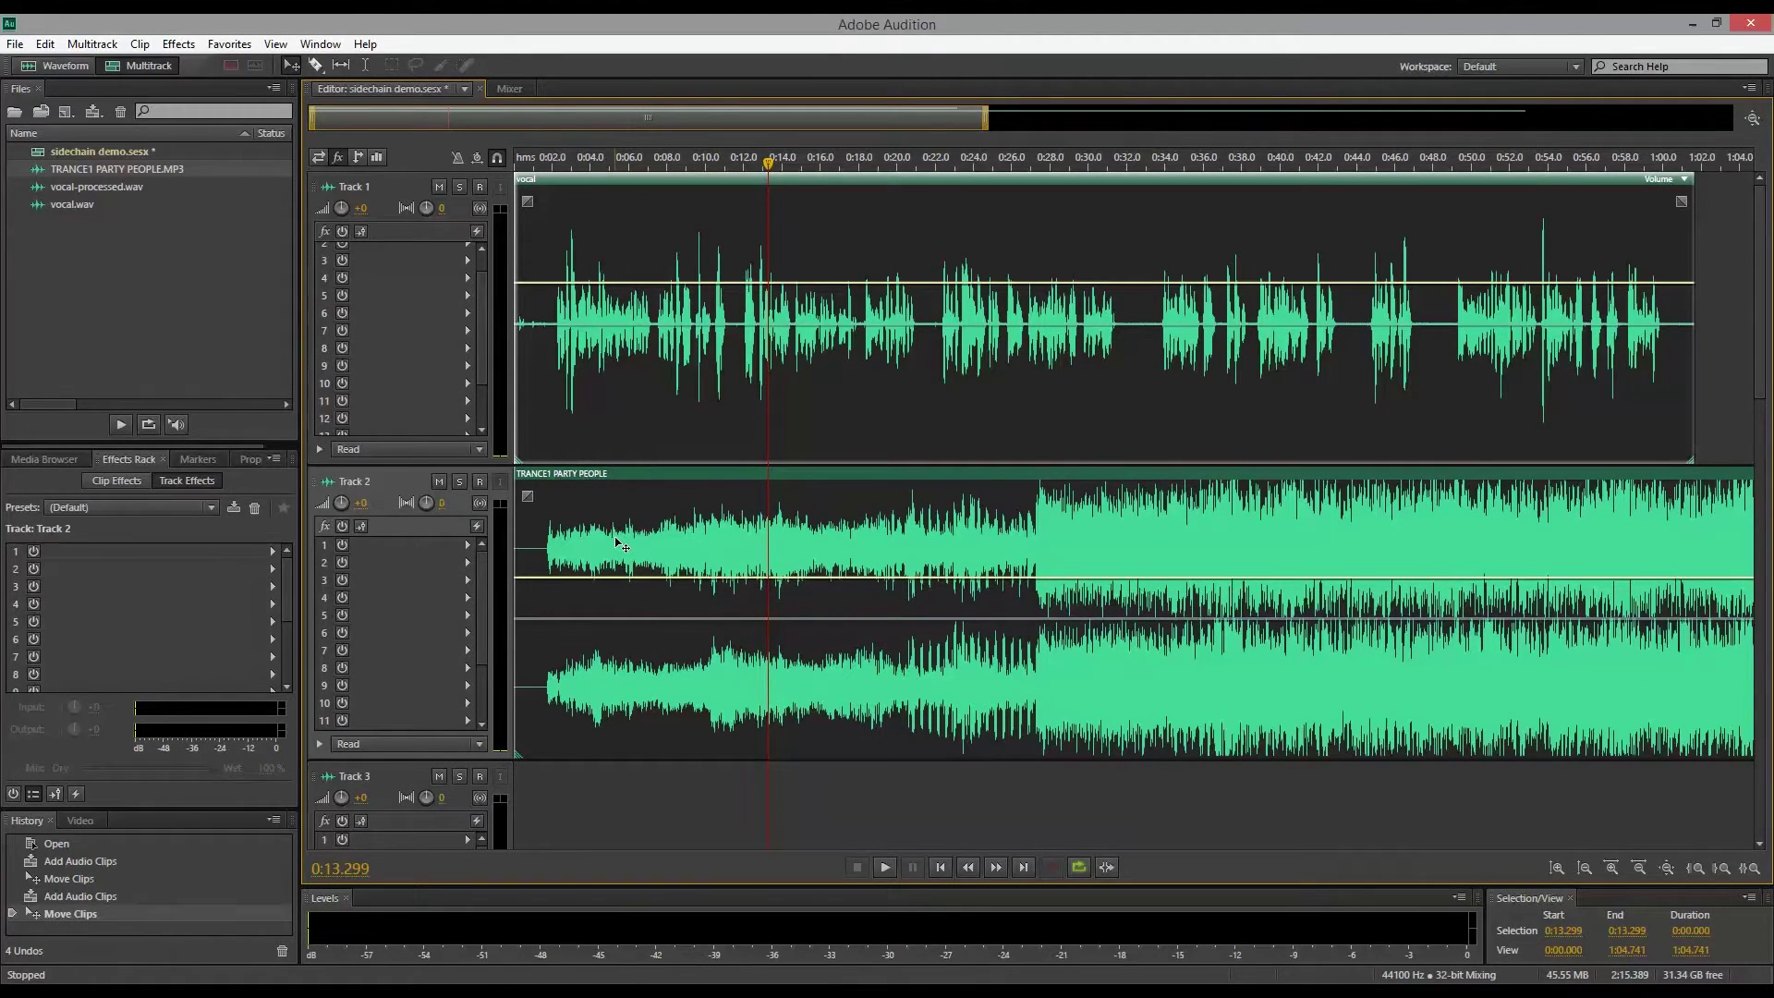
left_click(620, 545)
left_click(468, 548)
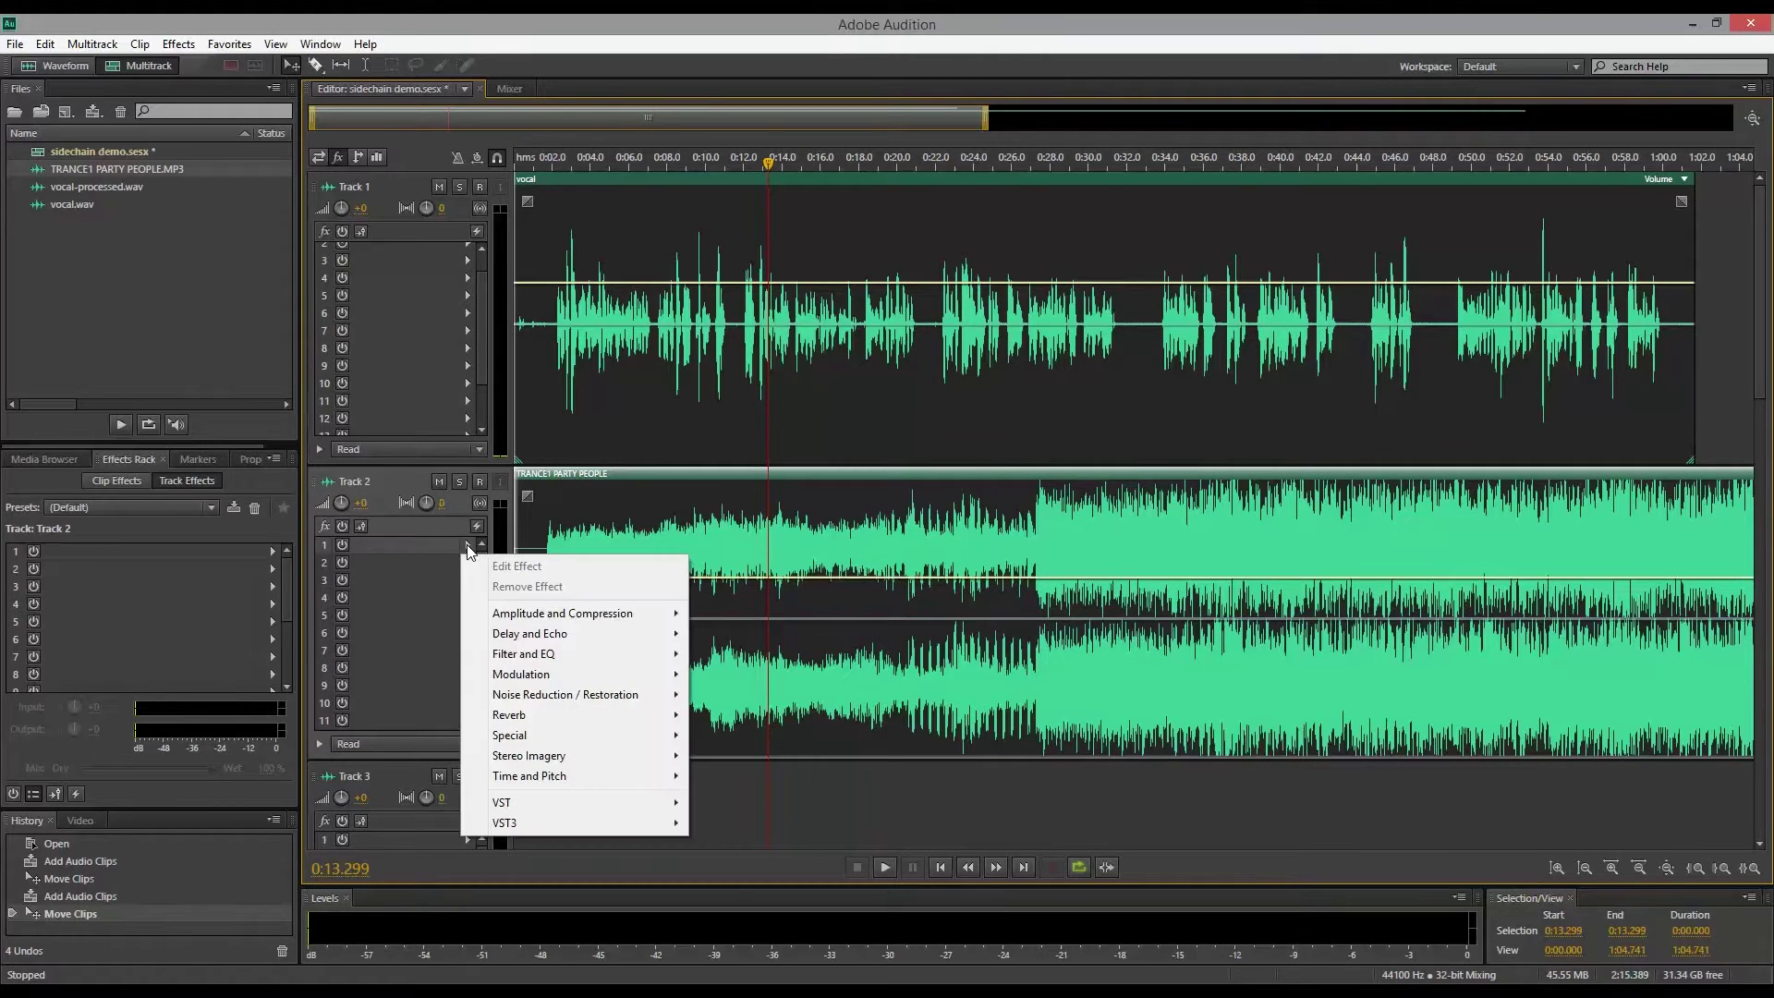
mouse_move(586, 614)
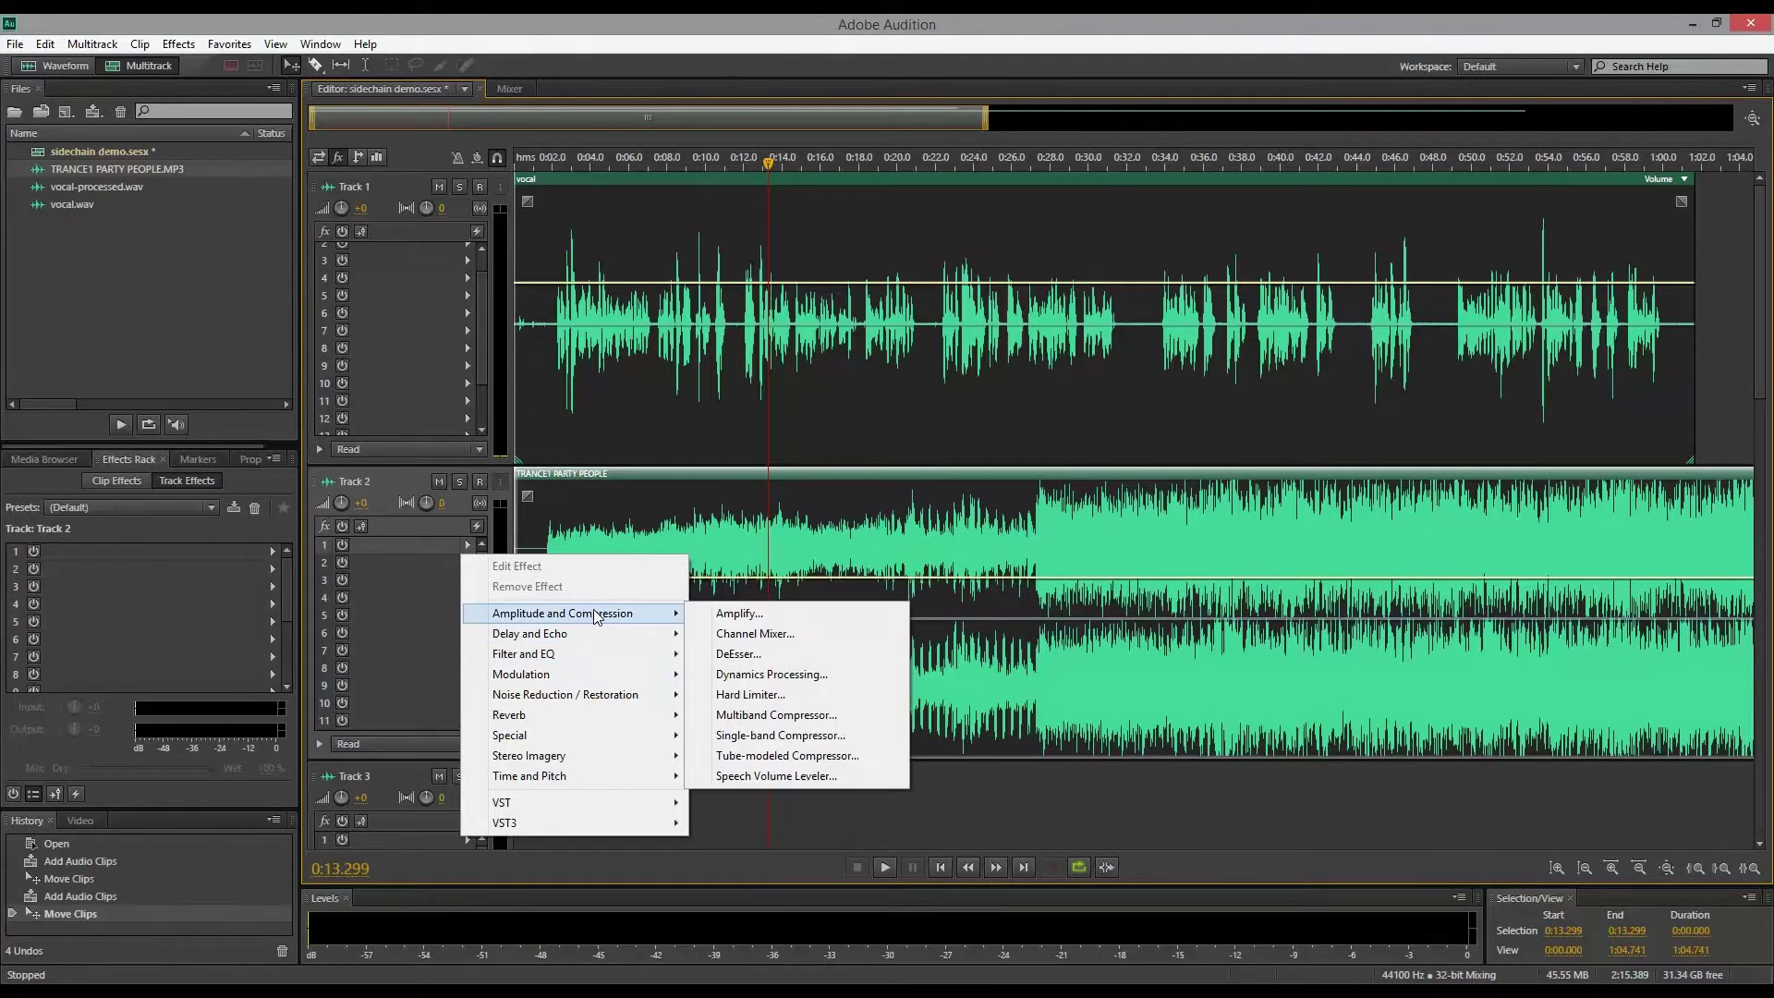
left_click(781, 674)
Load the Default dynamics preset, move the curve's knee to about -39 dB, and flatten the segment above it to roughly 62:1 compression.
left_click(834, 213)
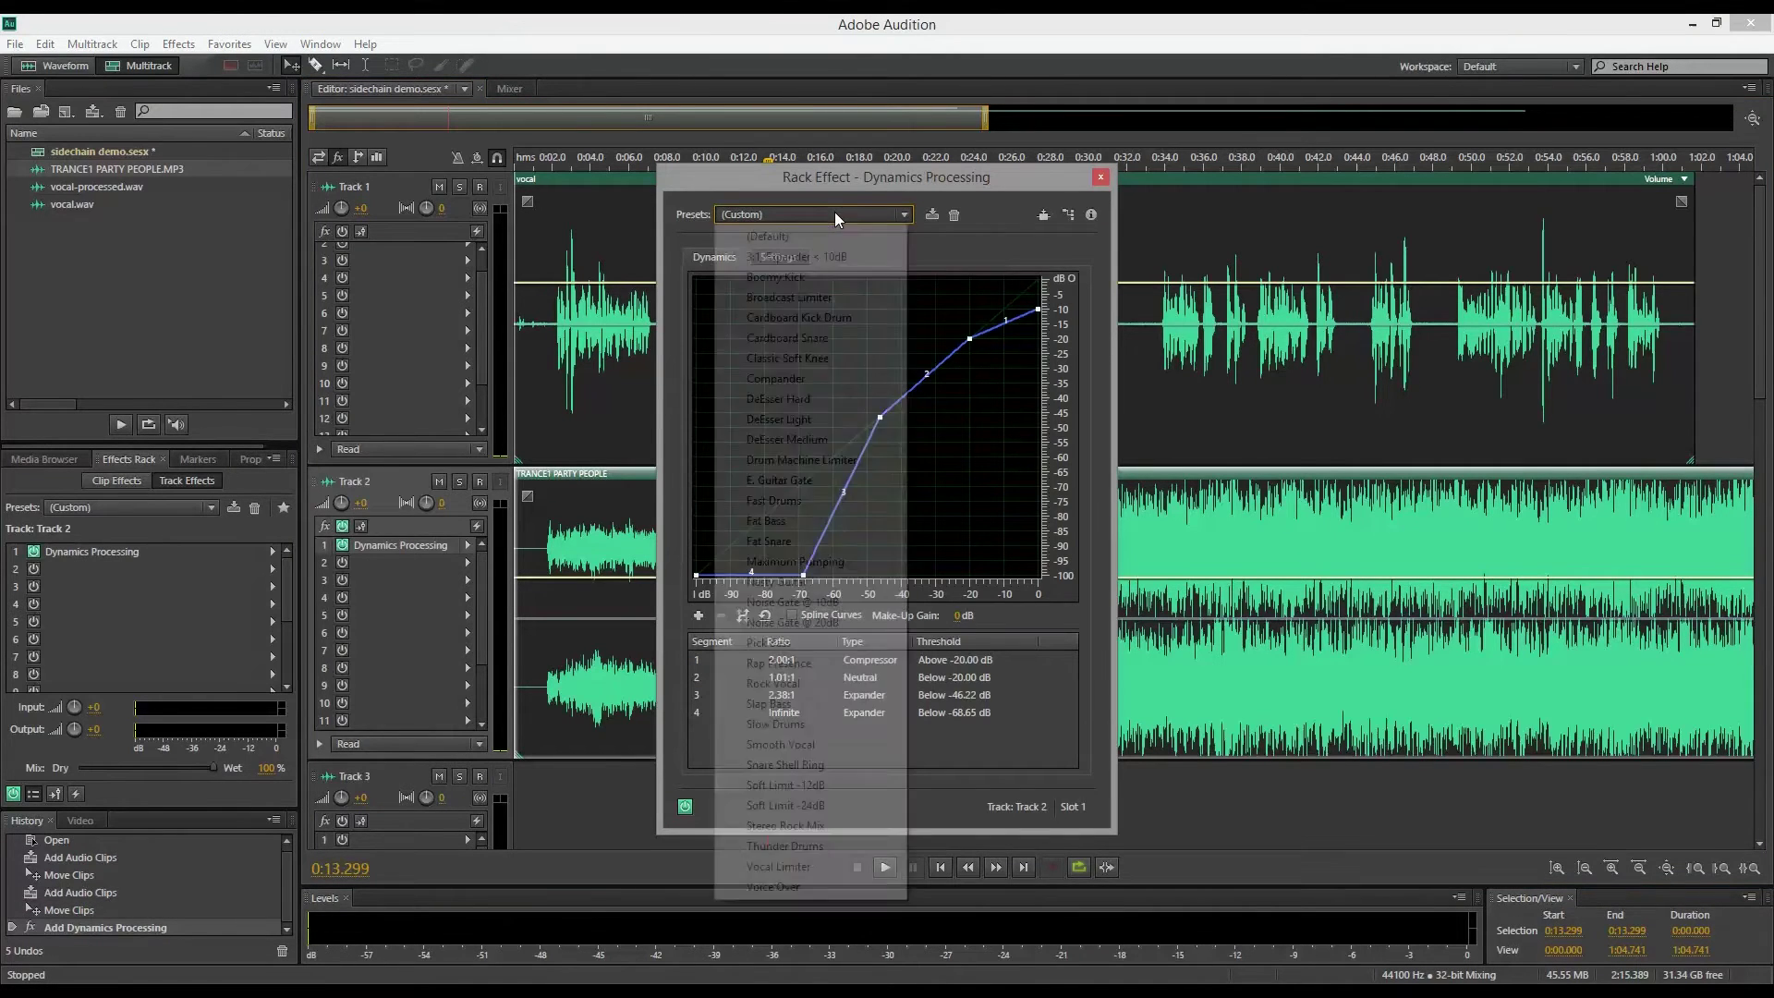
left_click(817, 231)
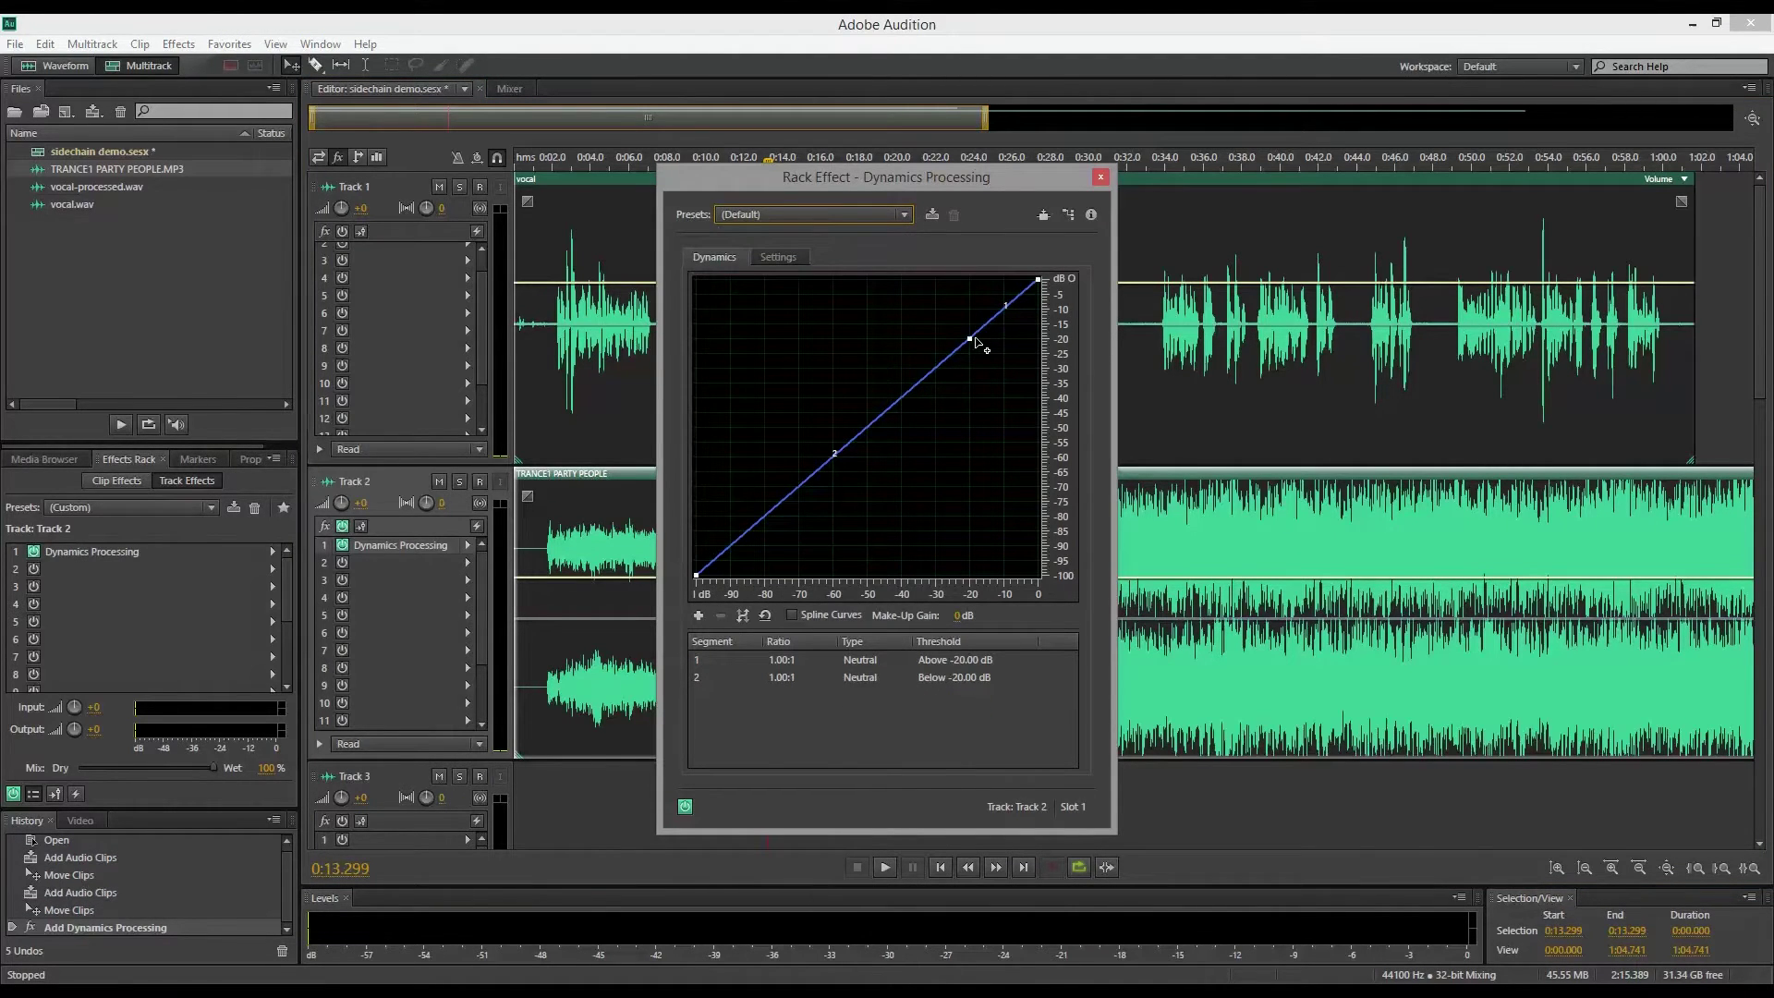
left_click_drag(969, 338, 905, 400)
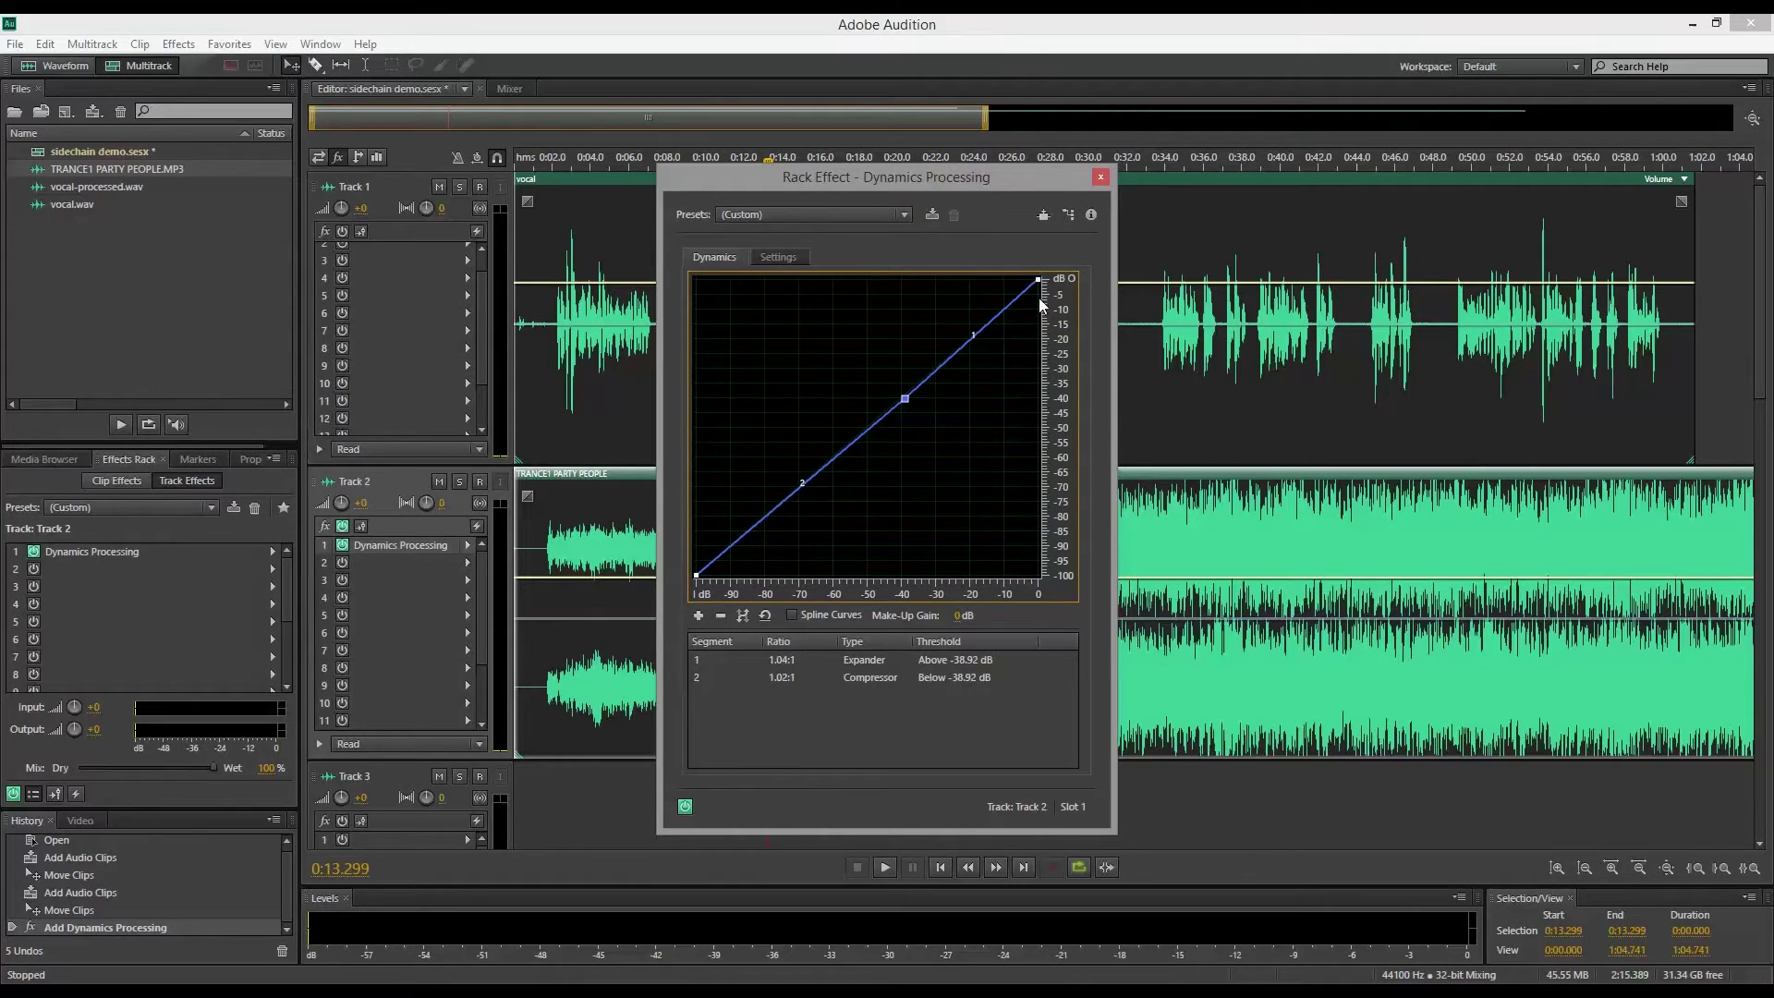
left_click_drag(1037, 278, 1035, 398)
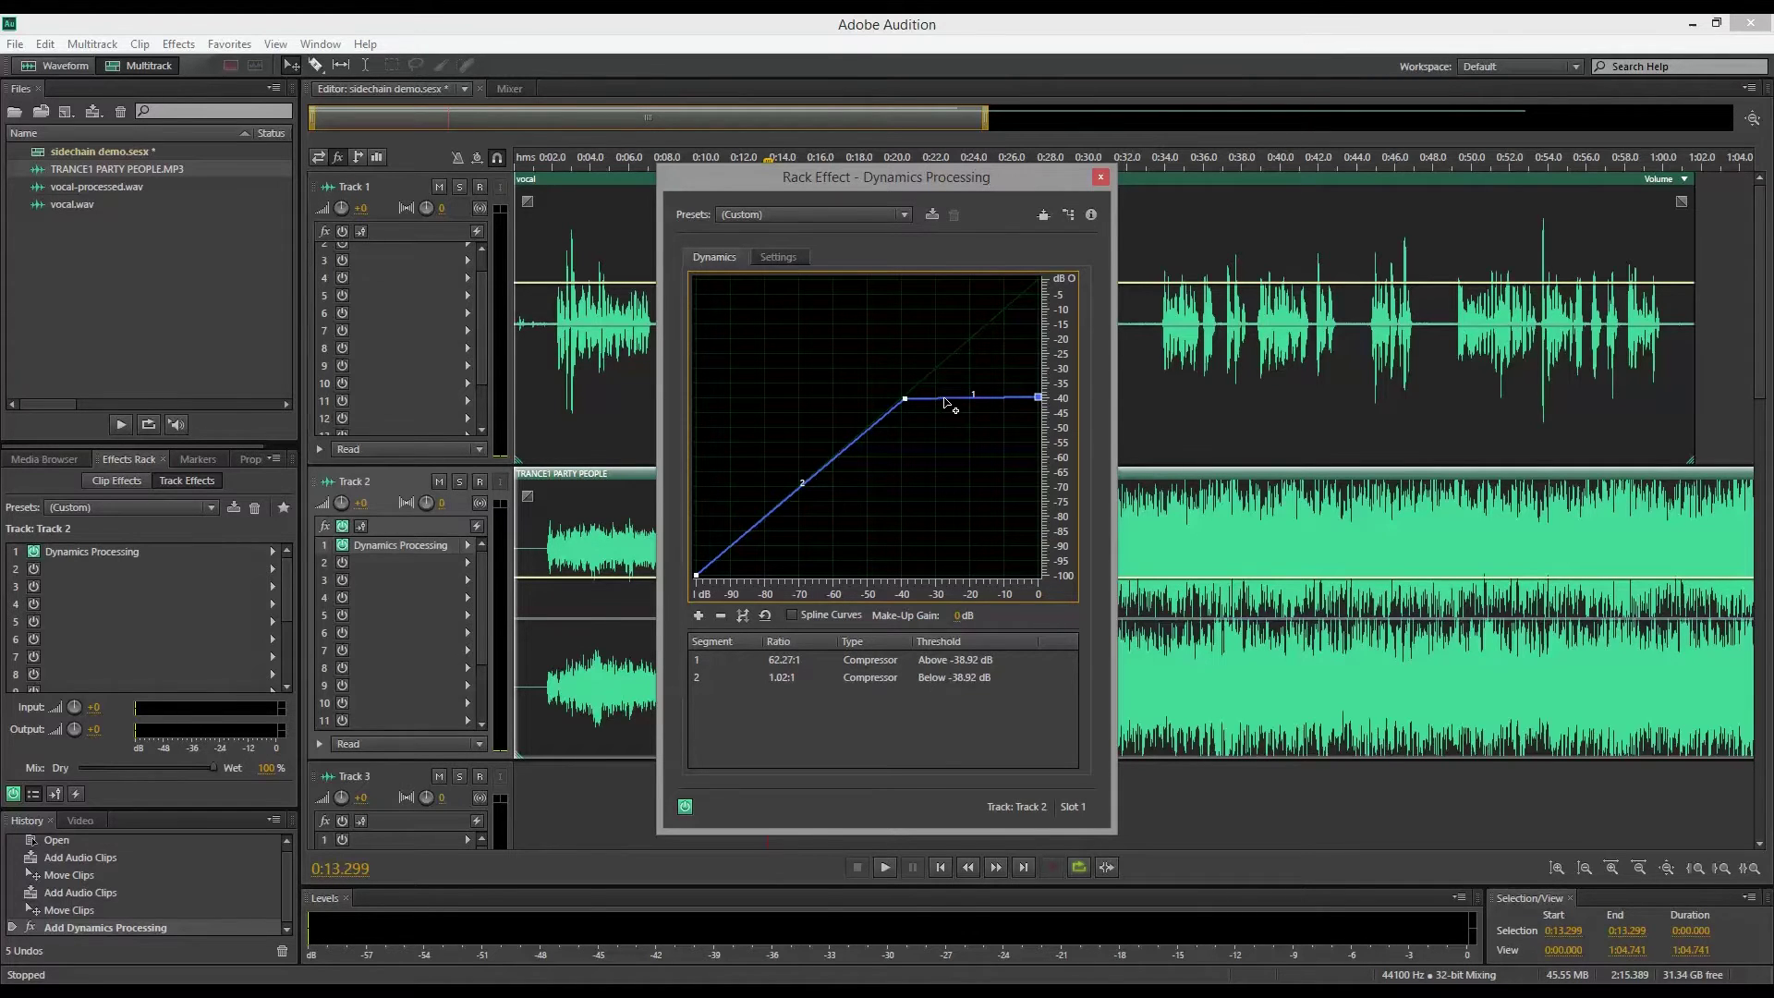
left_click(1102, 177)
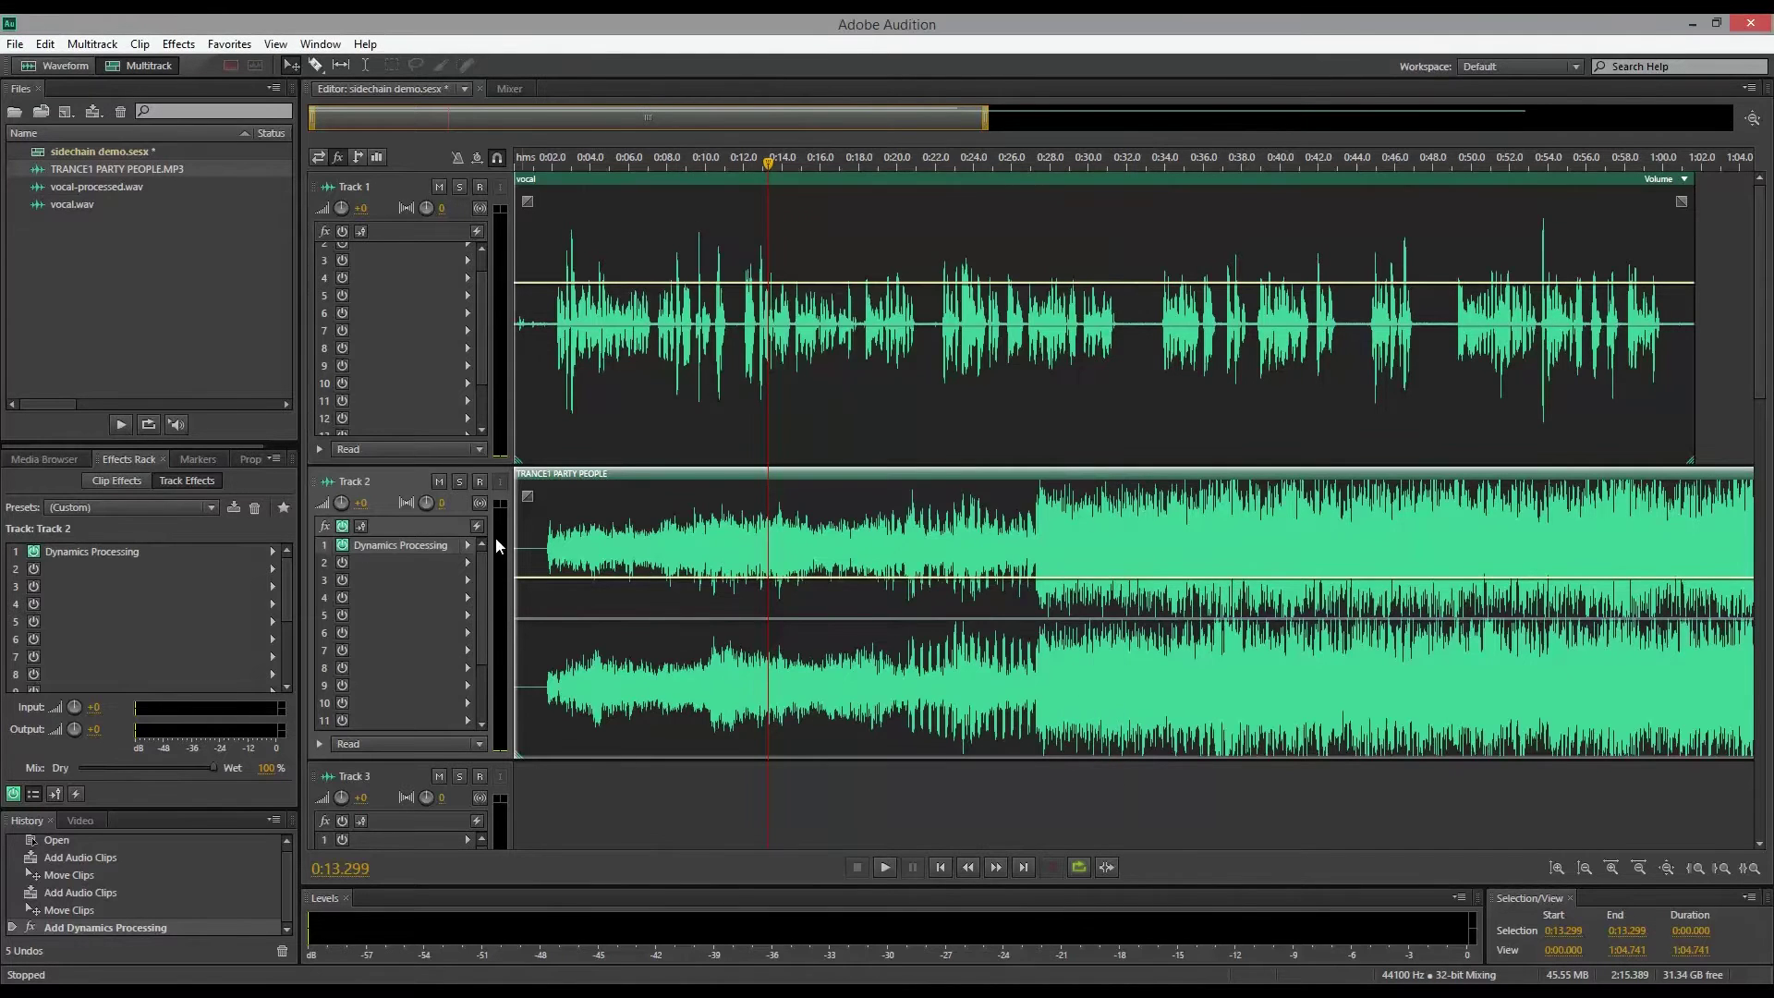
Set the side-chain input of Track 2's Dynamics Processing to Stereo and check its channel routing.
double_click(446, 551)
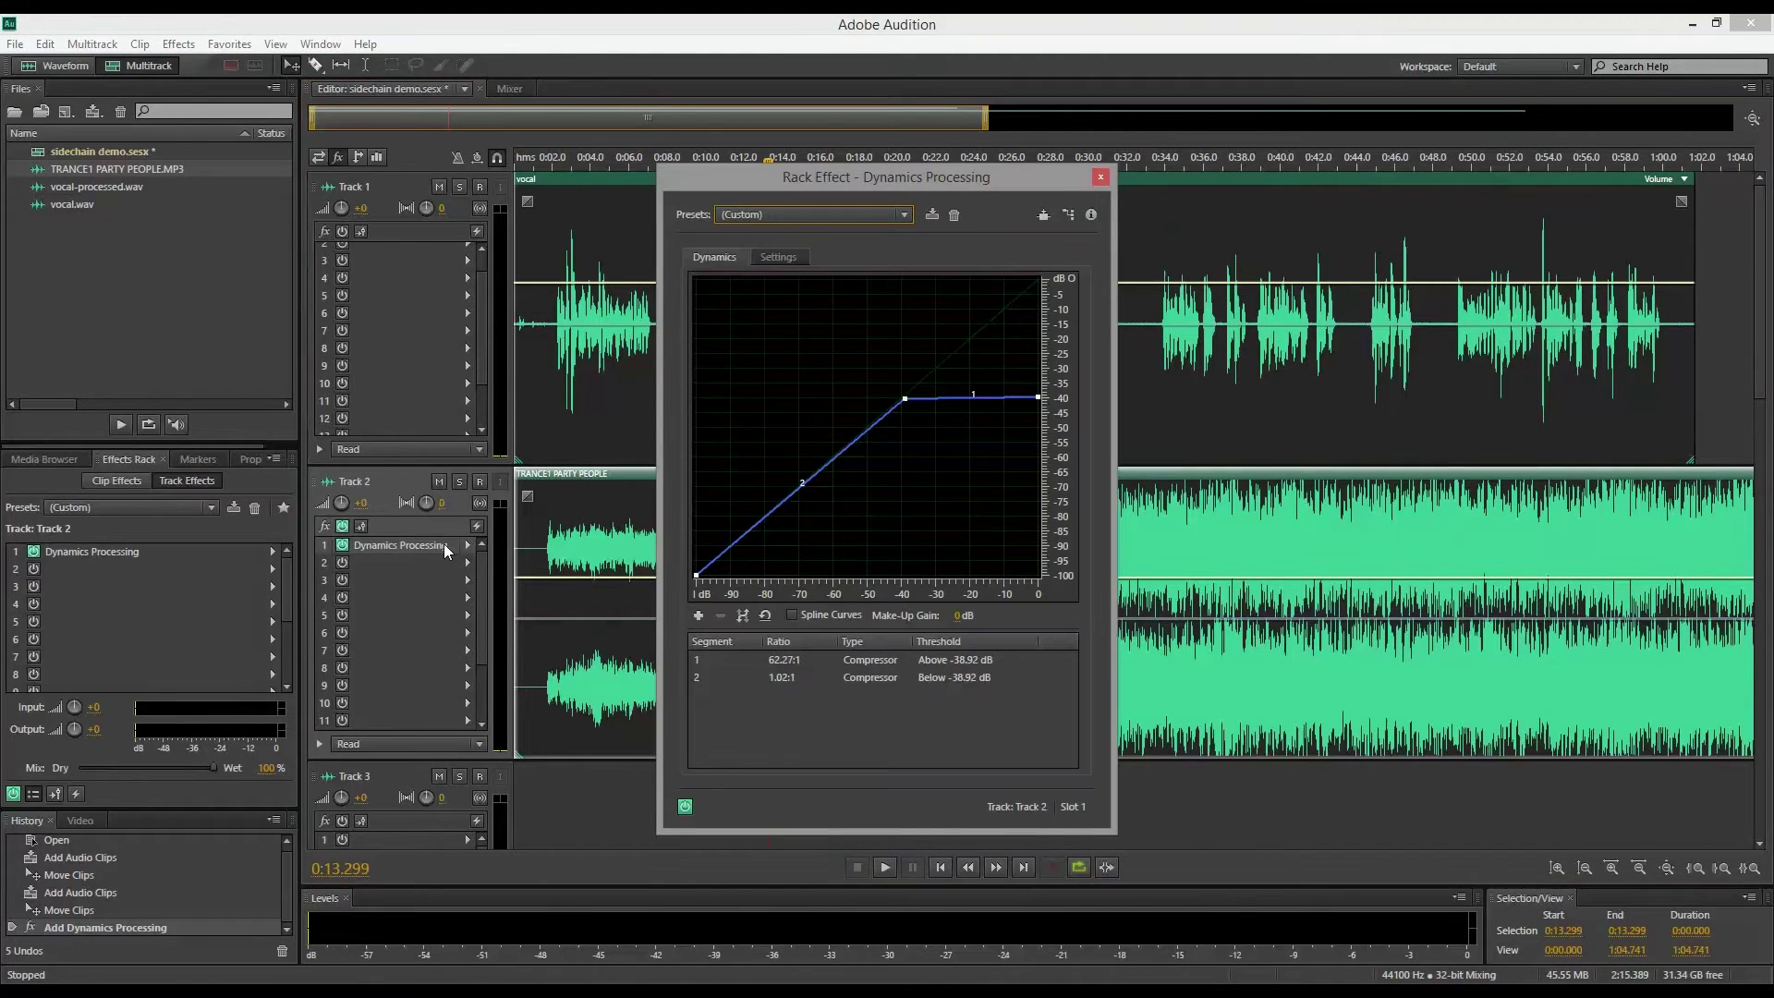
left_click(1043, 214)
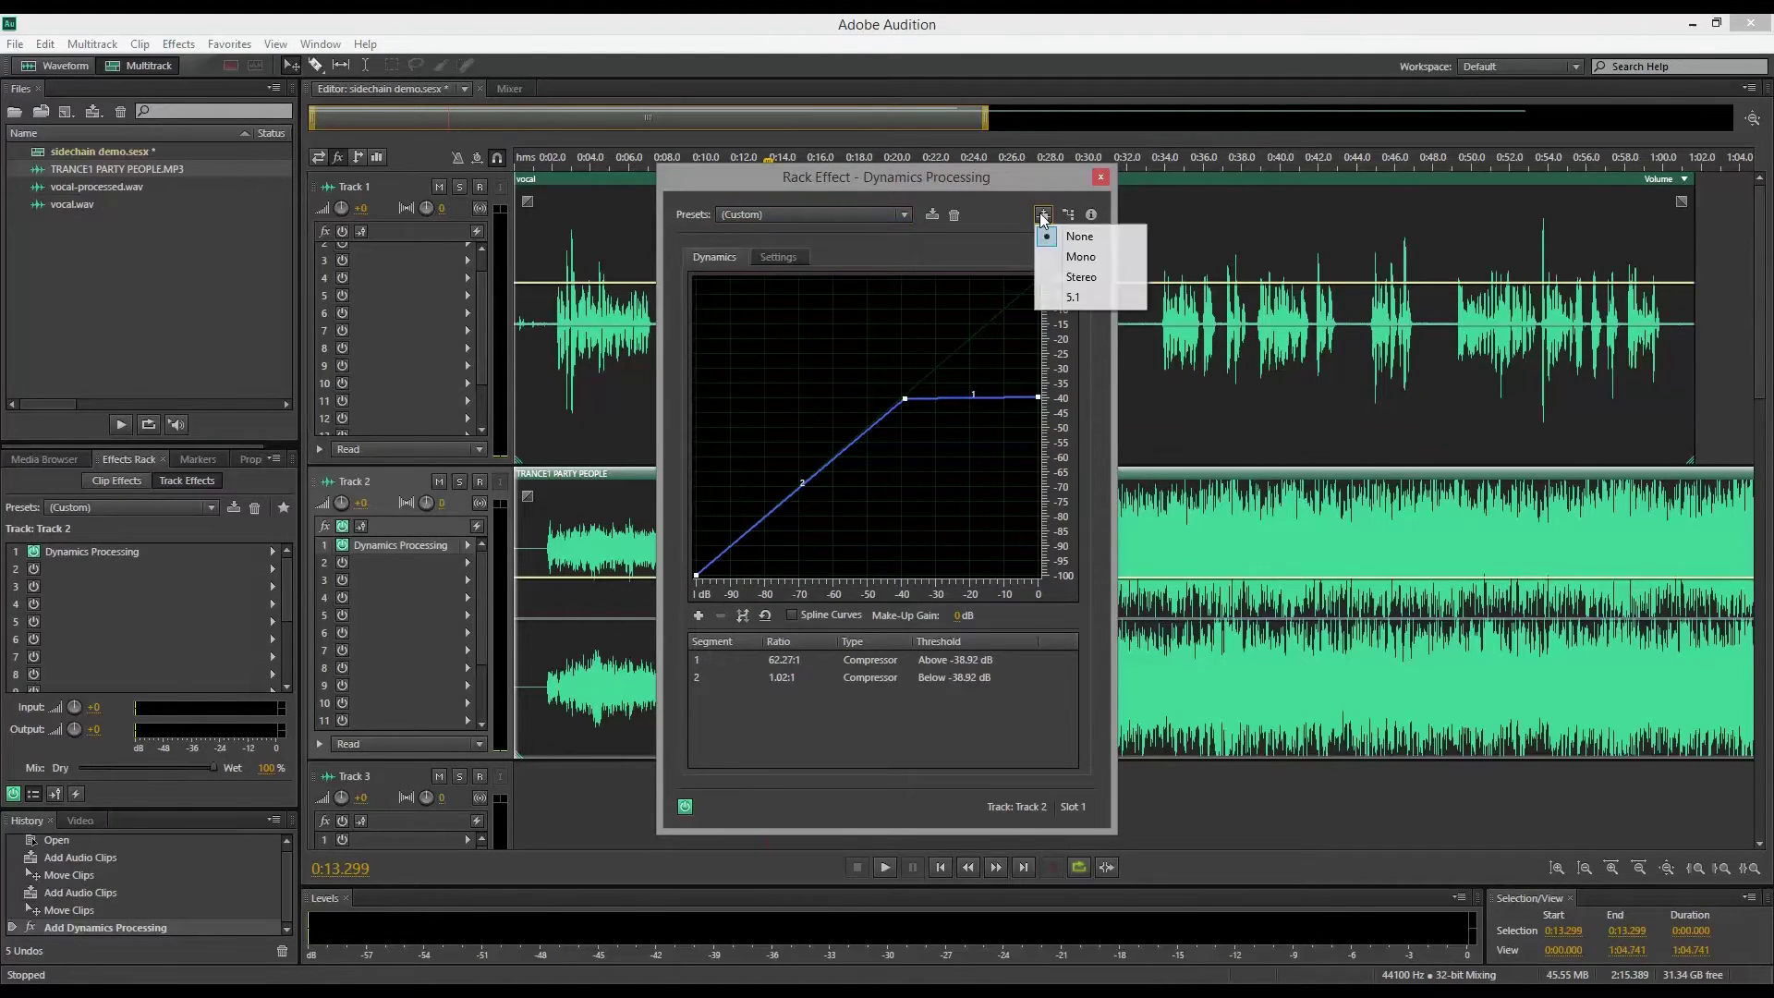
left_click(1071, 277)
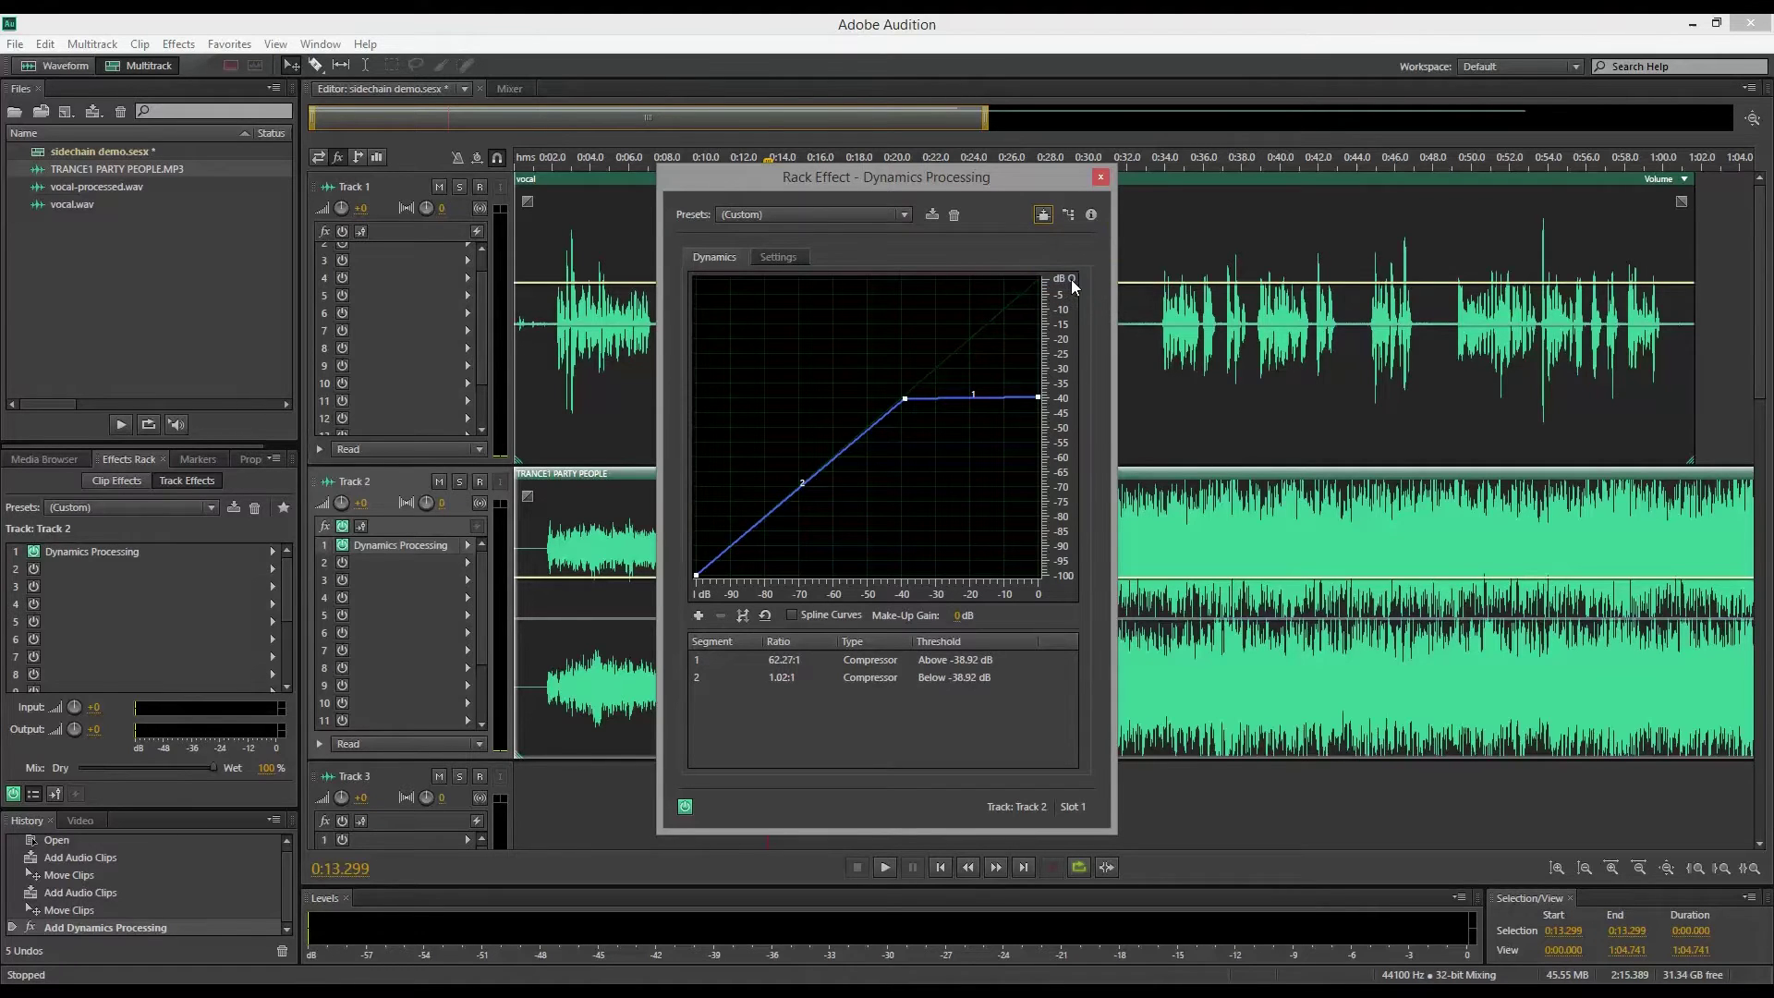
left_click(1070, 218)
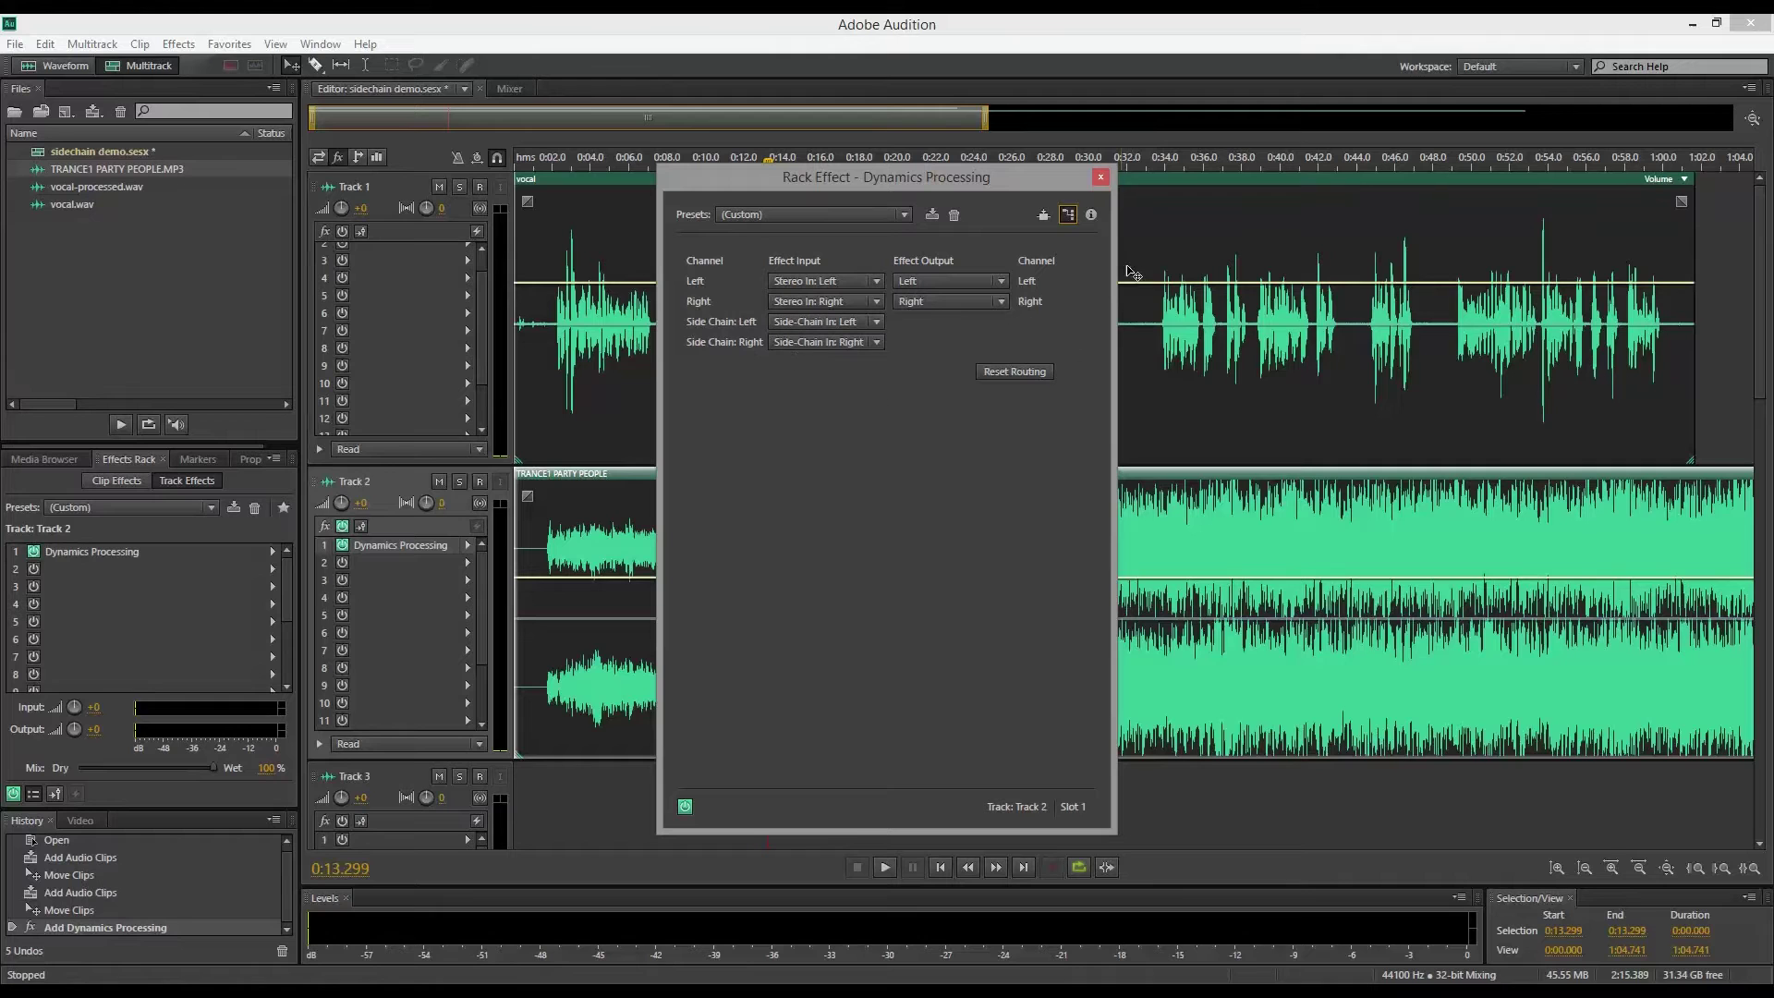
left_click(1102, 176)
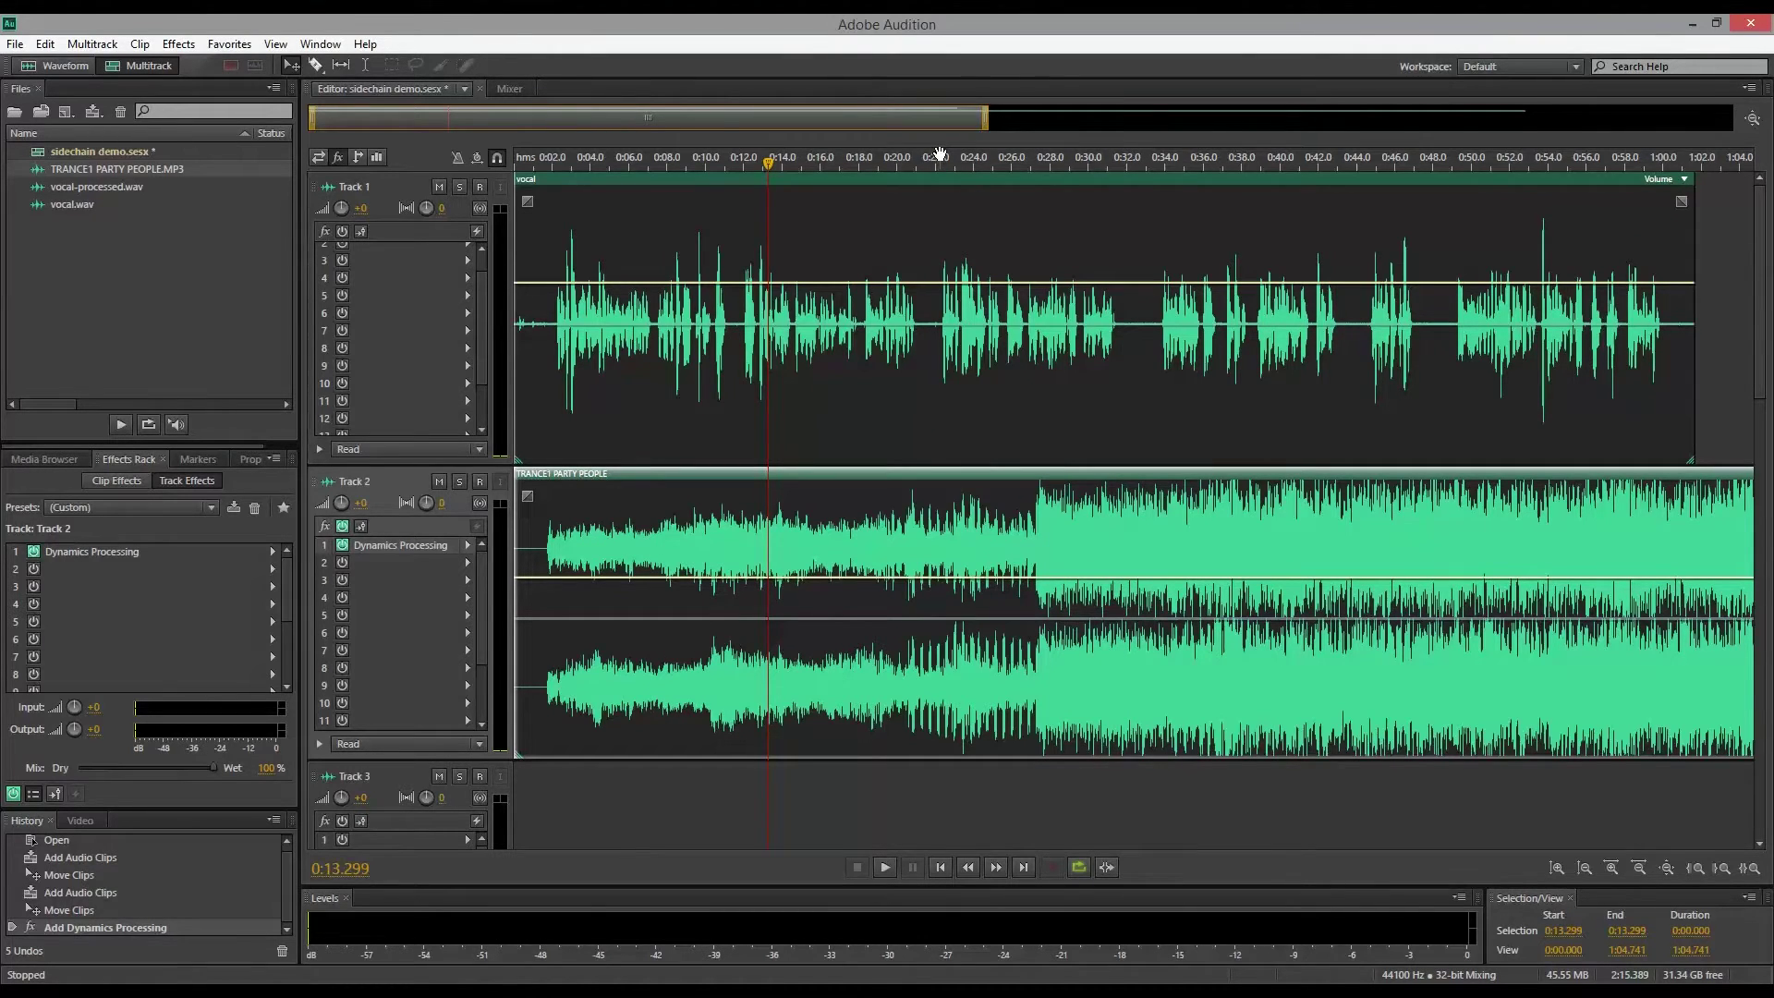
Play both tracks from about 0:13 to check the levels before the vocal is routed to the side-chain.
key("space")
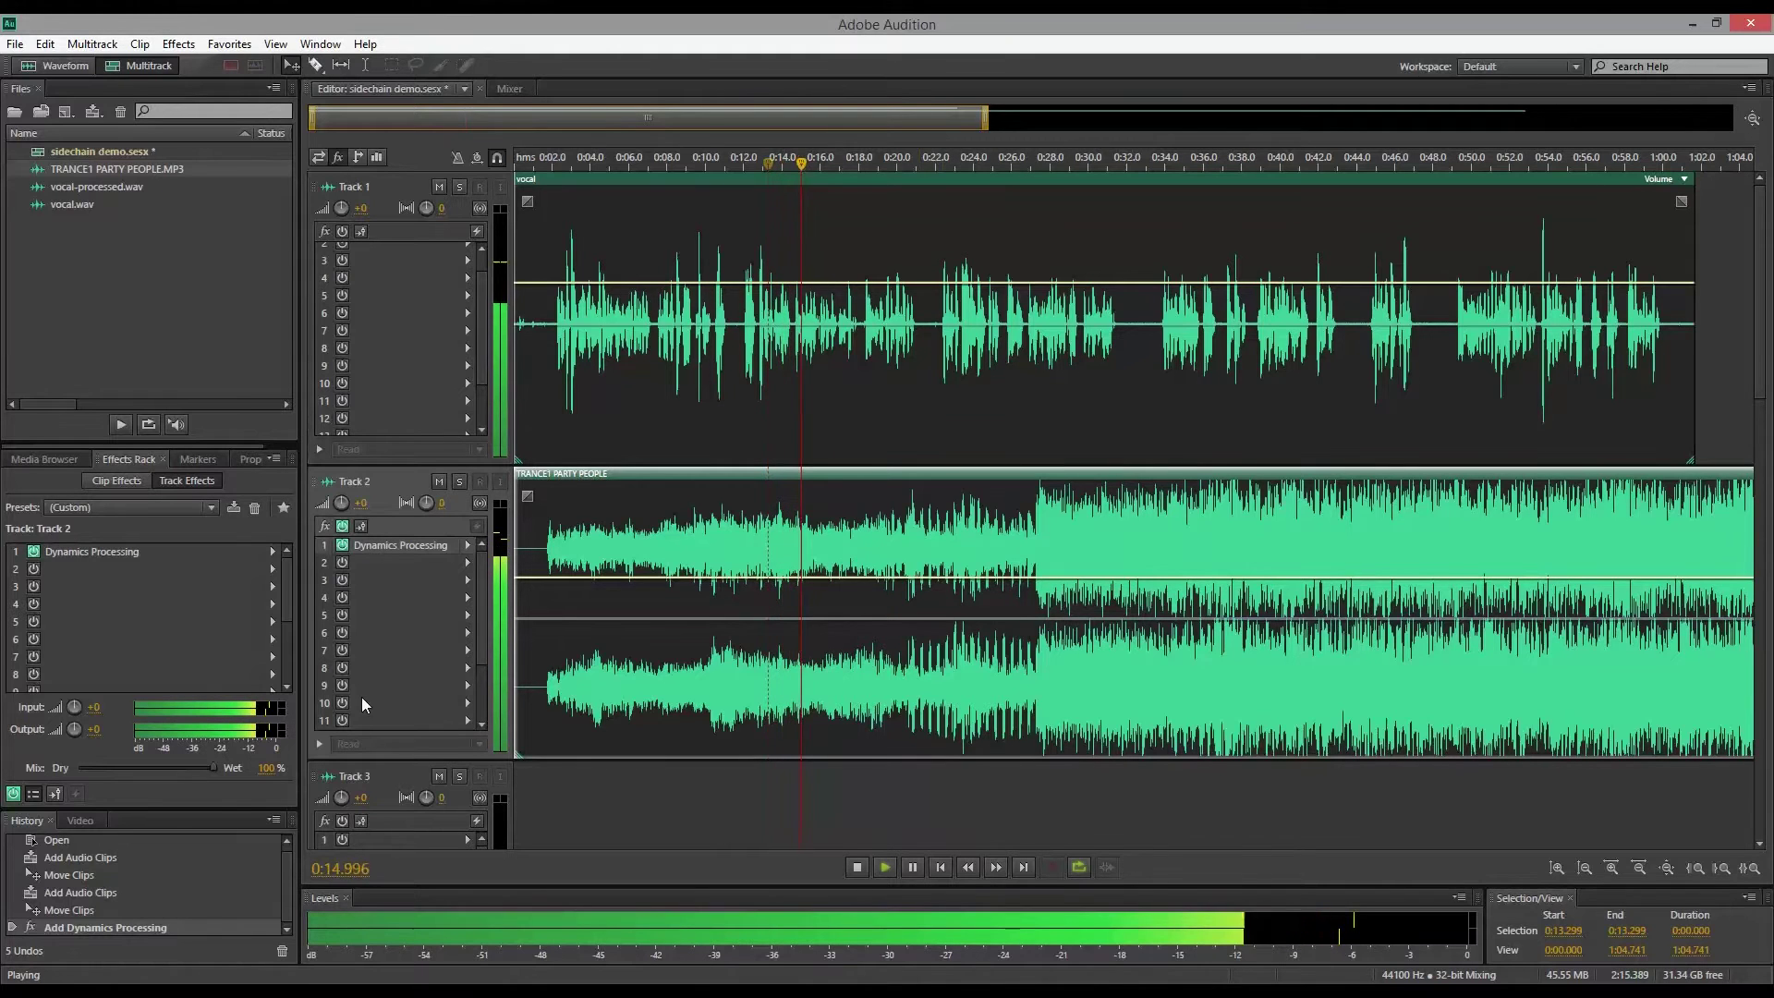
key("space")
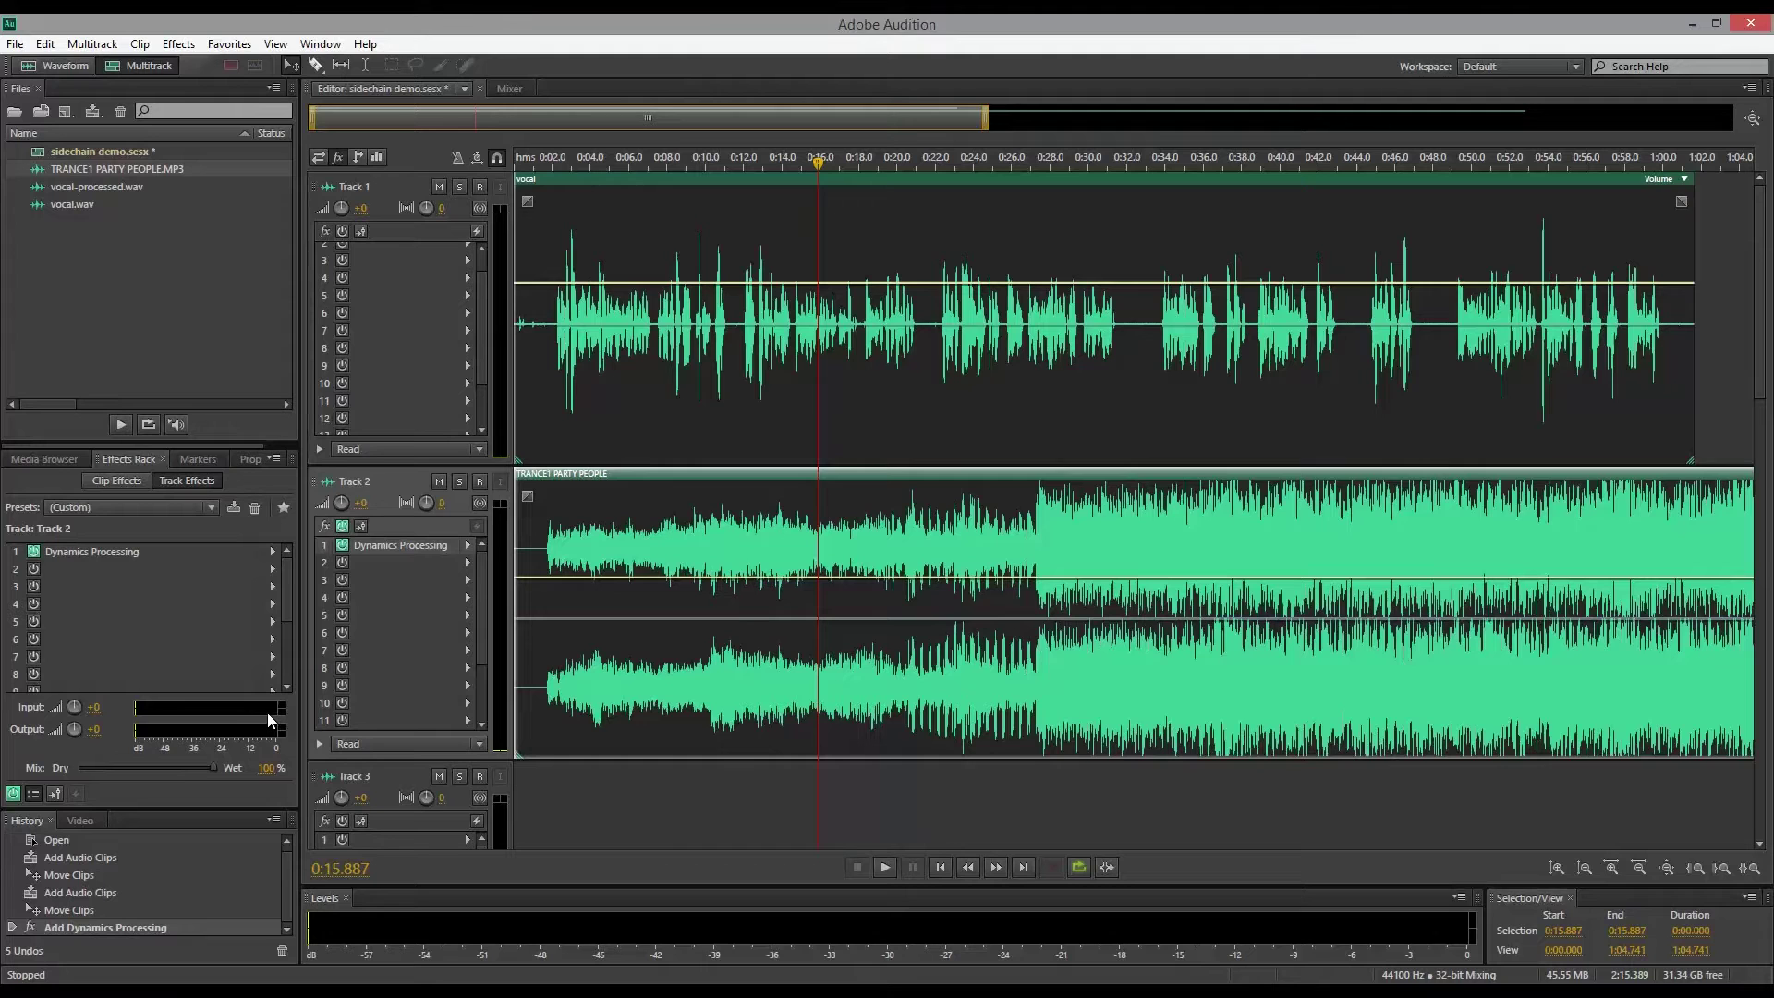
key("space")
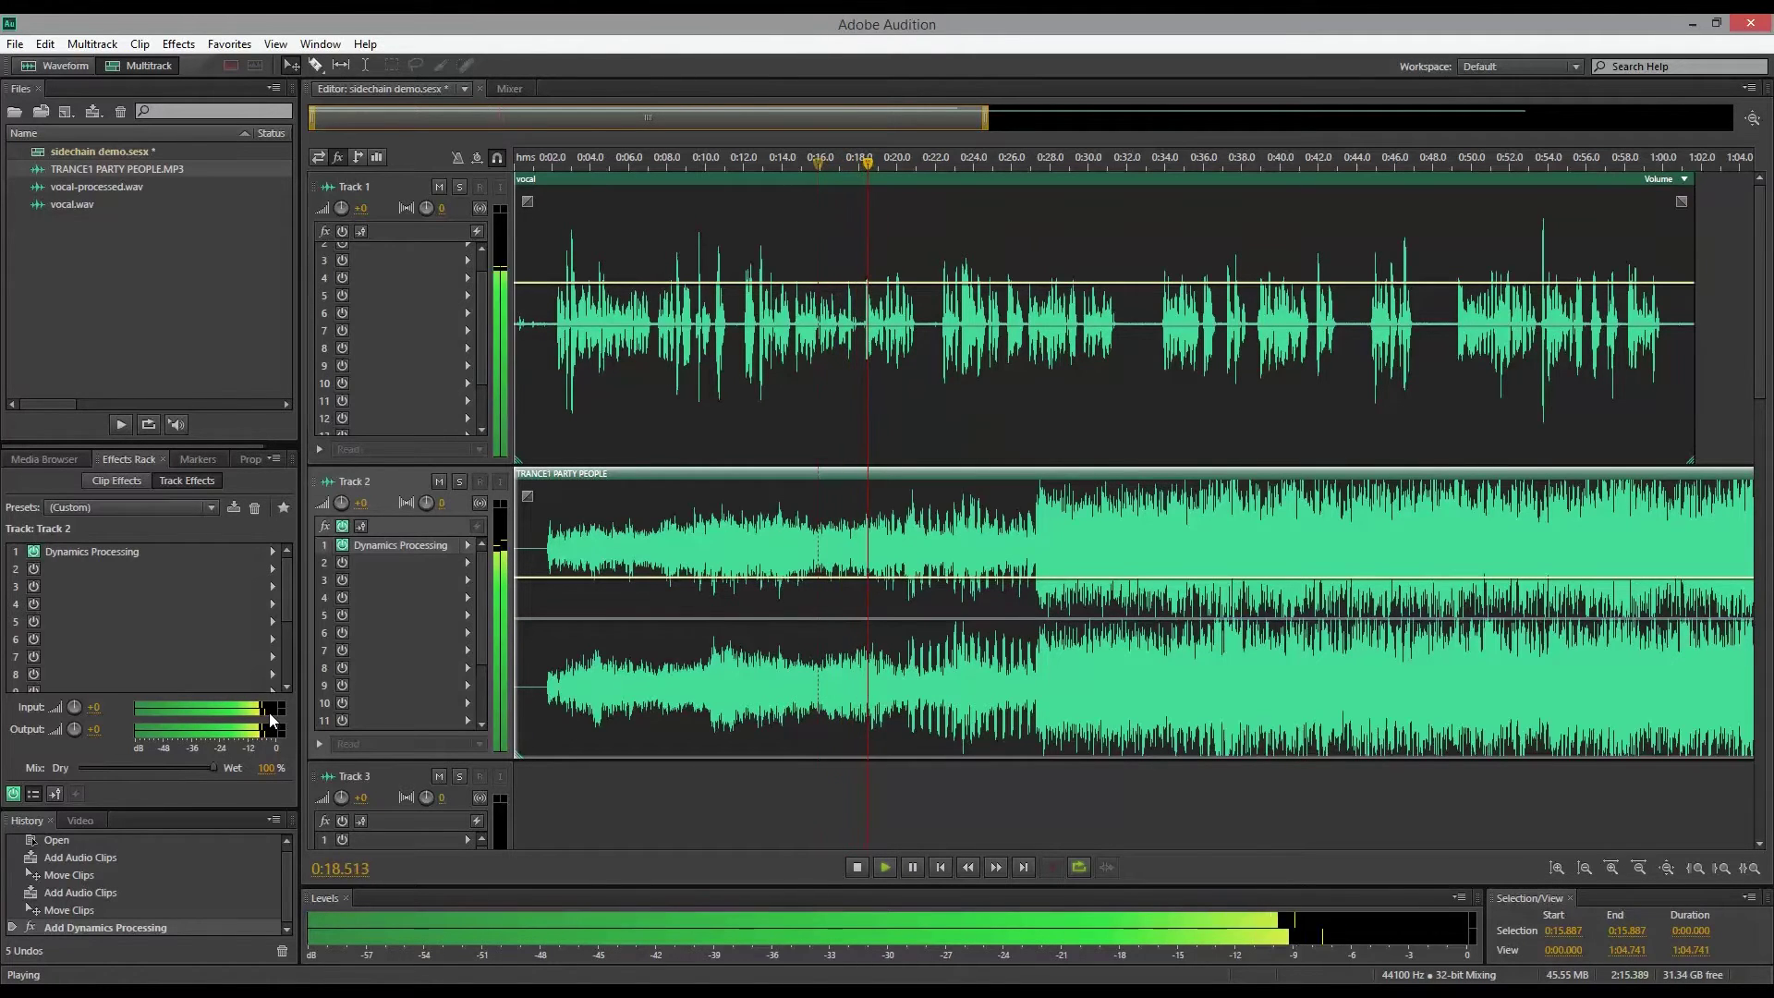
key("space")
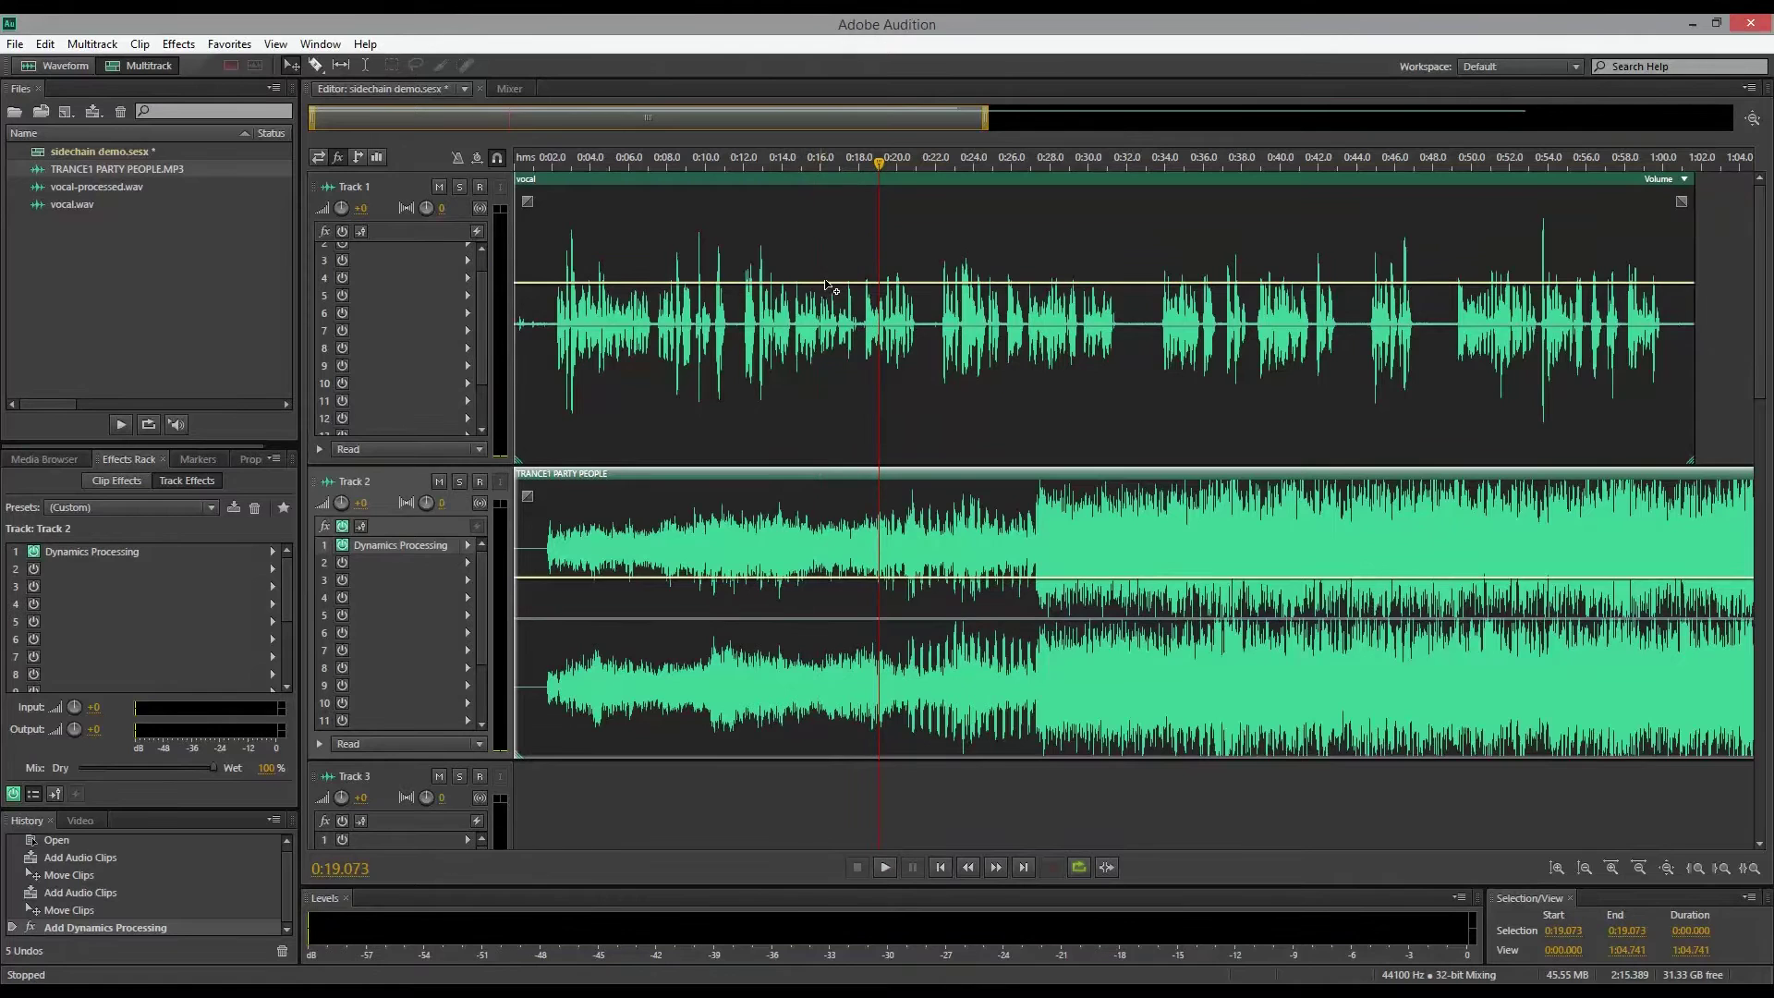
Route Track 1's send S1 to the side-chain of Dynamics Processing (Track 2 - Slot 1).
left_click(467, 295)
scroll(464, 279, "up", 1)
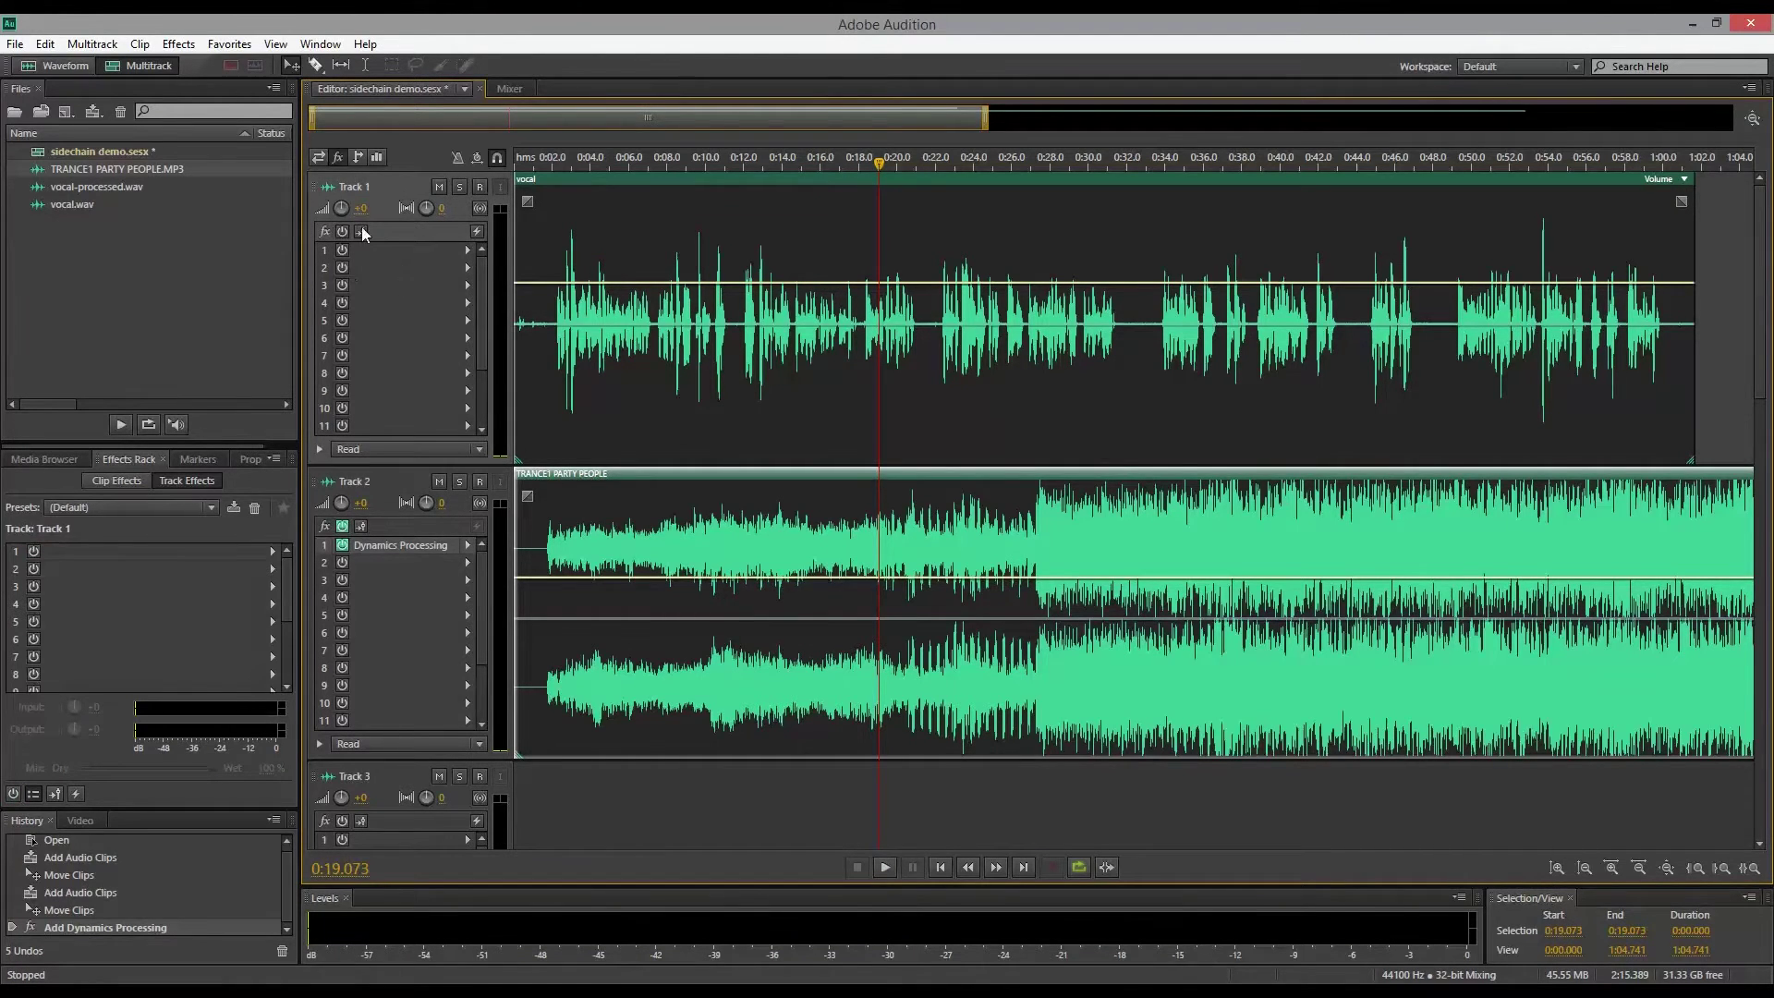
left_click(357, 157)
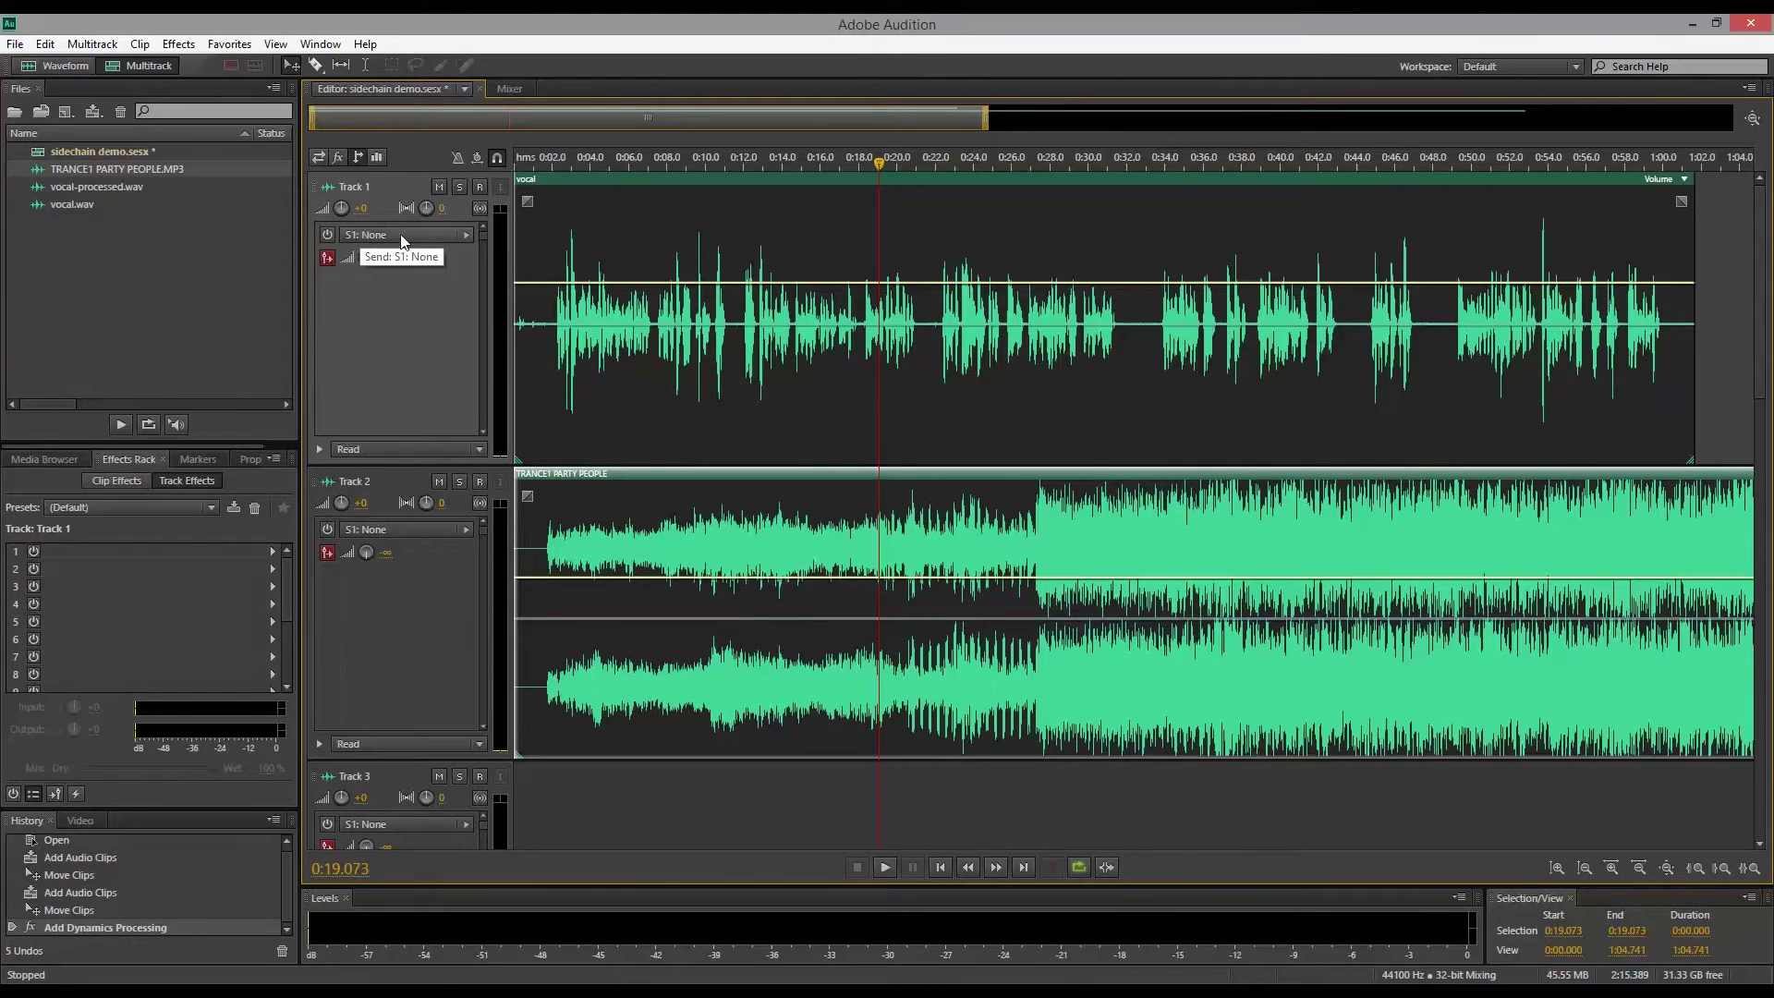
left_click(457, 234)
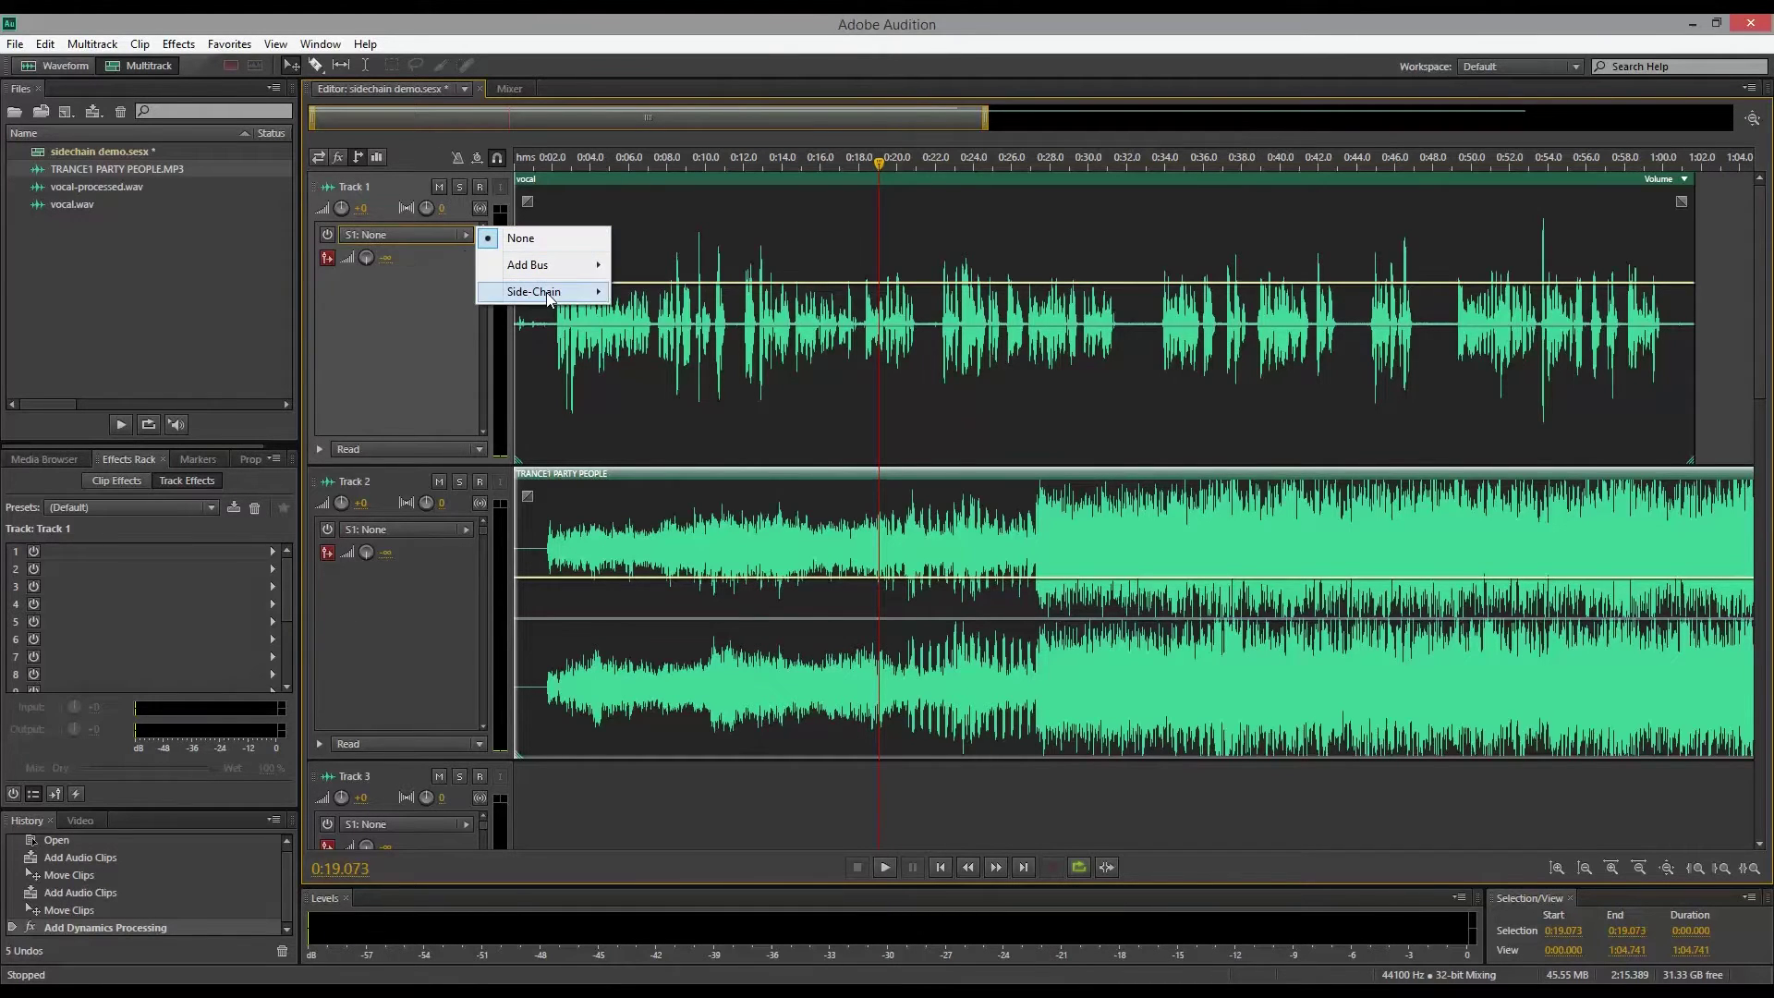
mouse_move(573, 291)
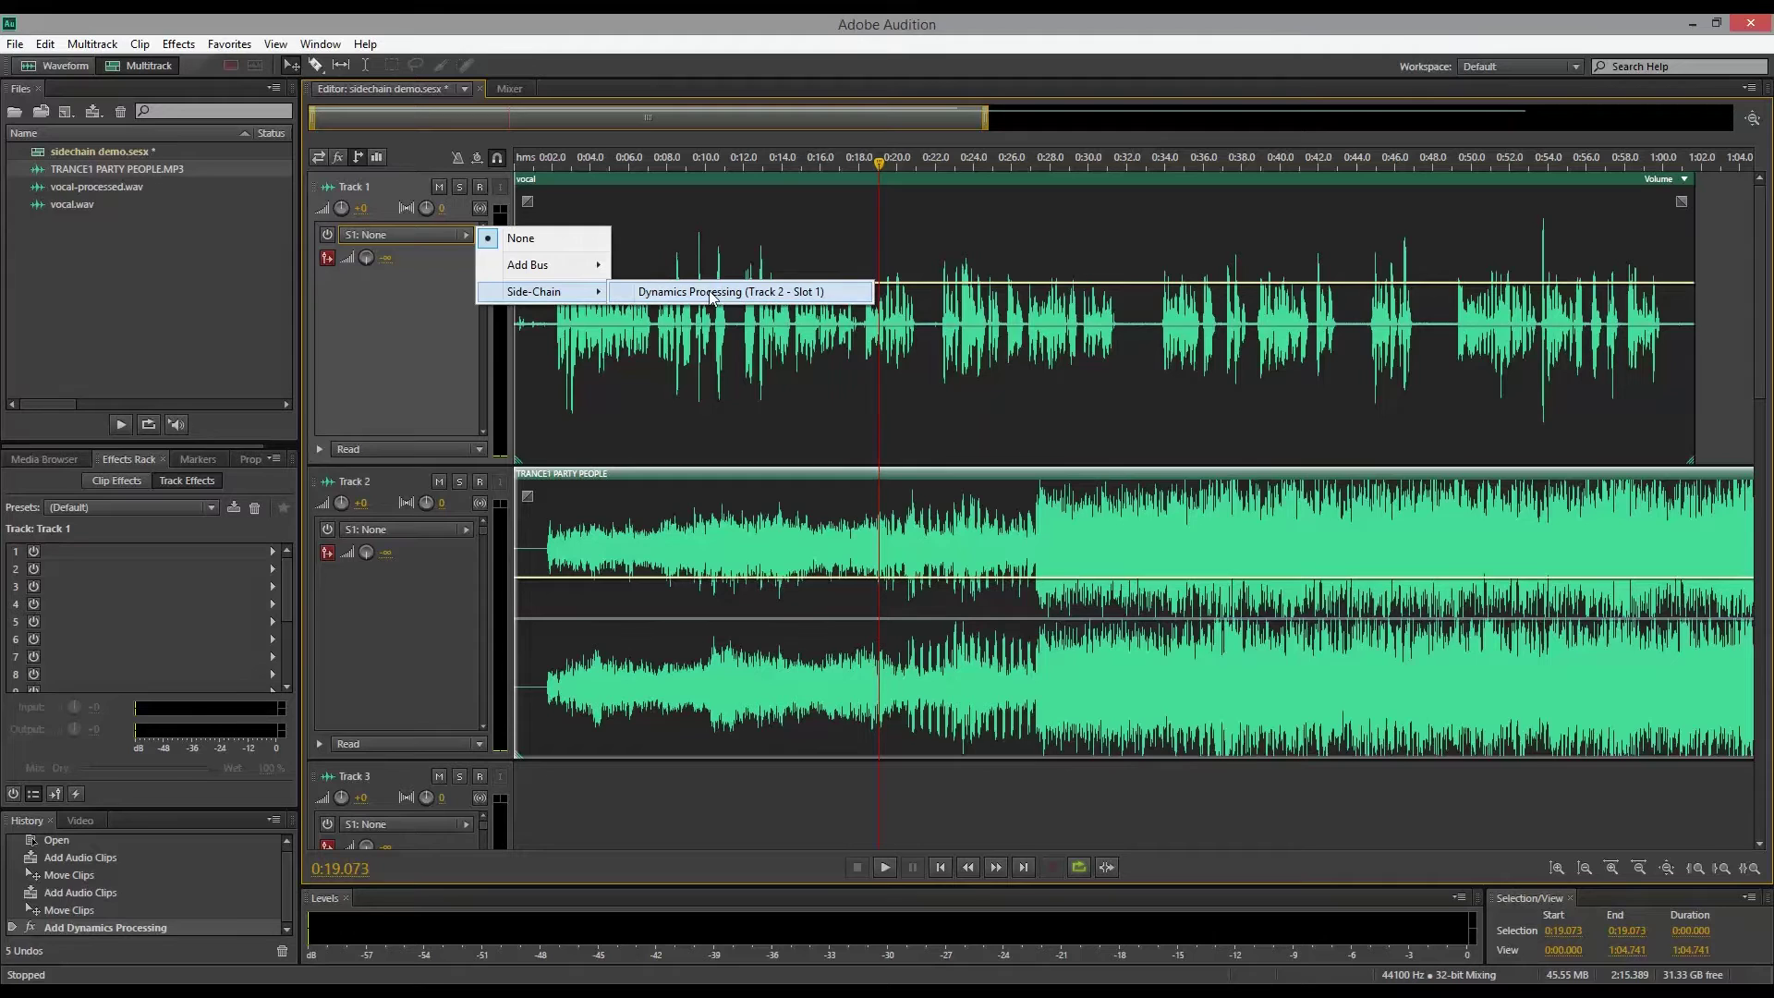
left_click(761, 294)
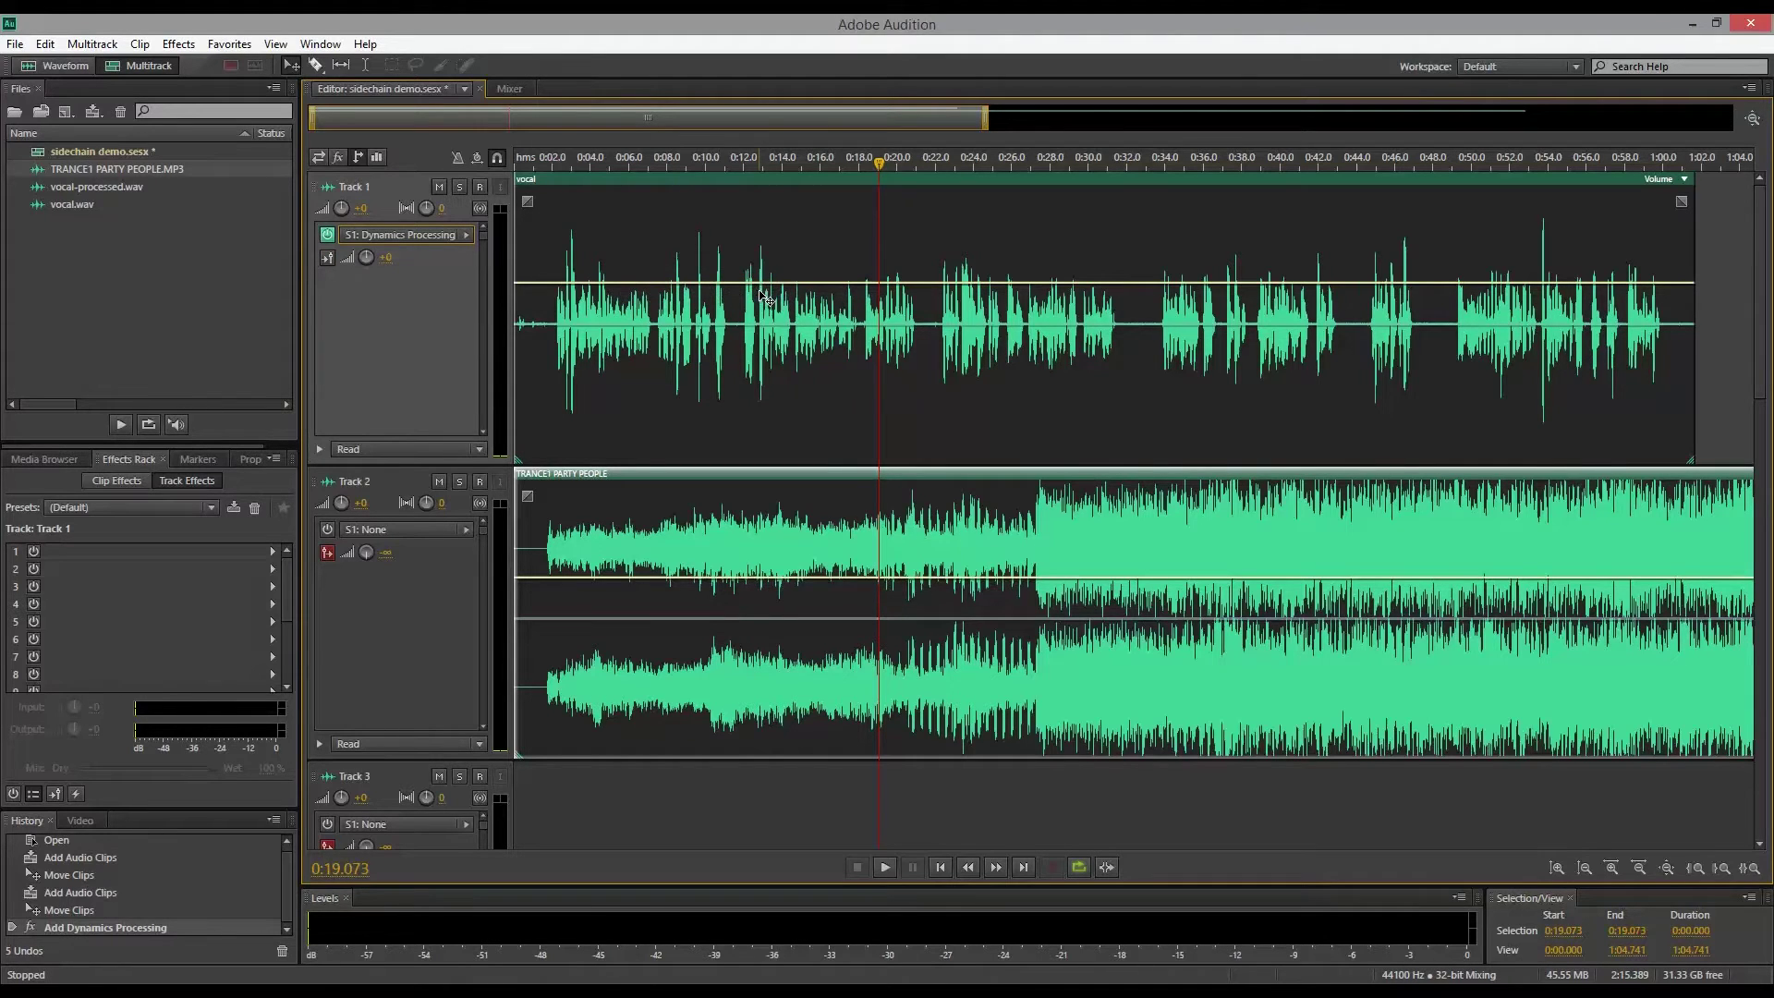
Play both tracks from about 0:01 to hear the vocal ducking the music.
left_click_drag(606, 159, 538, 163)
key("space")
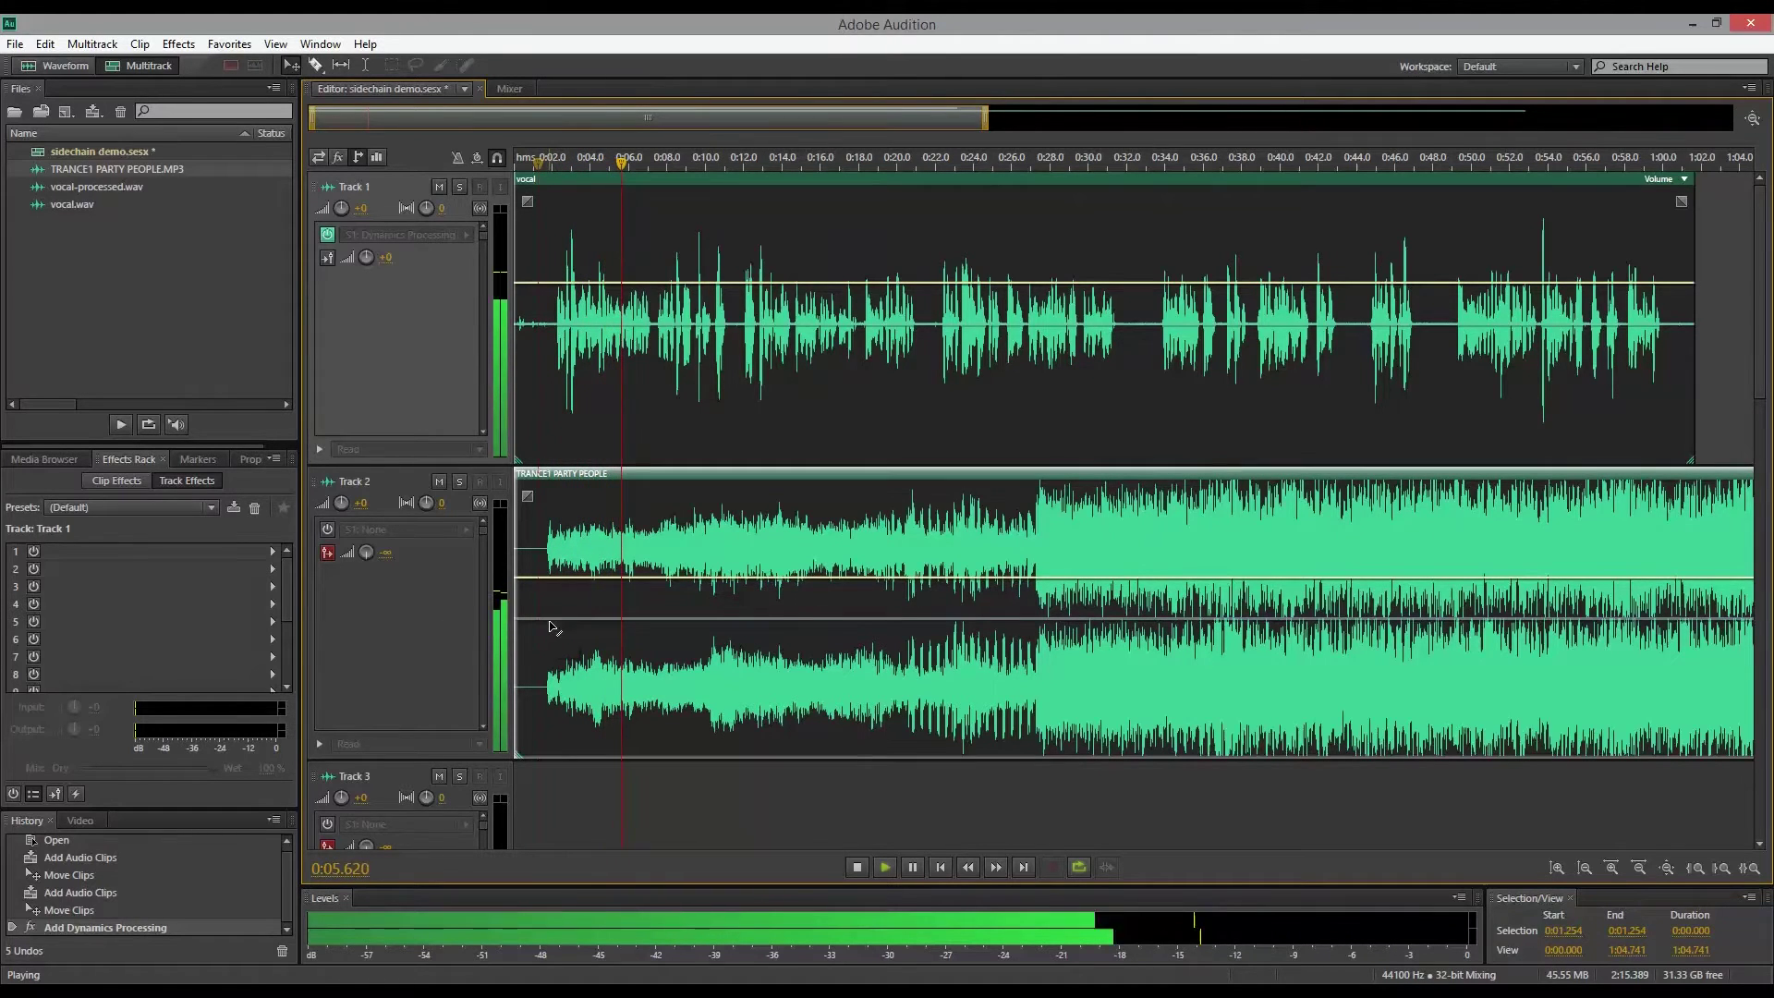
key("space")
Play from the beginning with Track 2 selected to compare its effects rack input and output levels.
key("Home")
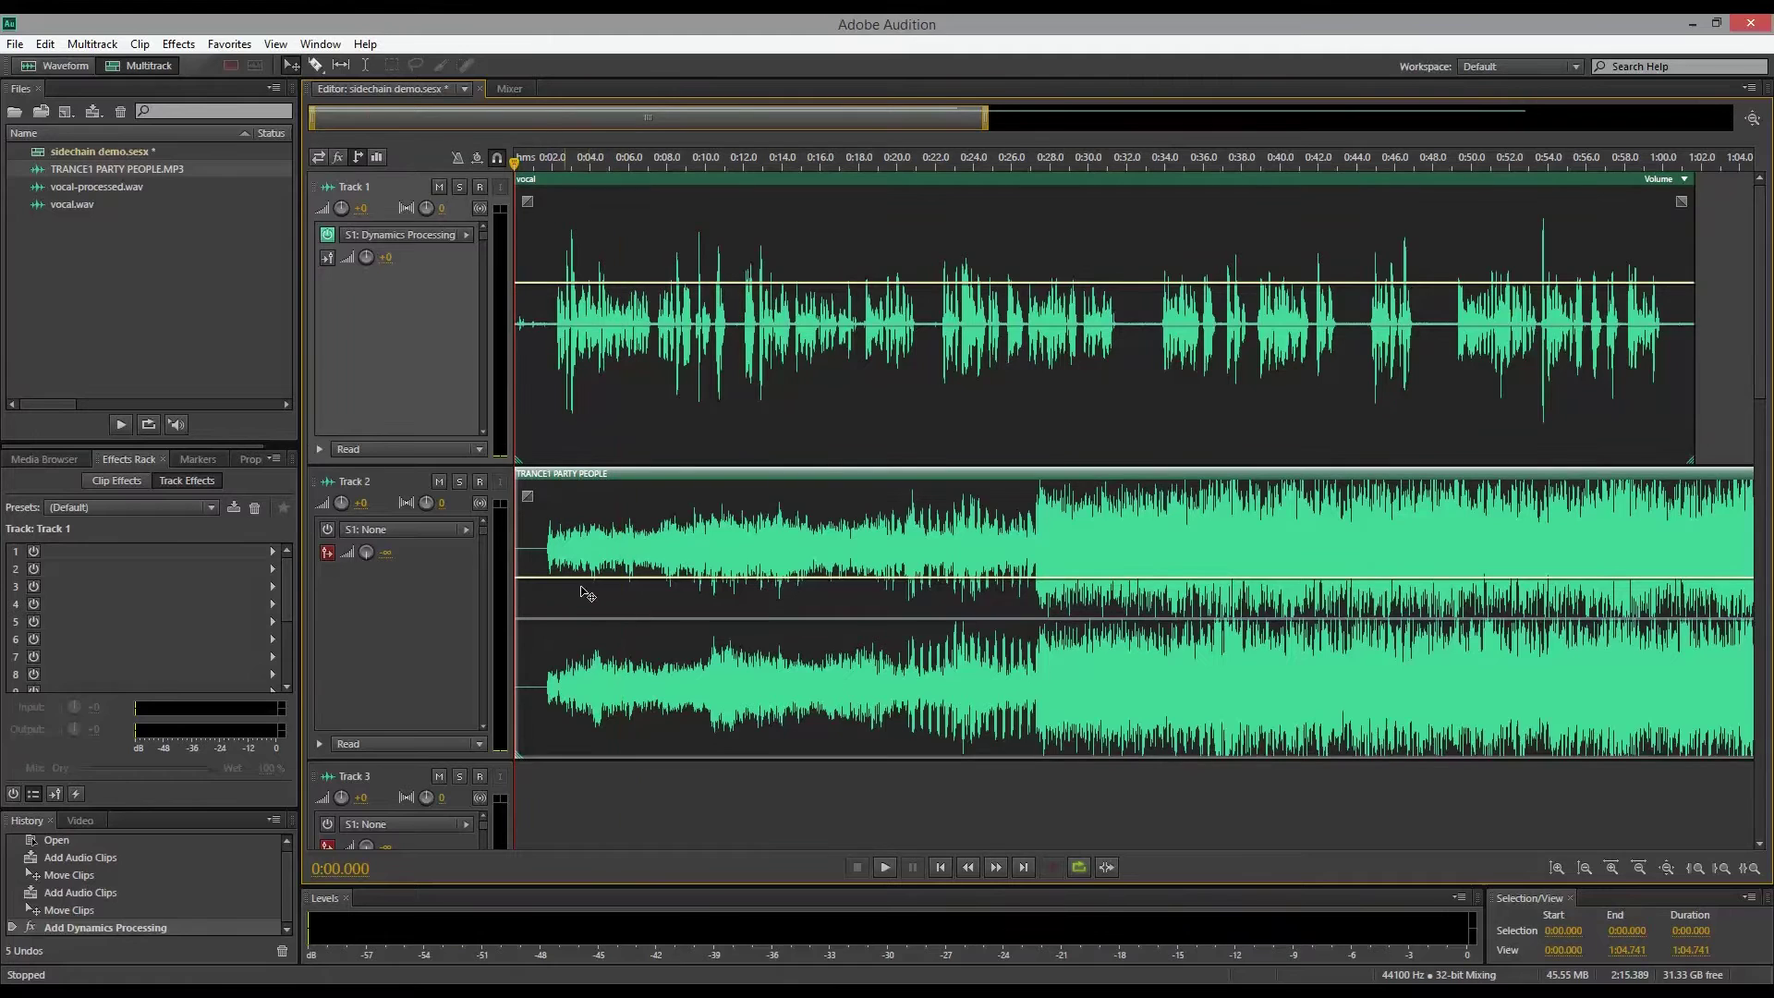
left_click(539, 579)
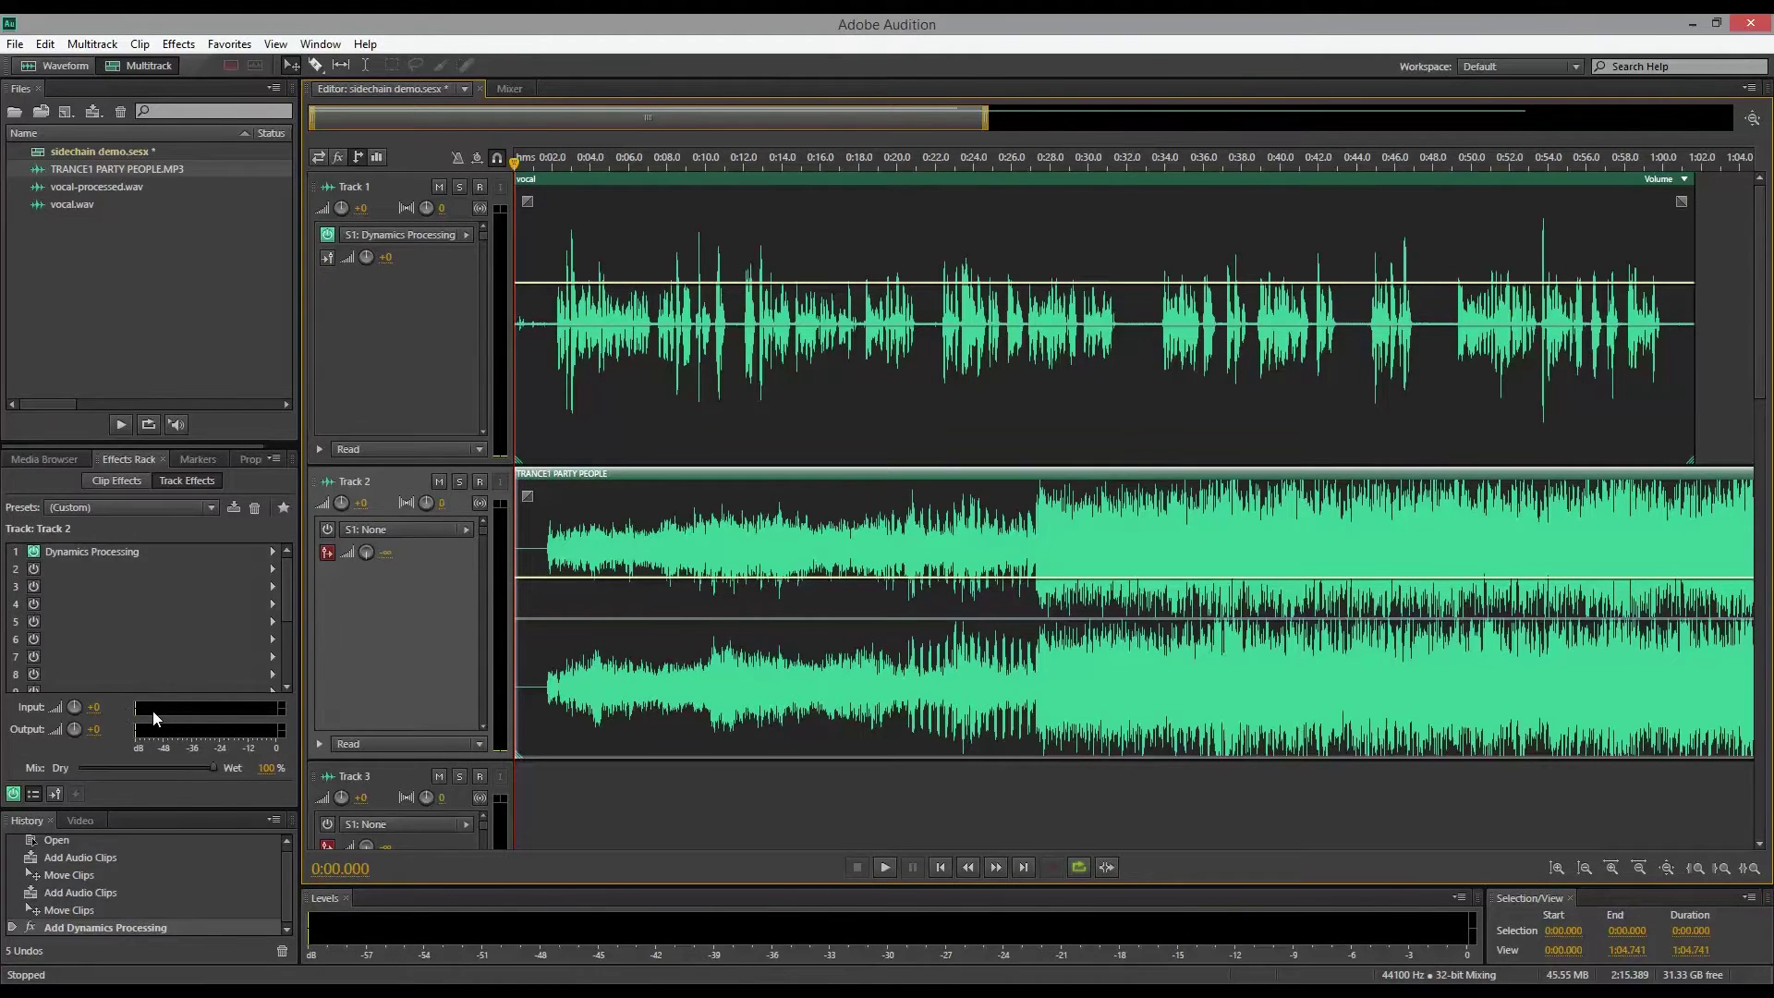
key("space")
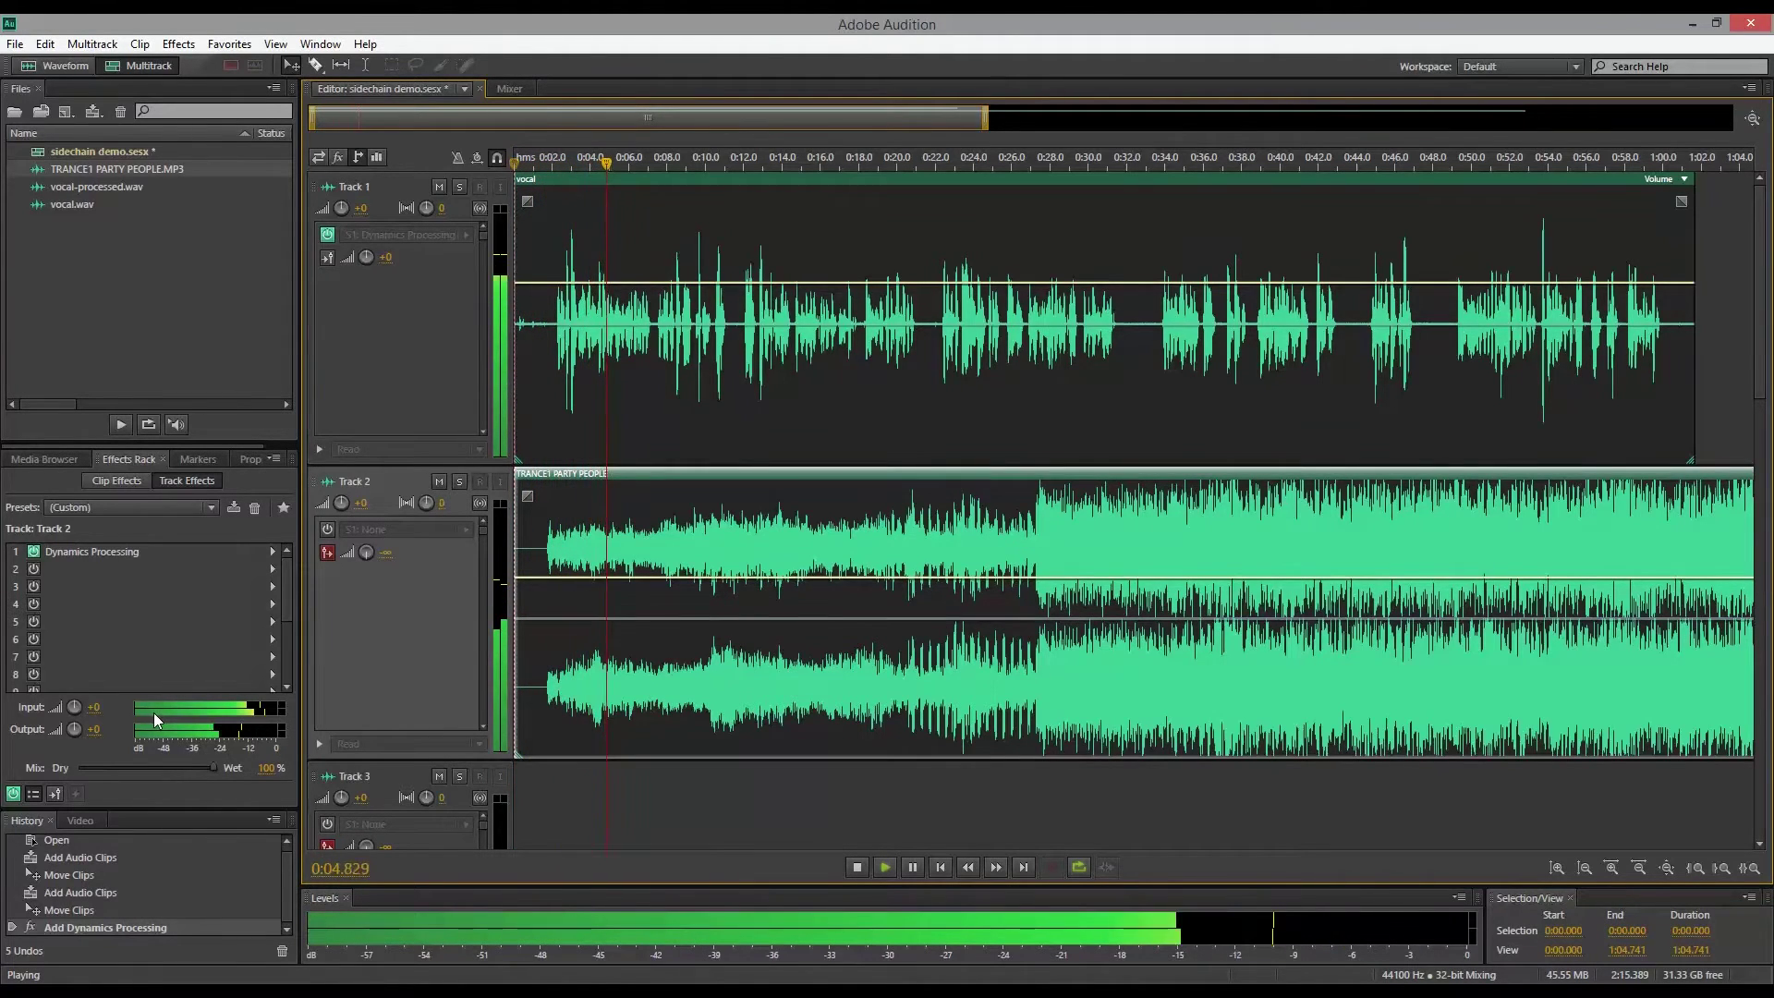
key("space")
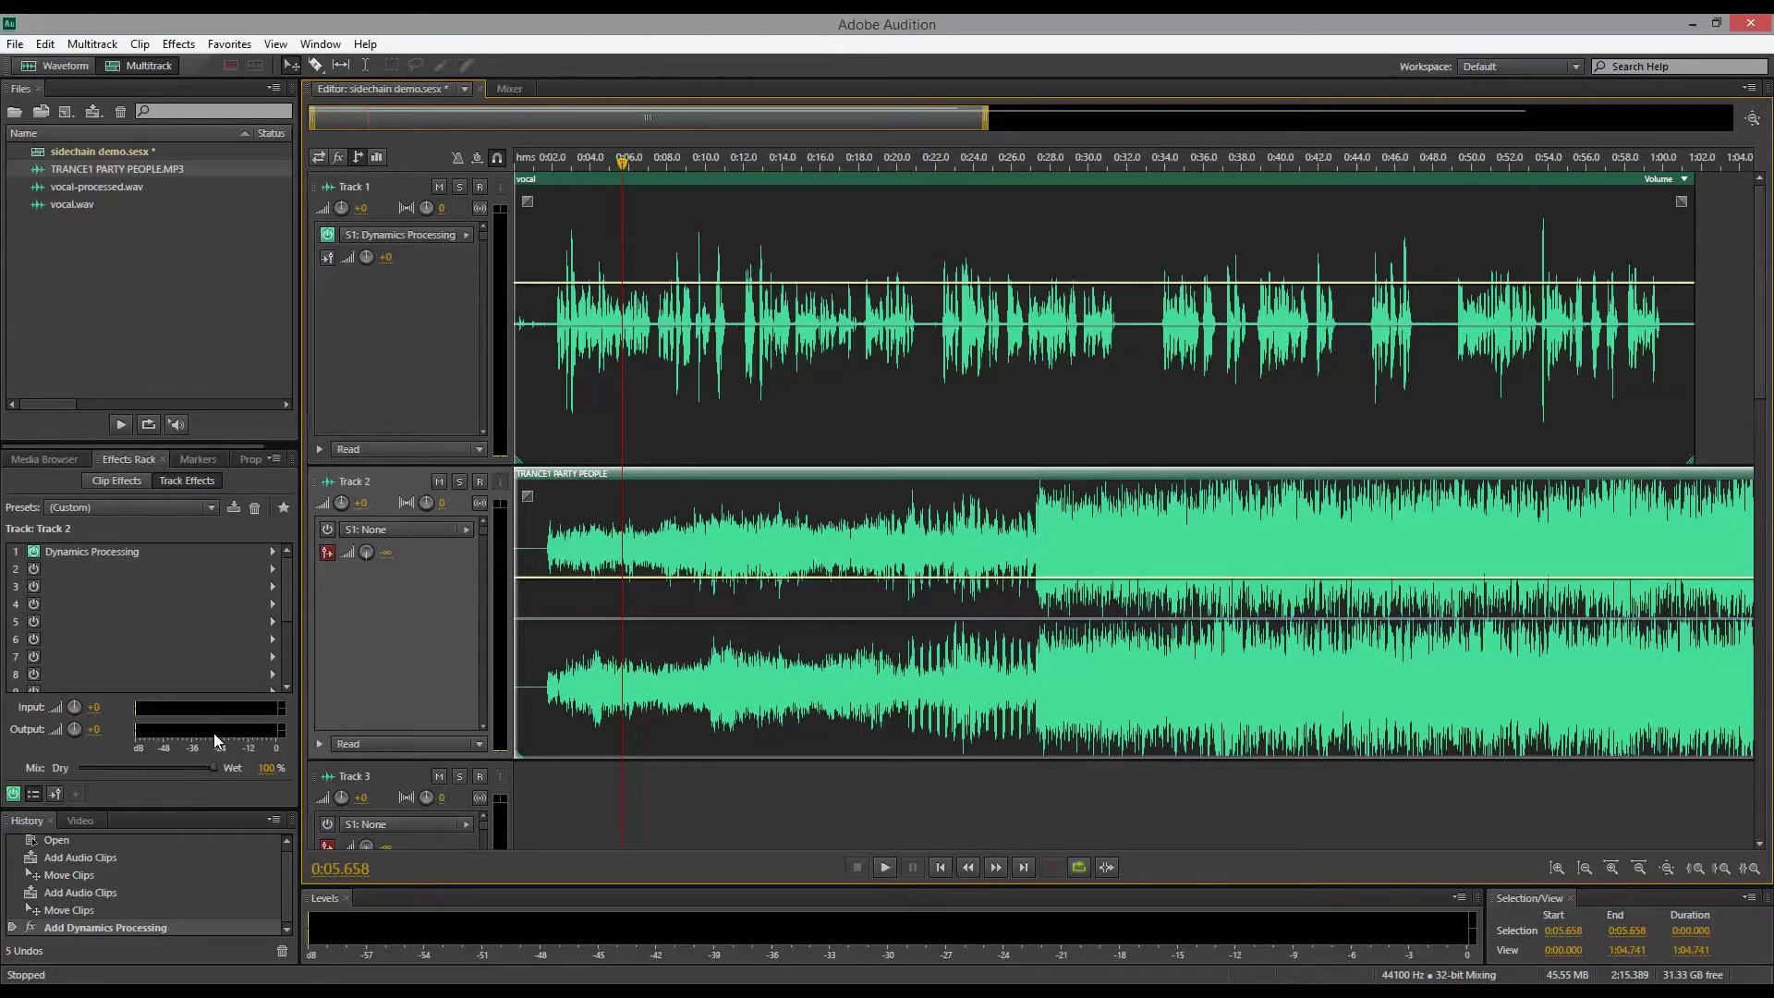
Play from about 0:28 with Track 2 selected to examine the ducking in the louder music section.
left_click(1079, 179)
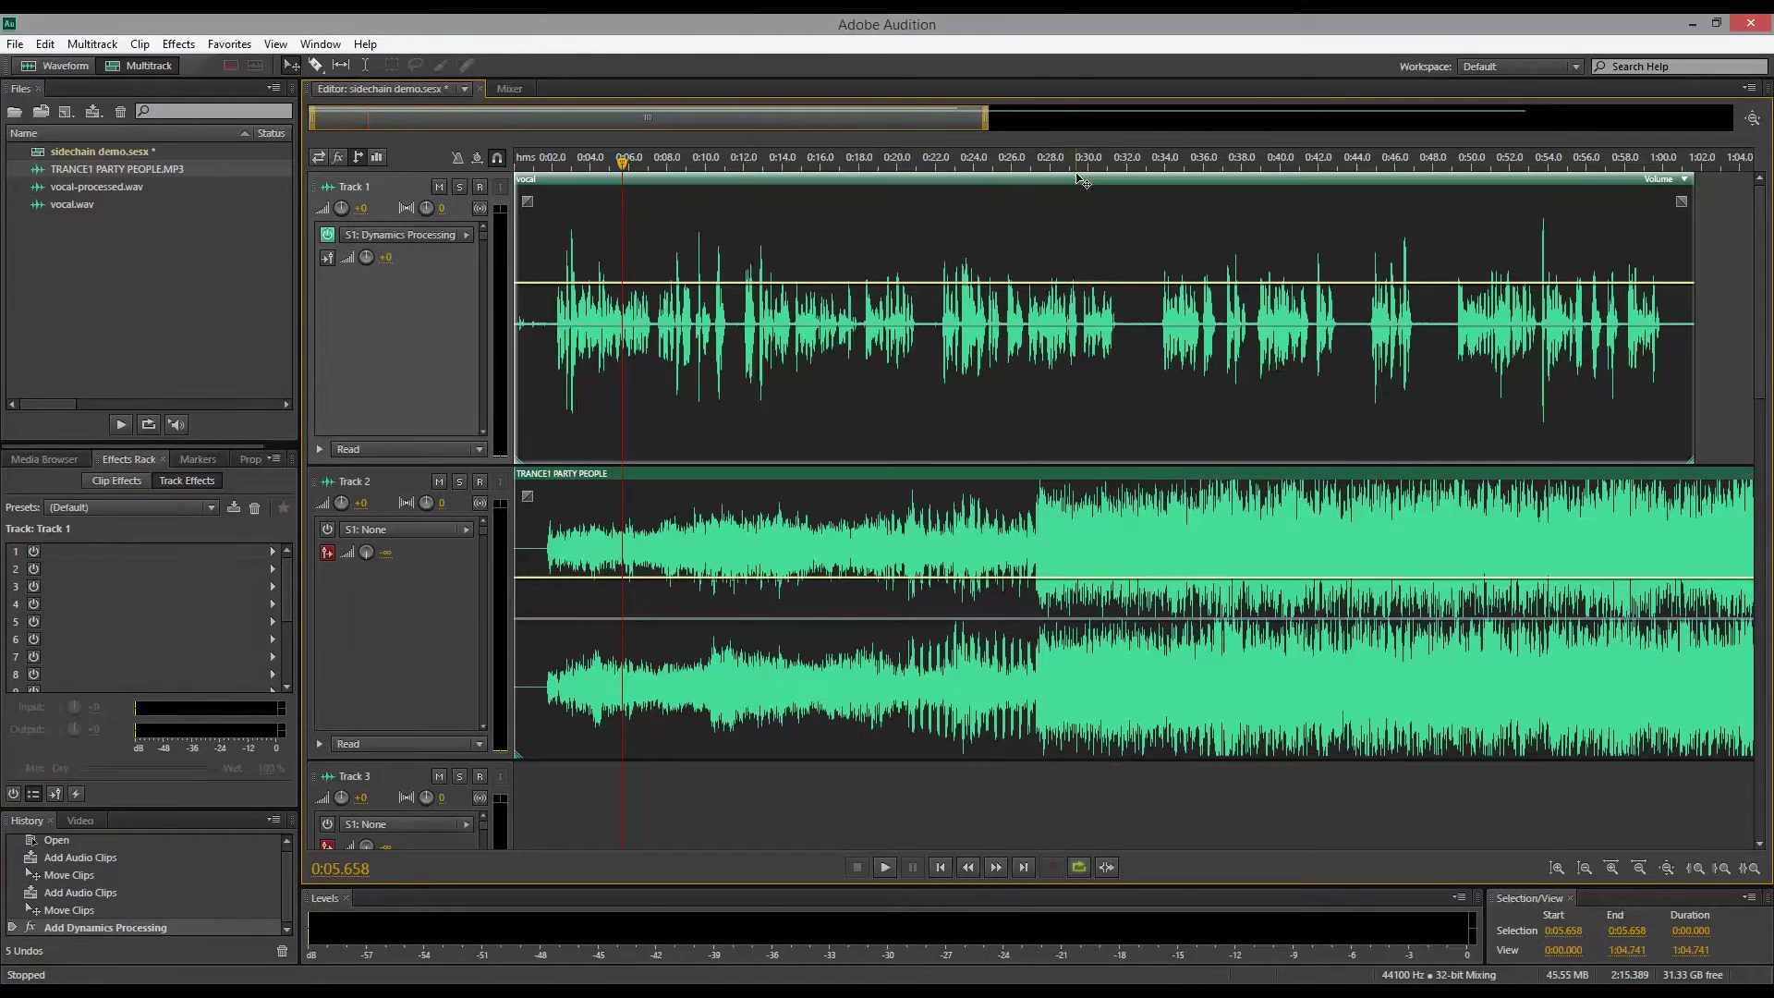
left_click(1064, 163)
left_click(1077, 545)
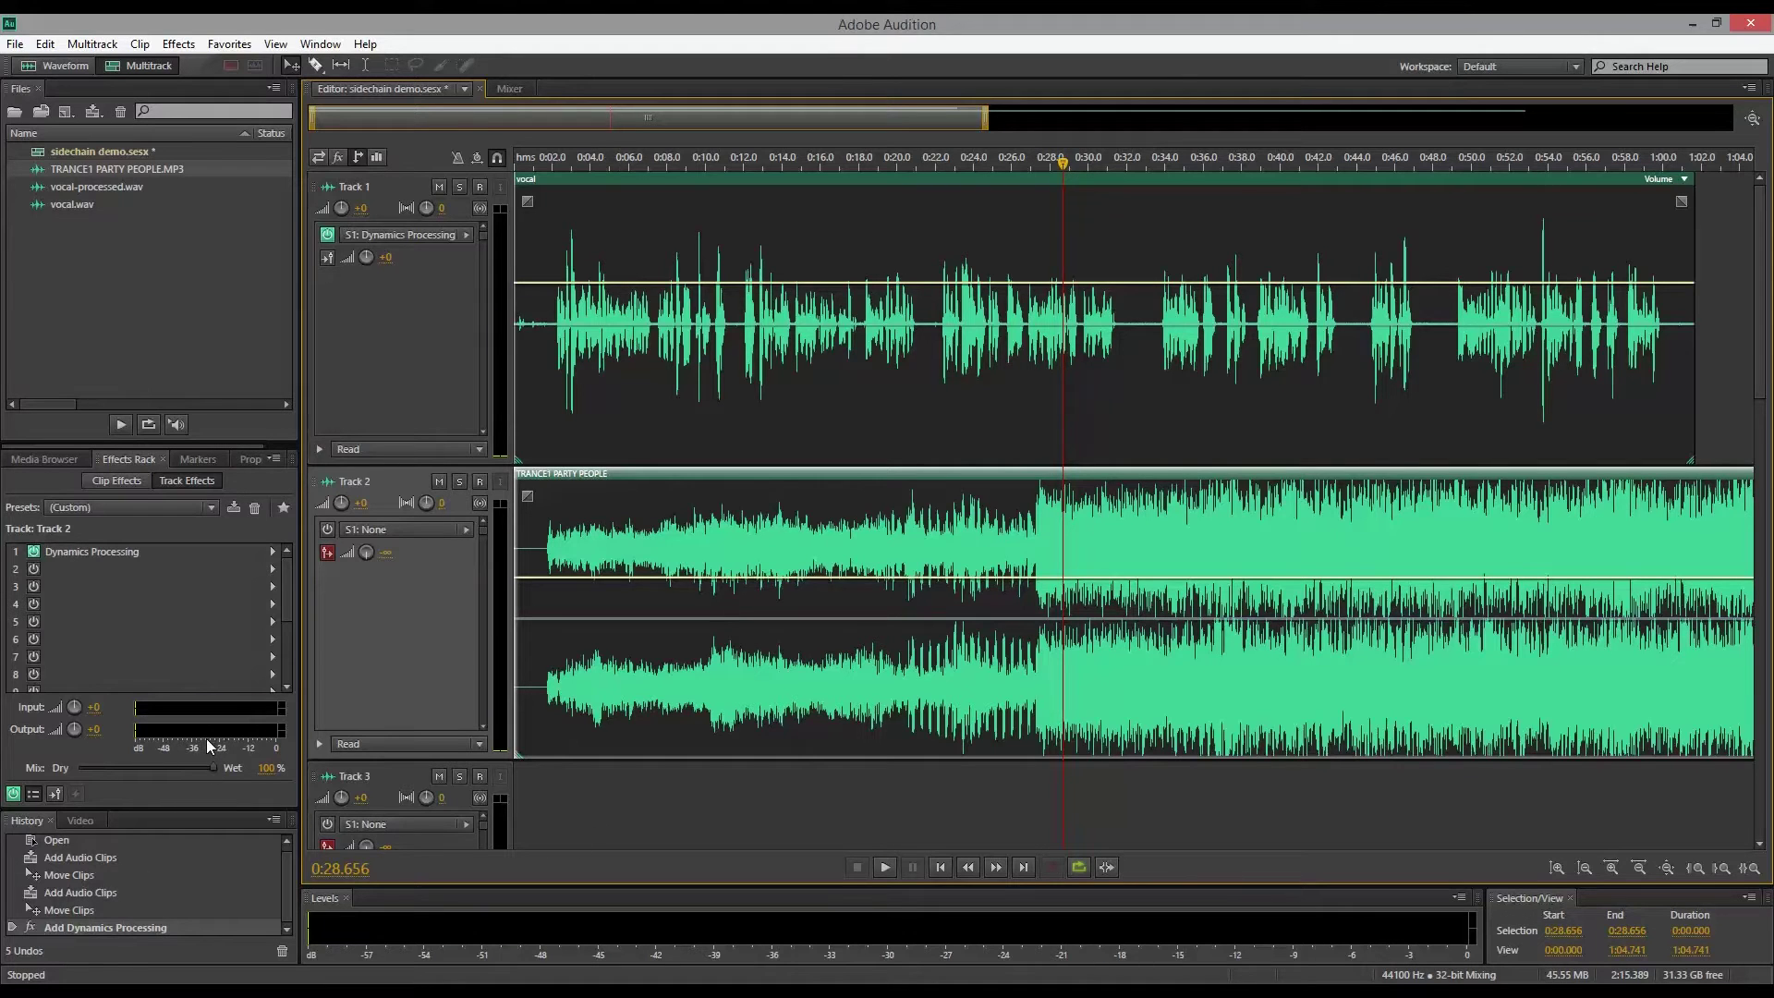
key("space")
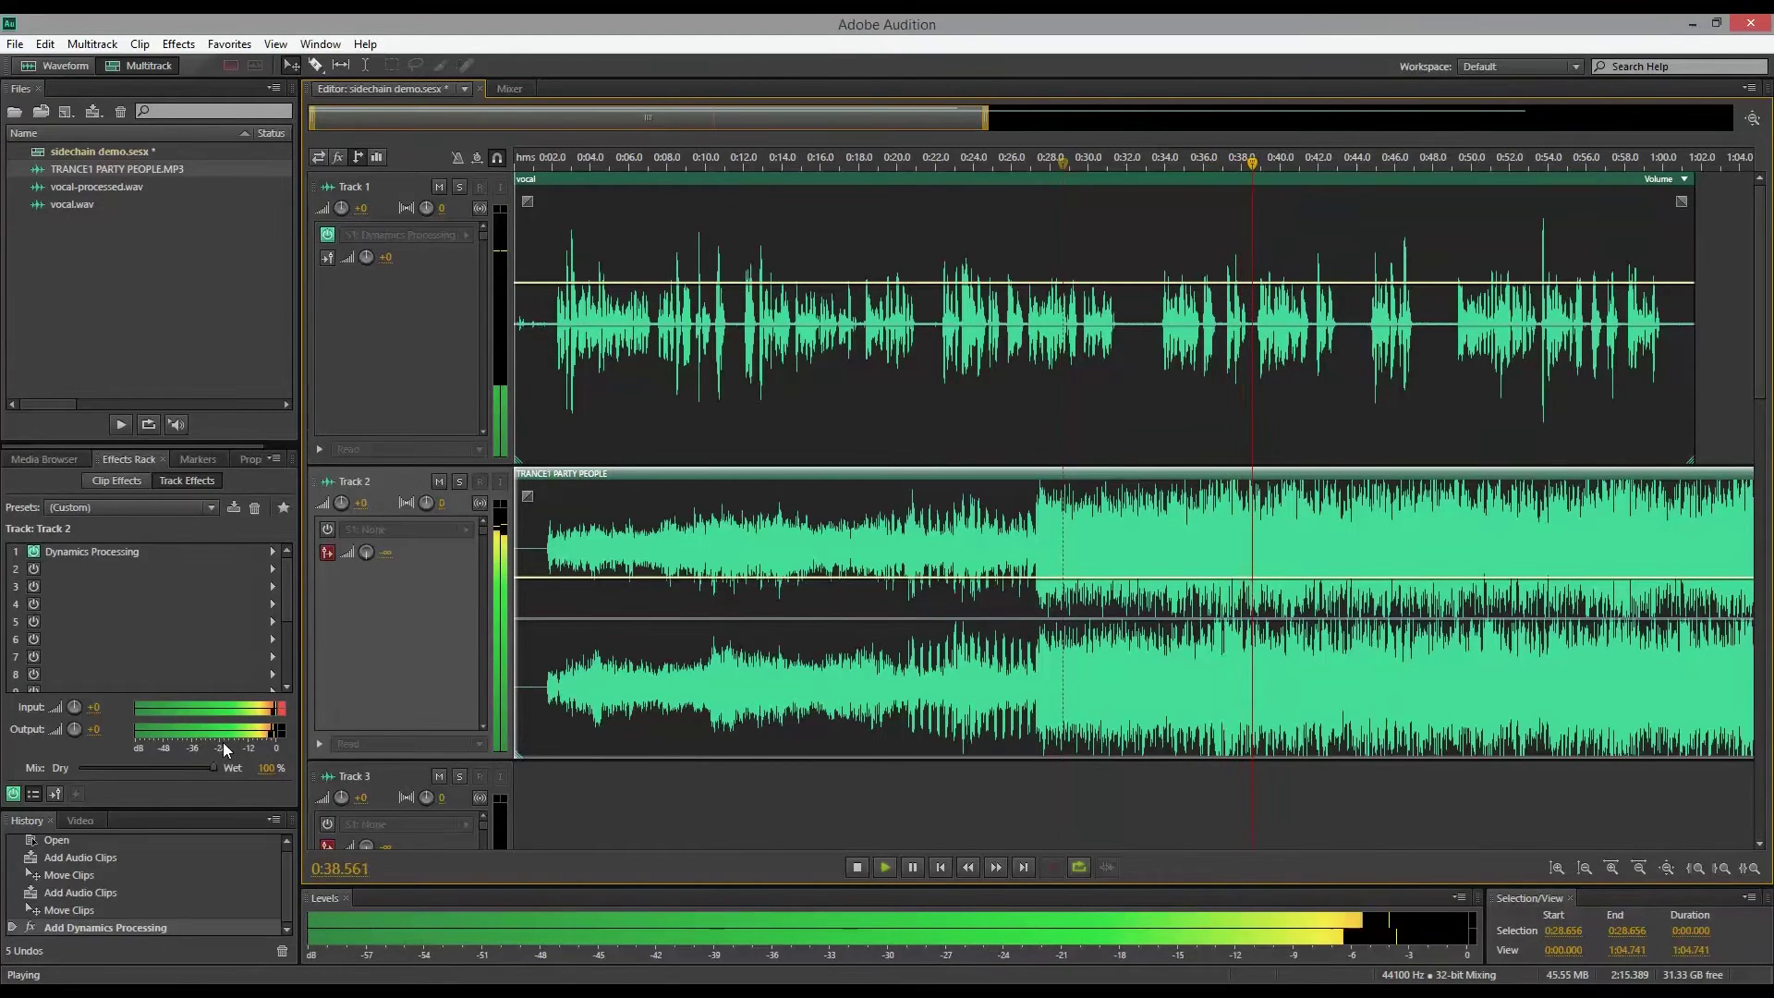
key("space")
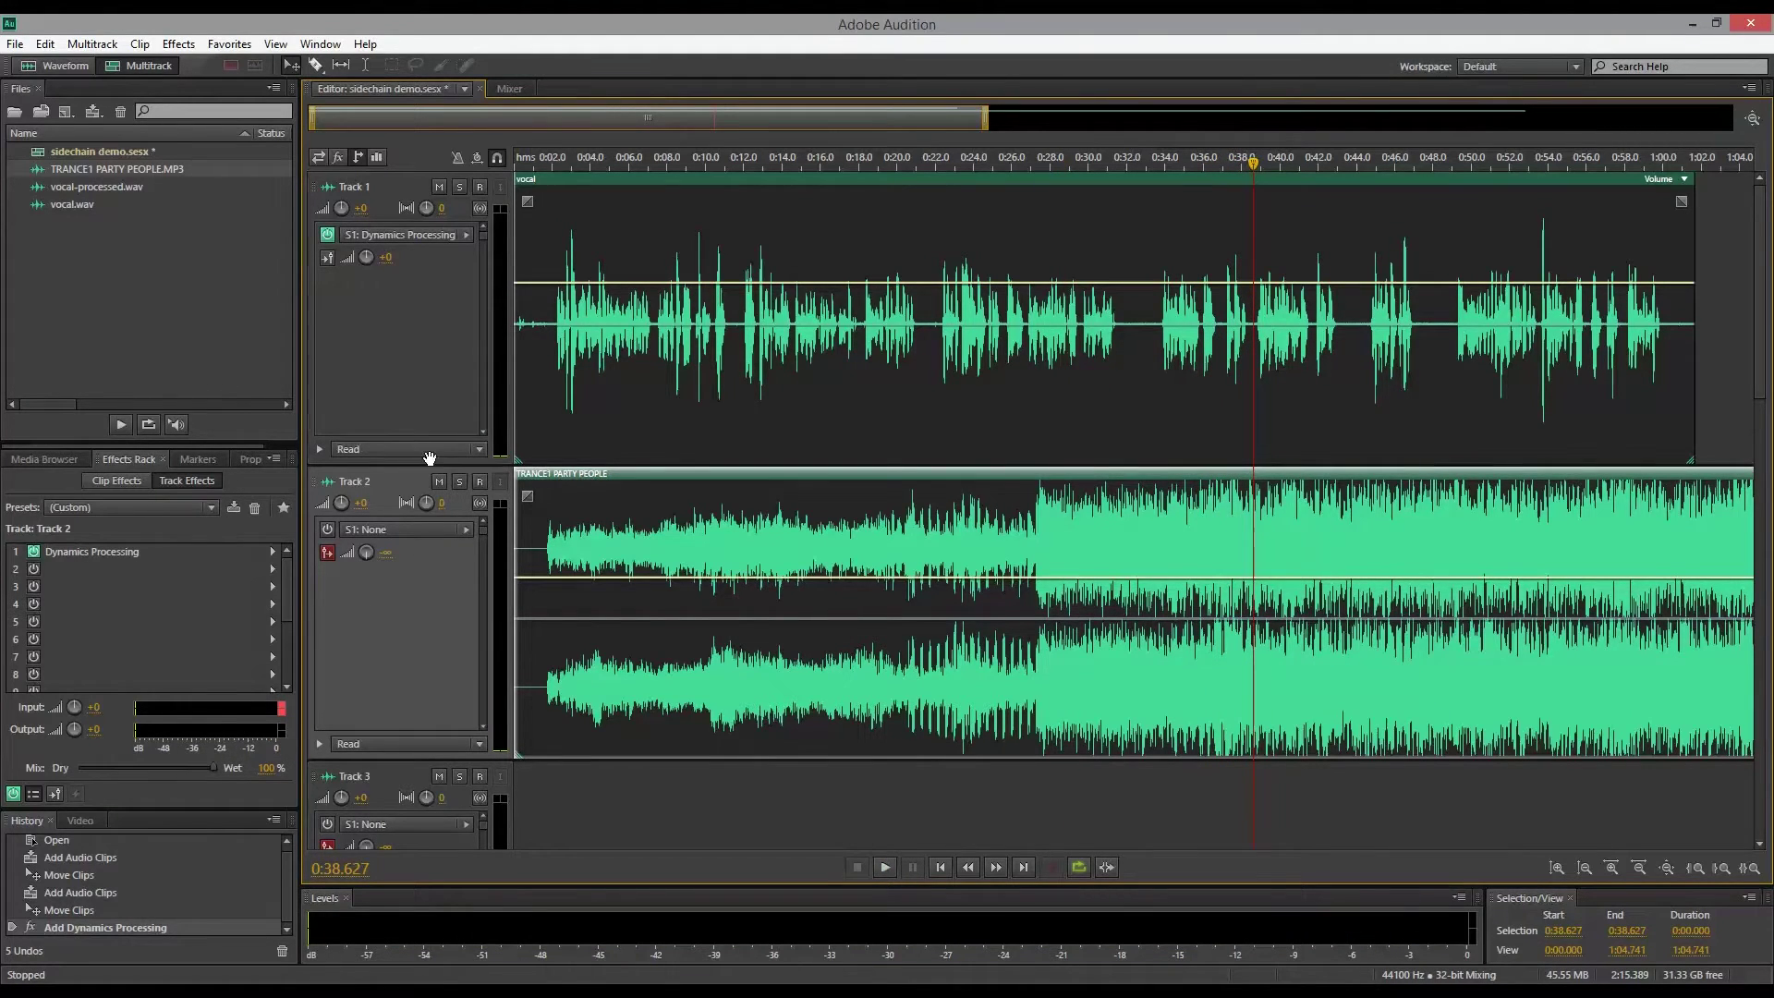
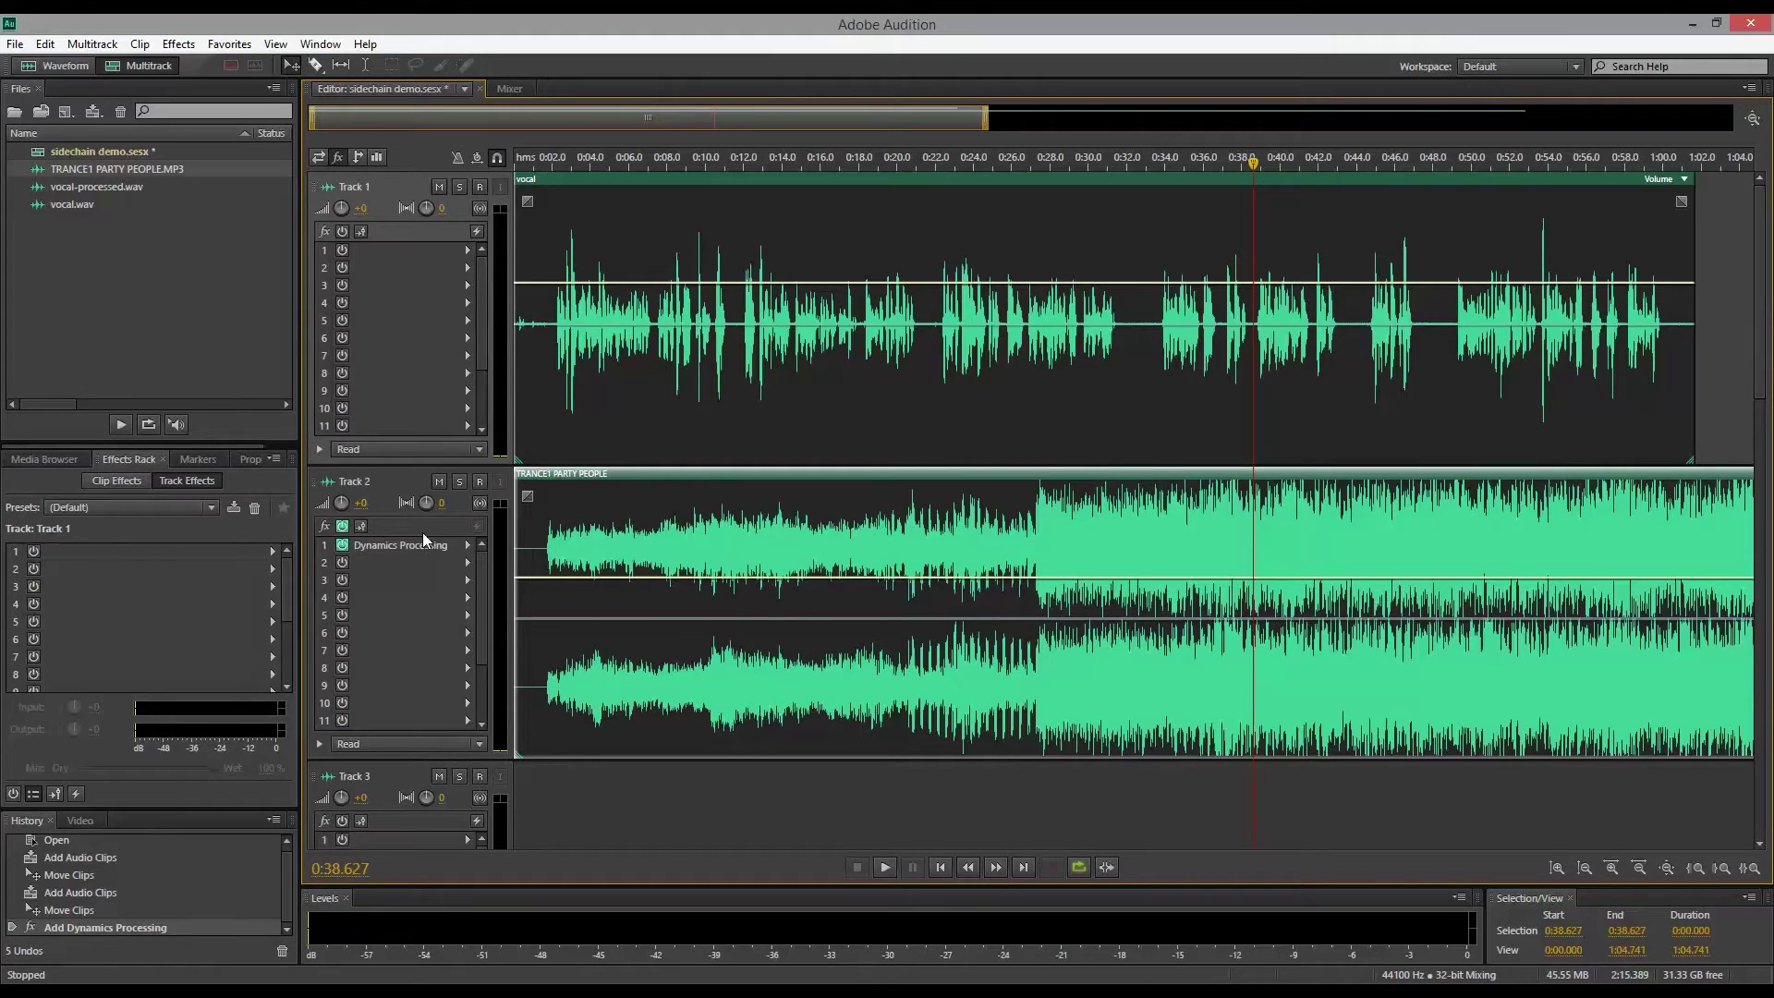
Set the Level Detector release time in Track 2's Dynamics Processing to about 946 ms and audition it from about 0:28.
double_click(418, 547)
left_click_drag(913, 174, 454, 208)
left_click(320, 293)
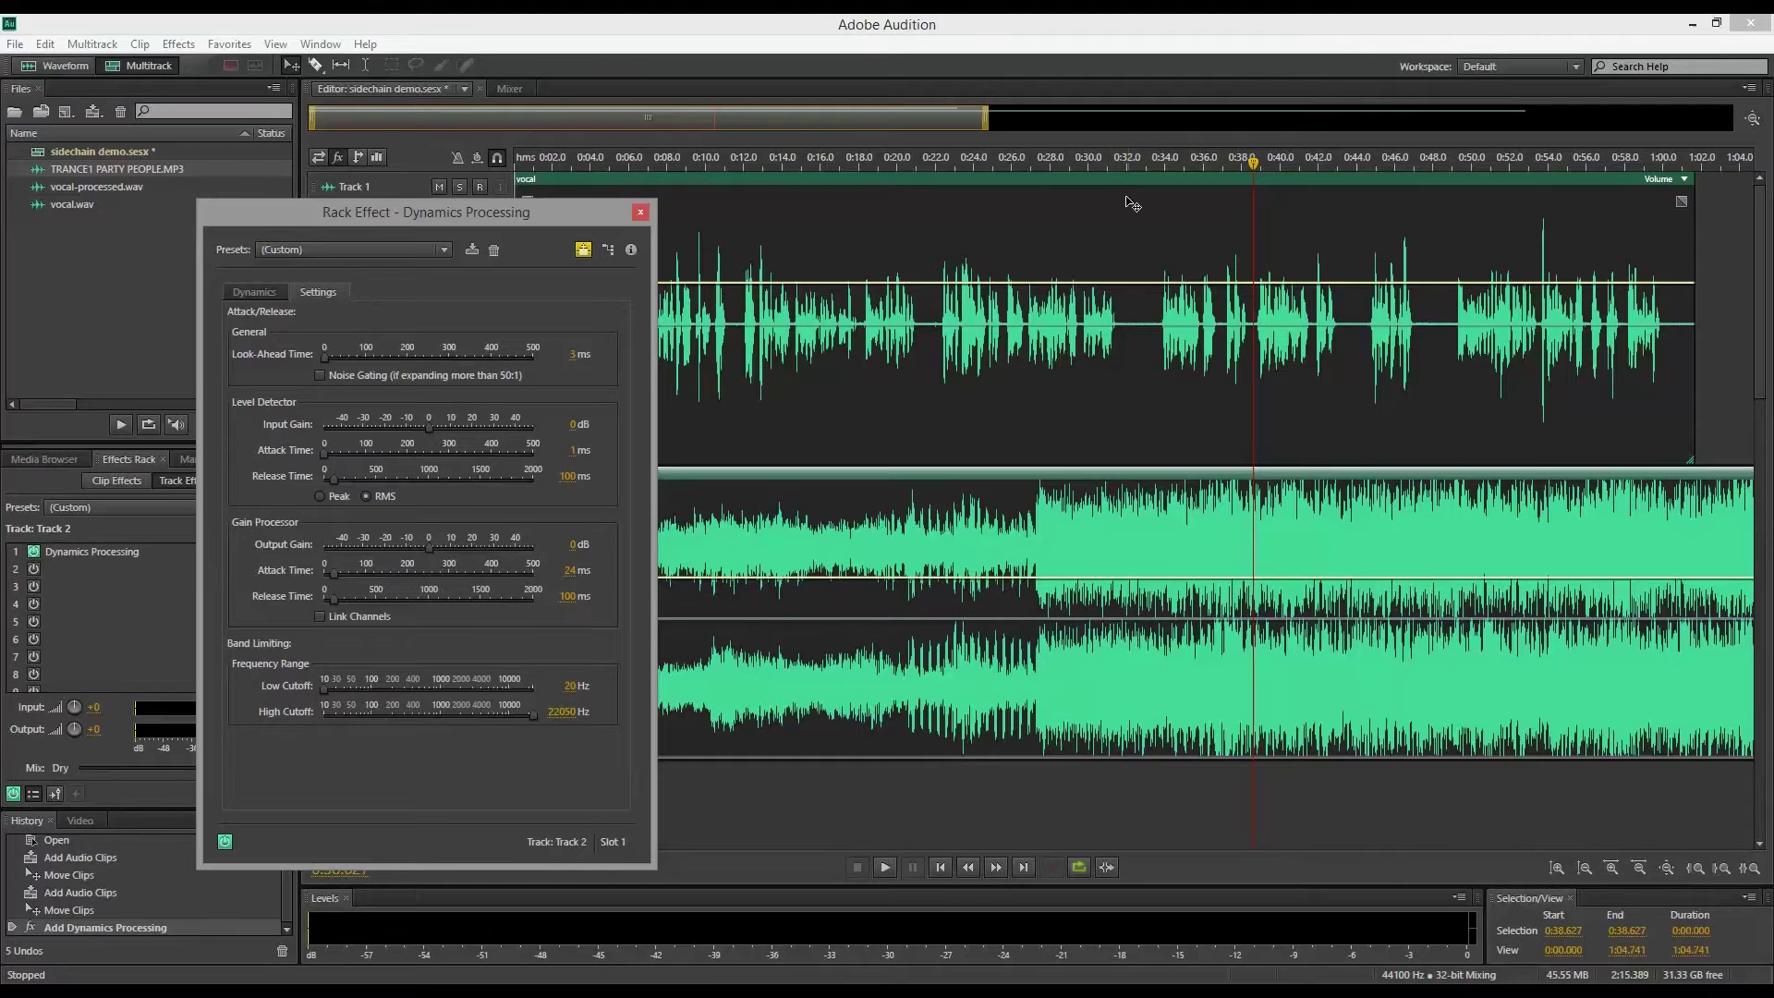
left_click_drag(1077, 161, 1063, 164)
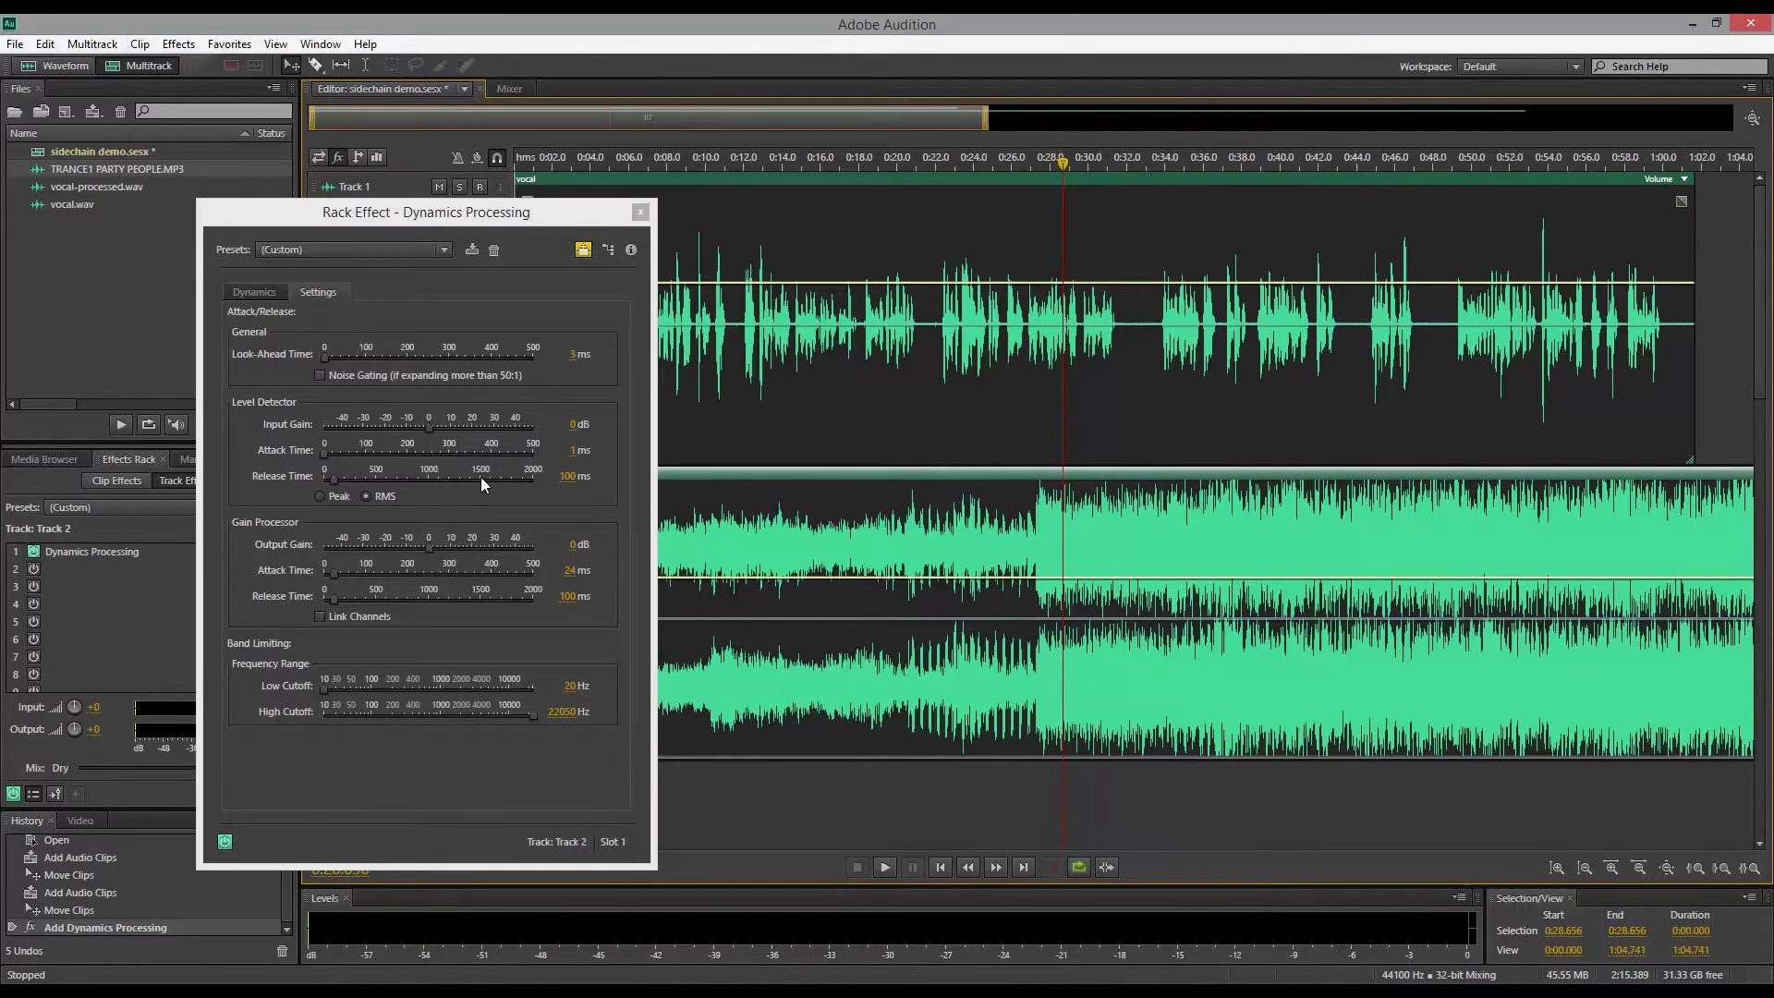
left_click_drag(405, 214, 501, 220)
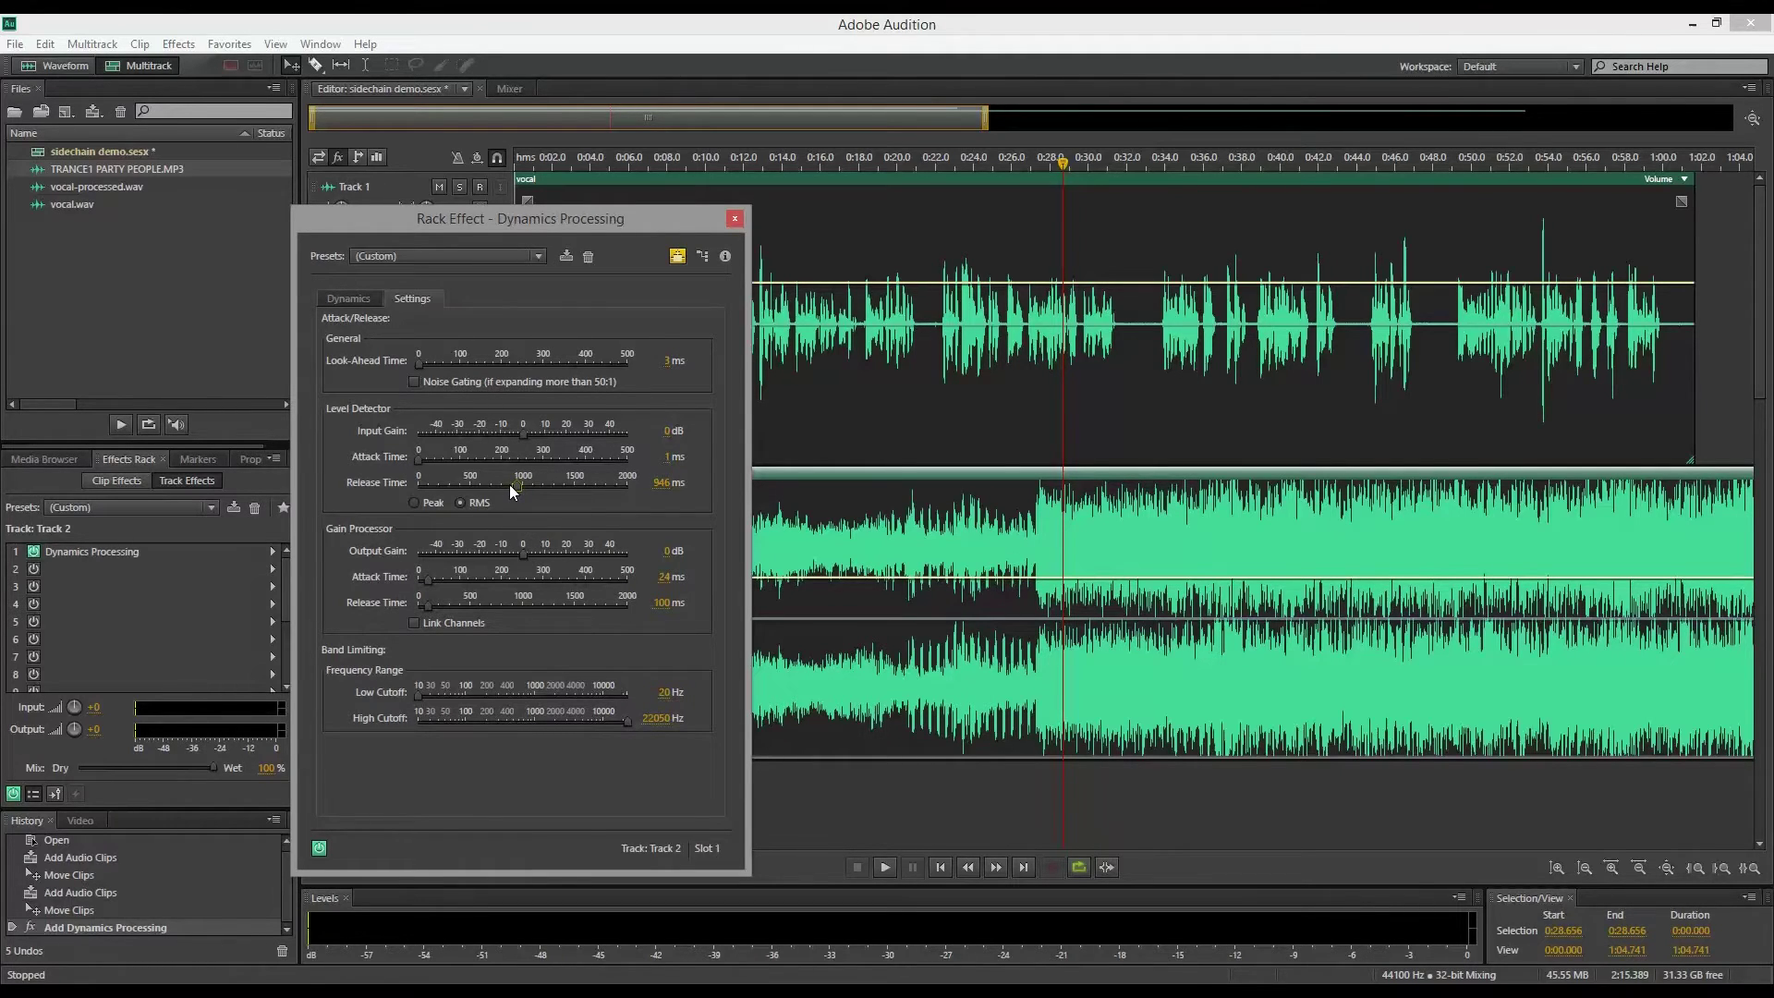
key("space")
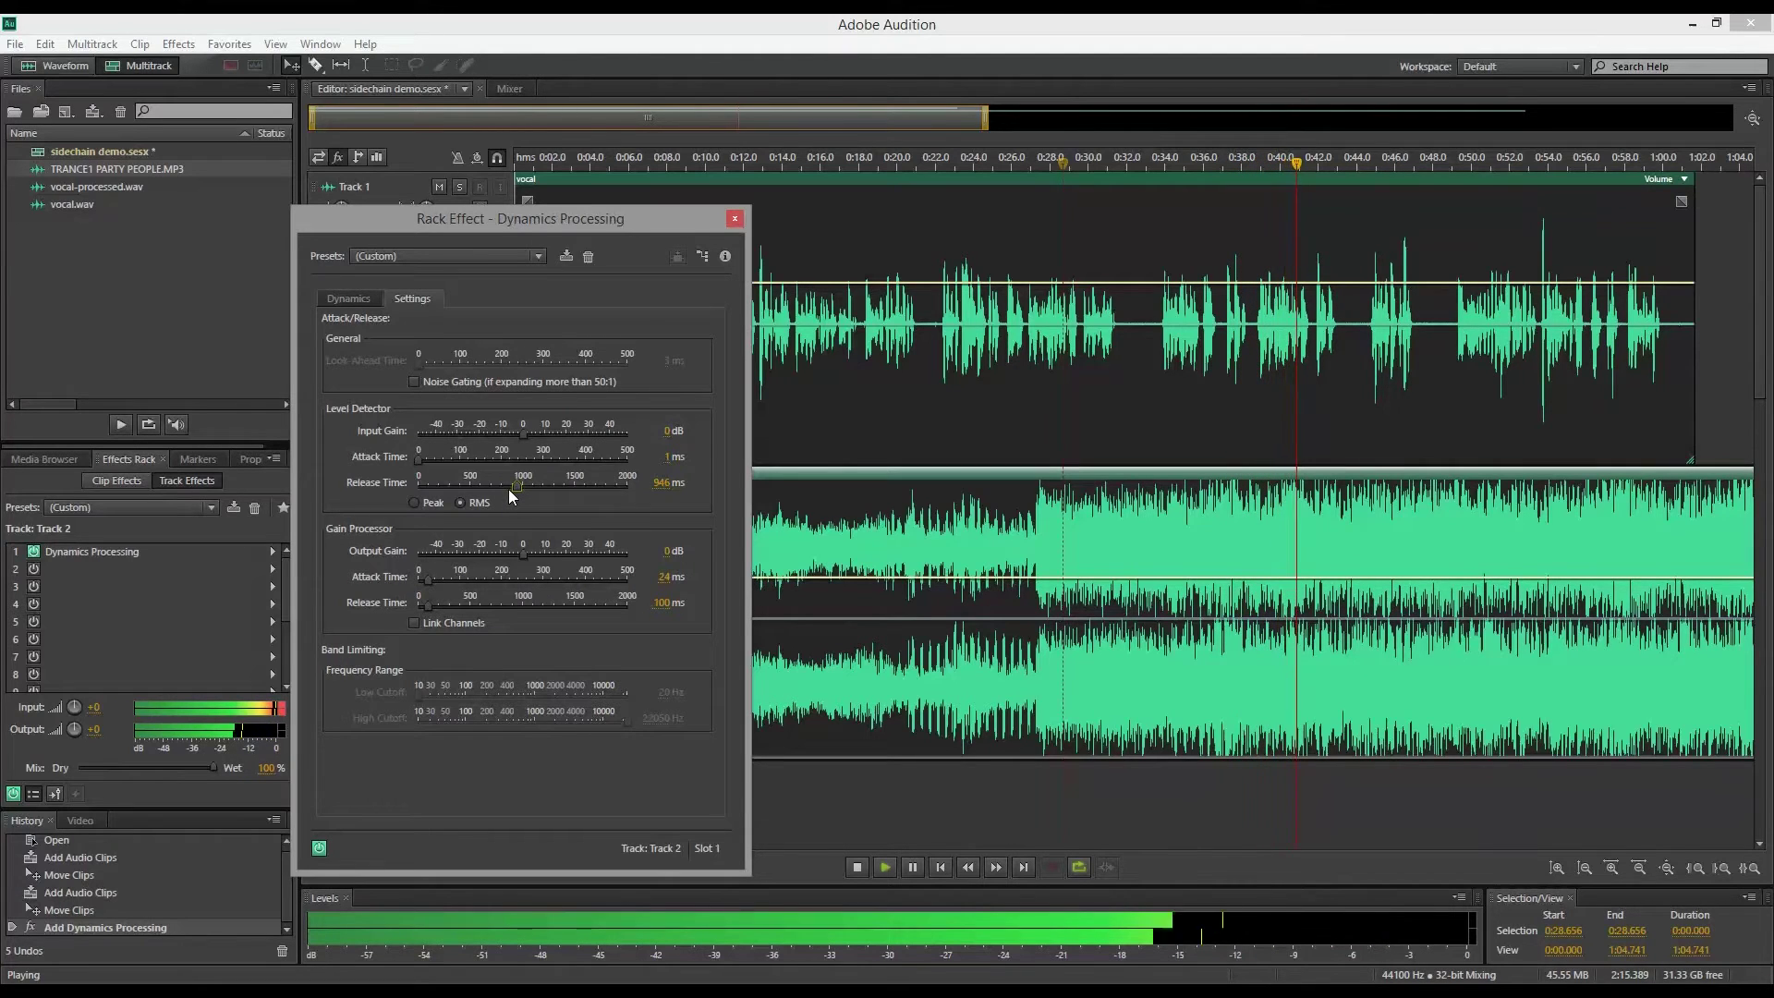
key("space")
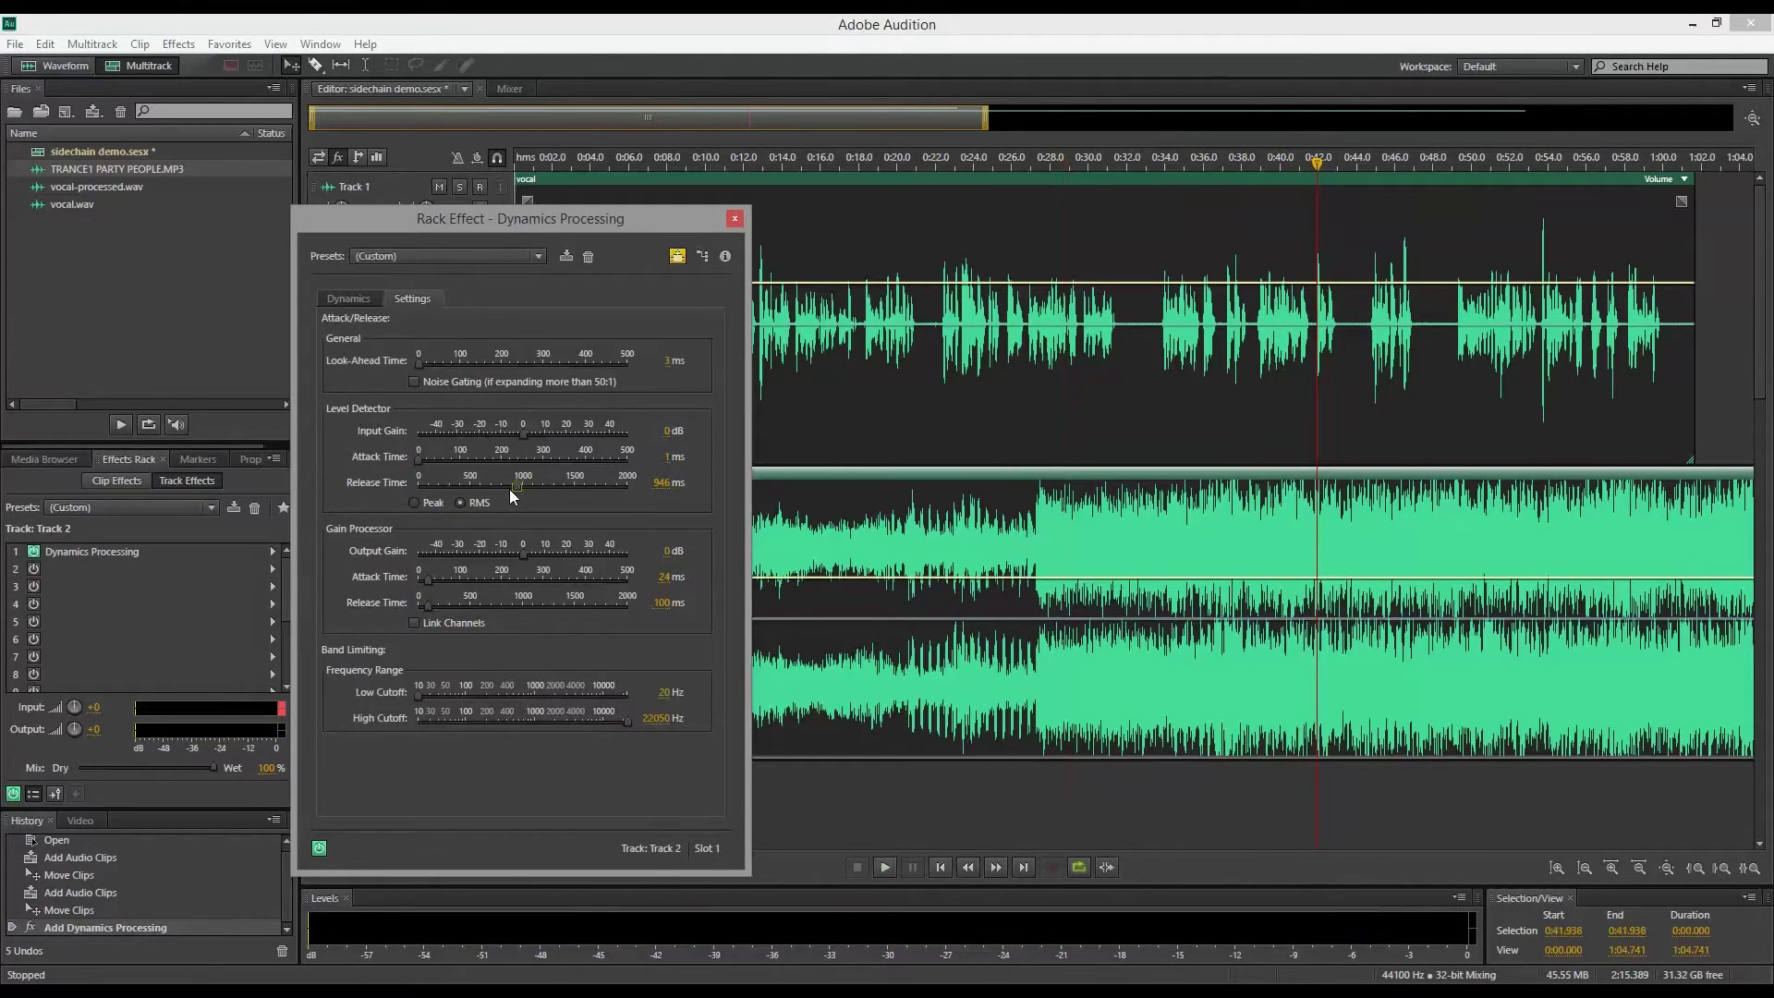
Add a Speech Volume Leveler to Track 1's first effect slot with a target volume level of -10 dB.
left_click_drag(373, 214, 330, 447)
left_click(627, 230)
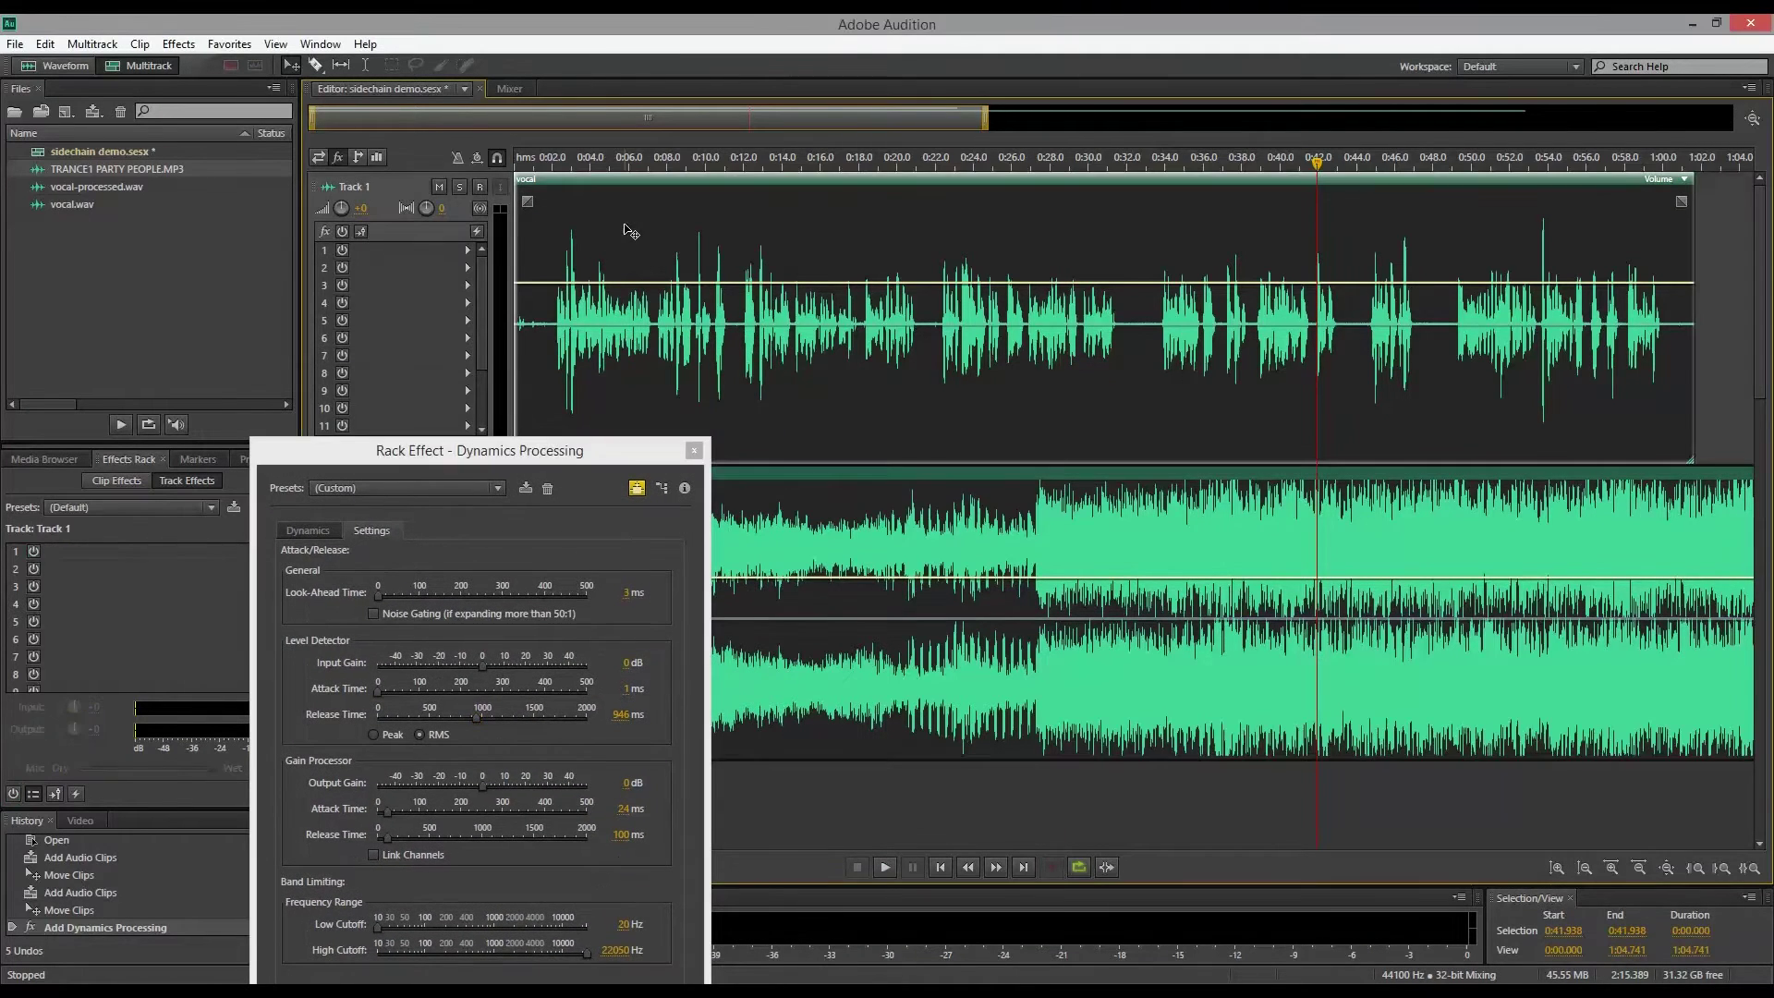
left_click(465, 259)
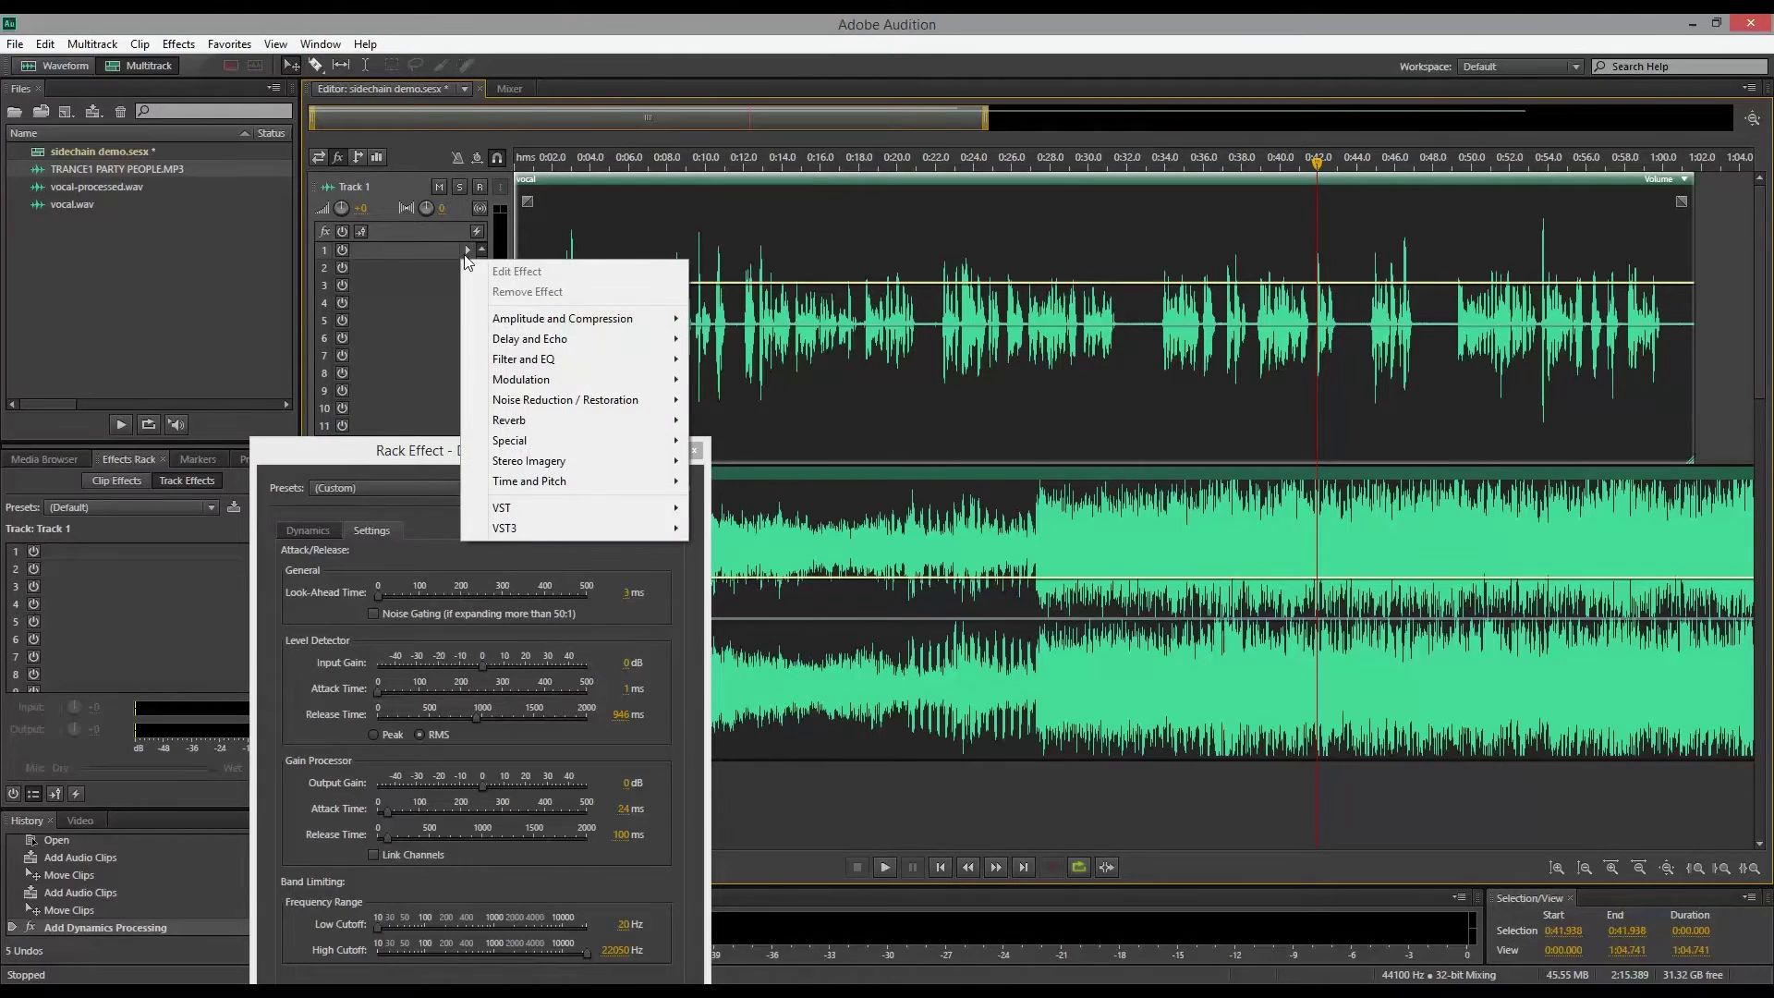
mouse_move(565, 320)
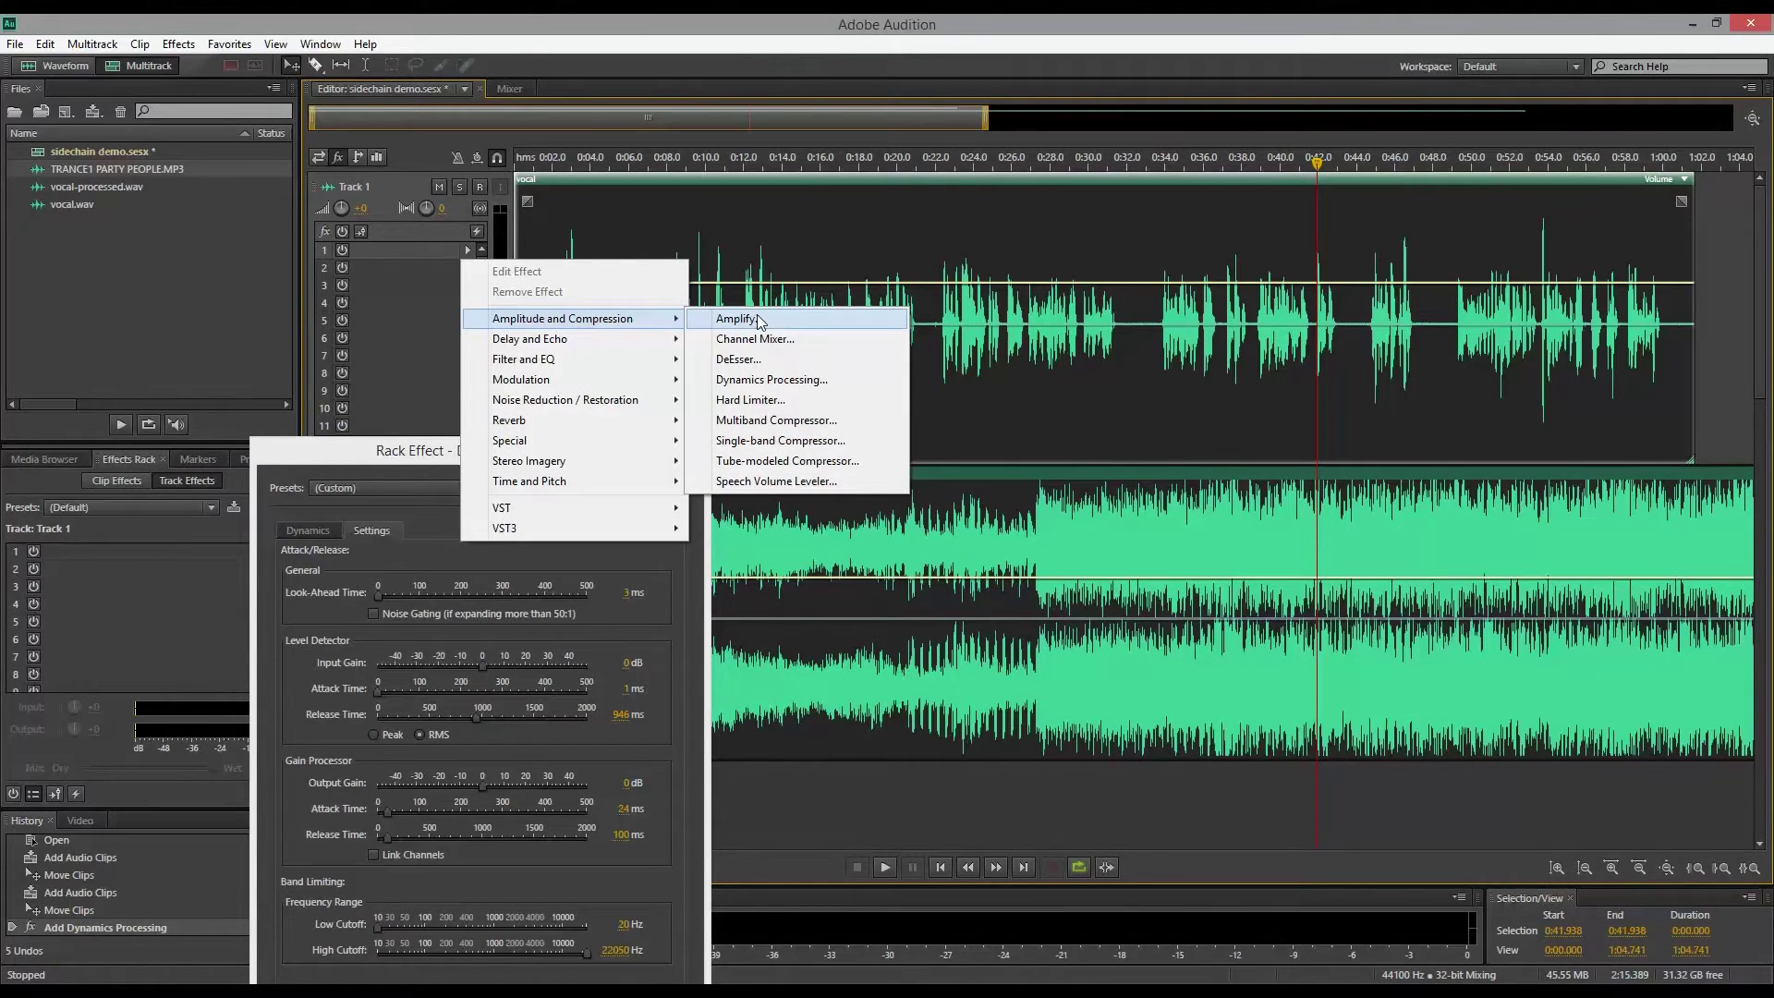
left_click(787, 481)
left_click_drag(940, 467, 952, 467)
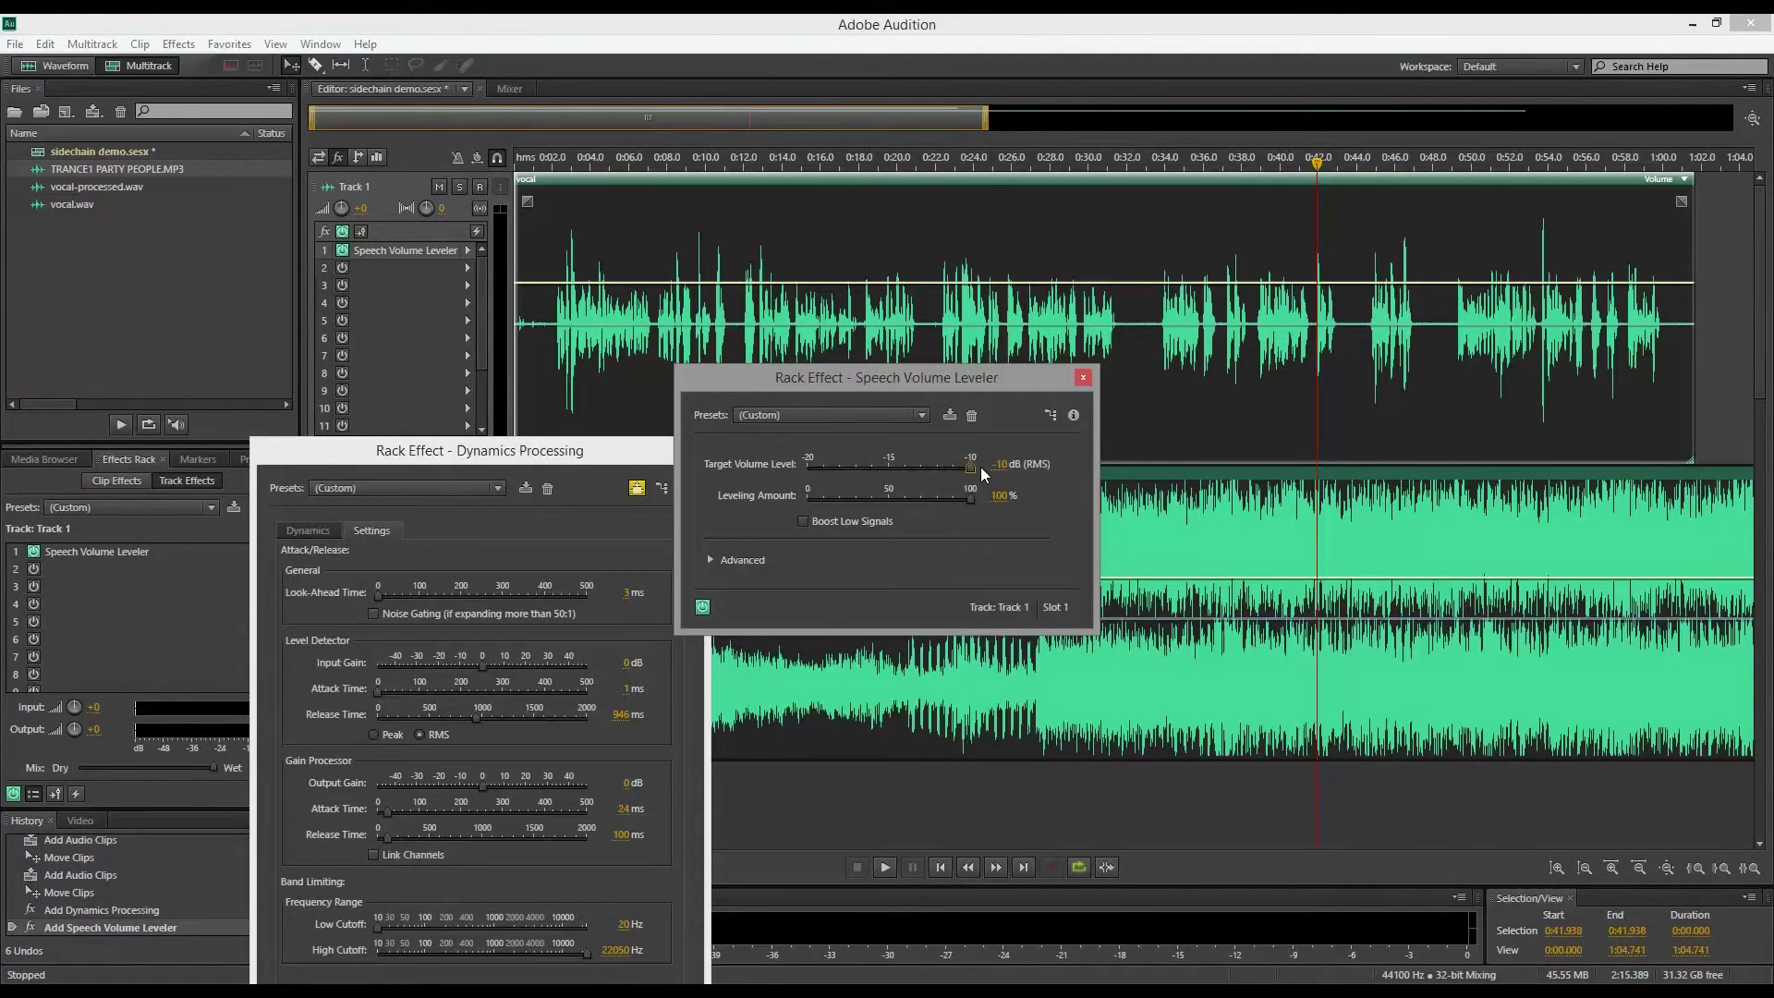
Enable the compressor and noise gate in the Speech Volume Leveler's advanced settings, then close the effect.
left_click(739, 560)
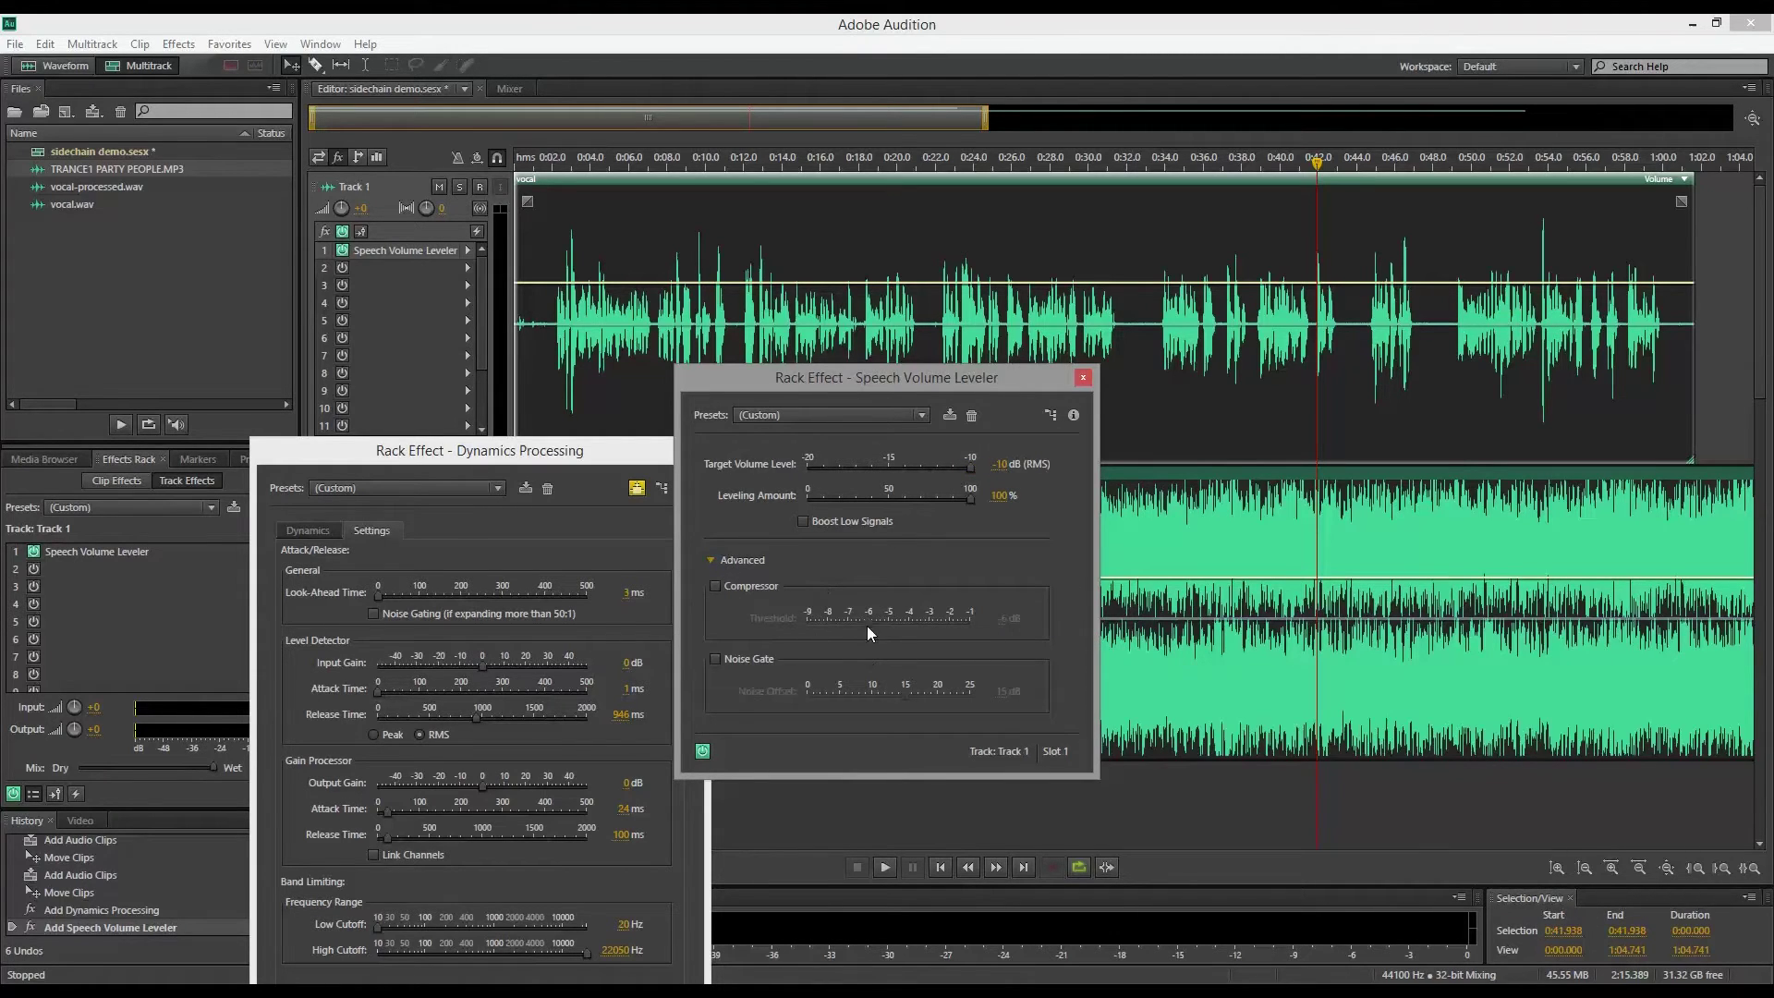
left_click(751, 658)
left_click(756, 586)
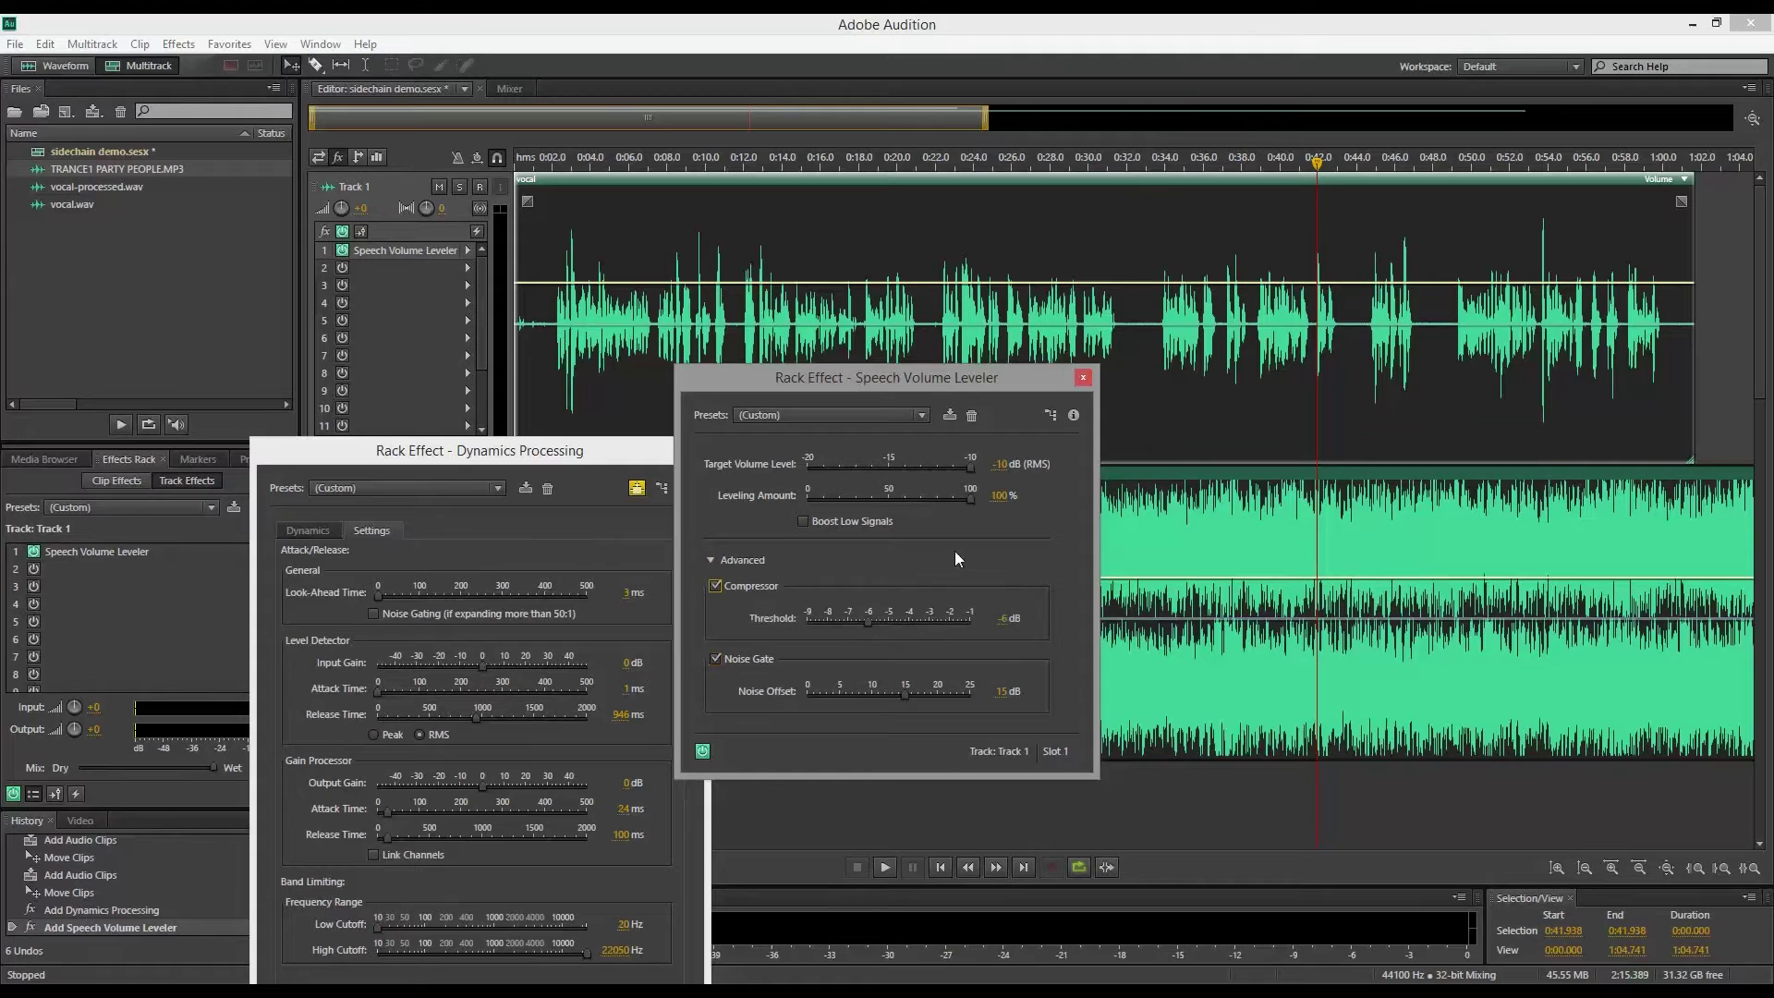
left_click(1082, 379)
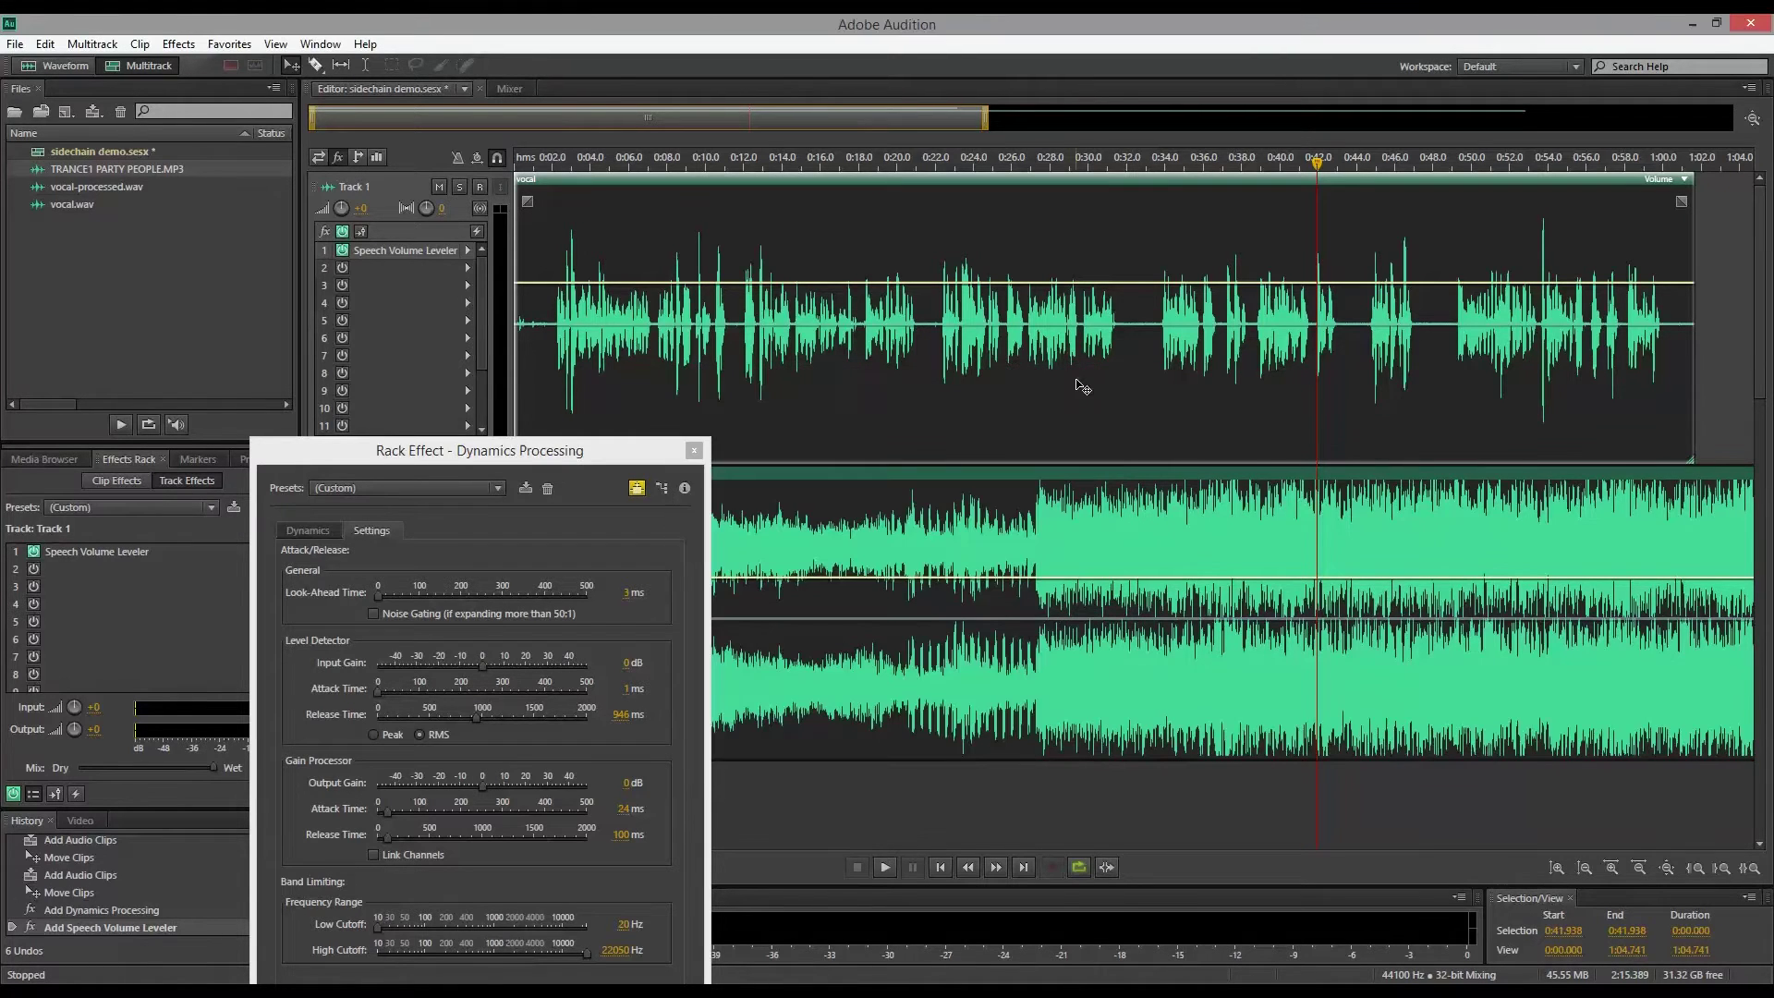
Play both tracks from about 0:36 to hear how the leveled vocal ducks the music.
left_click(1207, 164)
key("space")
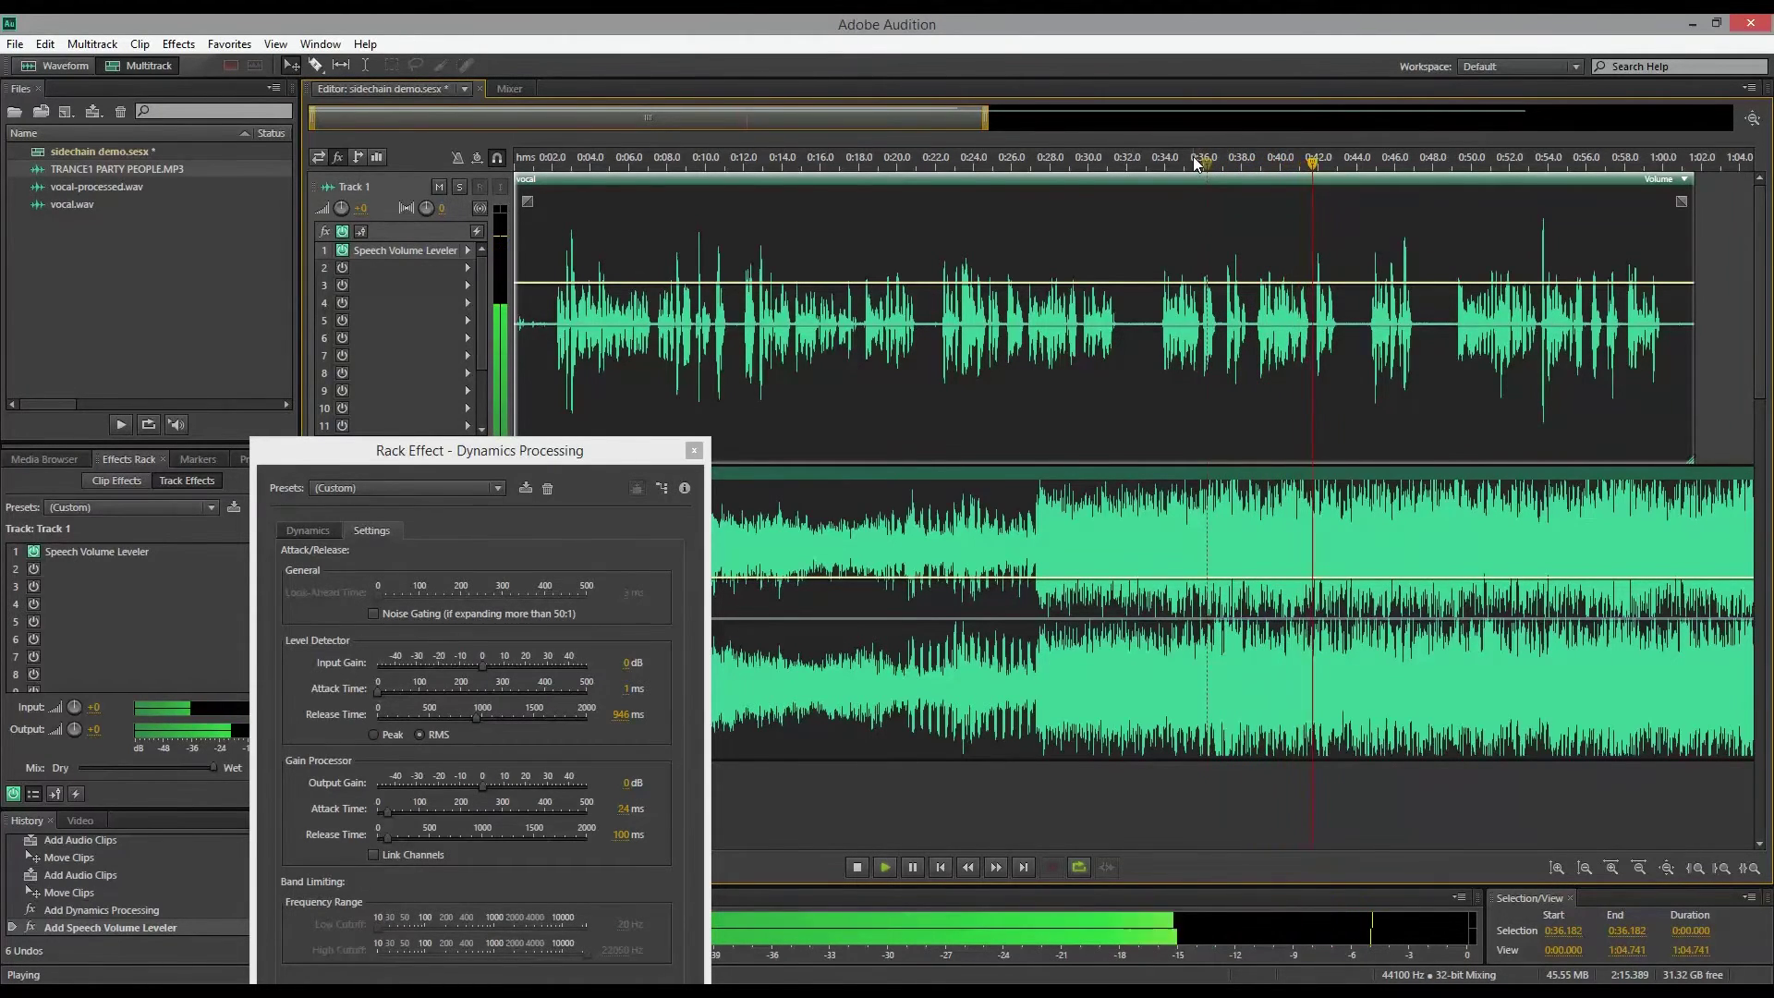
left_click_drag(439, 447, 601, 194)
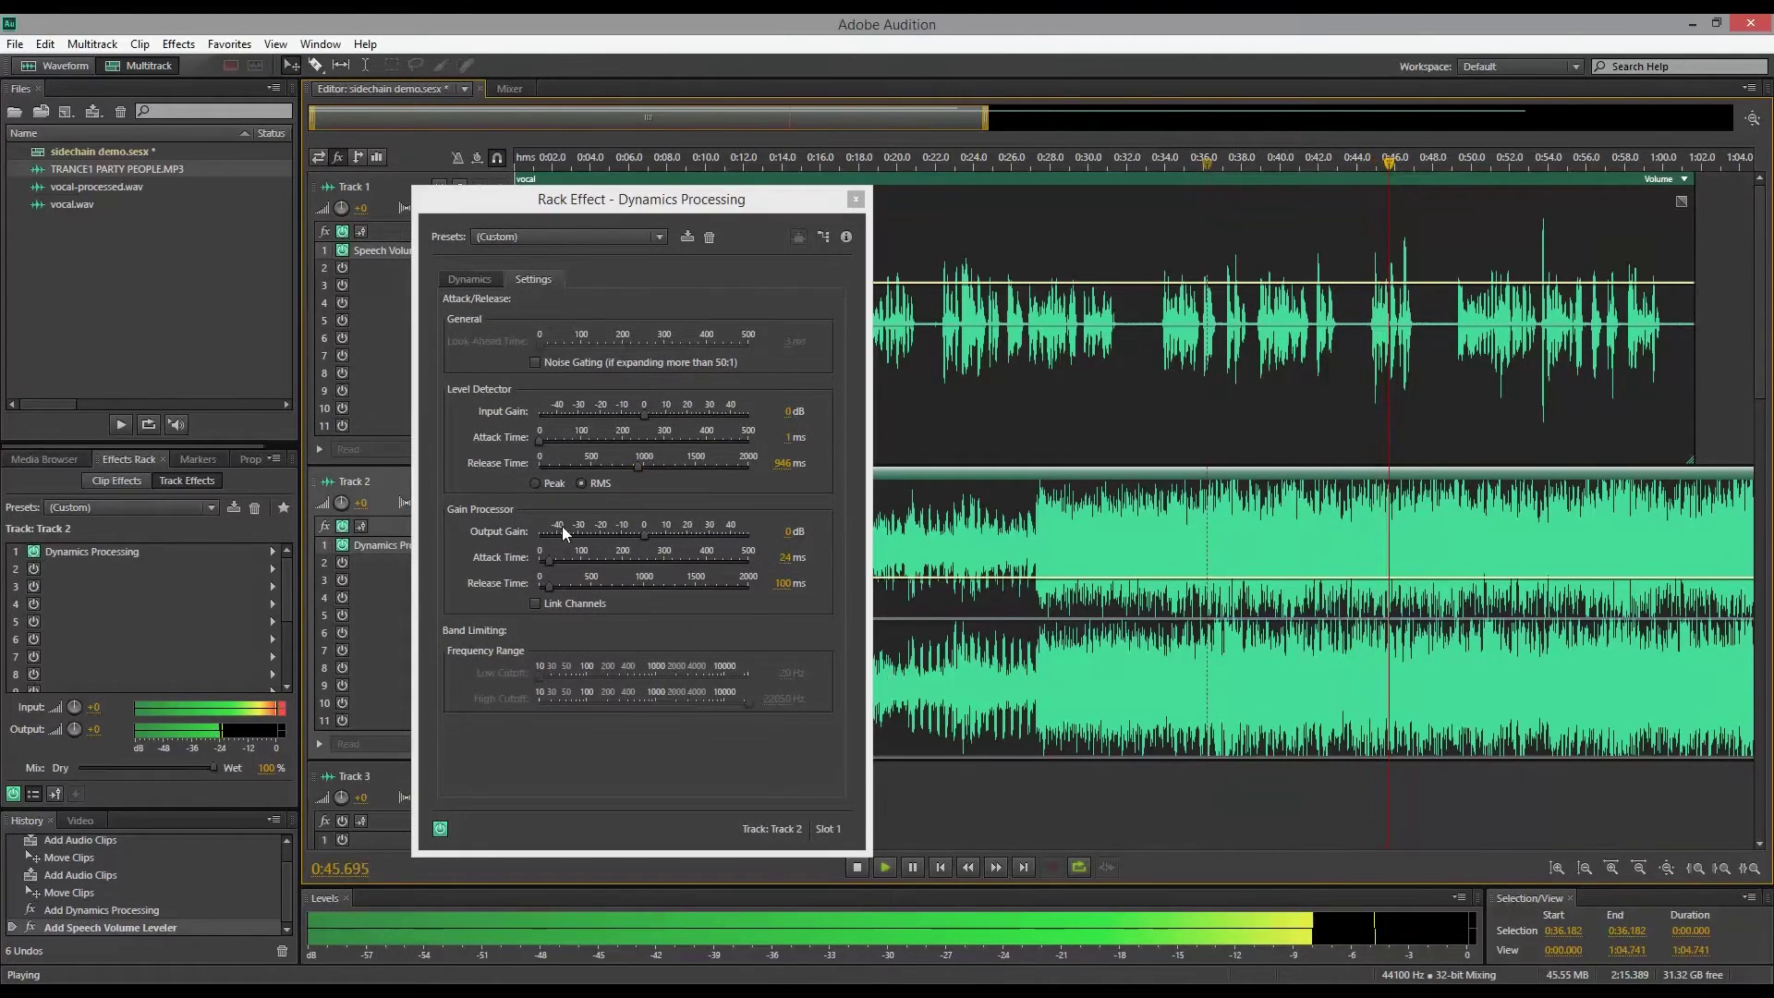
key("space")
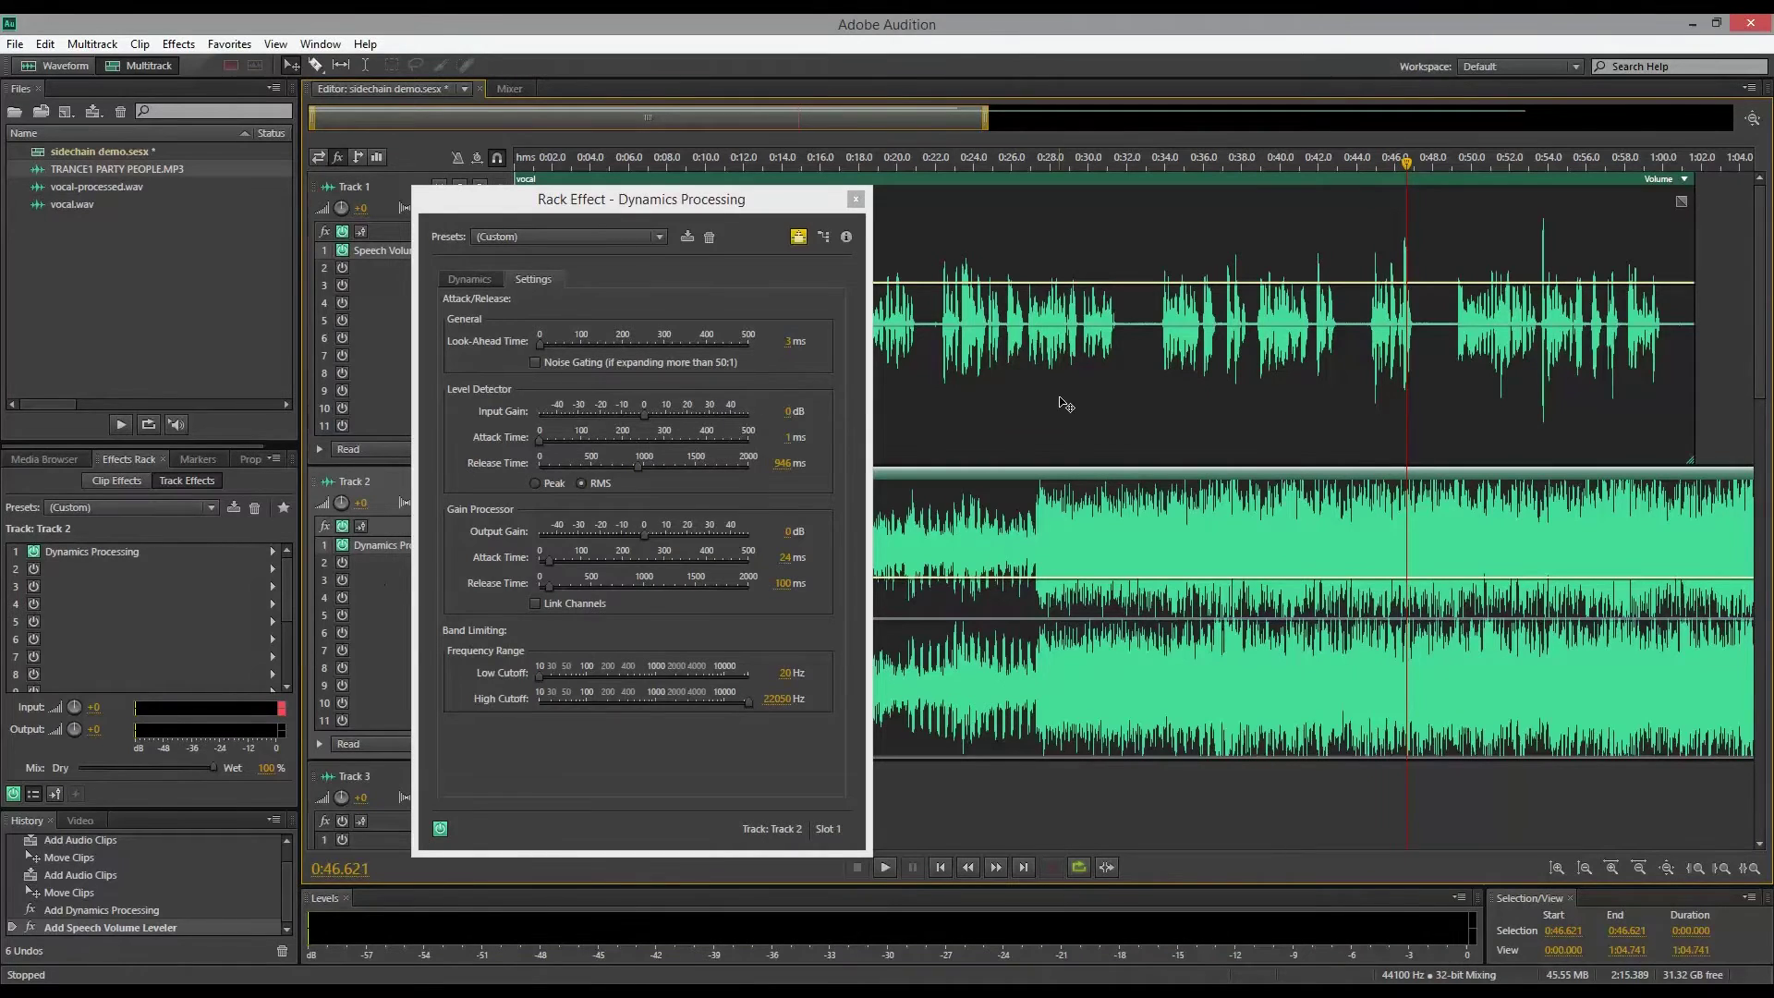
Play from the beginning with Track 2 selected to compare its input and output levels under the leveled vocal.
left_click_drag(672, 189, 831, 515)
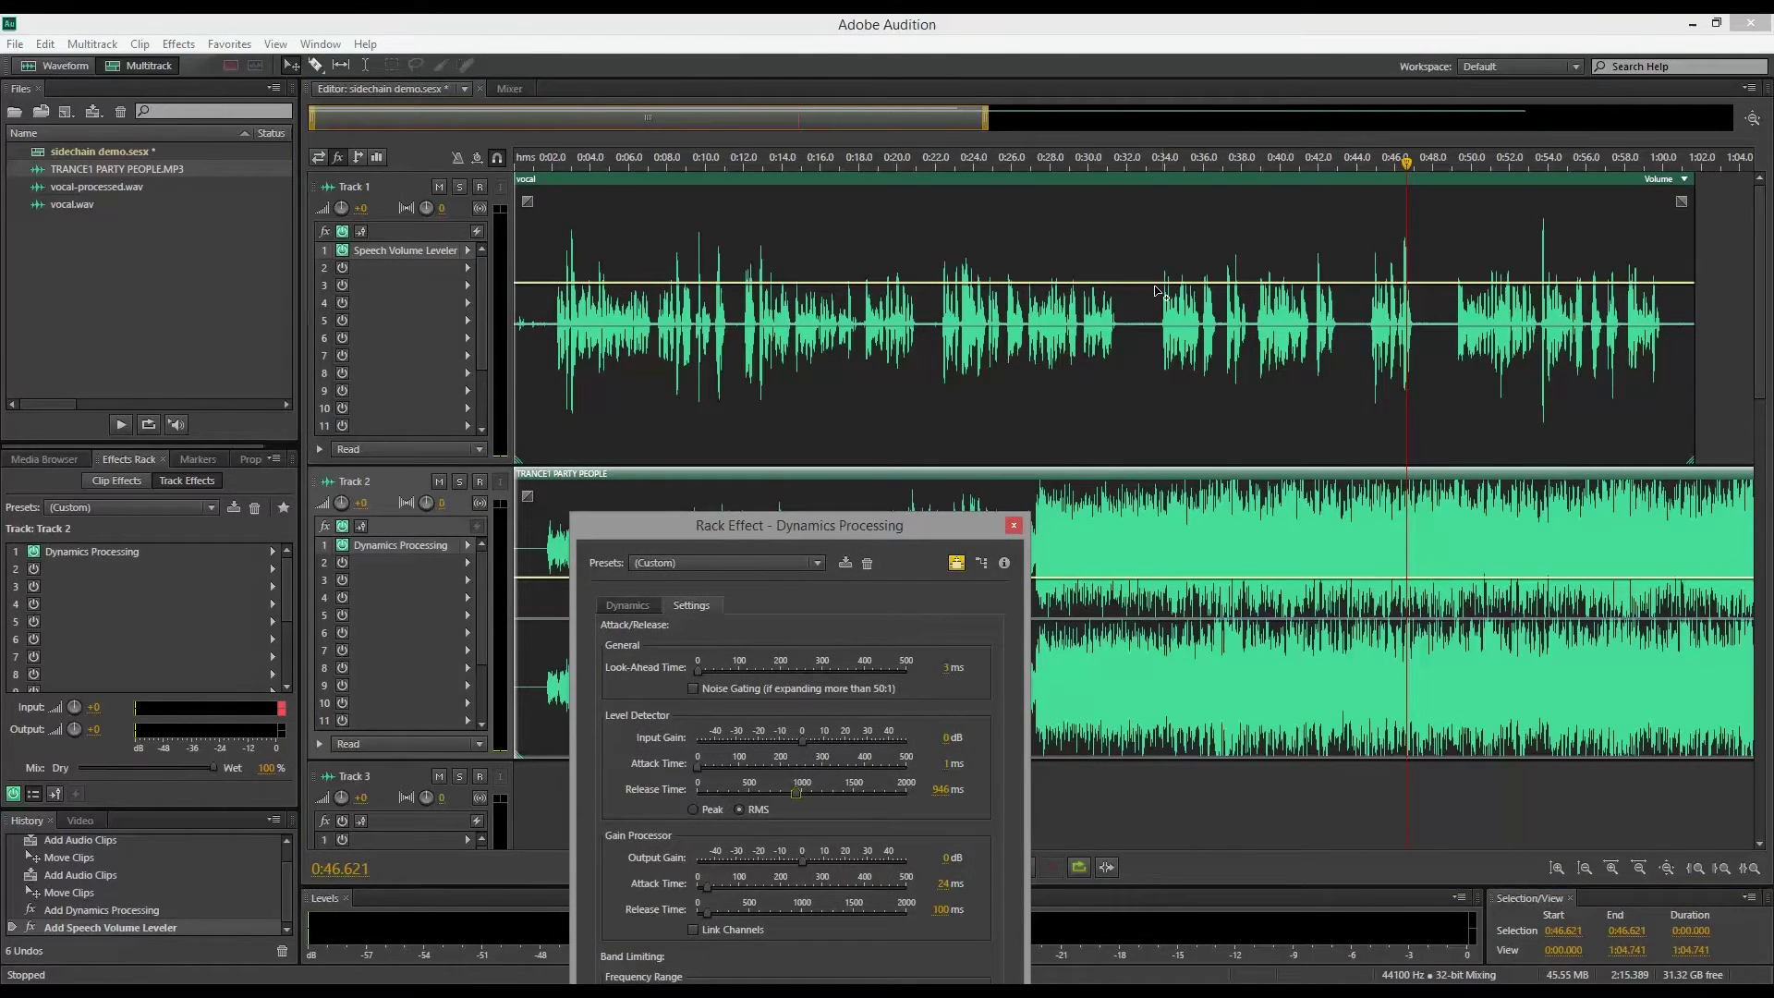
left_click(981, 169)
key("Home")
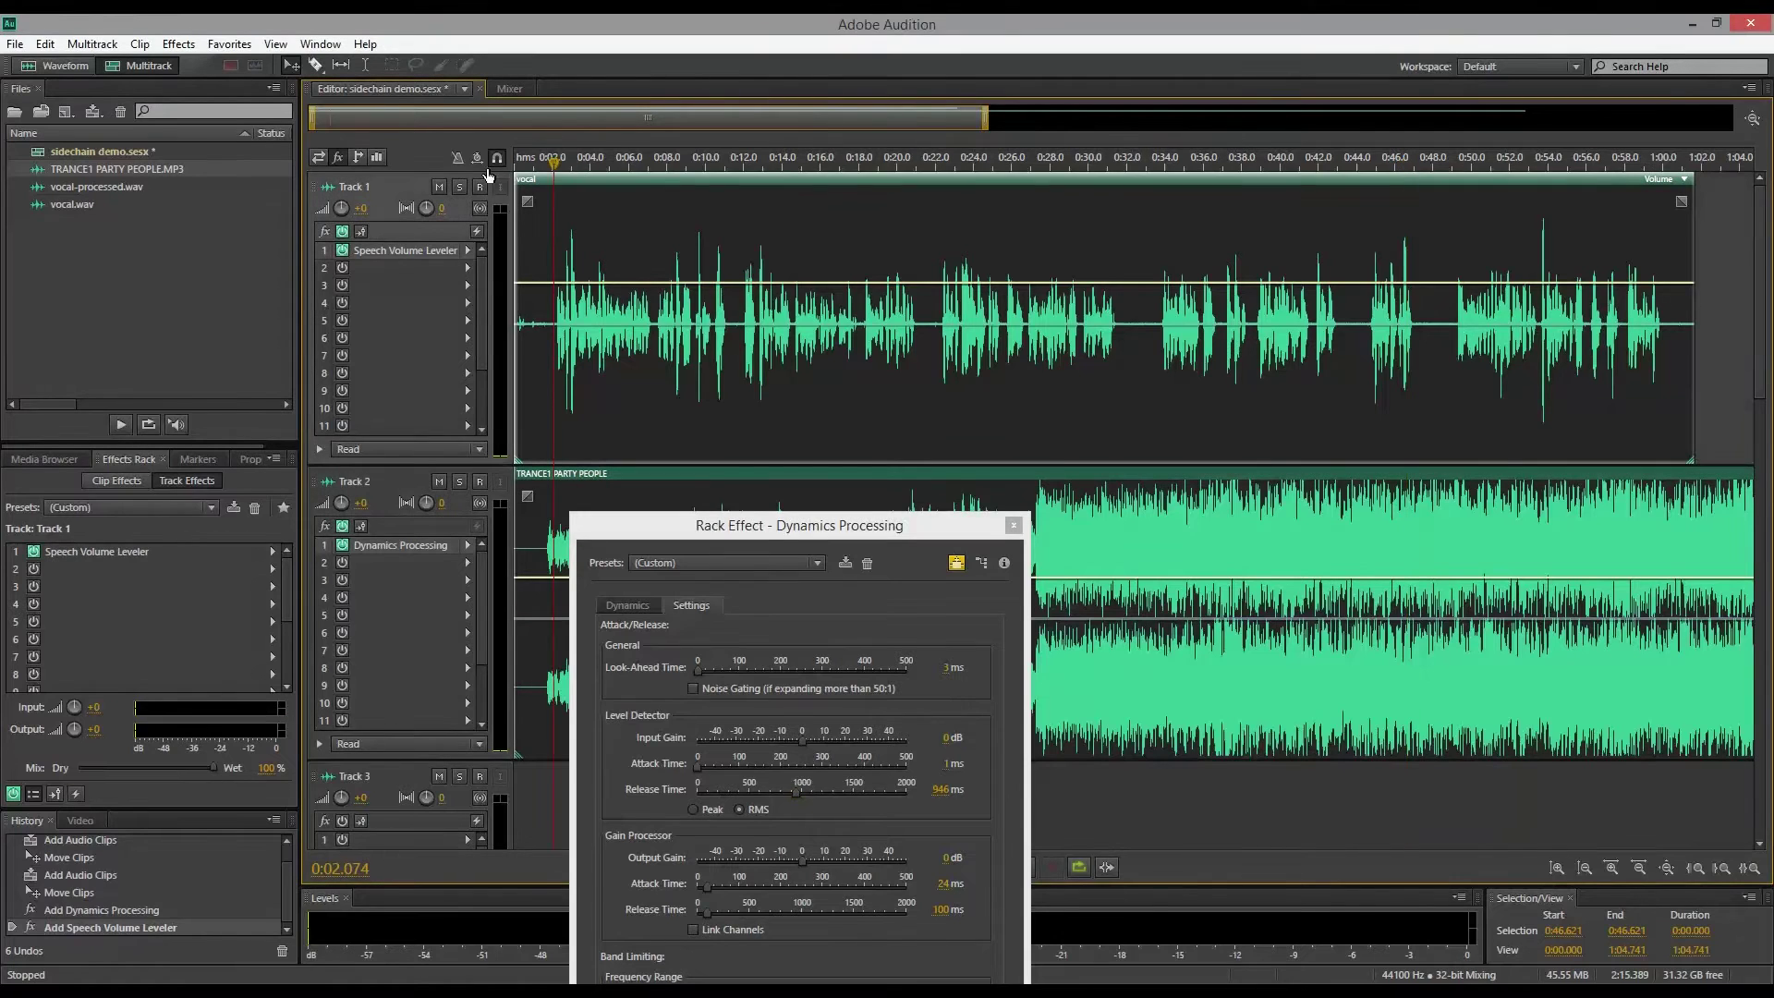
left_click(558, 539)
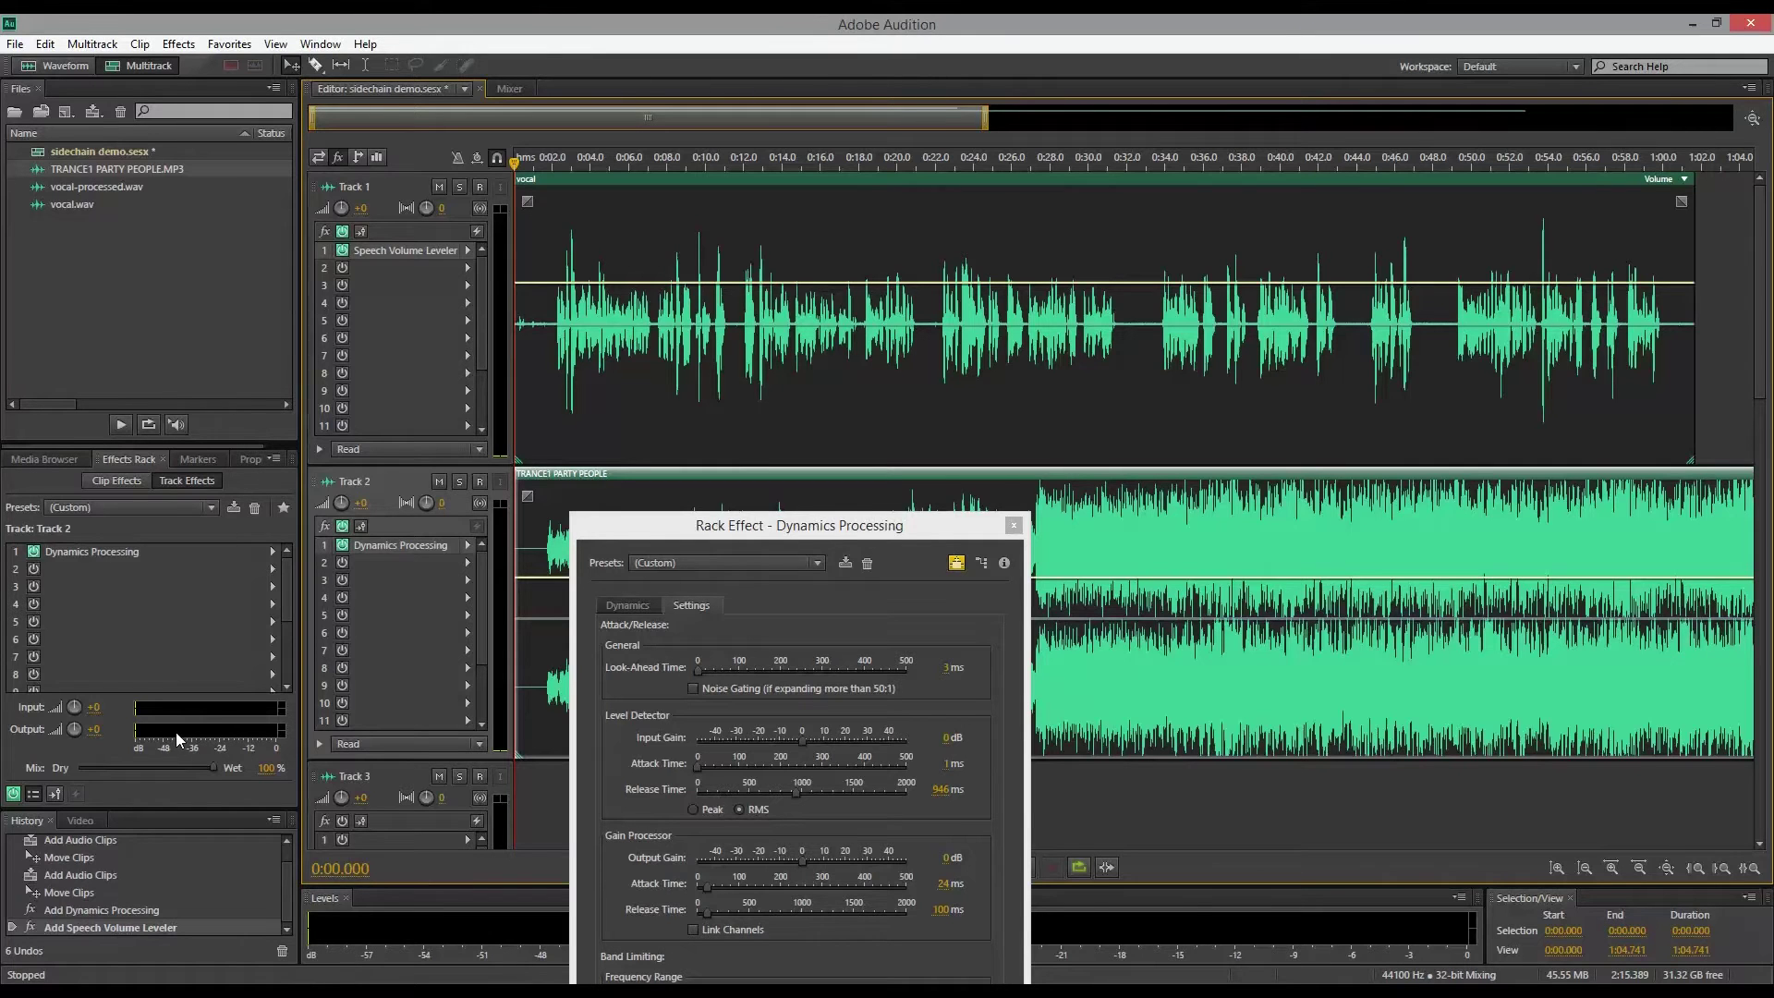
key("space")
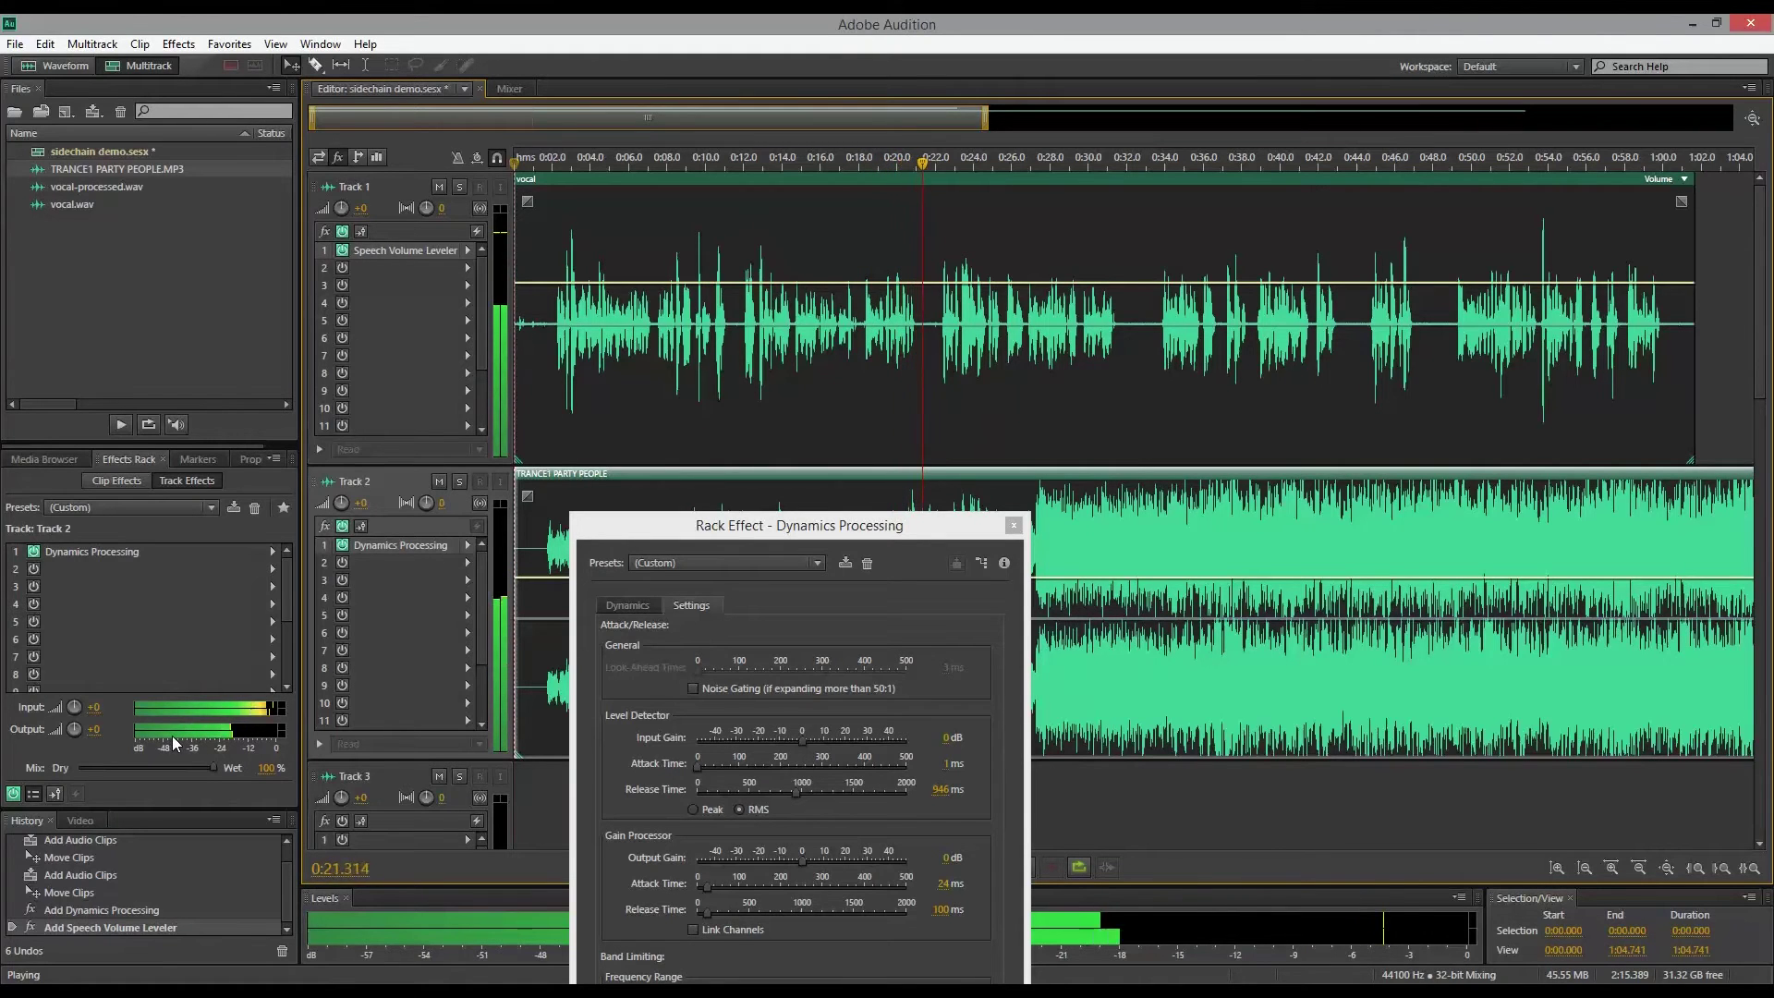
key("space")
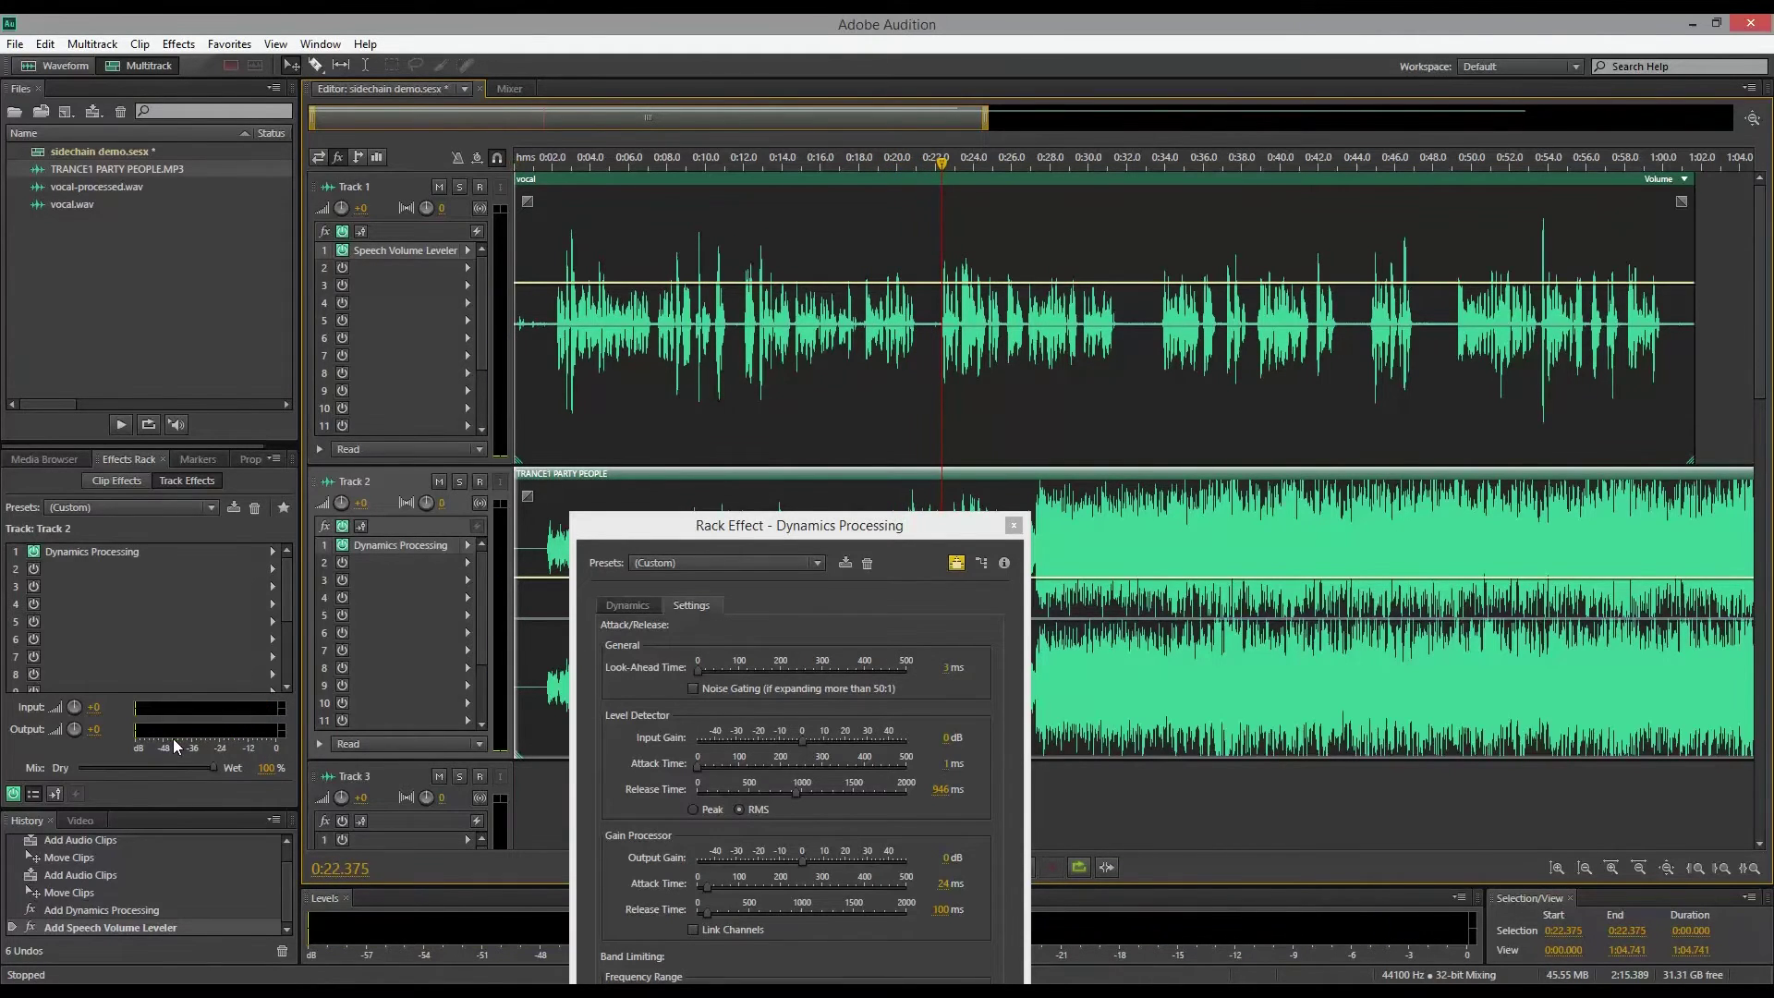
Remove the Speech Volume Leveler from Track 1 and delete the existing audio clips from both tracks.
left_click(357, 253)
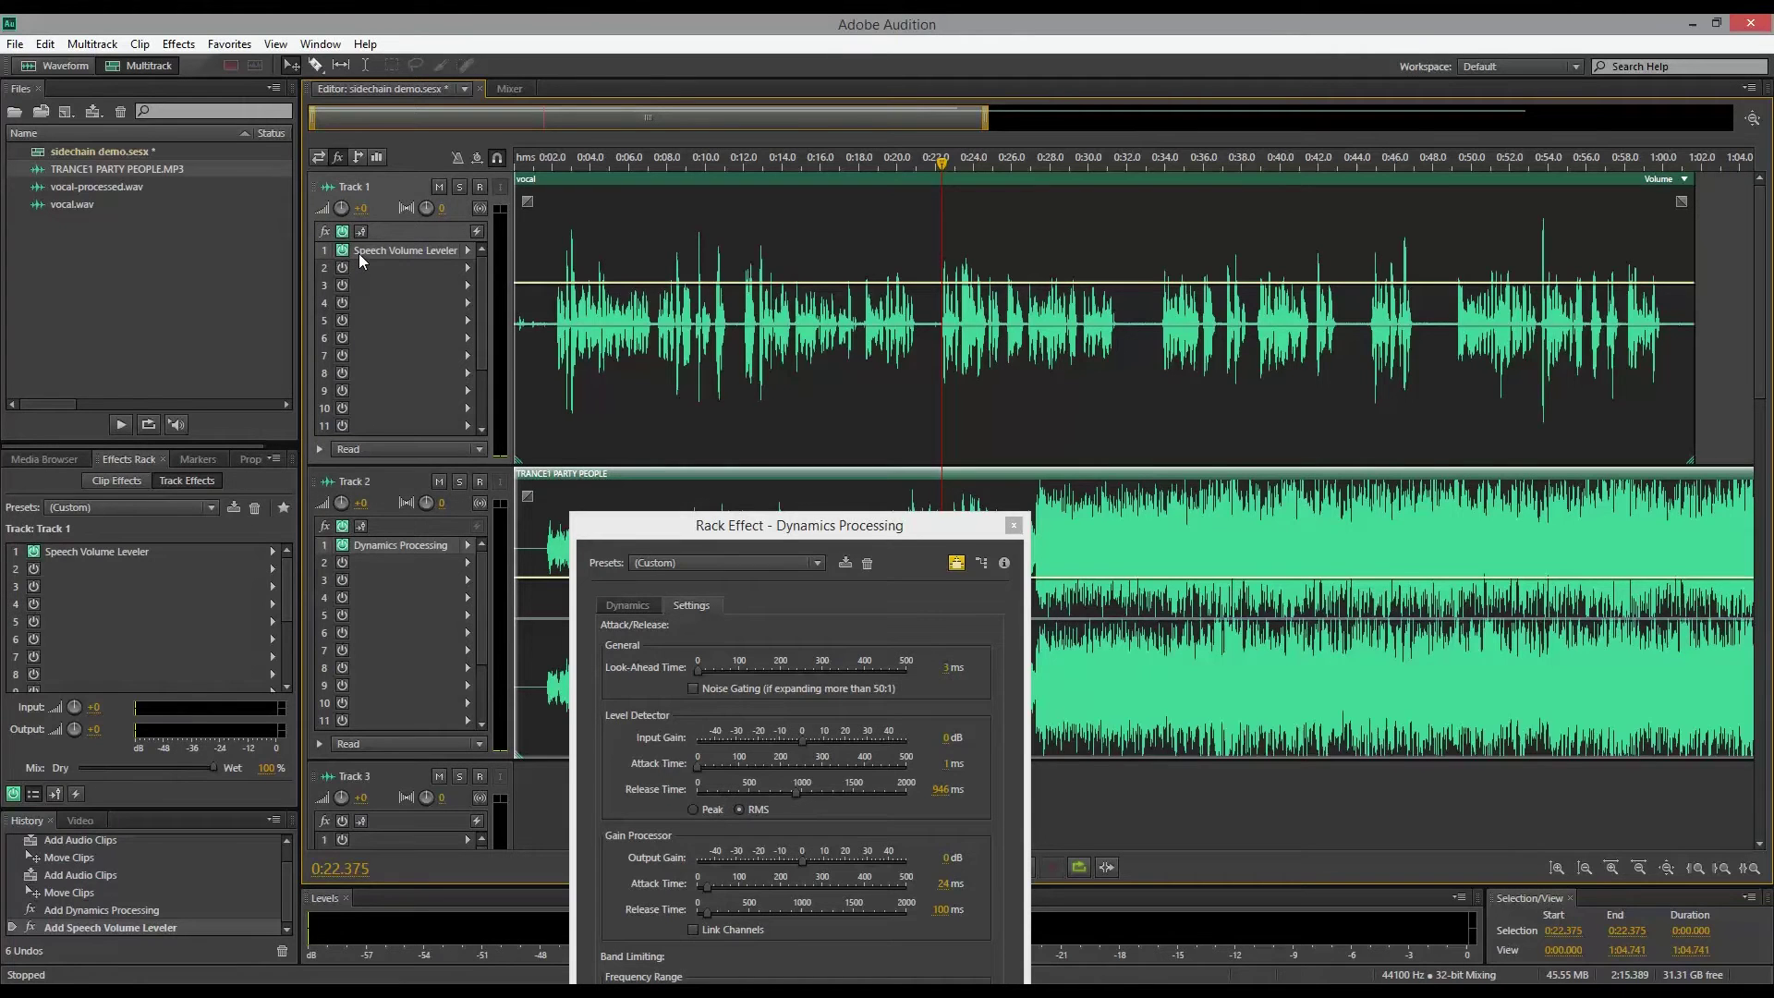
key("Delete")
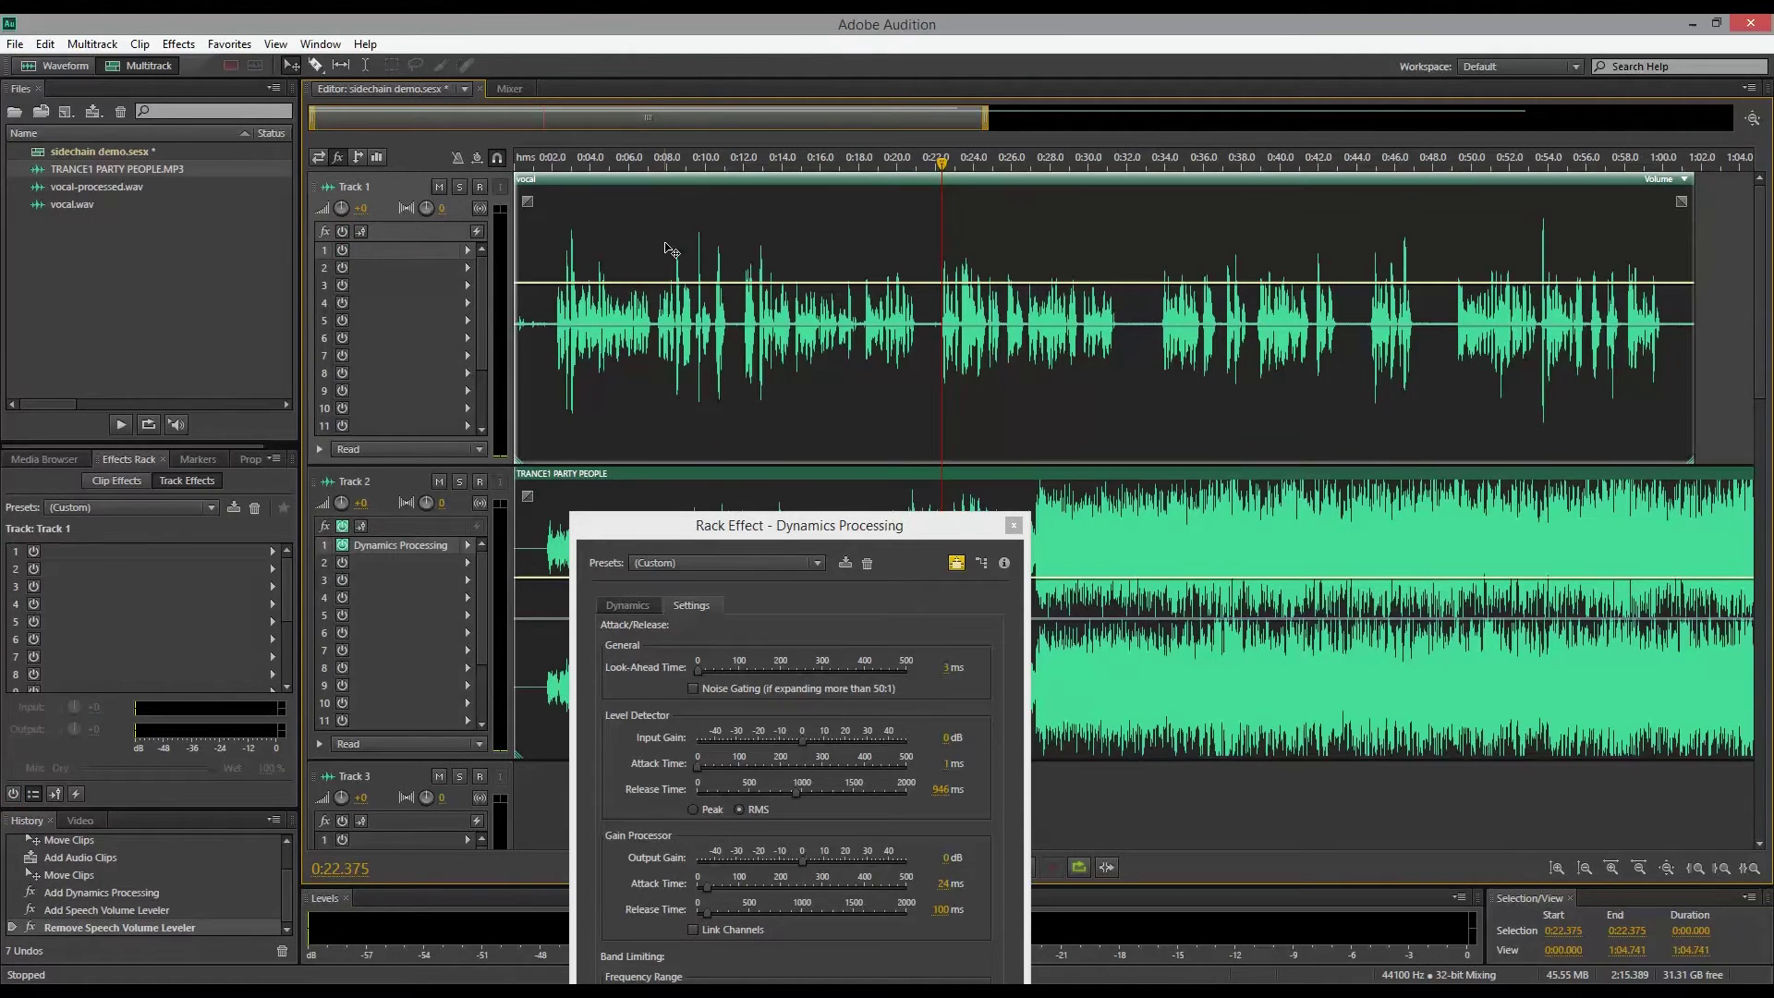
key("Delete")
Place vocal-processed.wav on Track 1 and TRANCE1 PARTY PEOPLE.MP3 on Track 2, both starting at 0:00.
left_click_drag(83, 188, 741, 246)
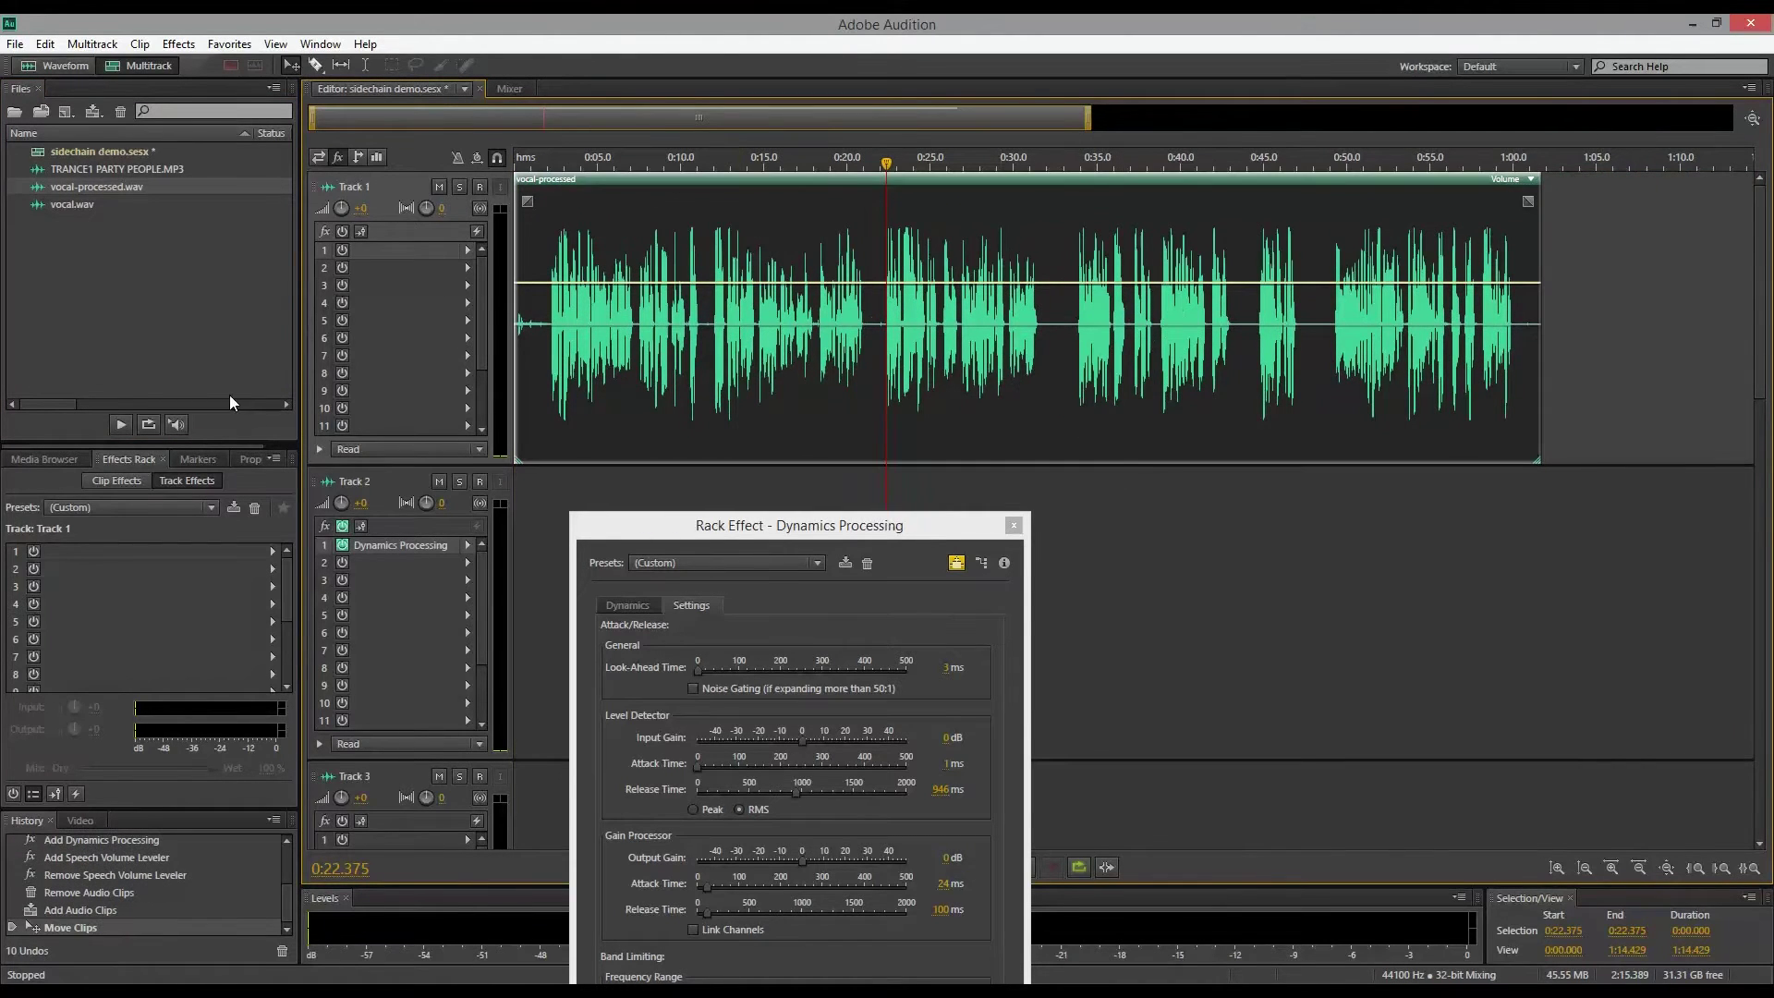
left_click_drag(85, 177, 663, 491)
left_click_drag(934, 508, 787, 506)
Play the session from the beginning to check how the processed vocal ducks the music, then close Dynamics Processing.
key("Home")
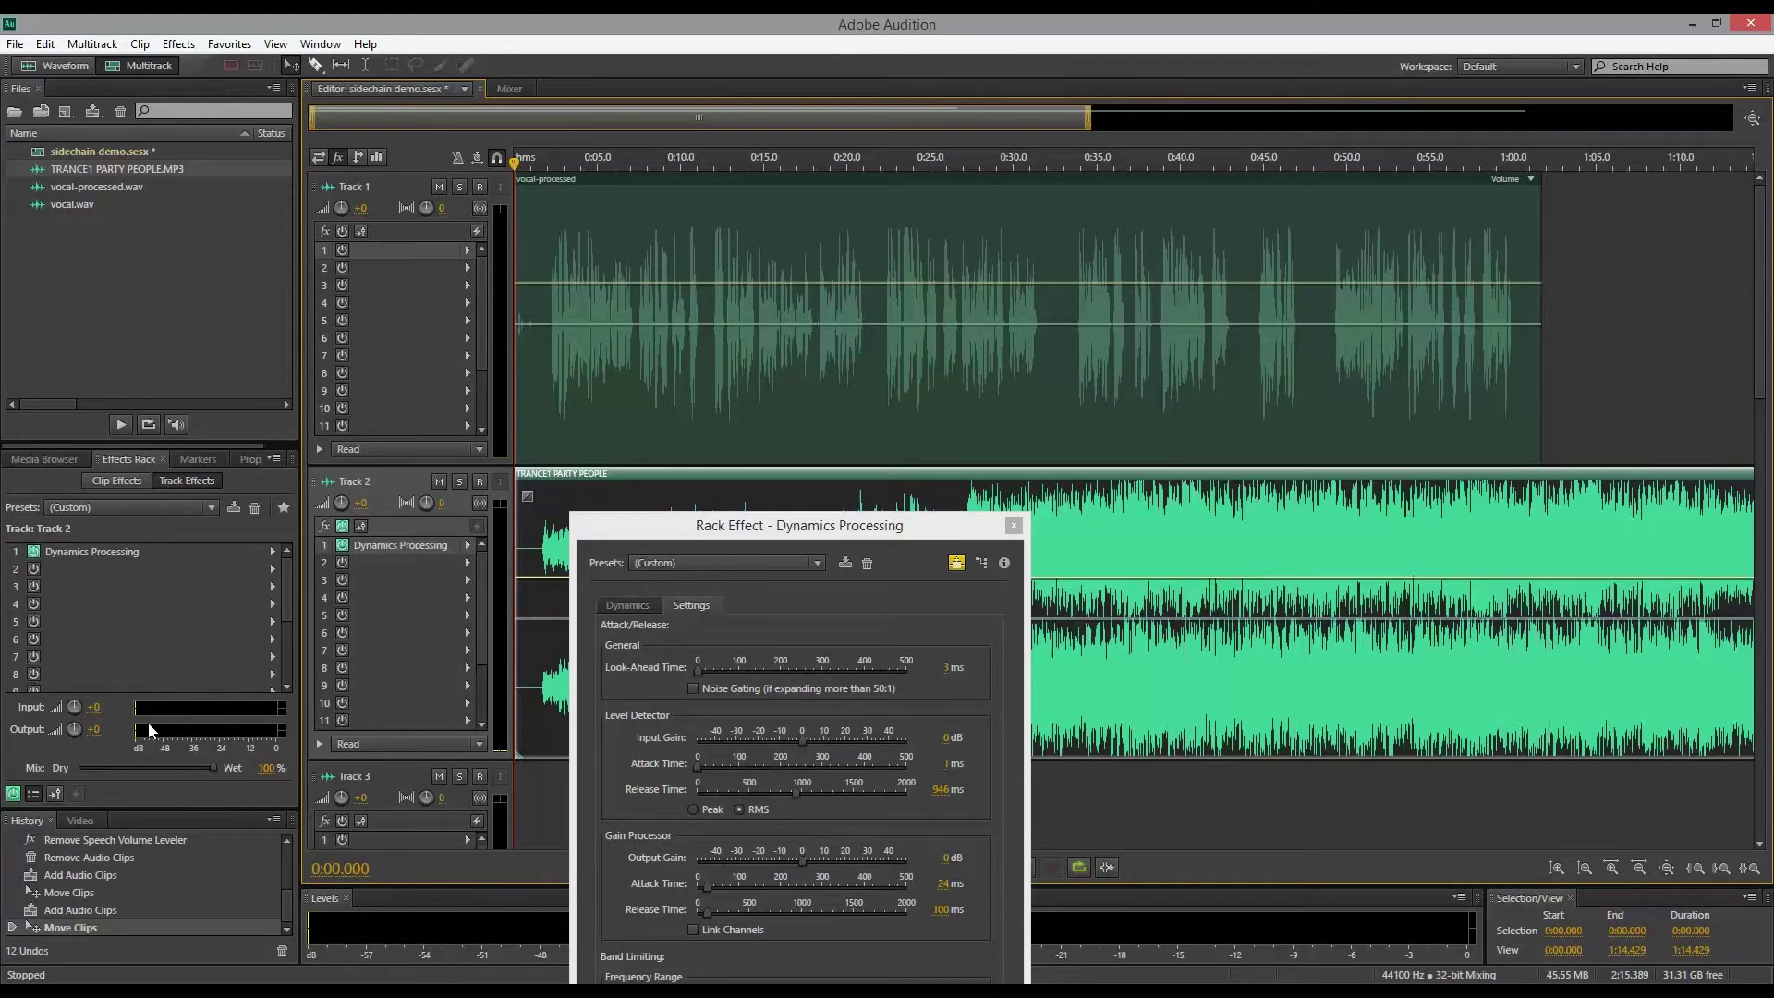
key("space")
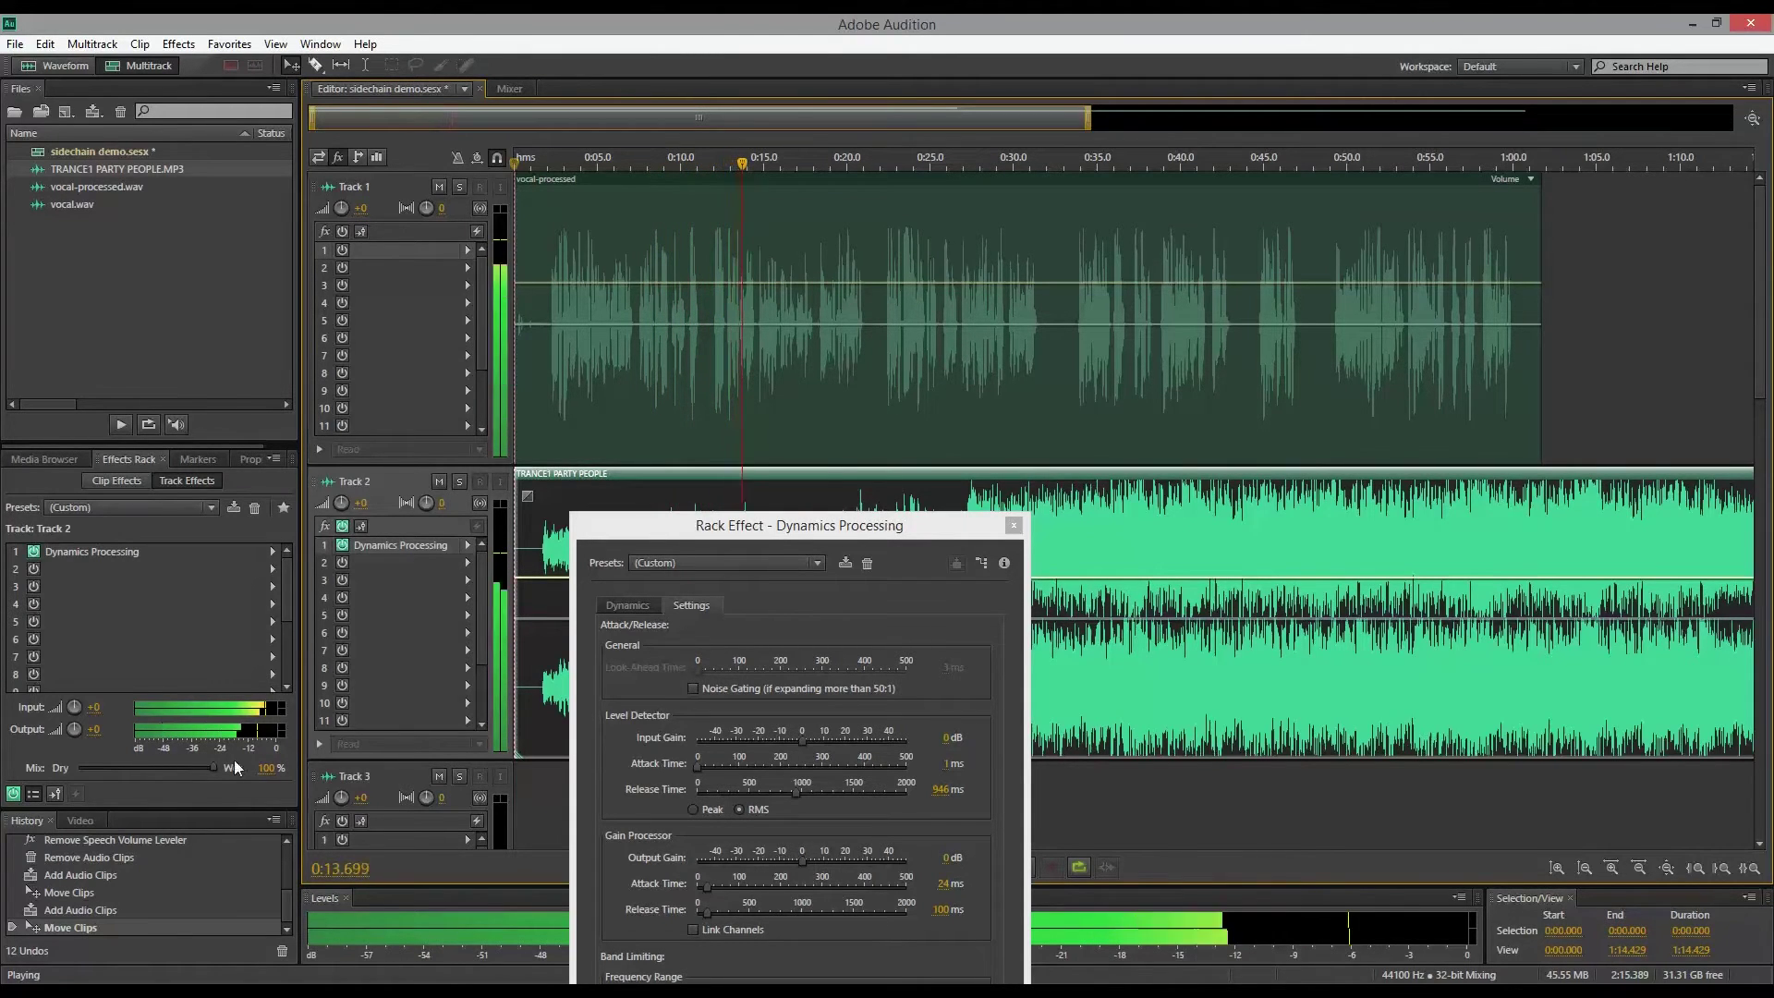
left_click_drag(751, 531, 1452, 146)
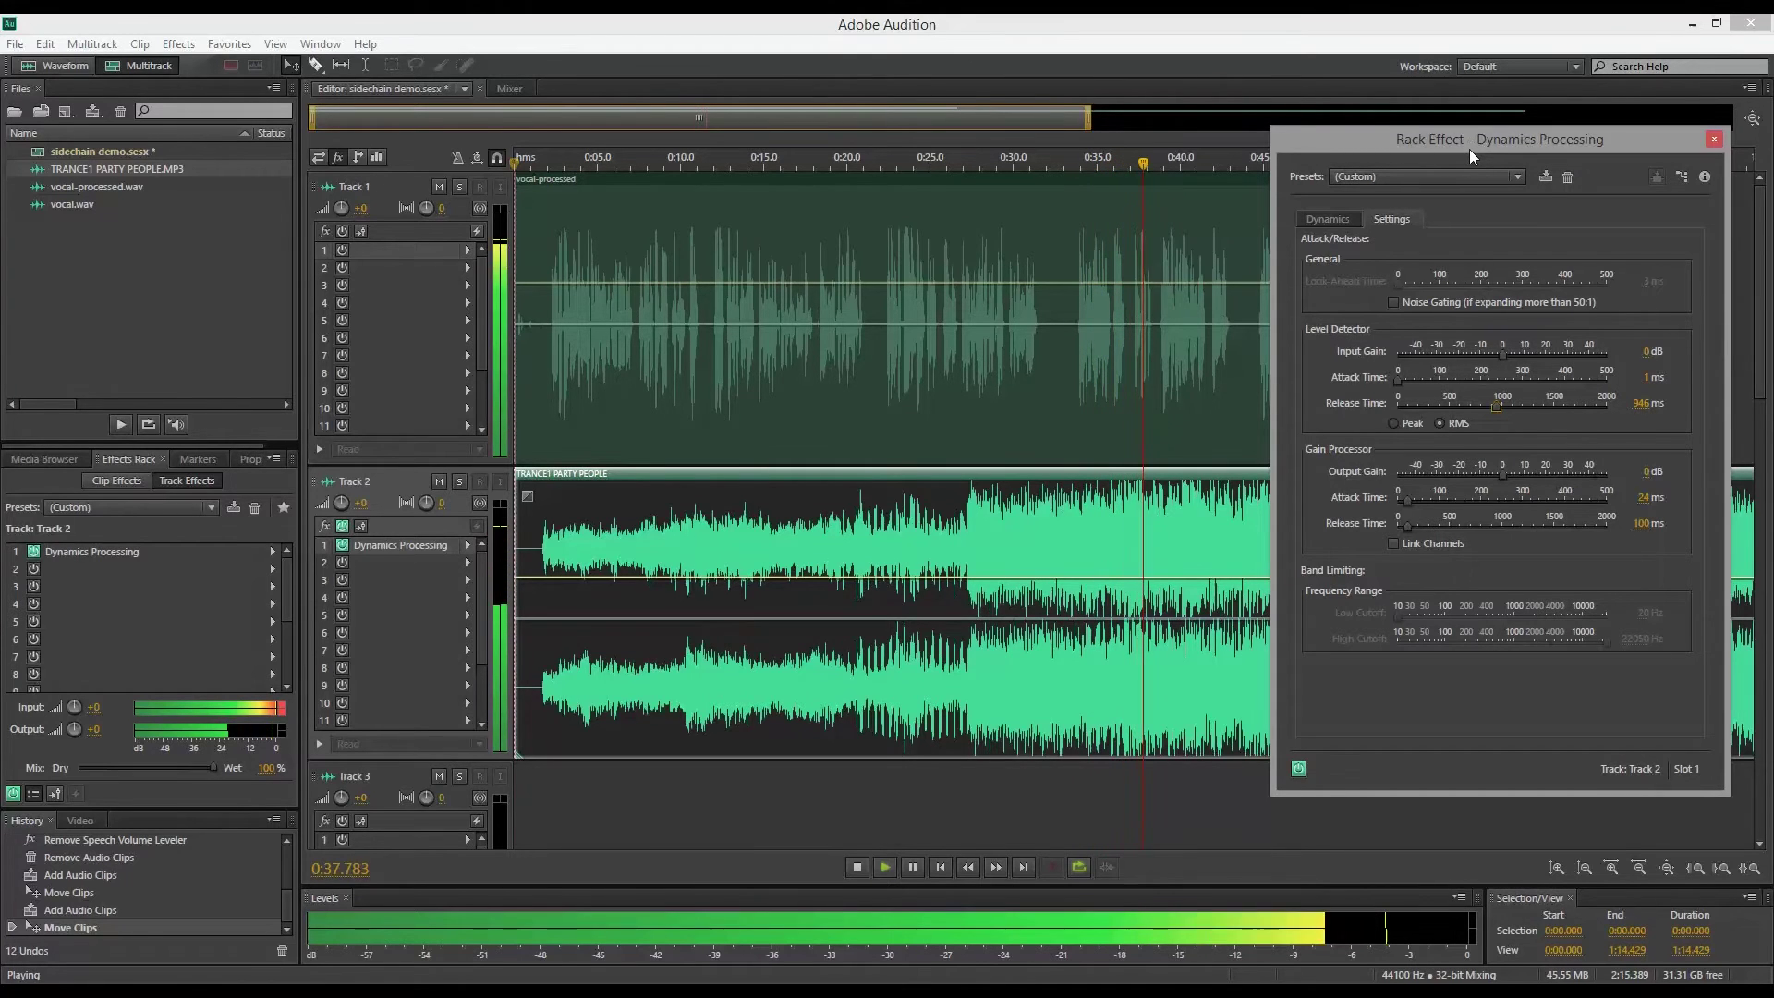
key("space")
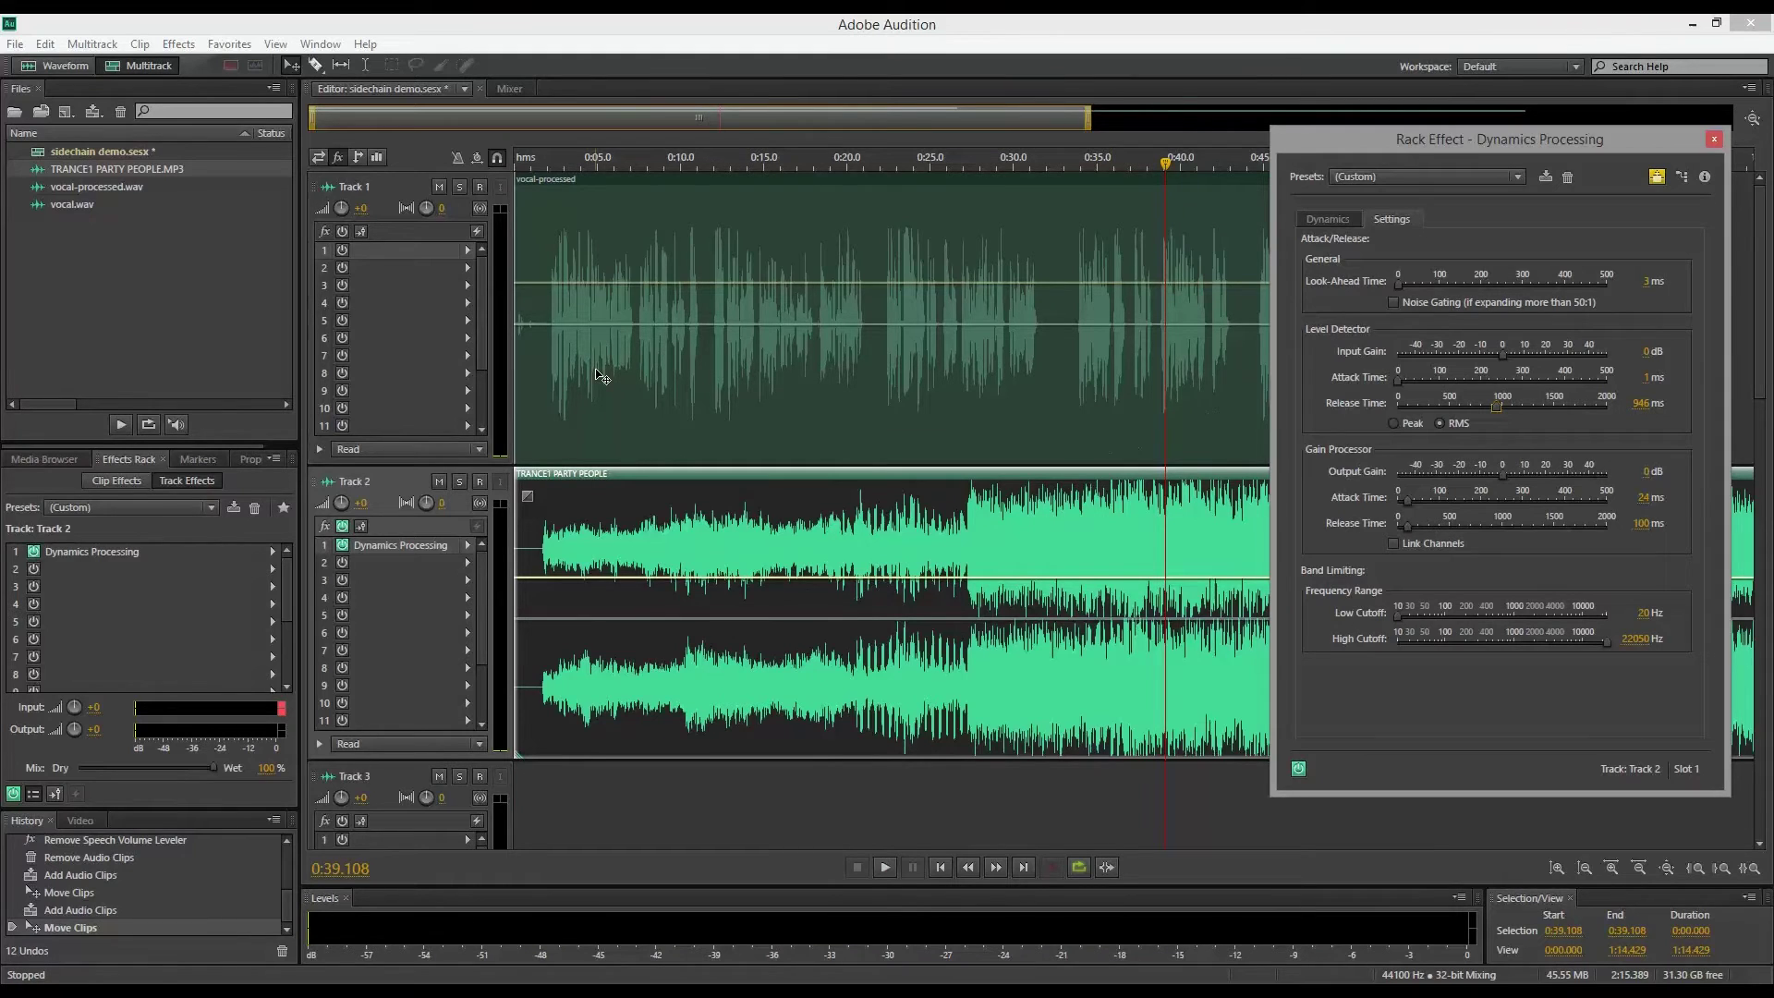
left_click(1712, 140)
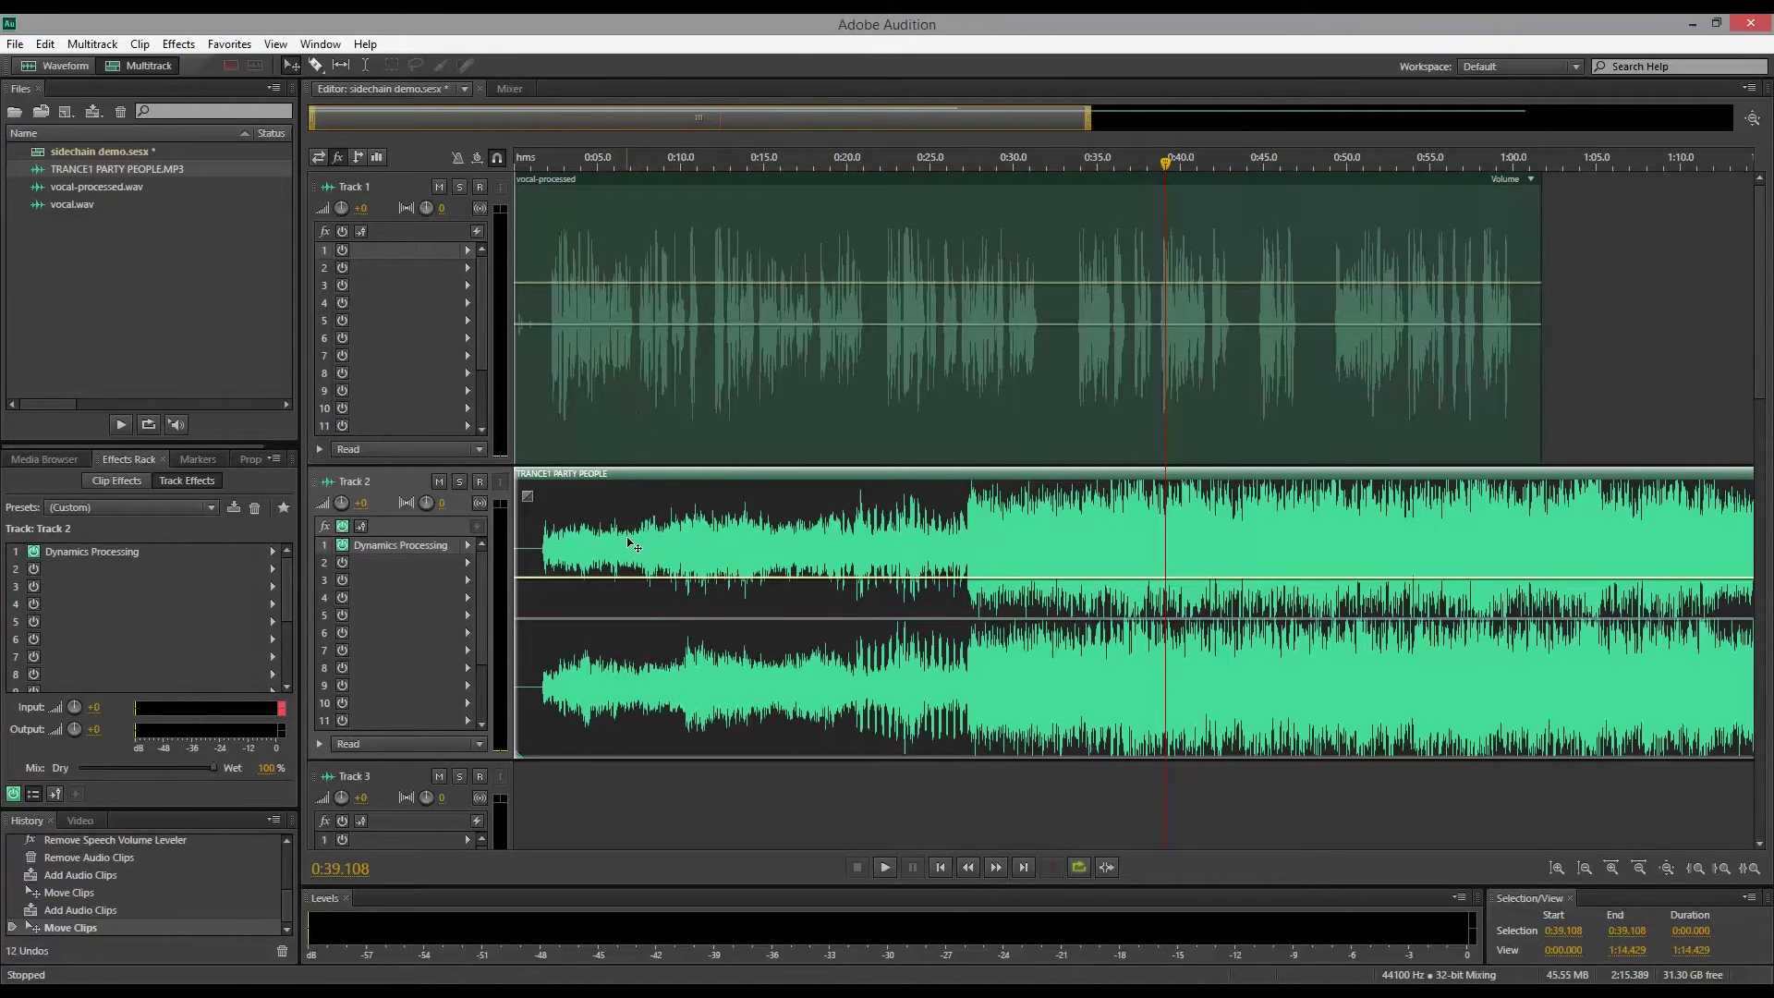
Review the side-chain input options, channel routing and dynamics curve of Track 2's Dynamics Processing.
double_click(440, 546)
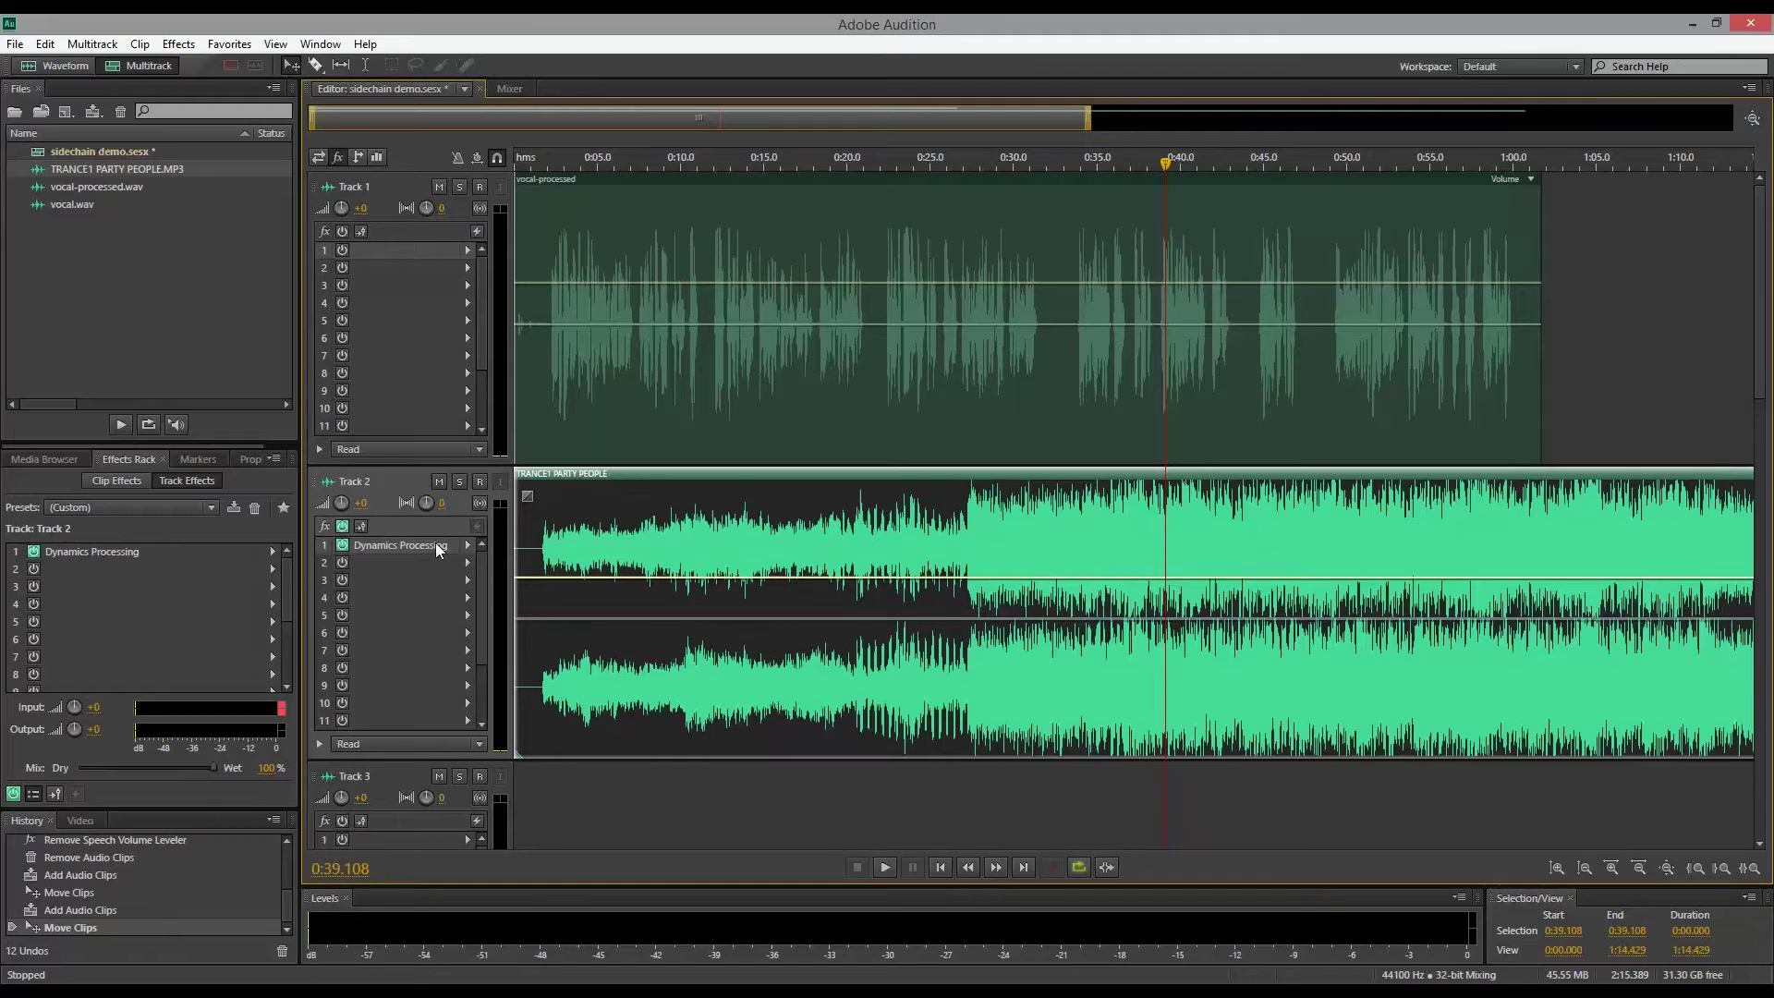
left_click_drag(1406, 139, 827, 183)
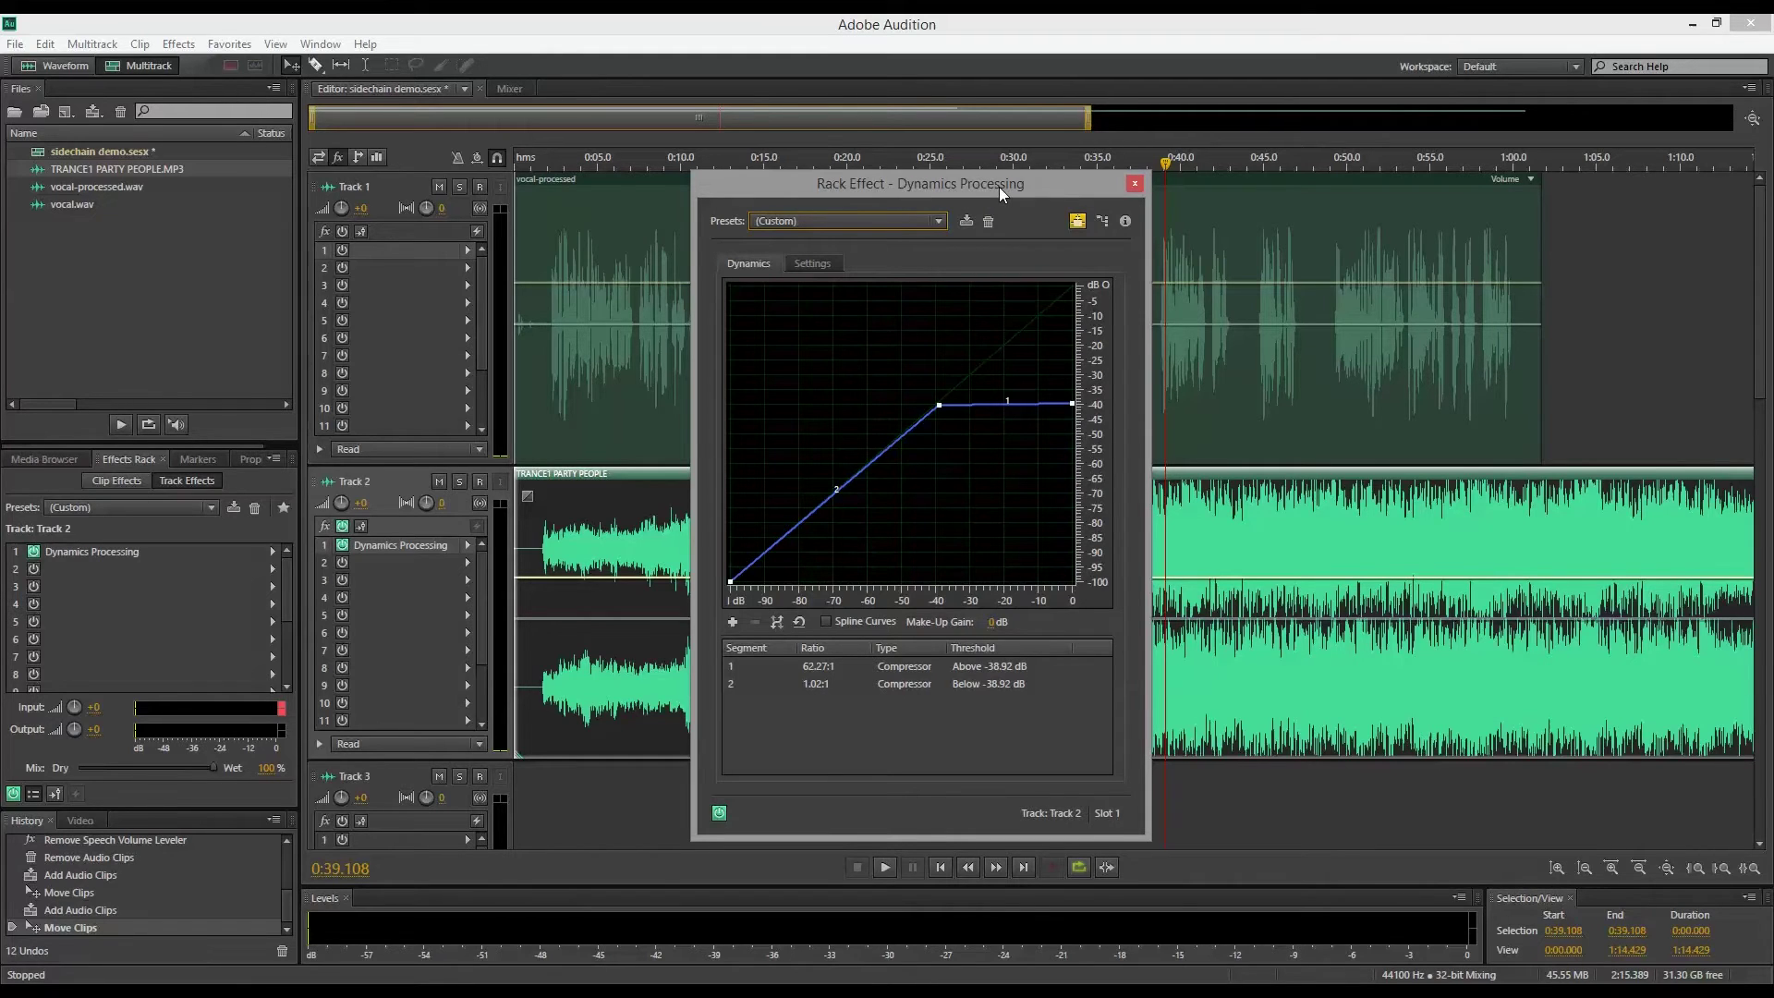
left_click(1077, 226)
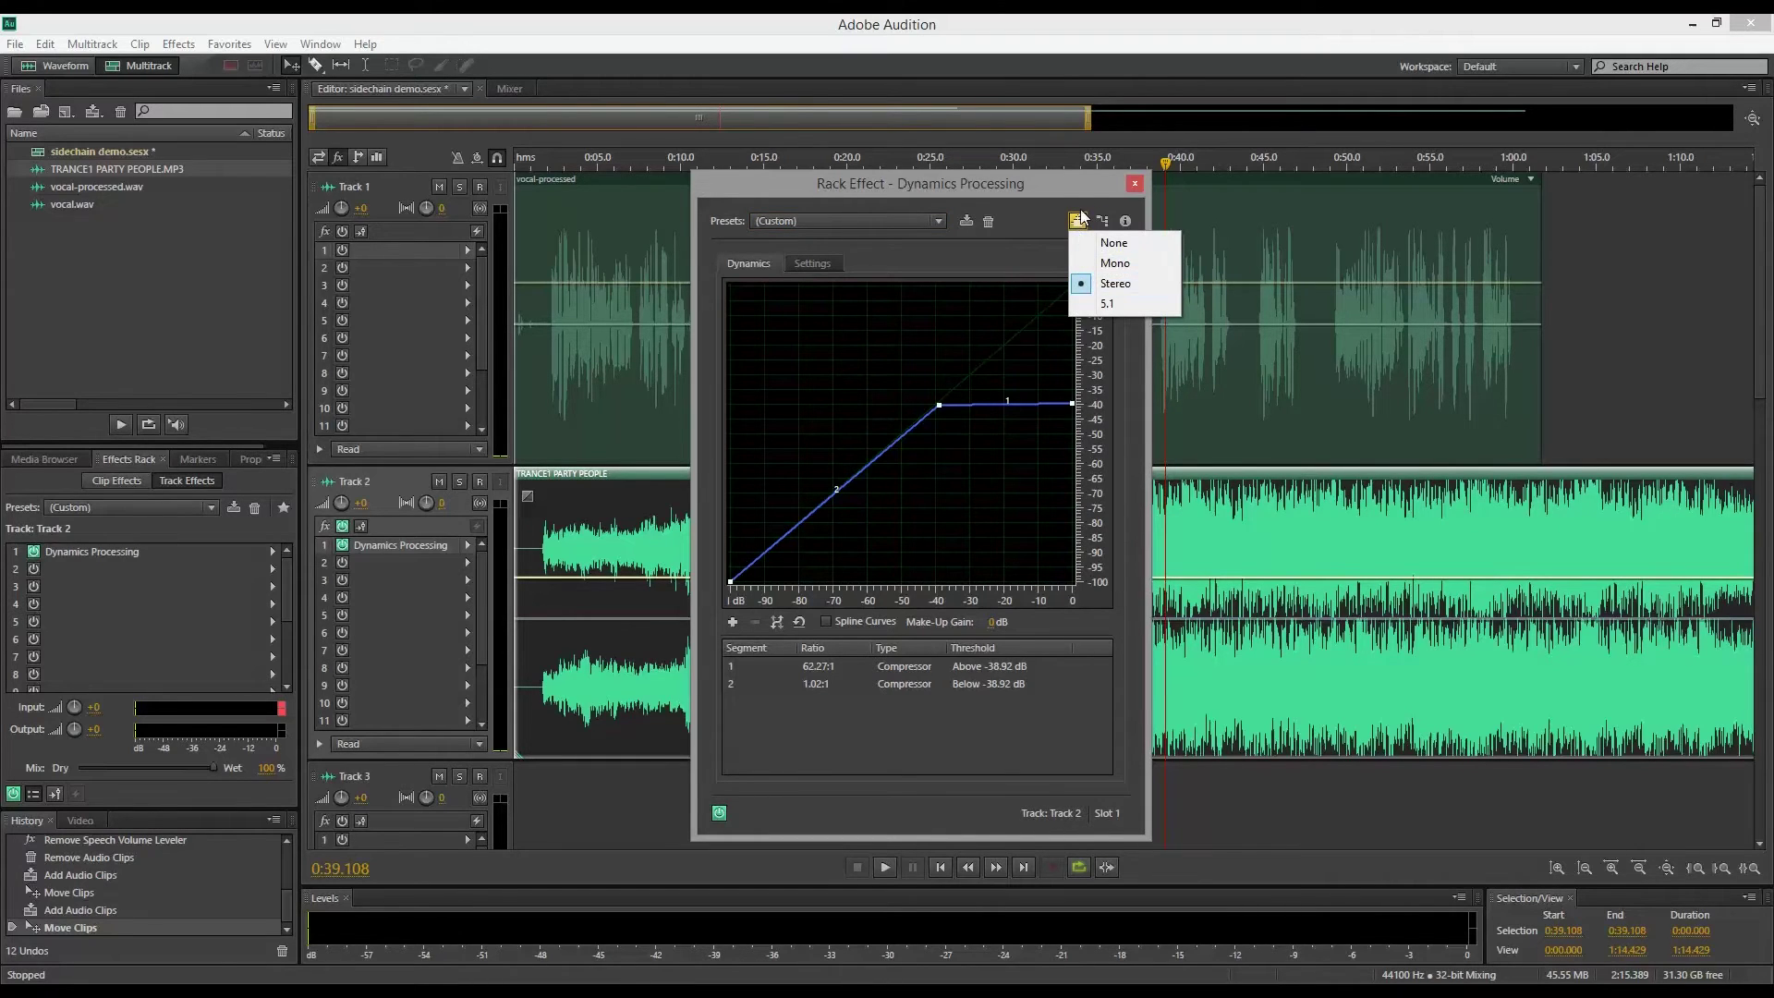
left_click(1083, 188)
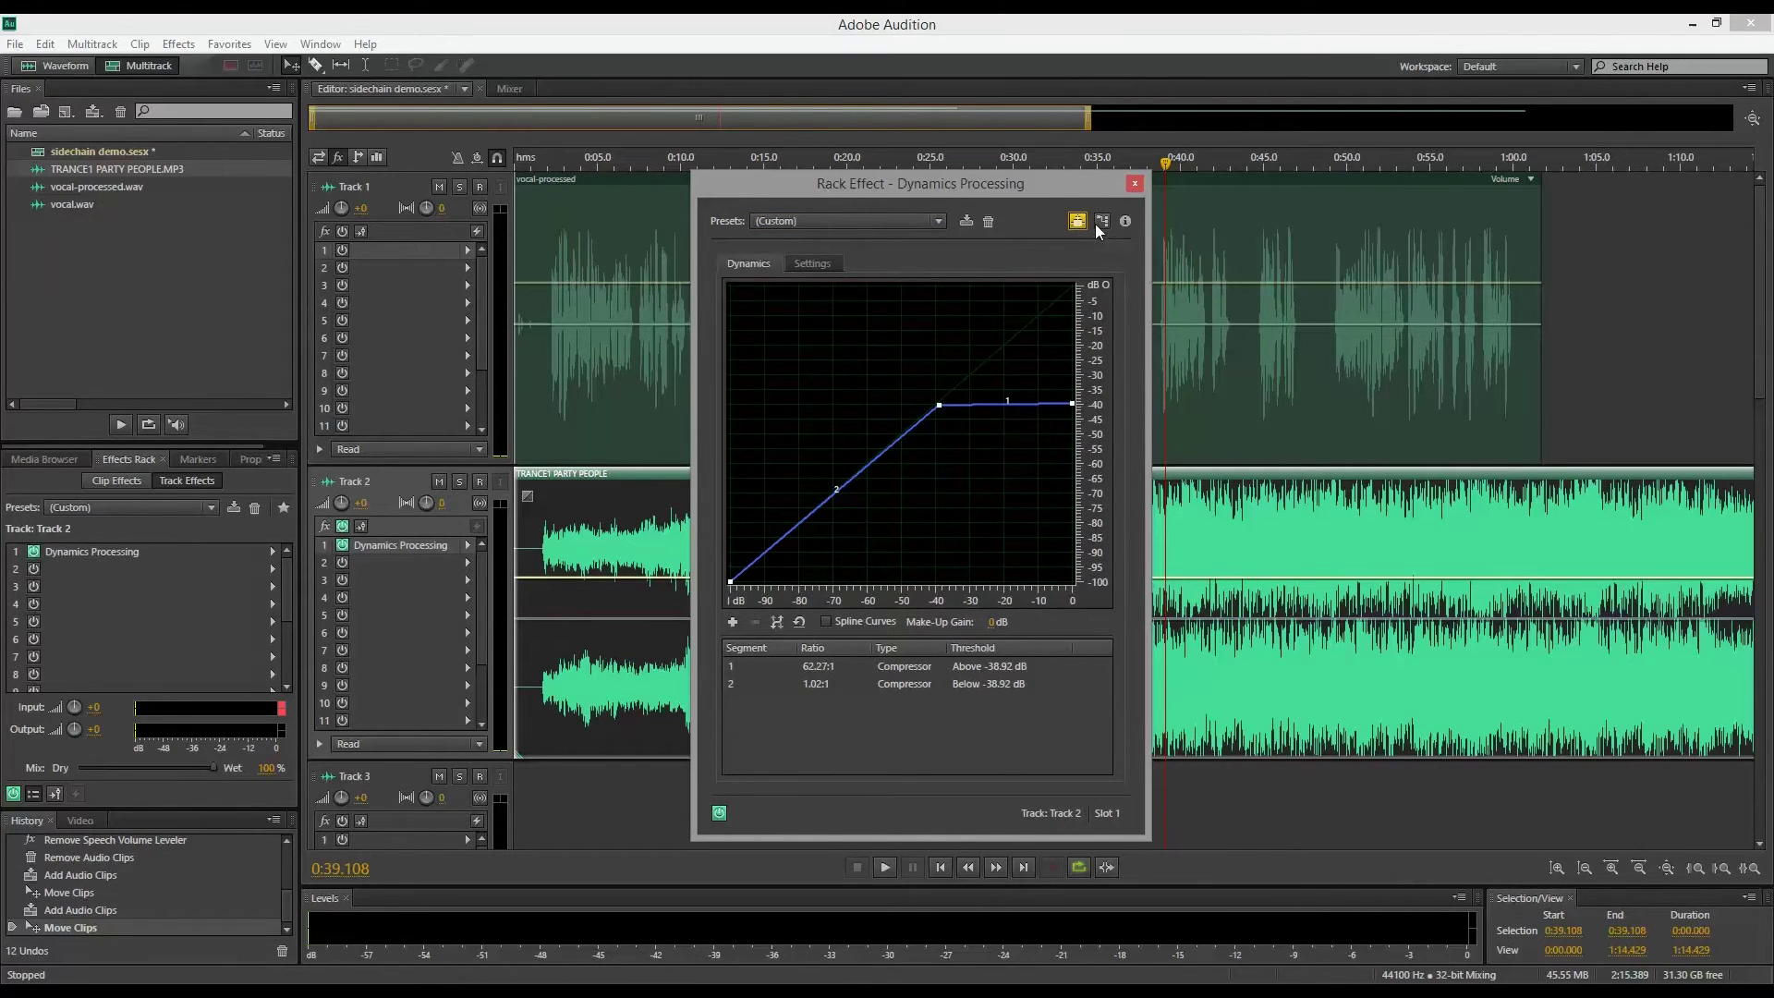
left_click(1104, 221)
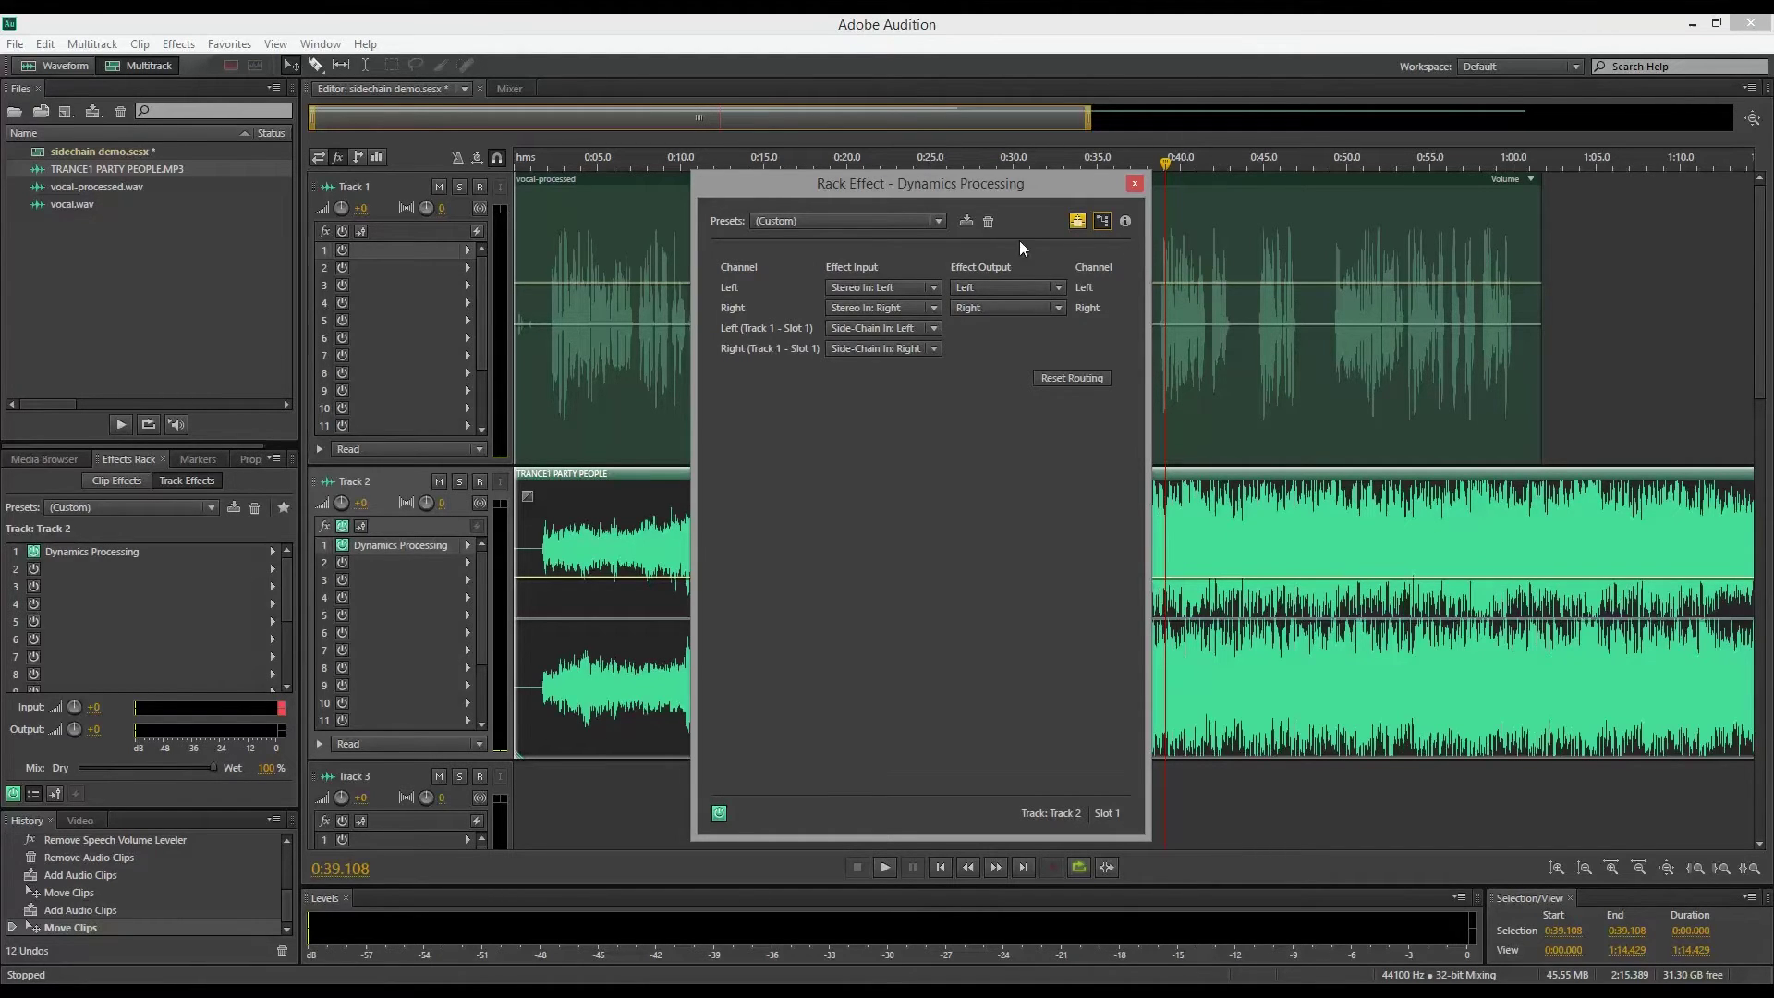
left_click(1099, 222)
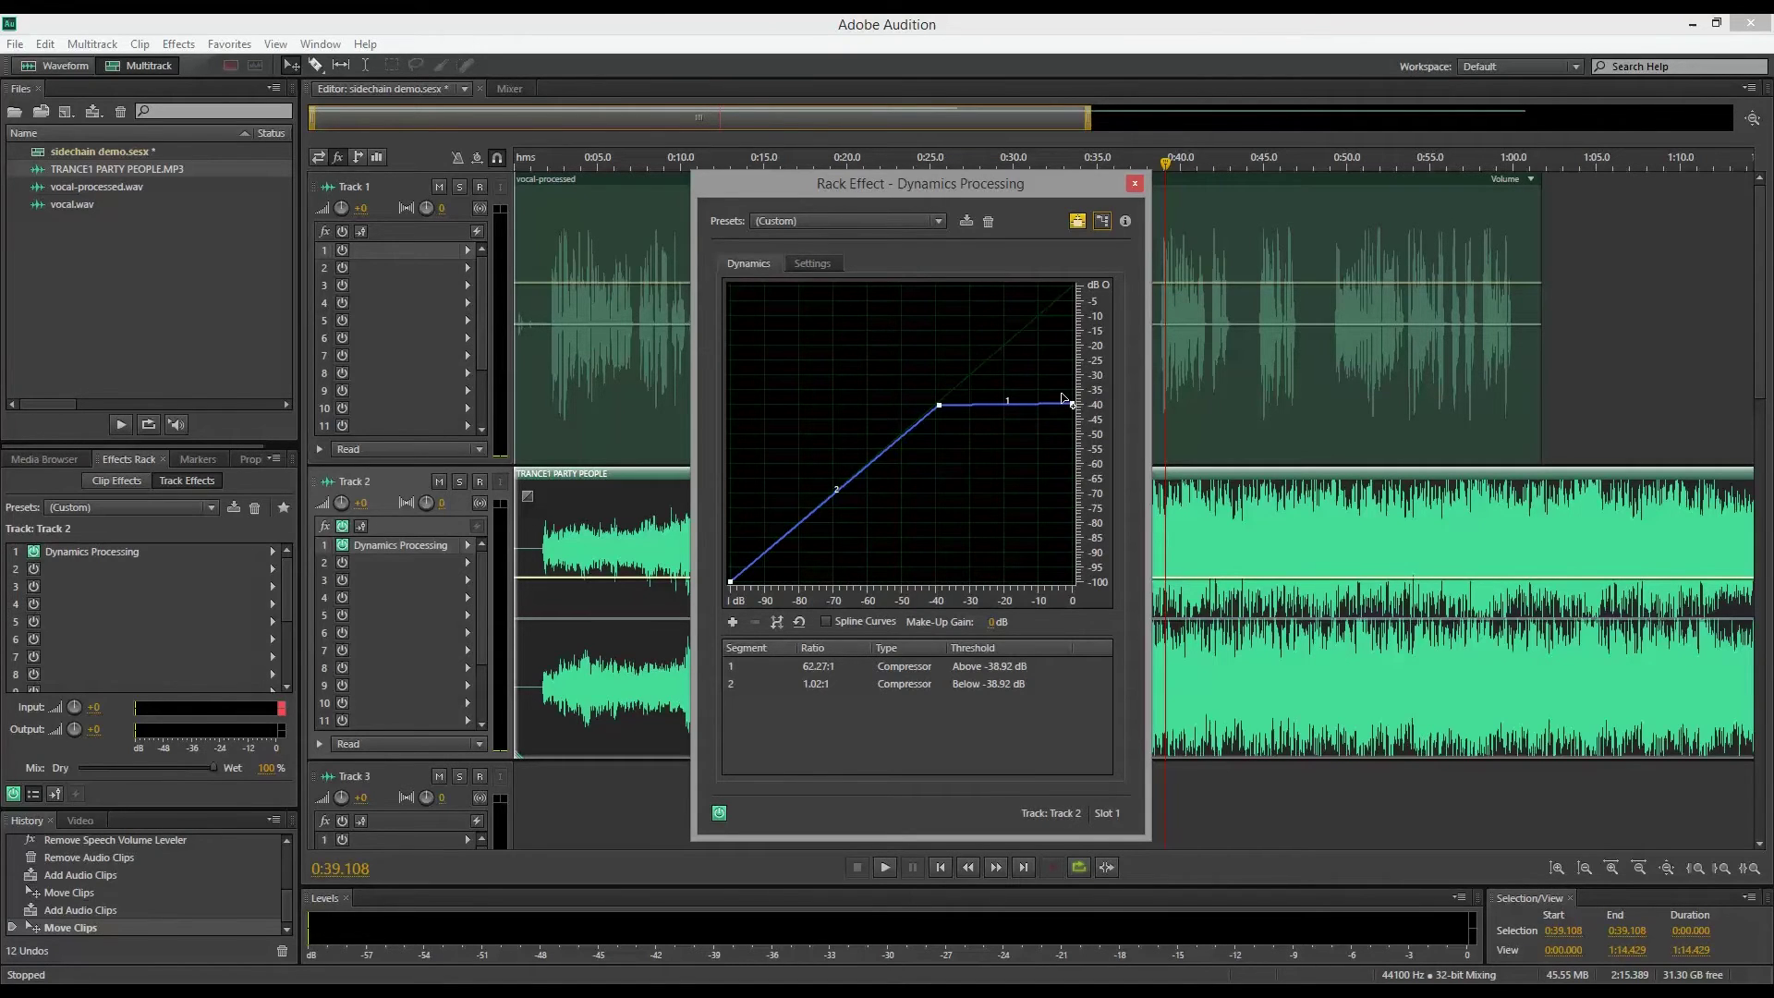
left_click(1134, 184)
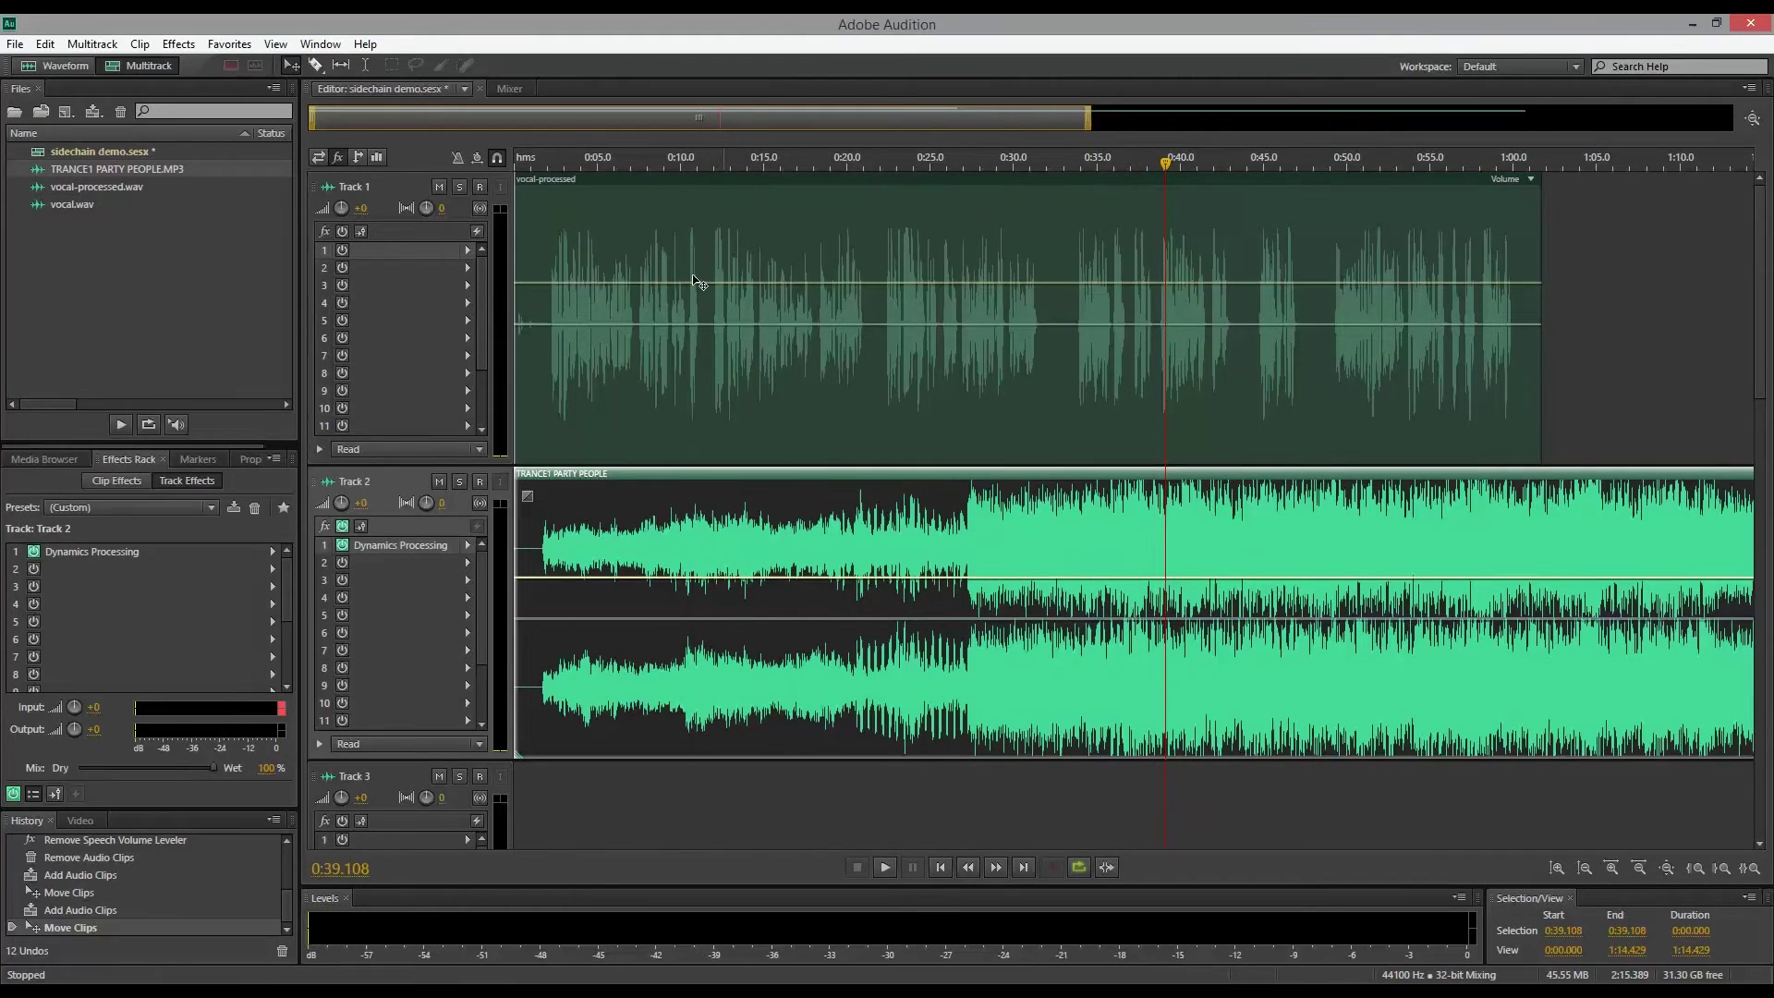
Check the side-chain destination assigned to Track 1's first send, and return the track controls to the effects view.
left_click(488, 321)
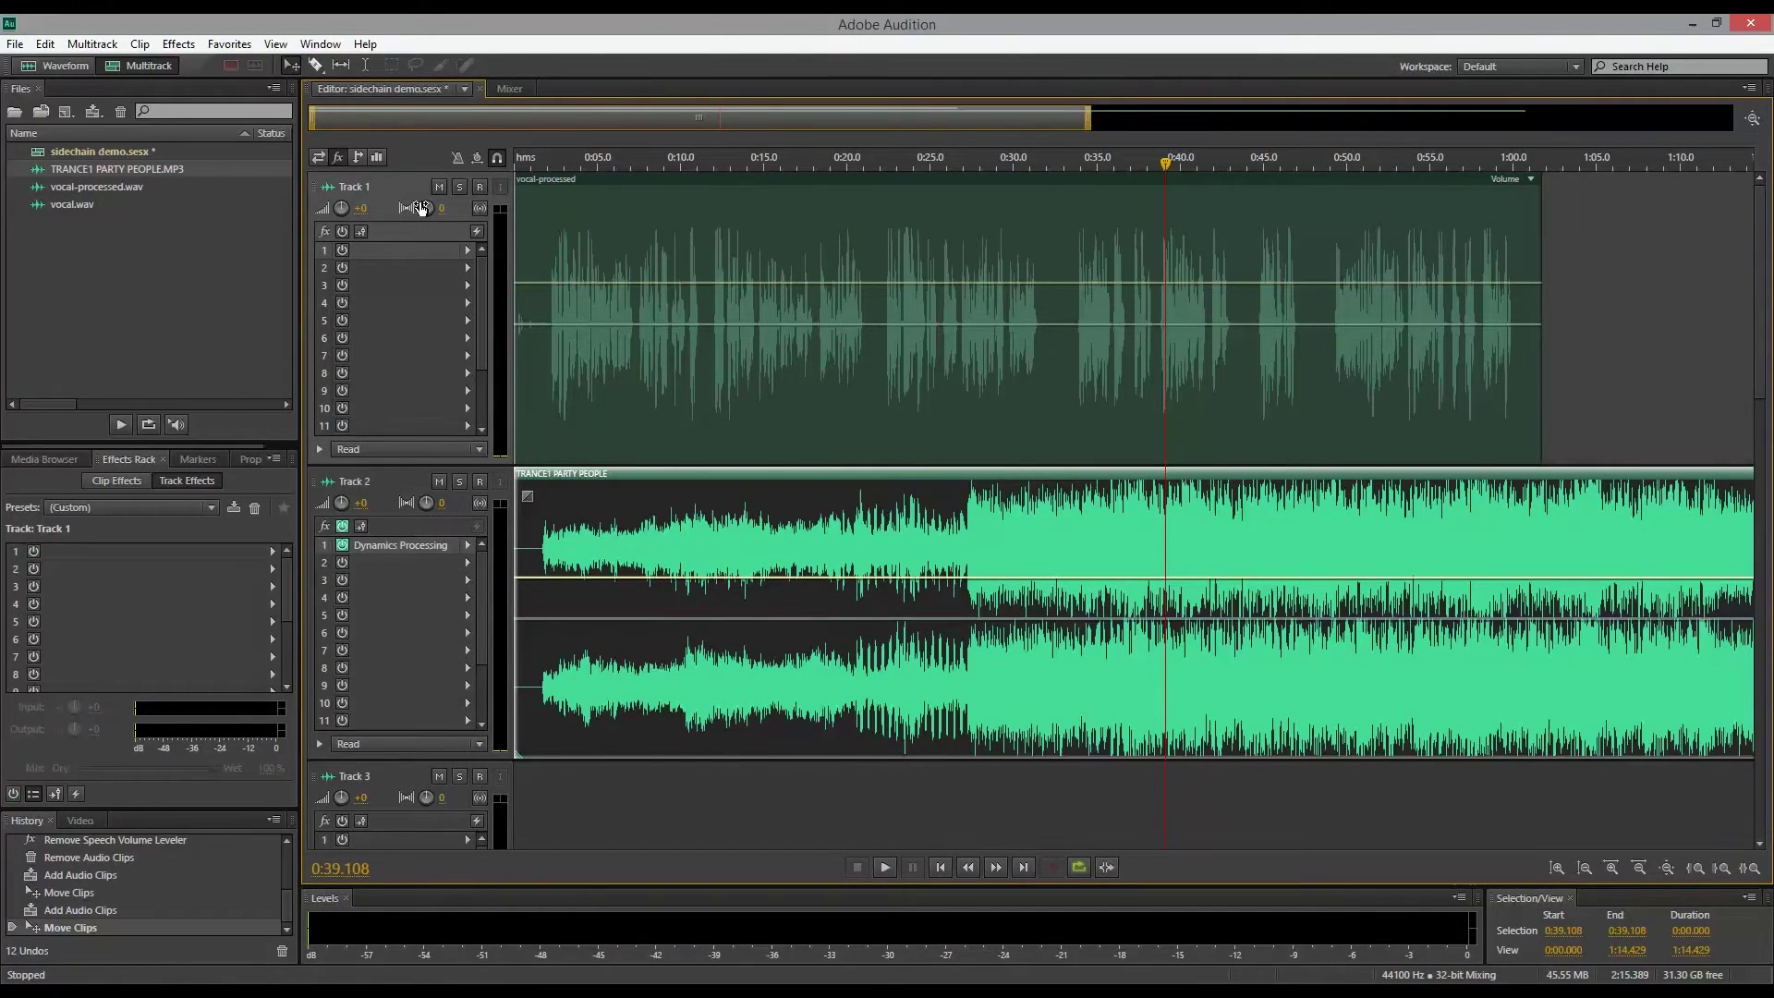
left_click(358, 157)
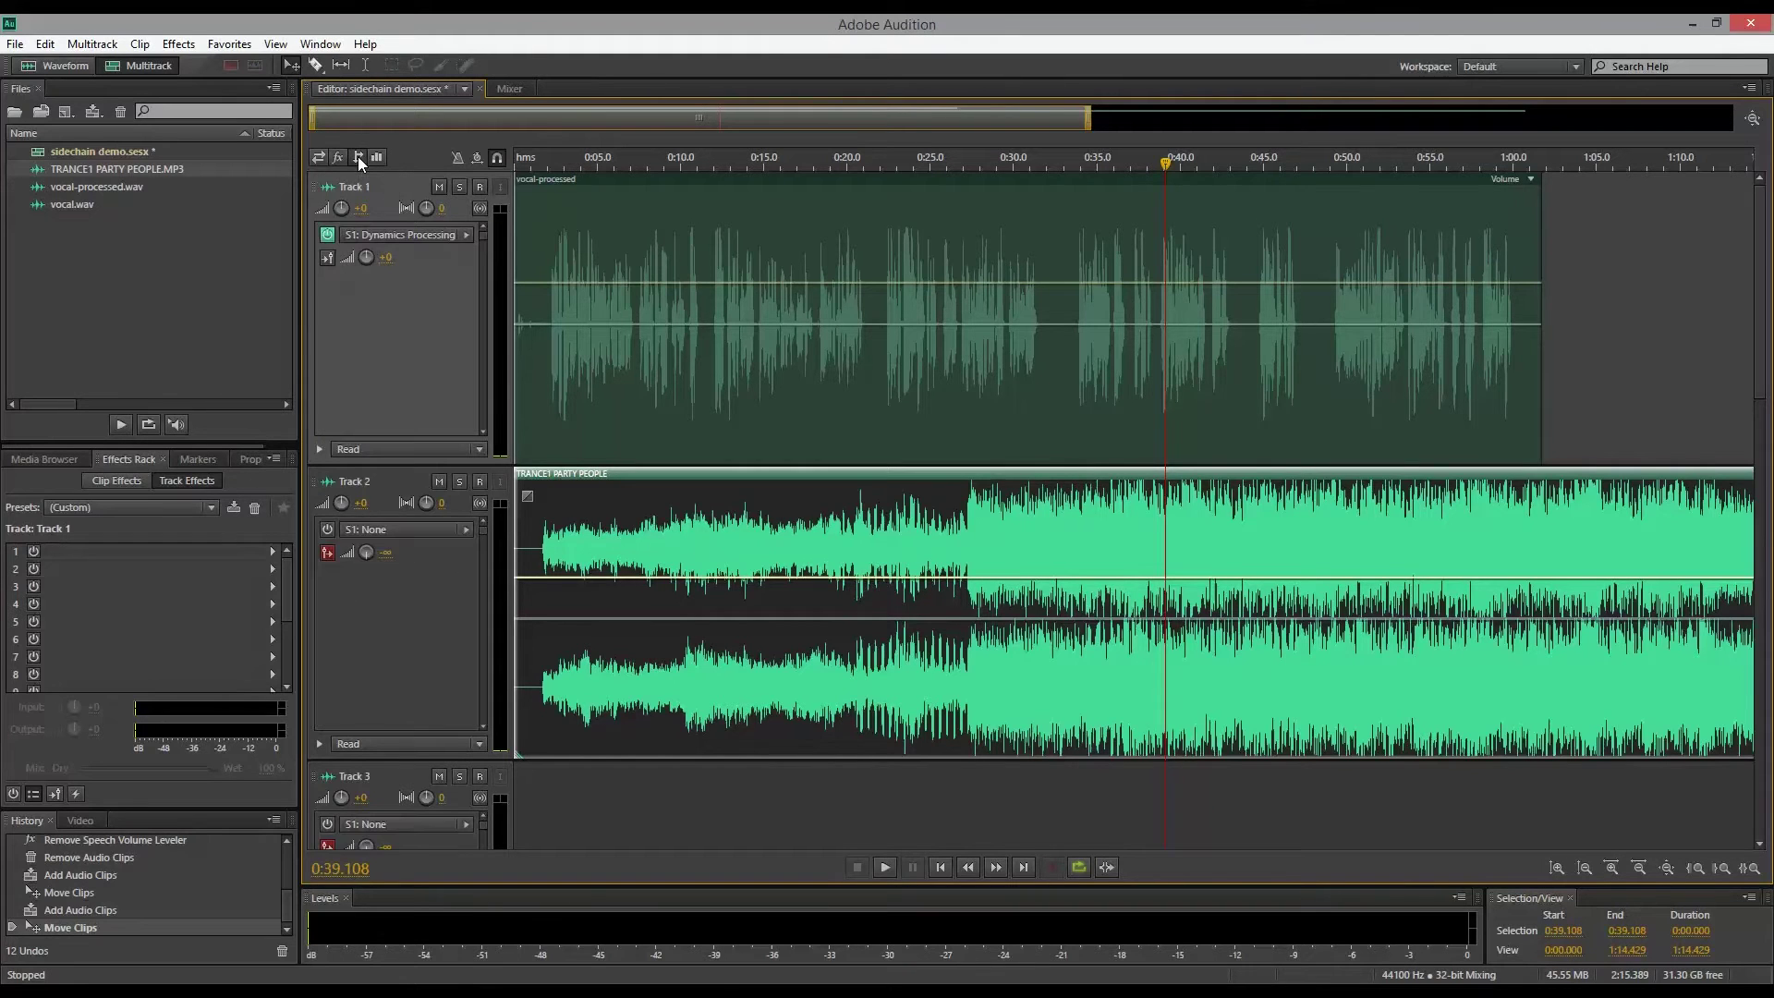
left_click(466, 235)
mouse_move(535, 291)
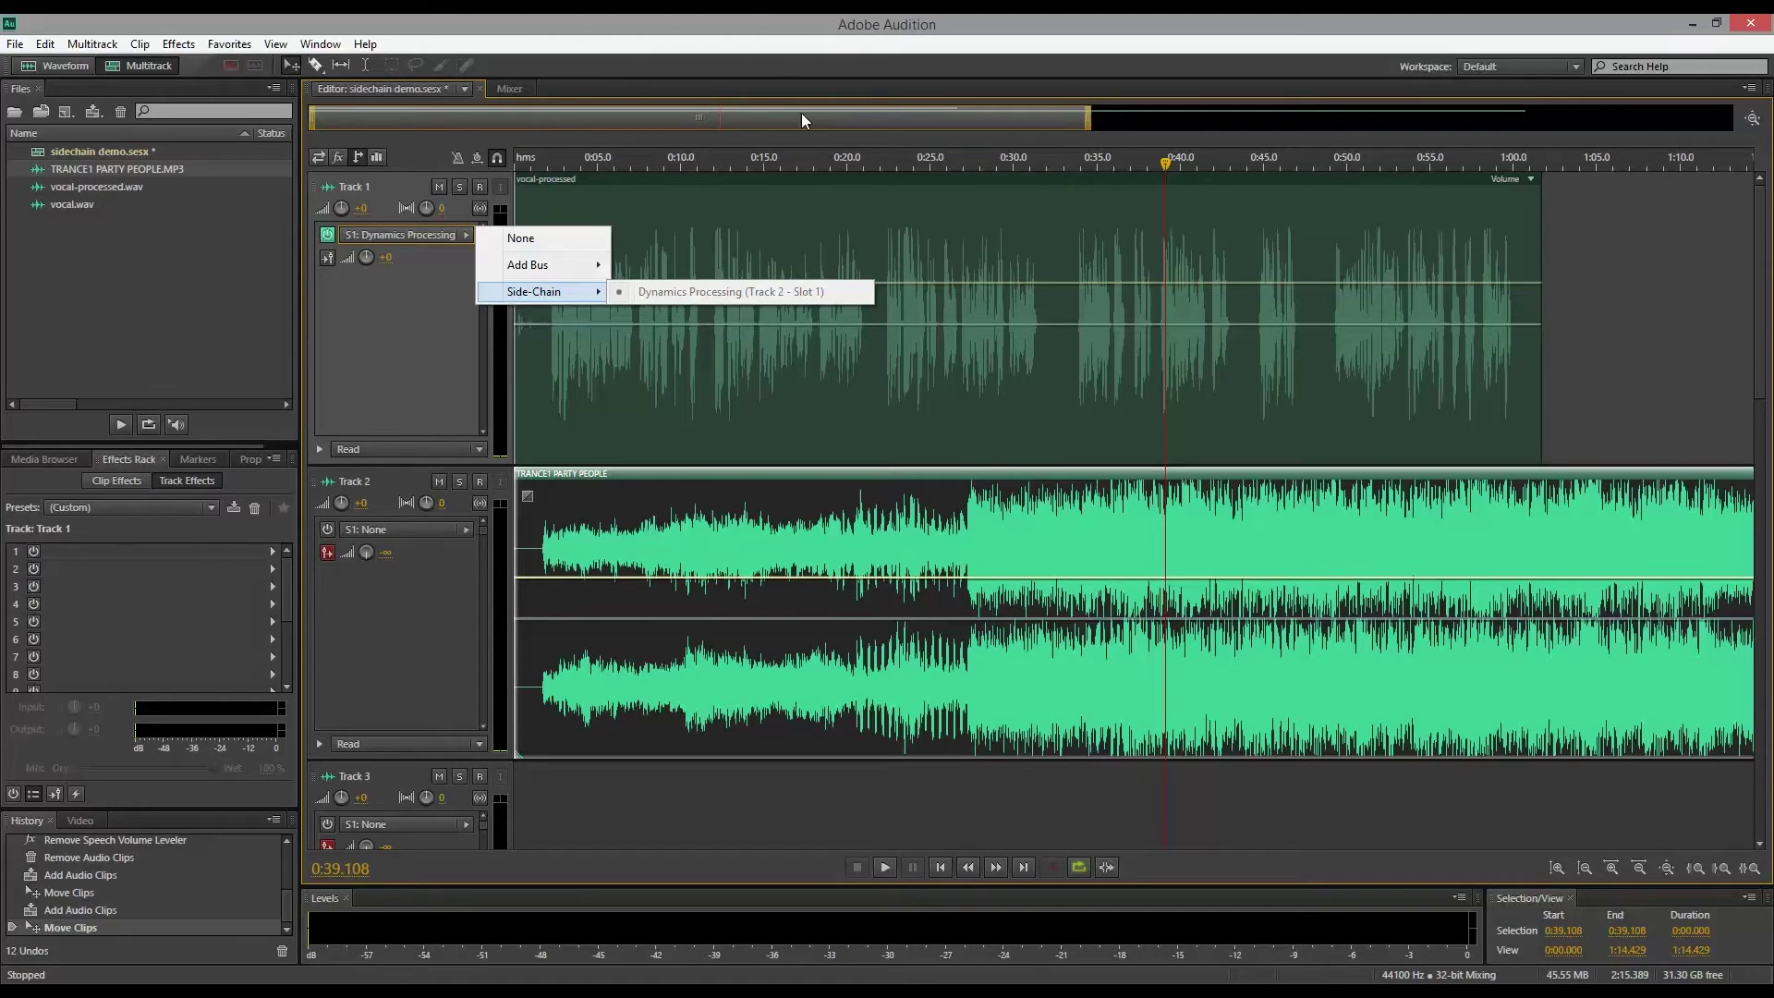
left_click(783, 24)
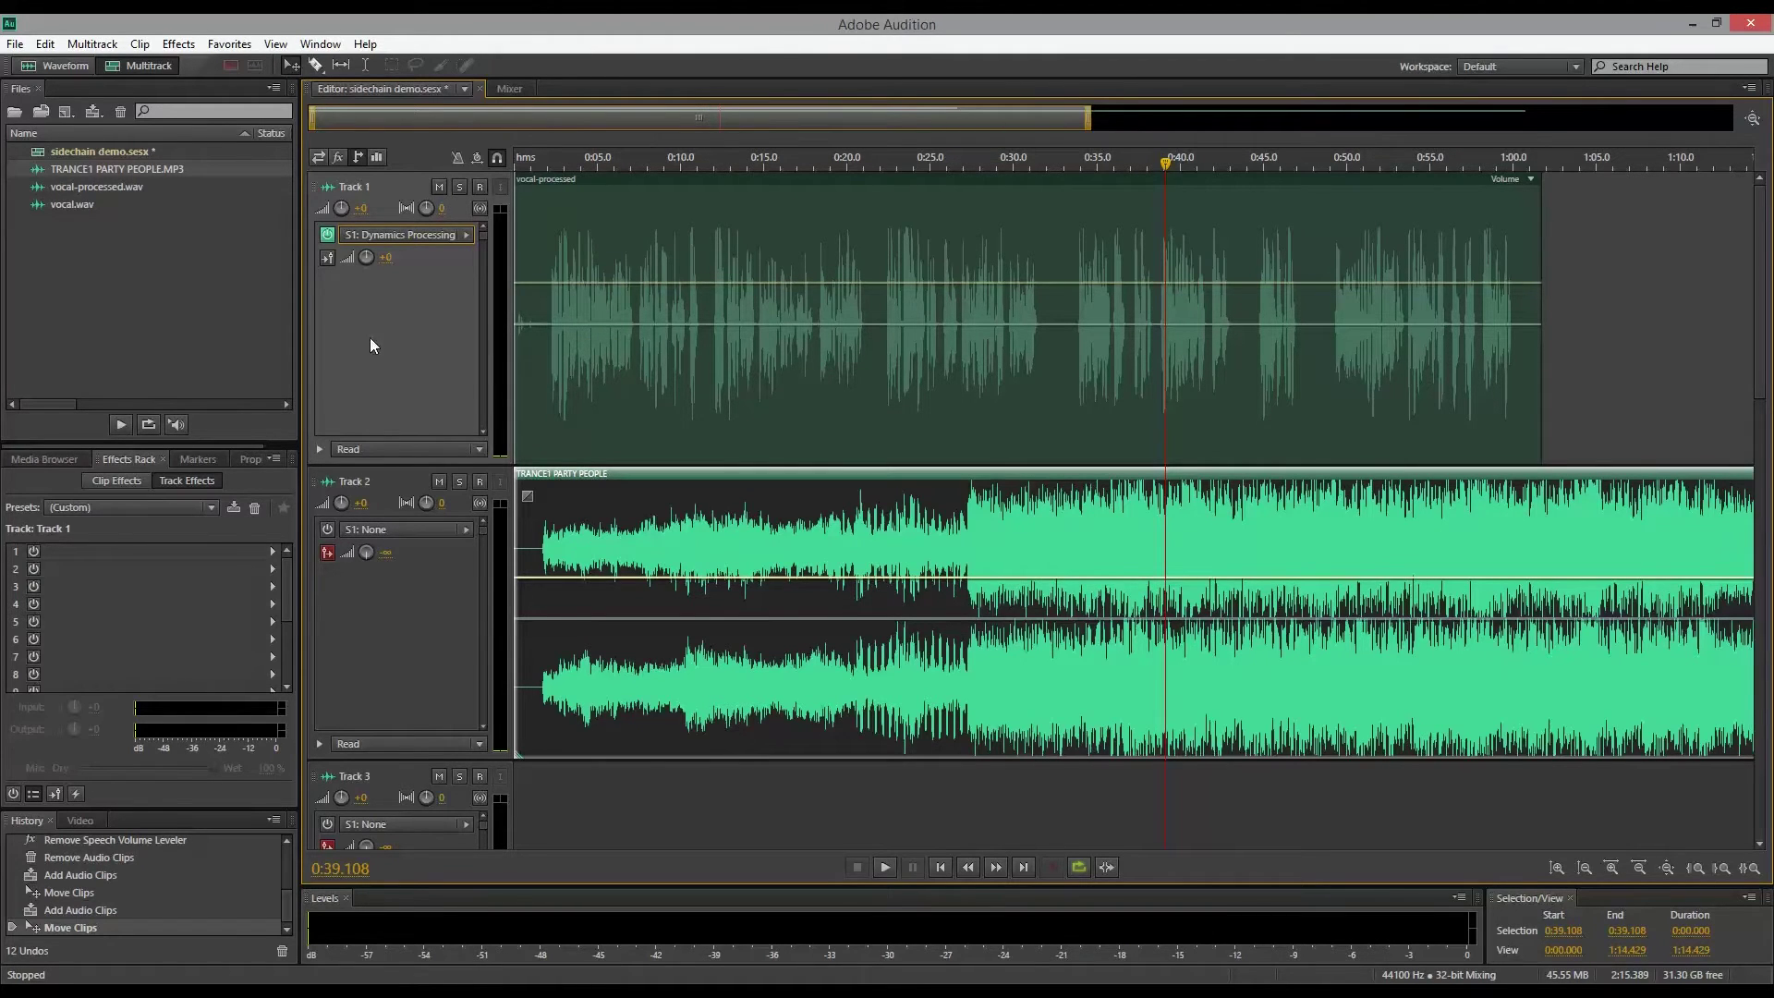
left_click(338, 158)
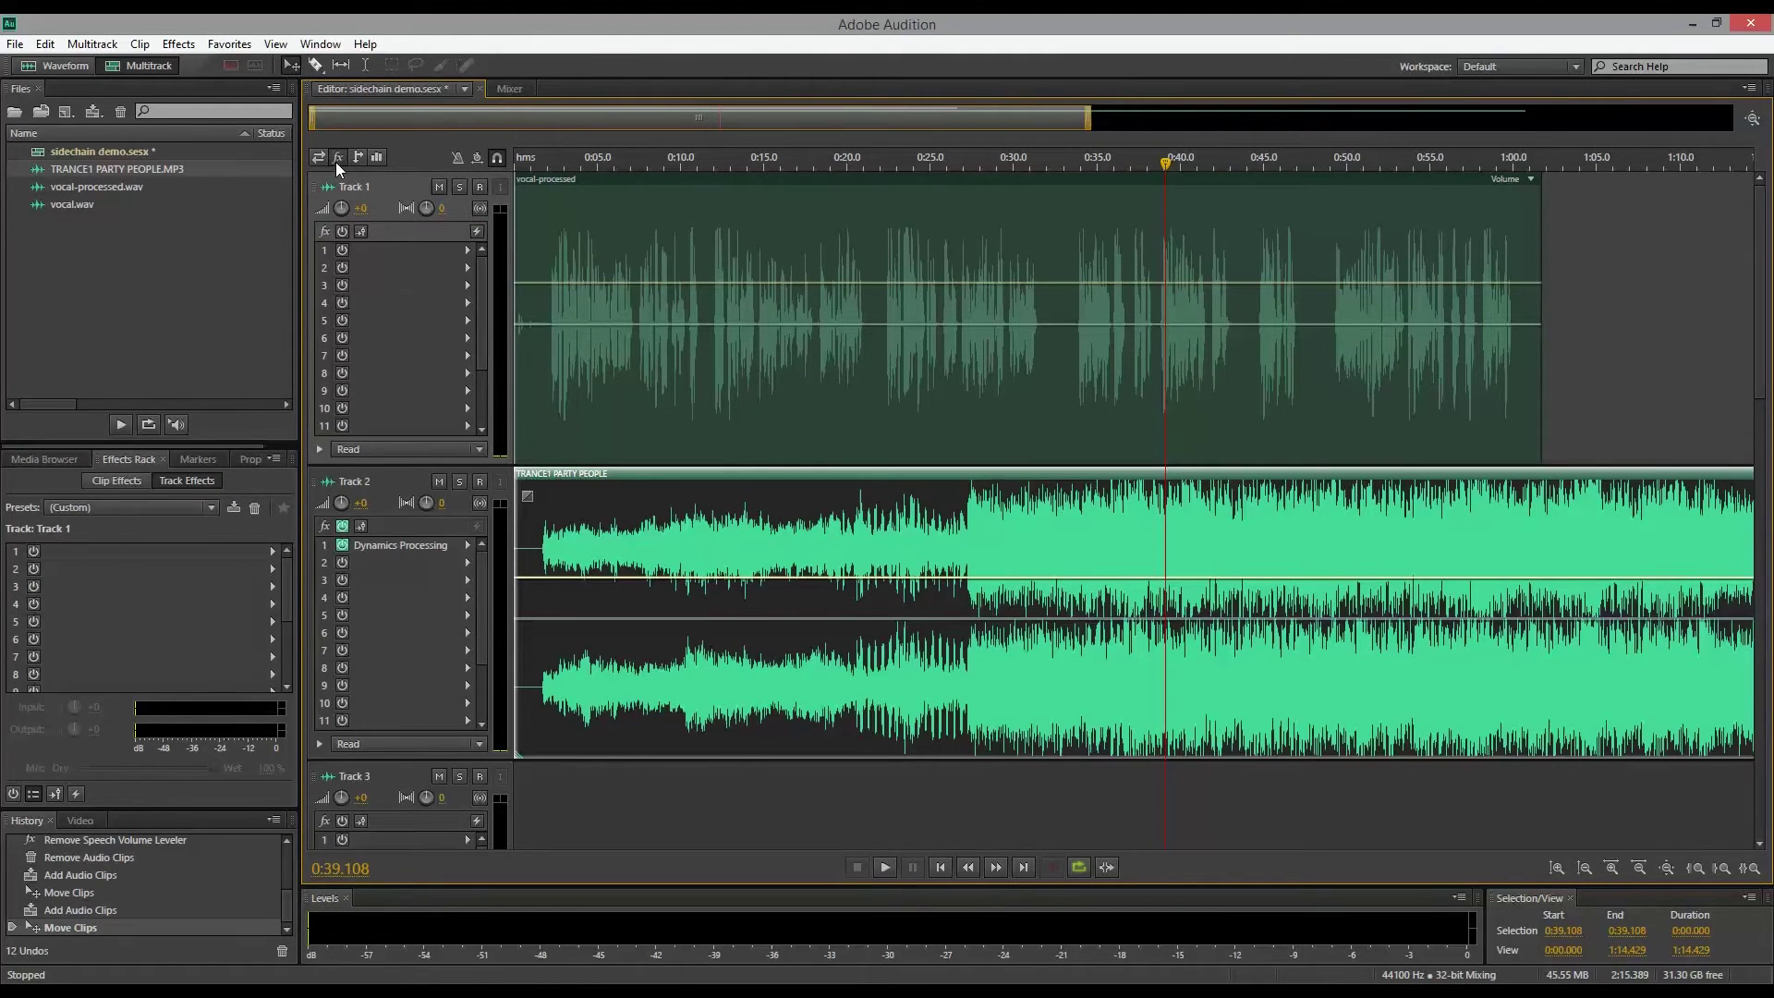
Enable Spline Curves in Track 2's Dynamics Processing and reshape the curve to a 3.40:1 ratio above -44.59 dB.
double_click(386, 545)
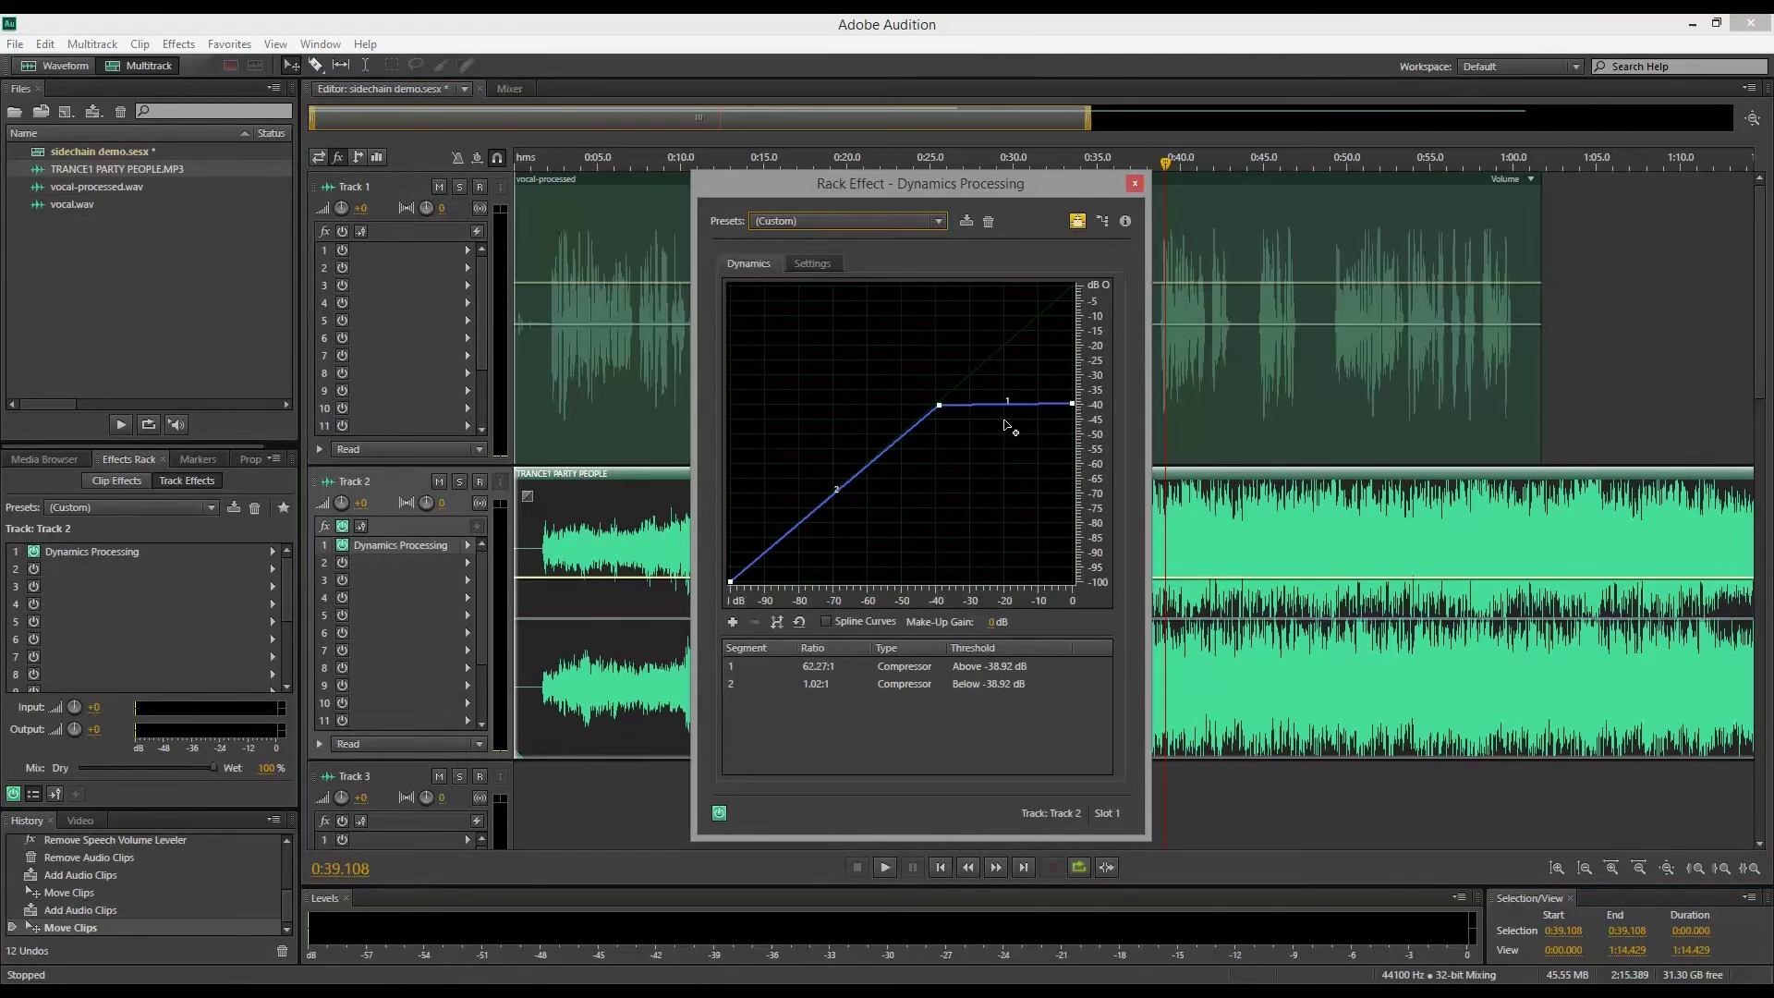
left_click(827, 621)
left_click_drag(1074, 406, 1078, 384)
left_click_drag(940, 406, 920, 421)
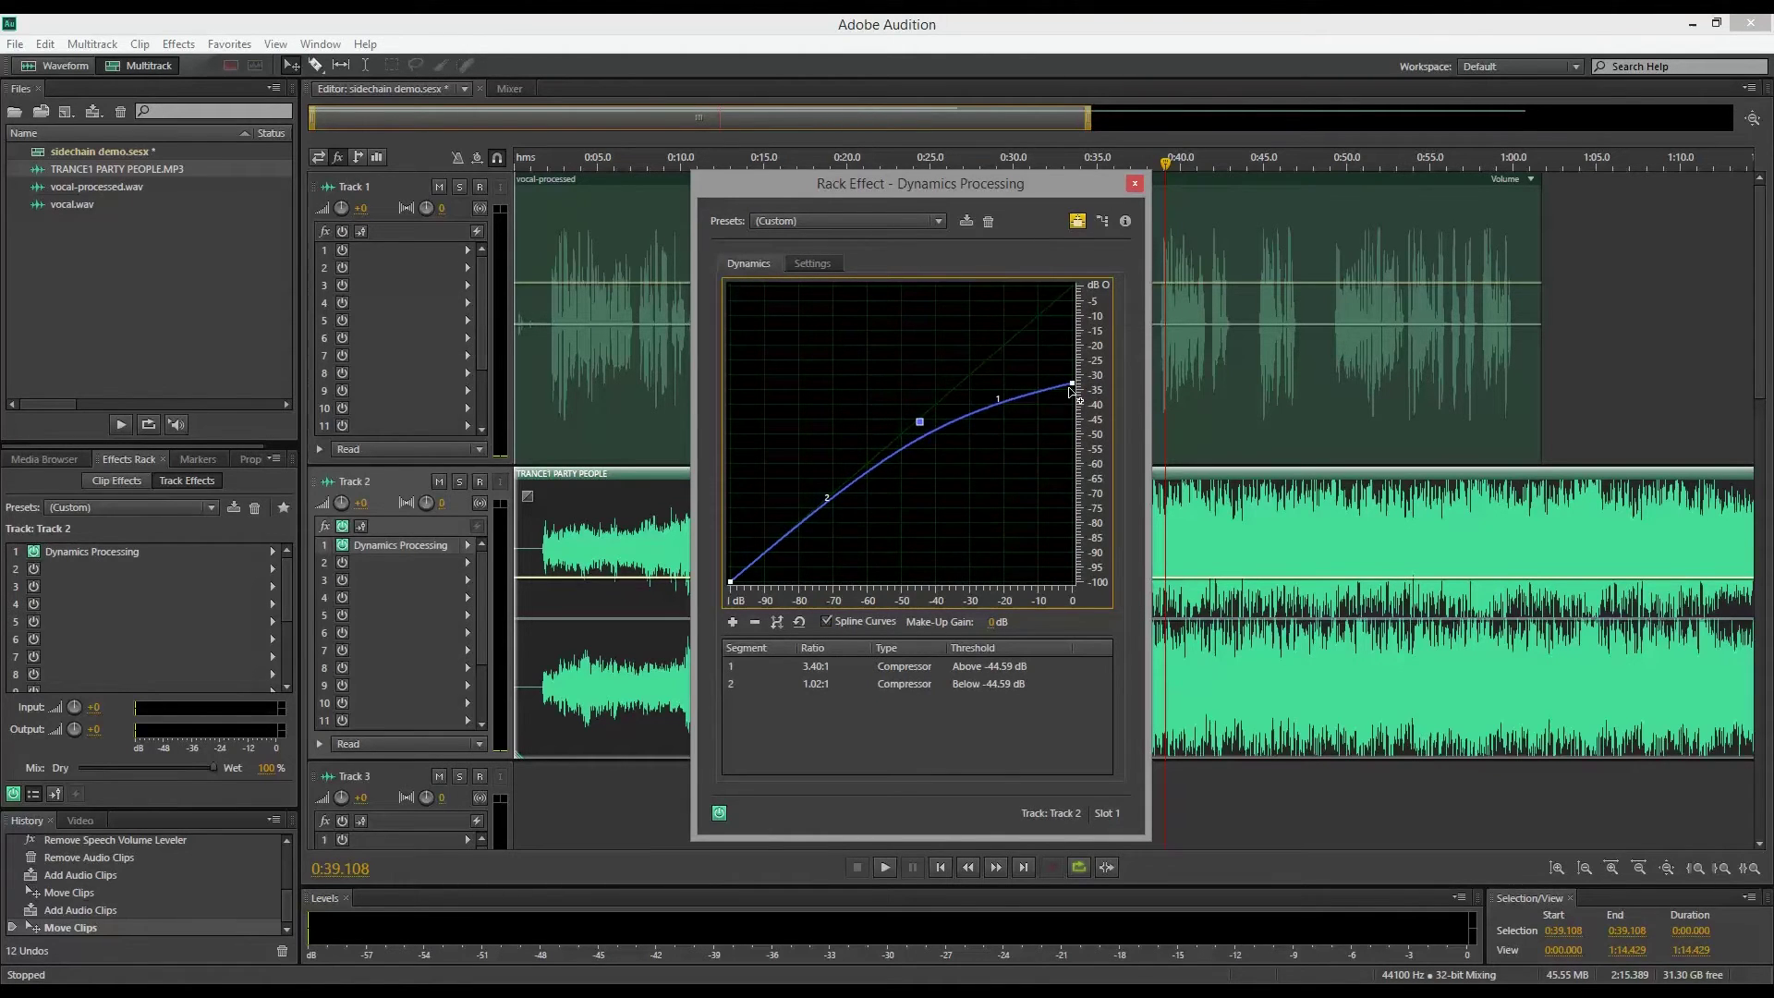
mouse_move(1073, 393)
Play from about 0:33 while trying different dynamics curve shapes, ending with a 2.23:1 ratio above -65.41 dB.
left_click_drag(1060, 183, 961, 232)
left_click(1063, 157)
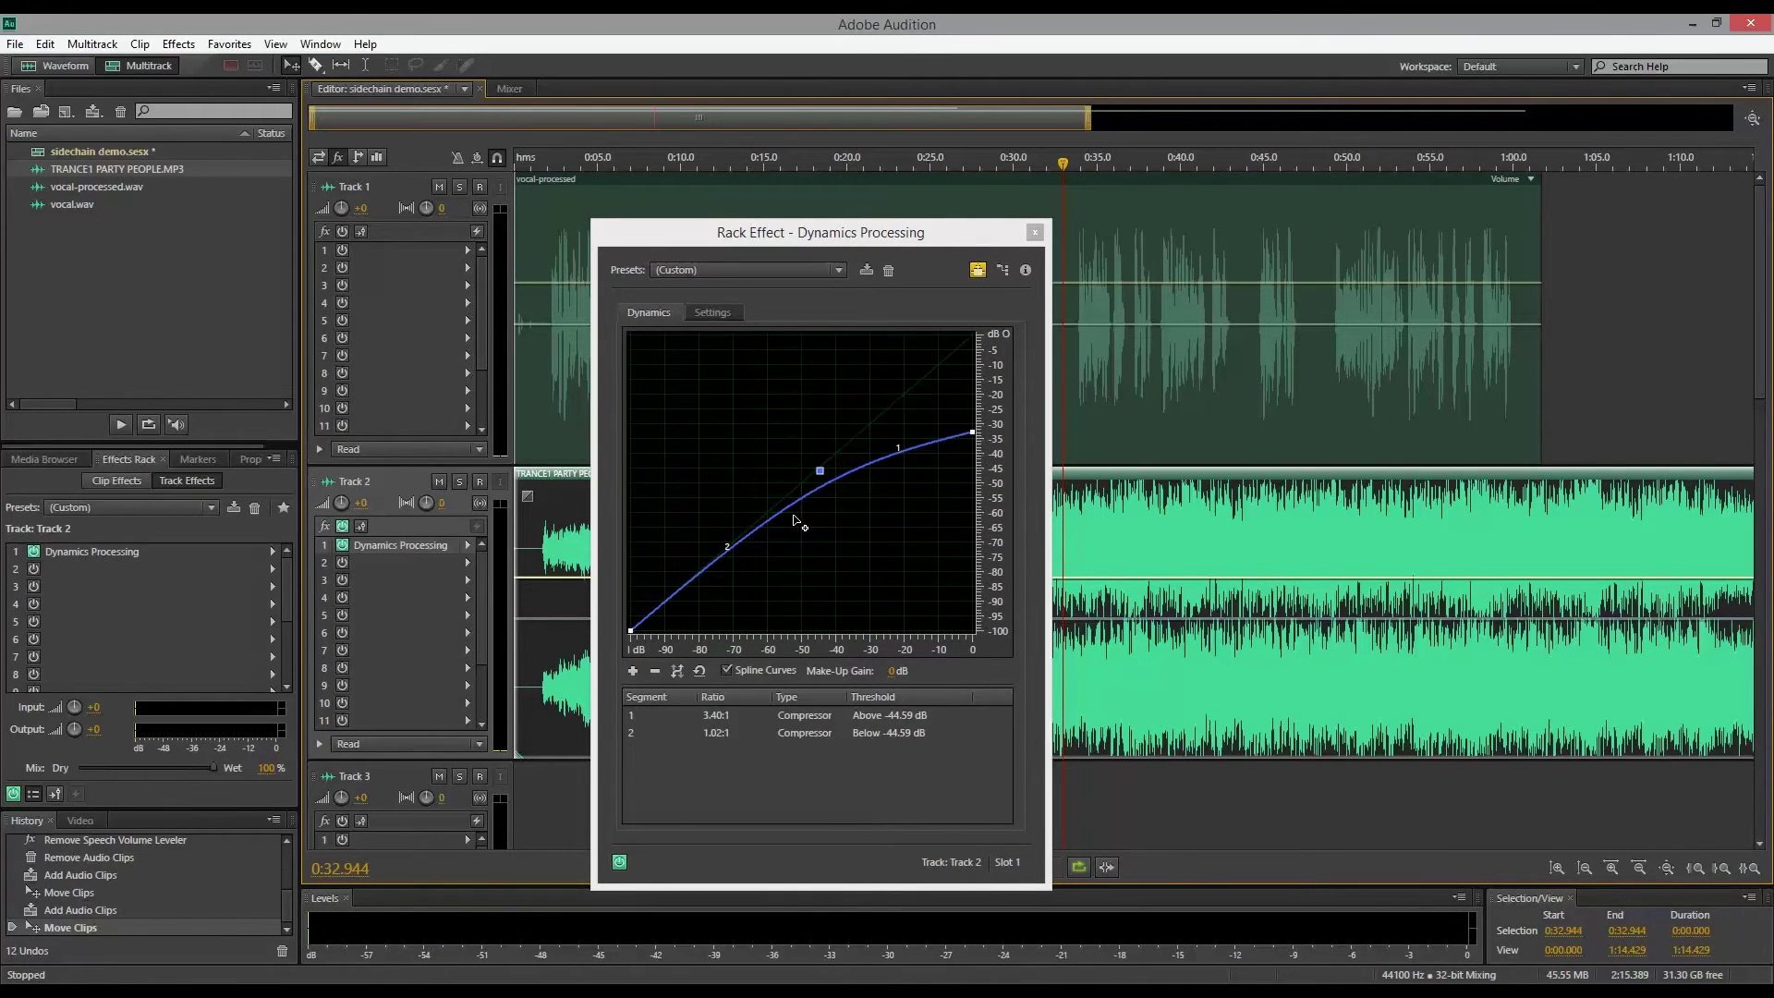
key("space")
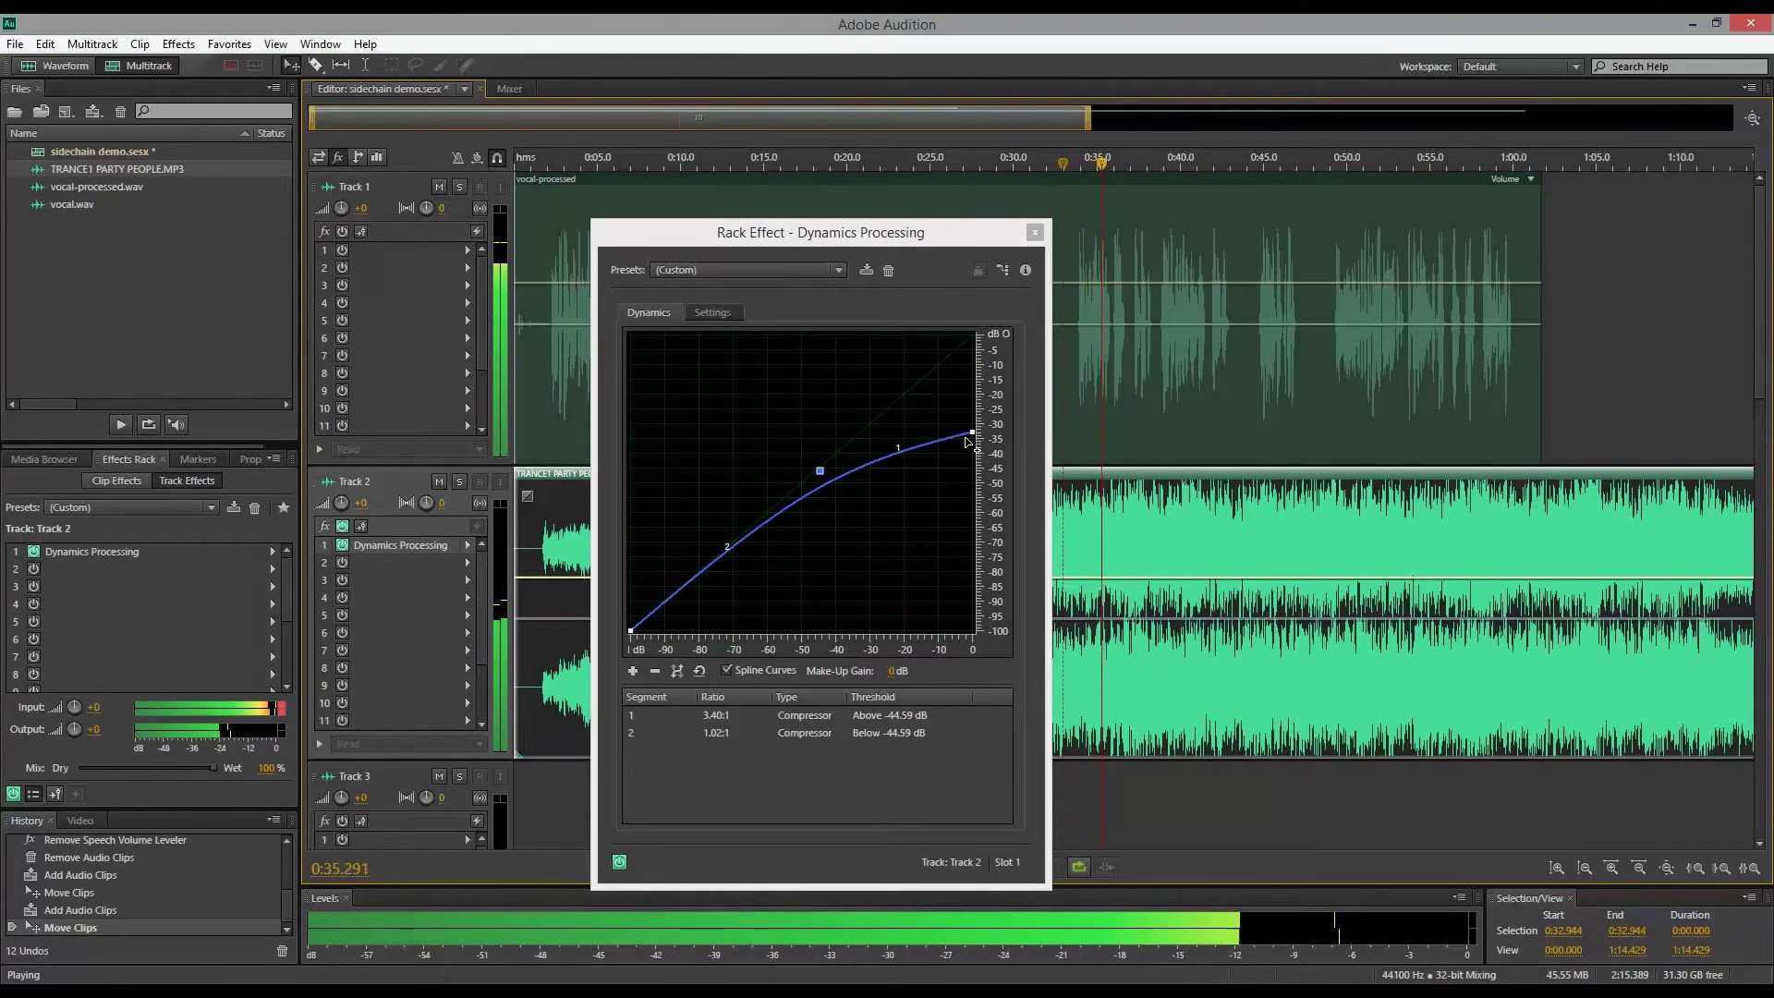
left_click_drag(972, 432, 987, 334)
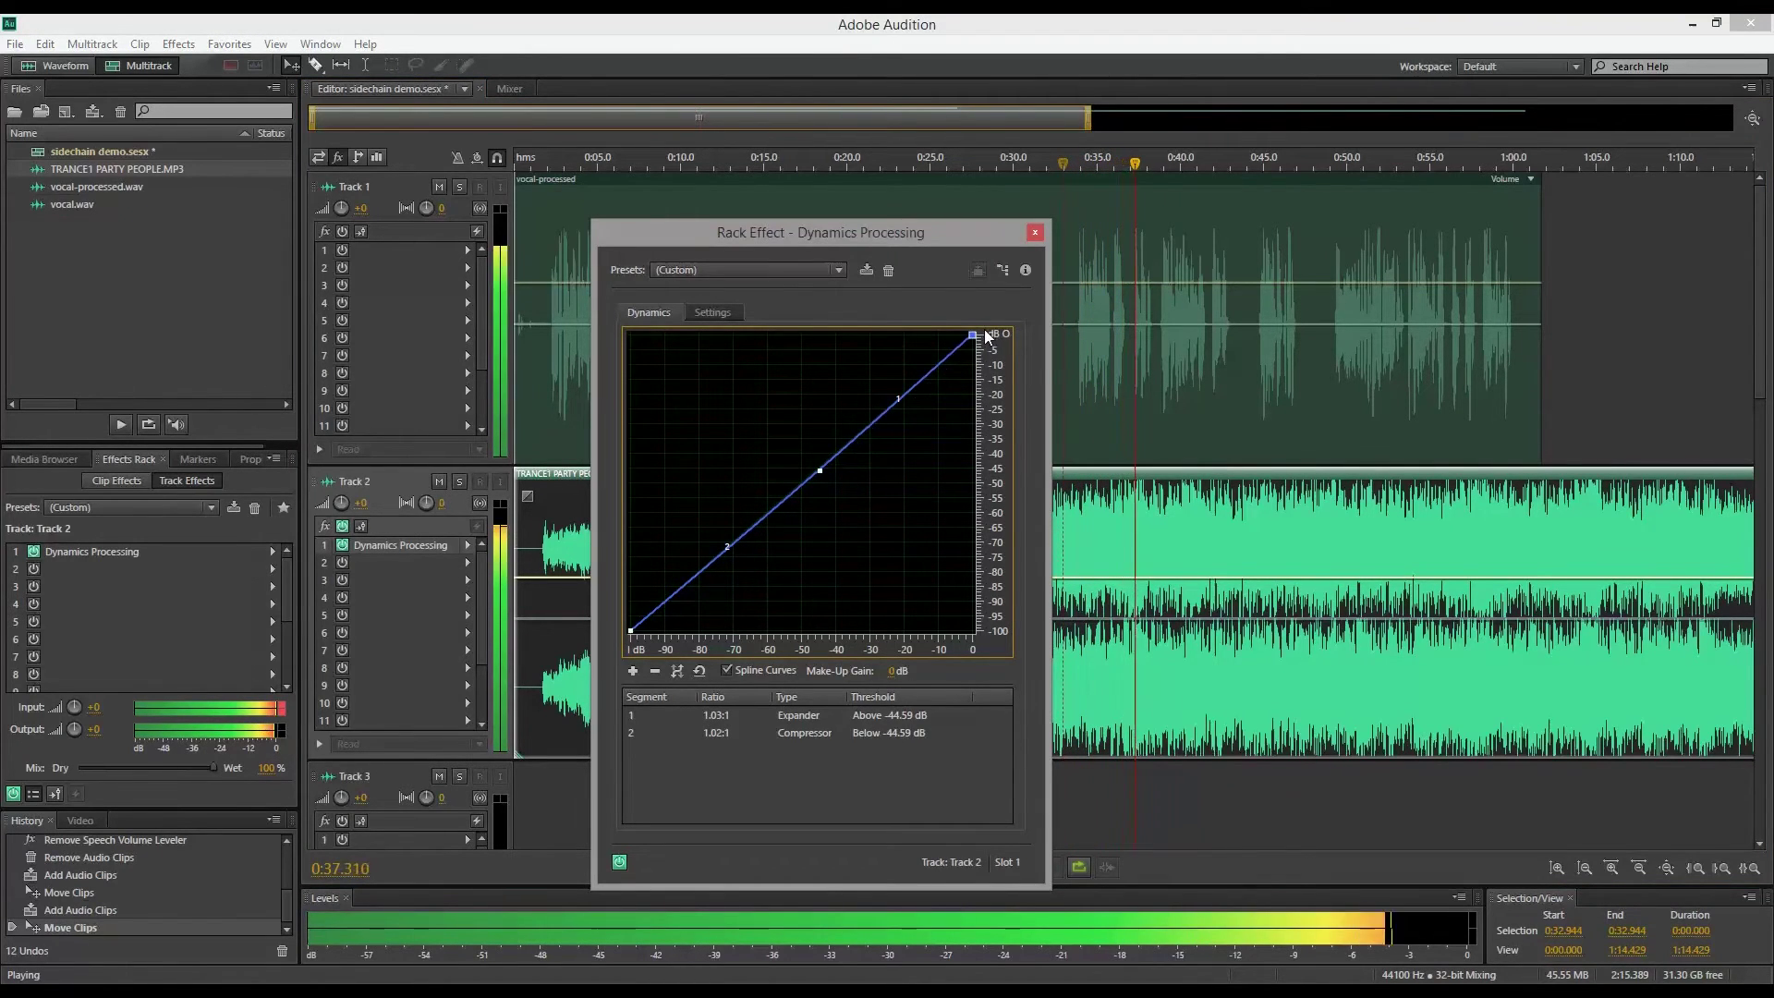
left_click_drag(979, 337, 972, 474)
left_click_drag(820, 471, 748, 530)
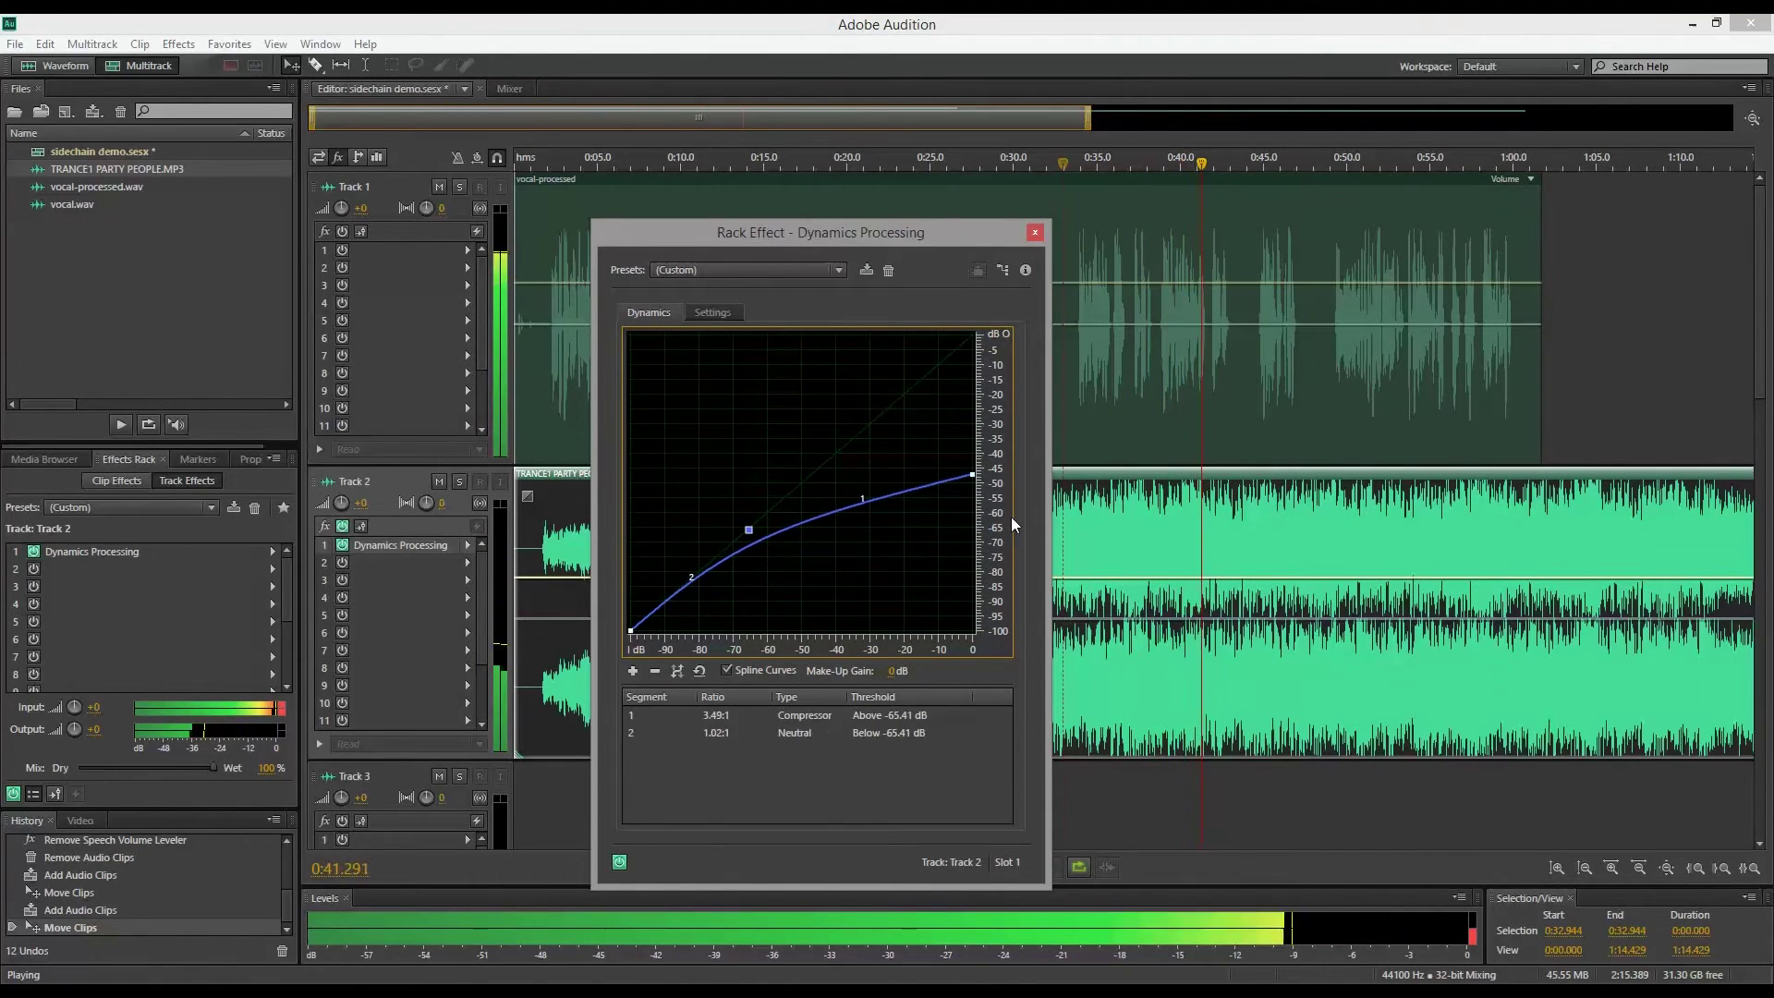
left_click_drag(972, 474, 975, 406)
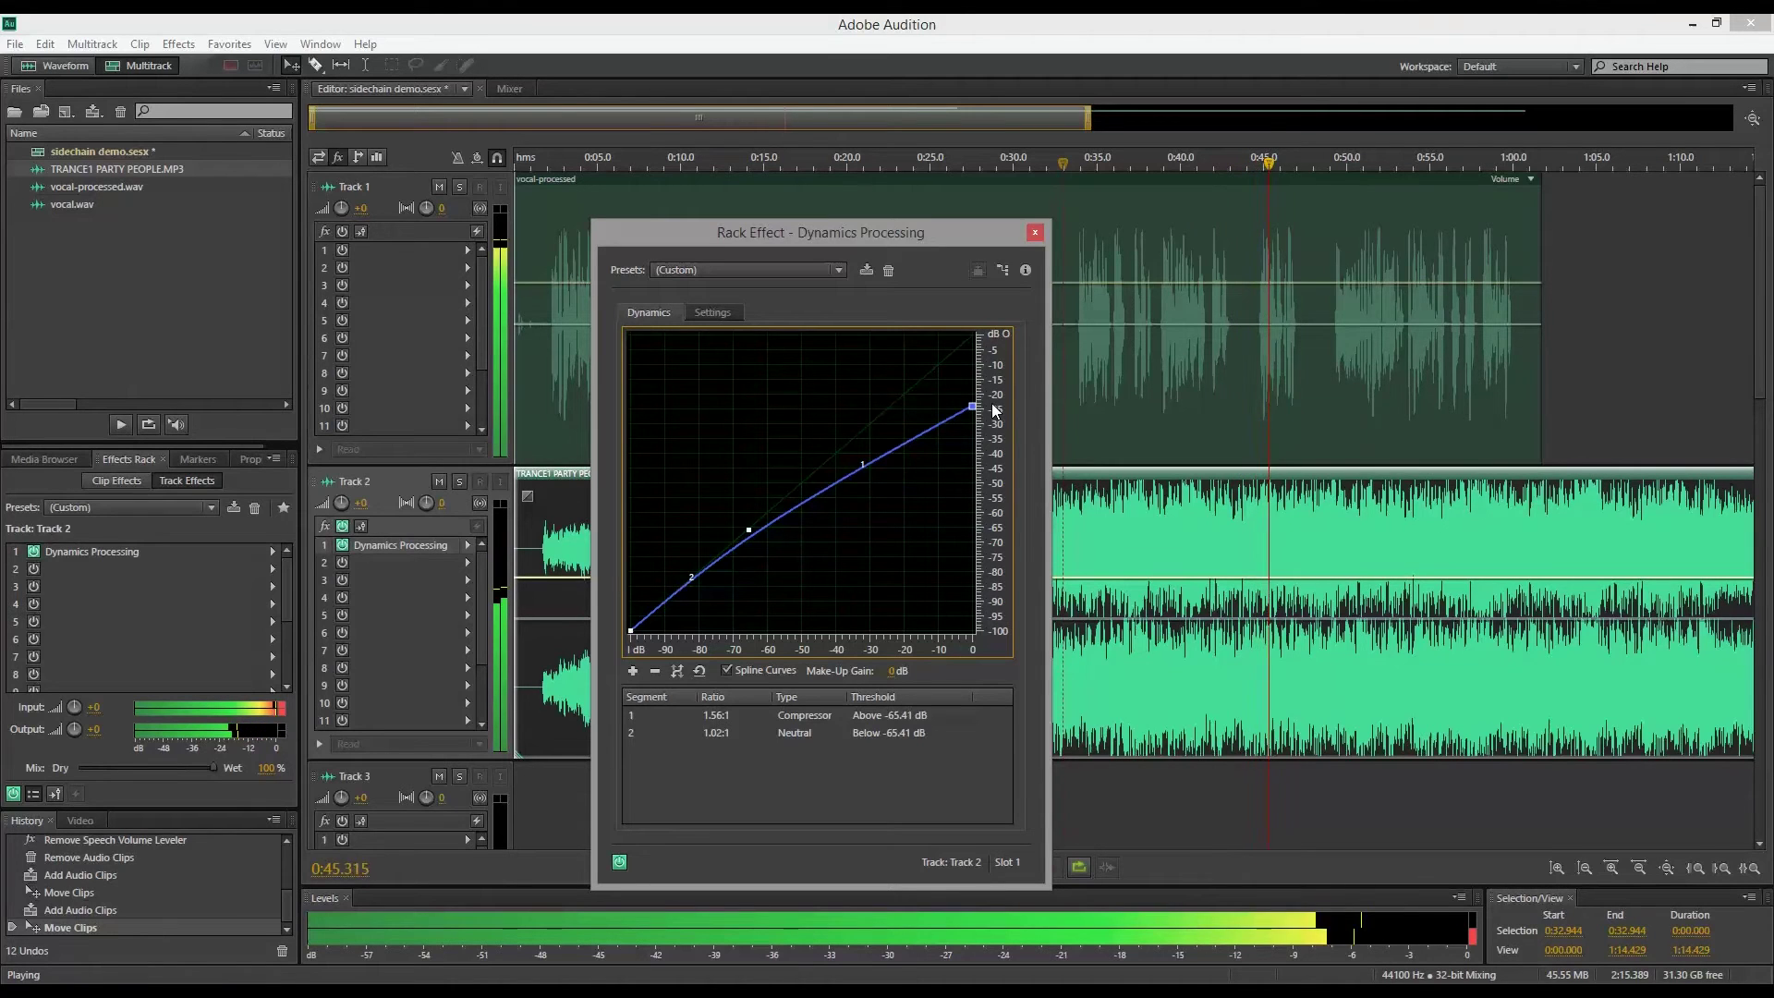
left_click_drag(970, 407, 963, 448)
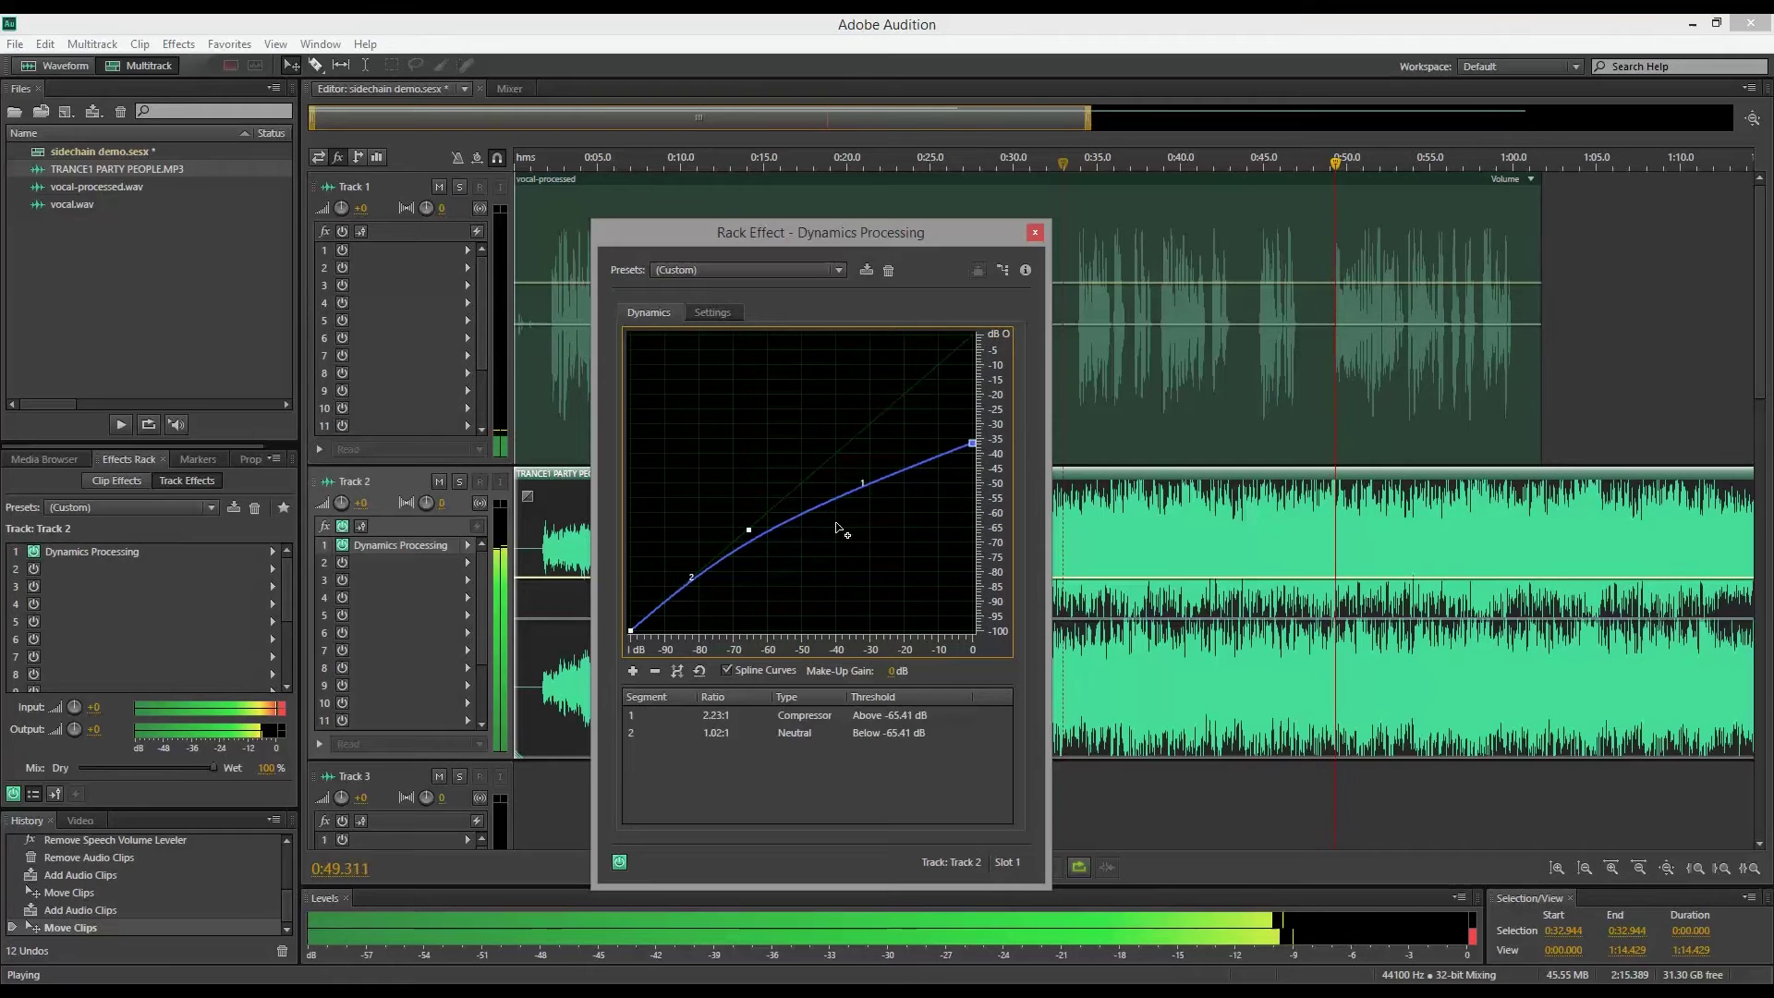
Move the curve's middle point to a -36.22 dB threshold and its end point to -35.9 dB, and stop playback.
left_click_drag(750, 529, 849, 441)
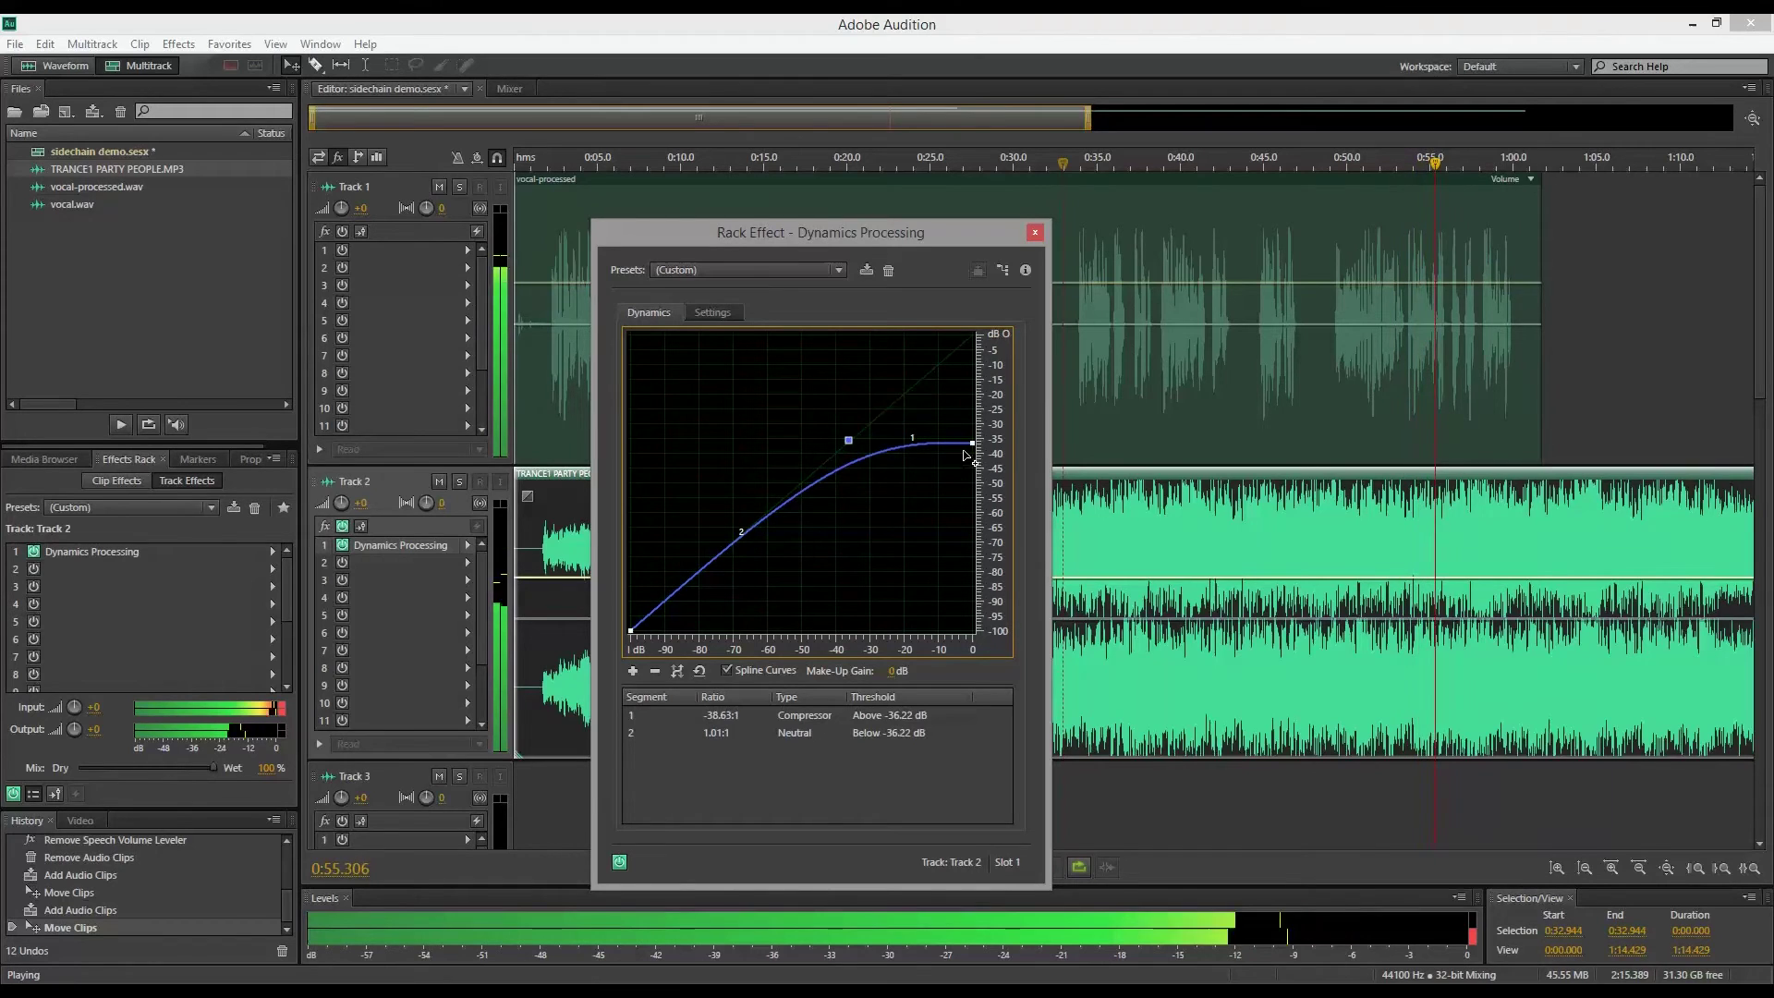
left_click_drag(973, 443, 977, 446)
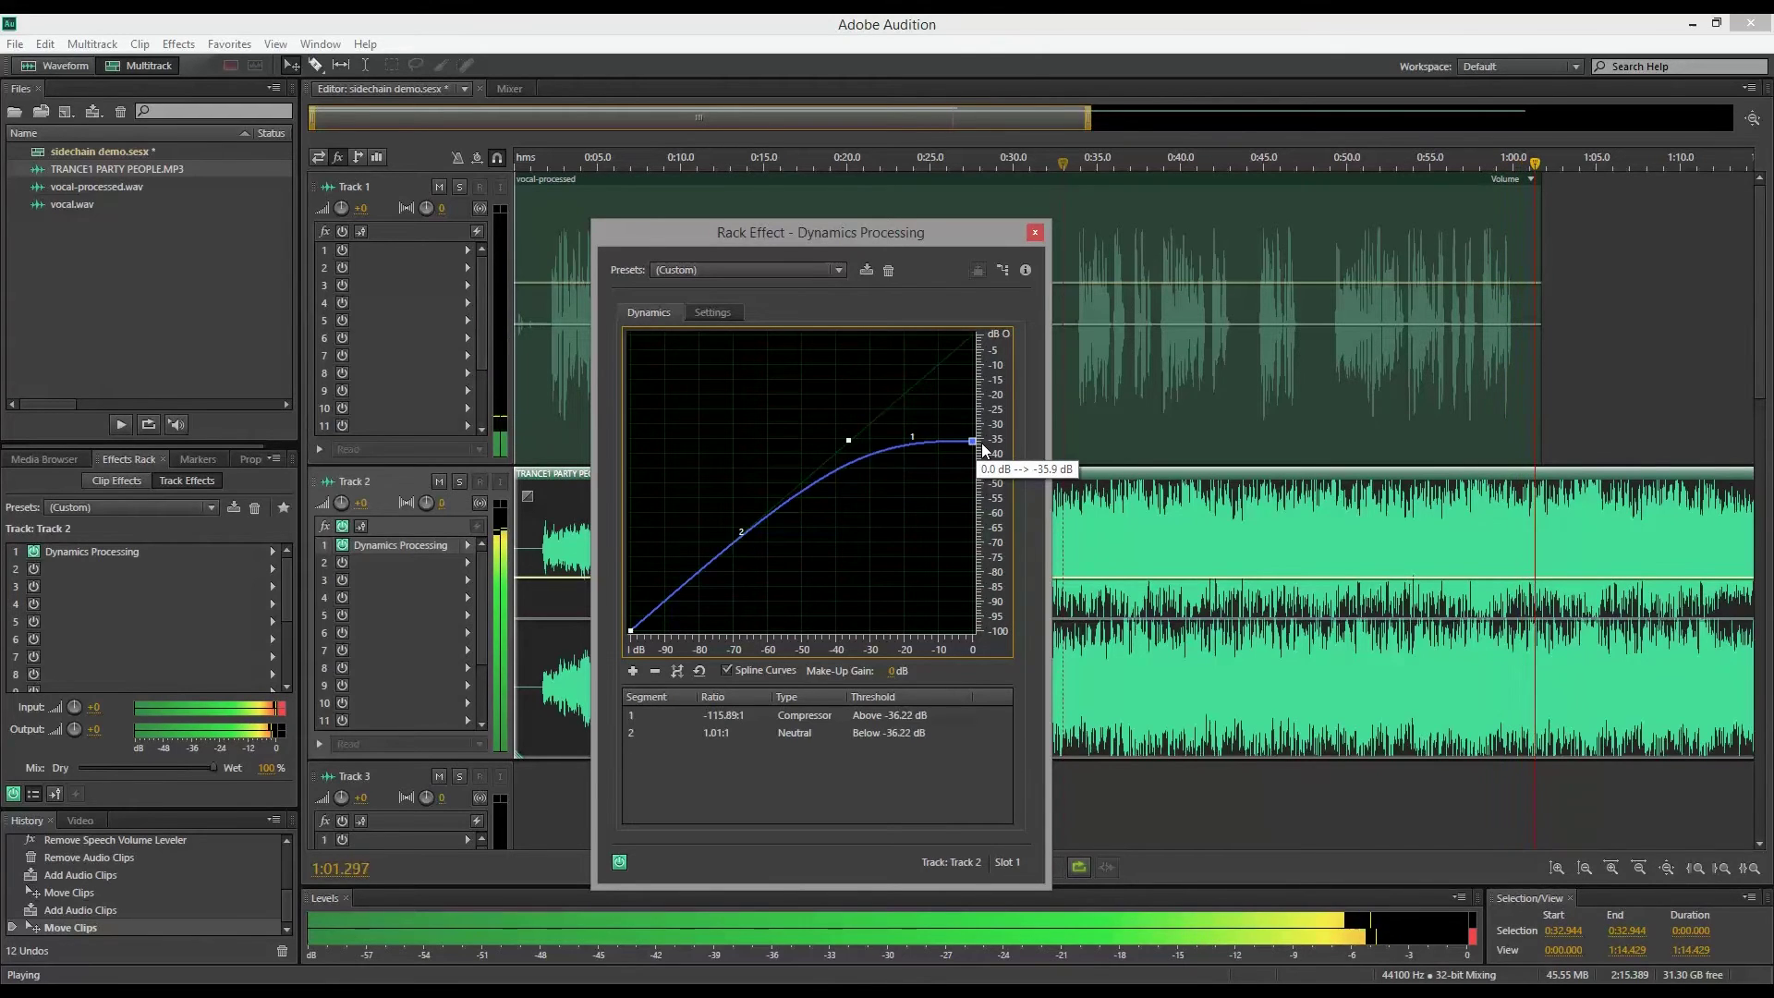
key("space")
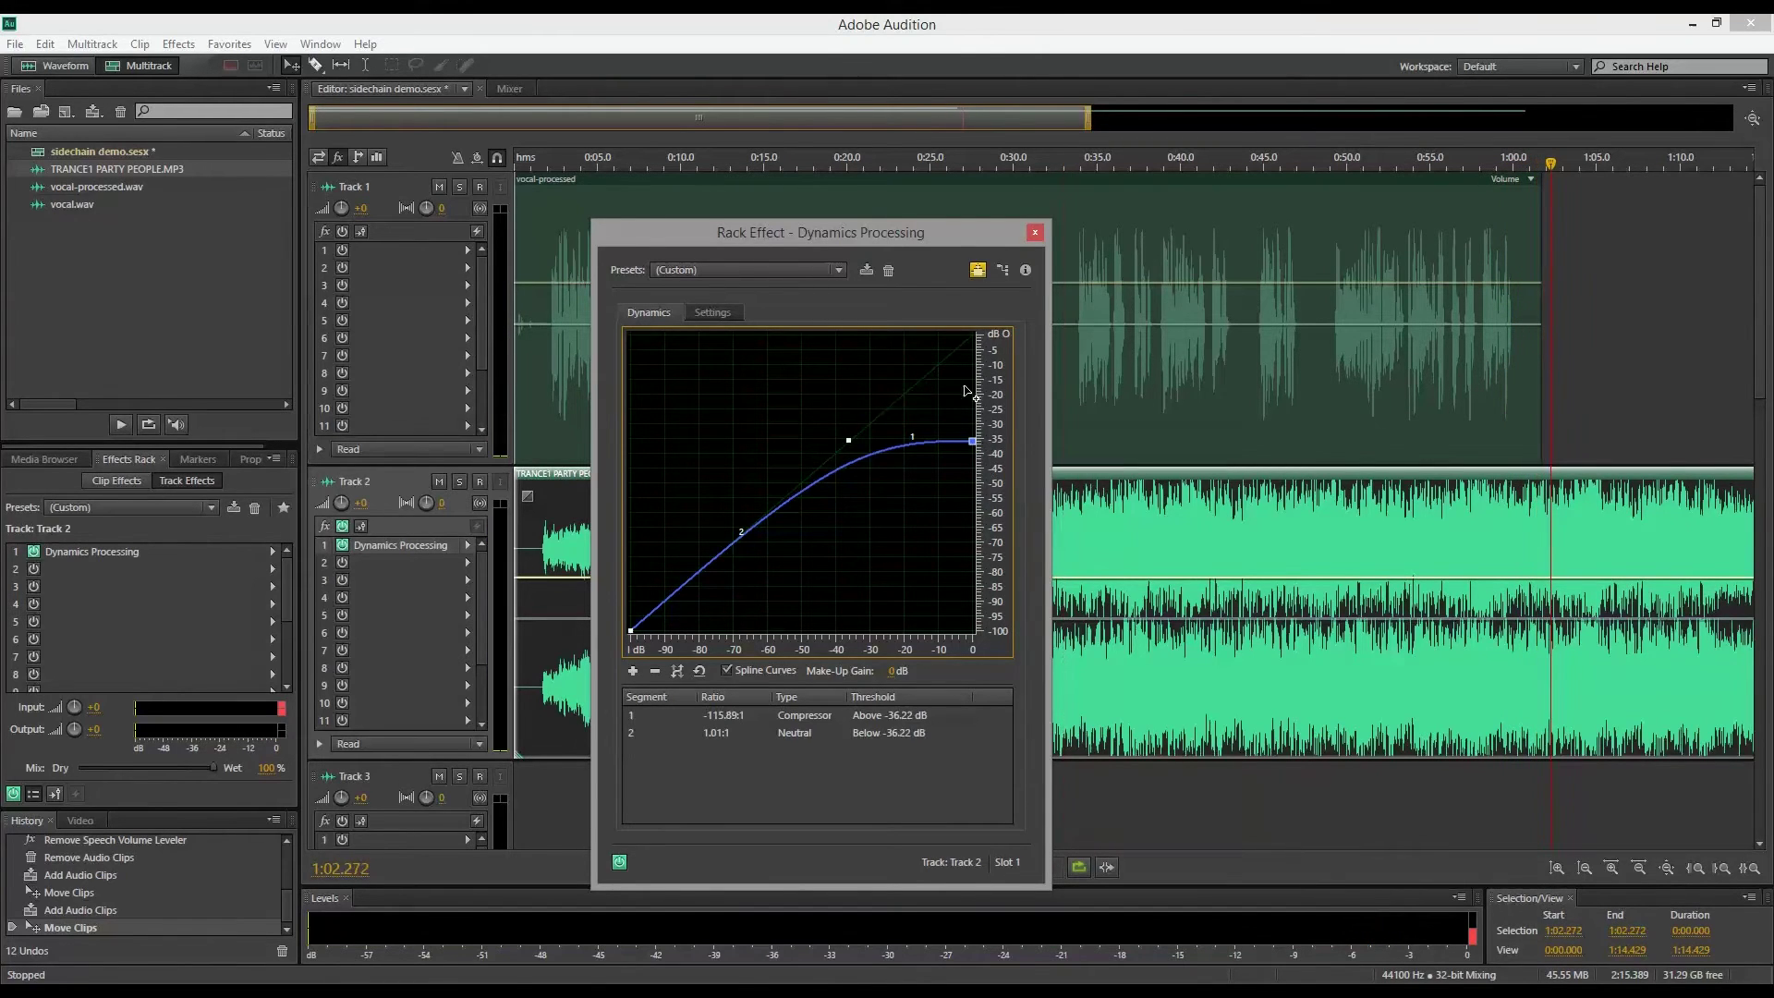
Move the Dynamics Processing window aside and play from about 0:01.5 to check Track 2's input and output levels.
left_click(672, 161)
left_click_drag(672, 165, 508, 160)
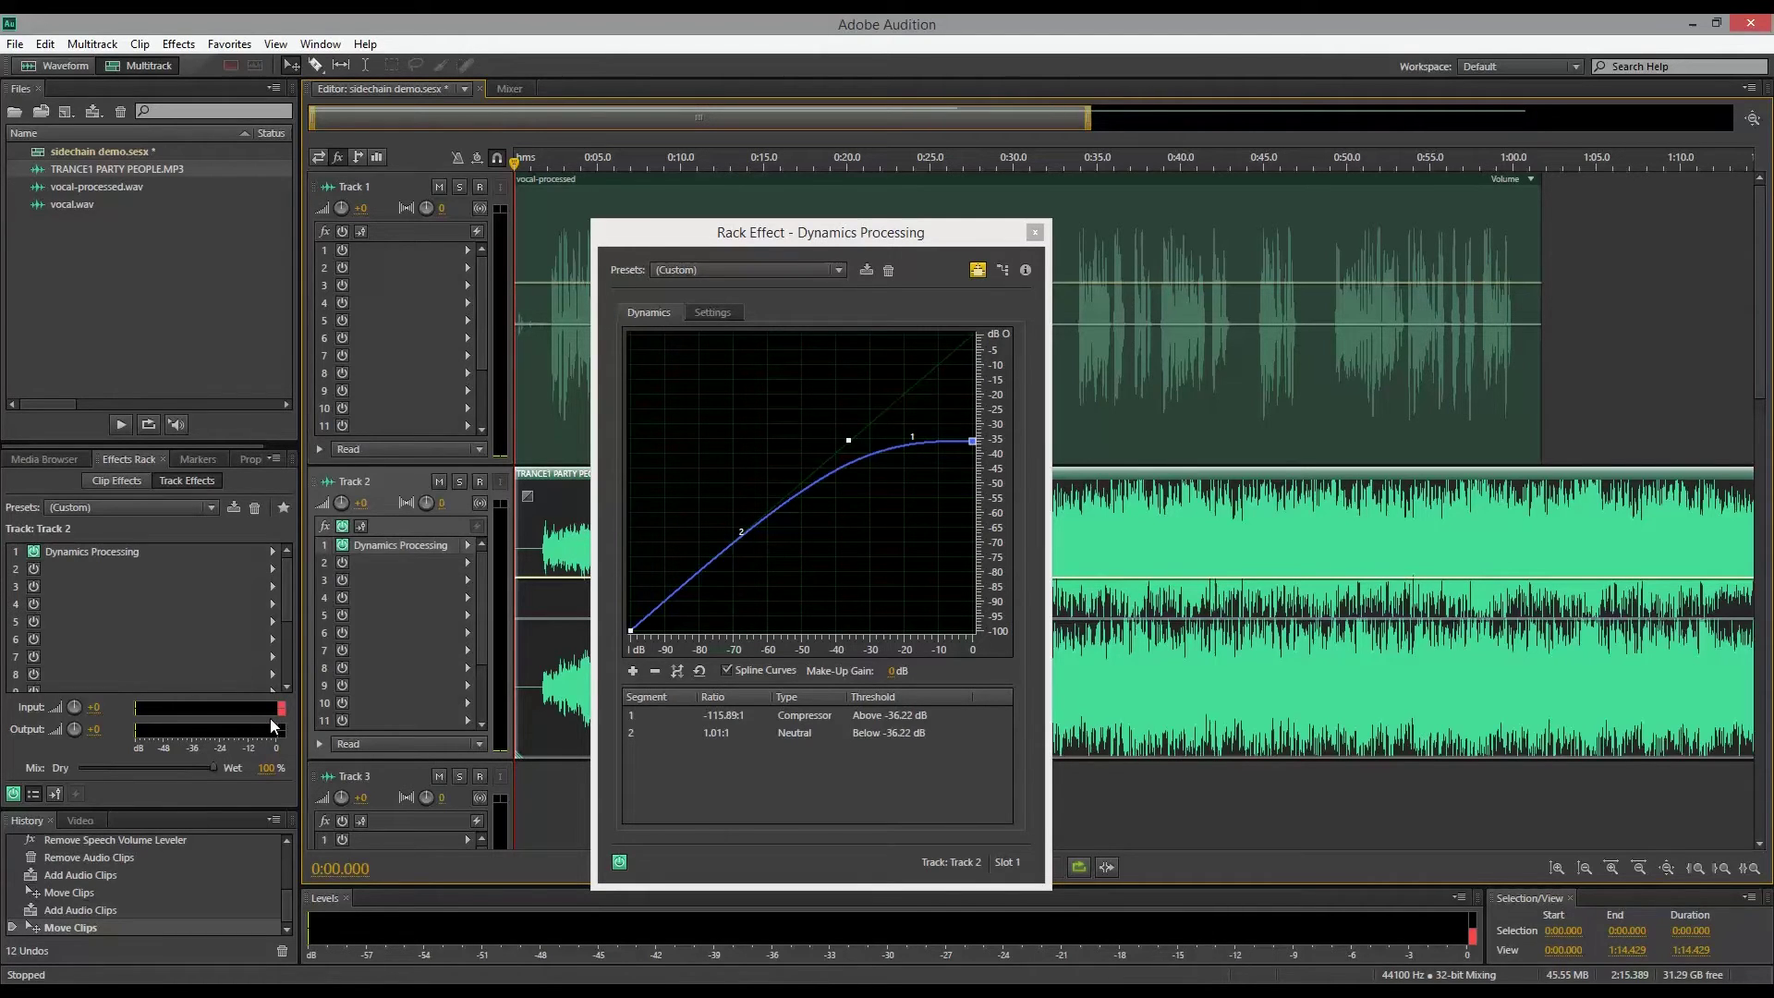
left_click_drag(800, 235, 1394, 206)
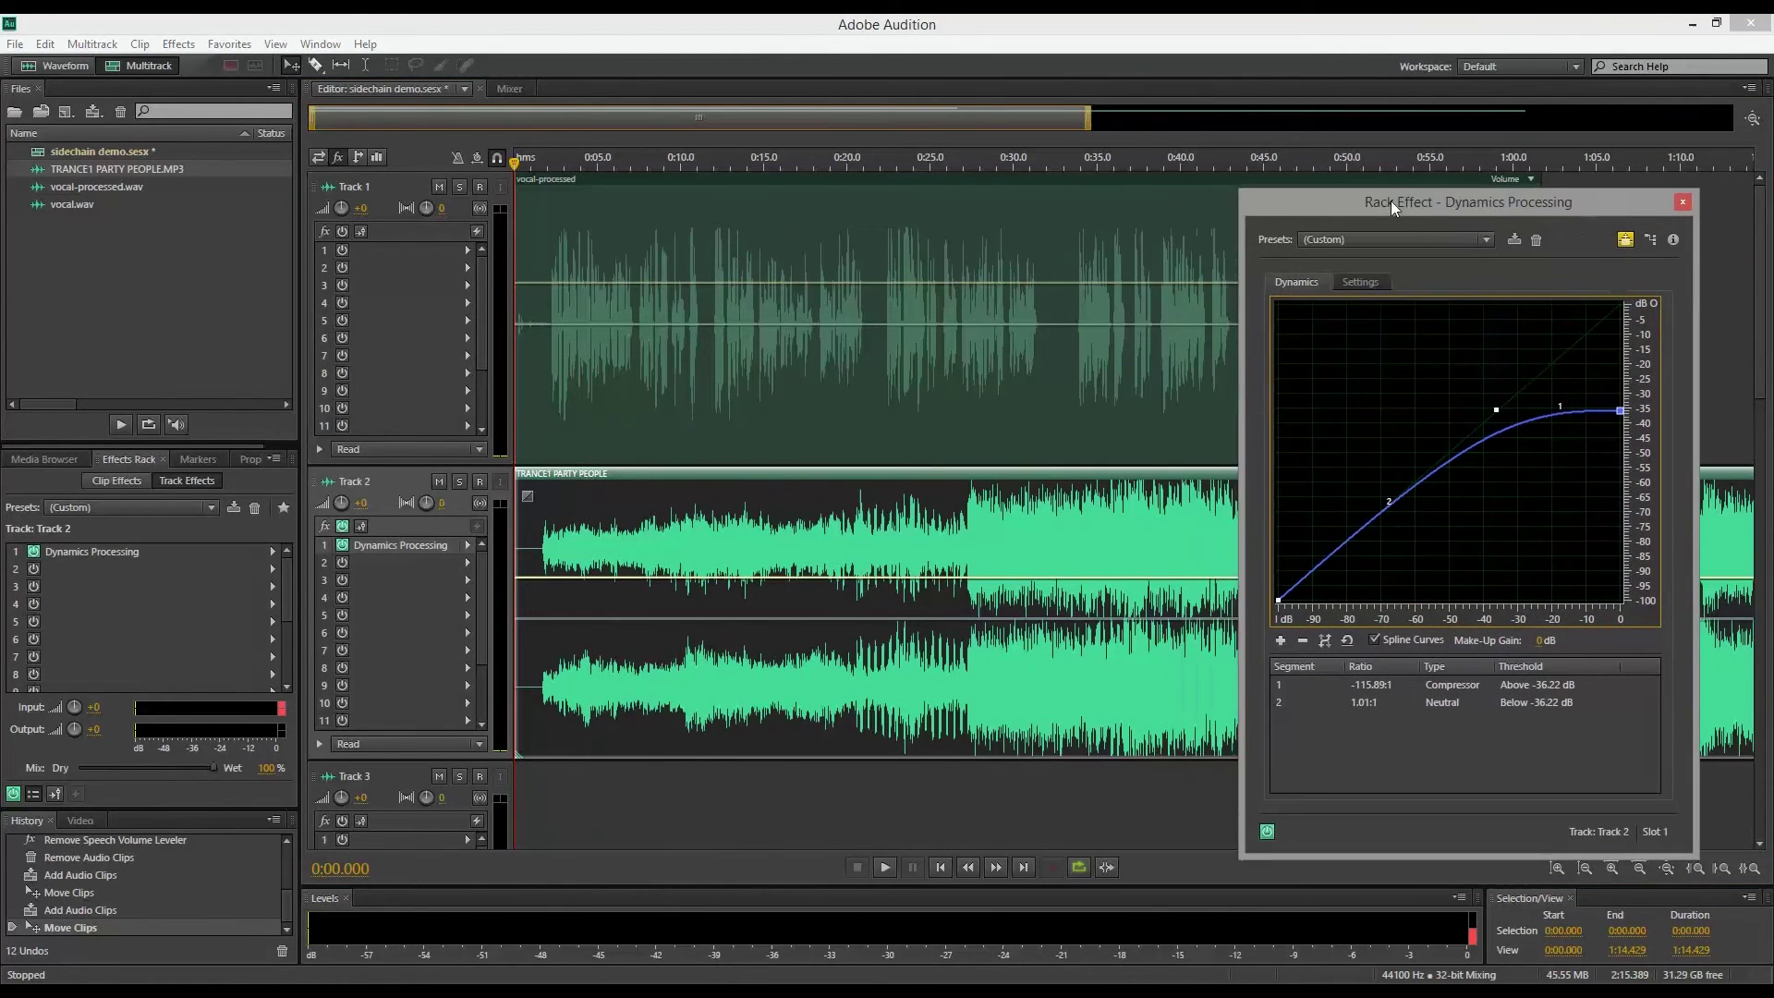
left_click(539, 165)
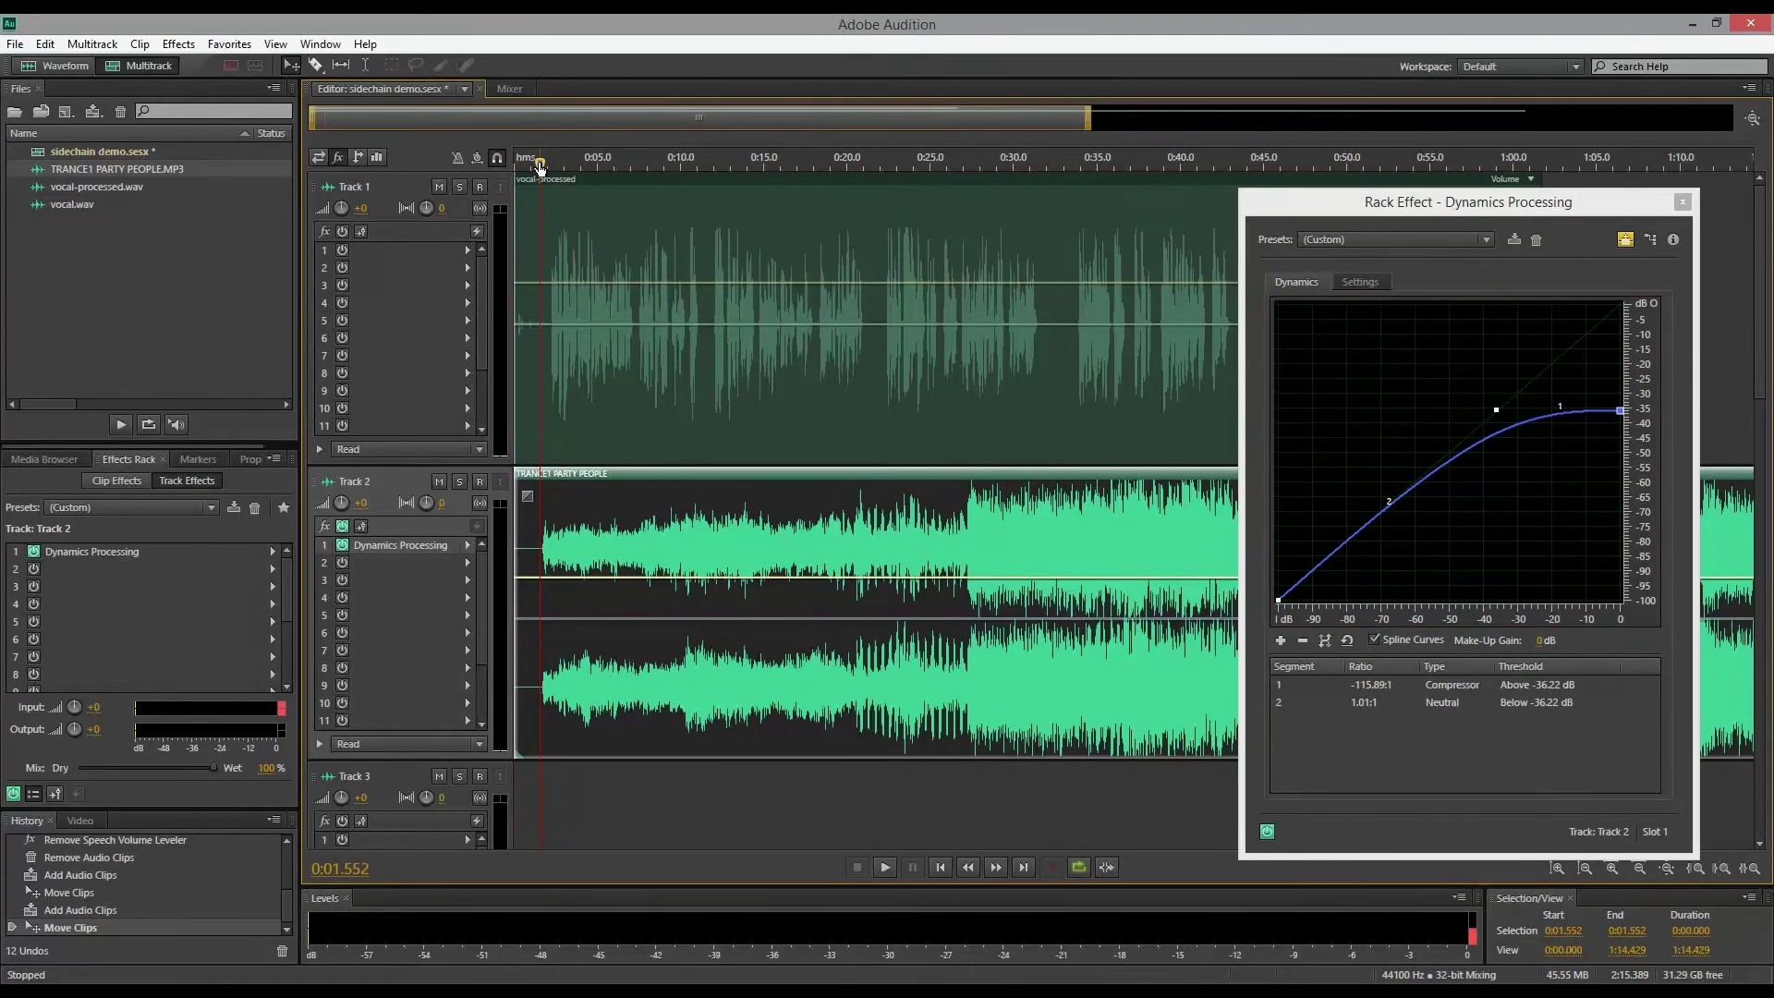
left_click(255, 736)
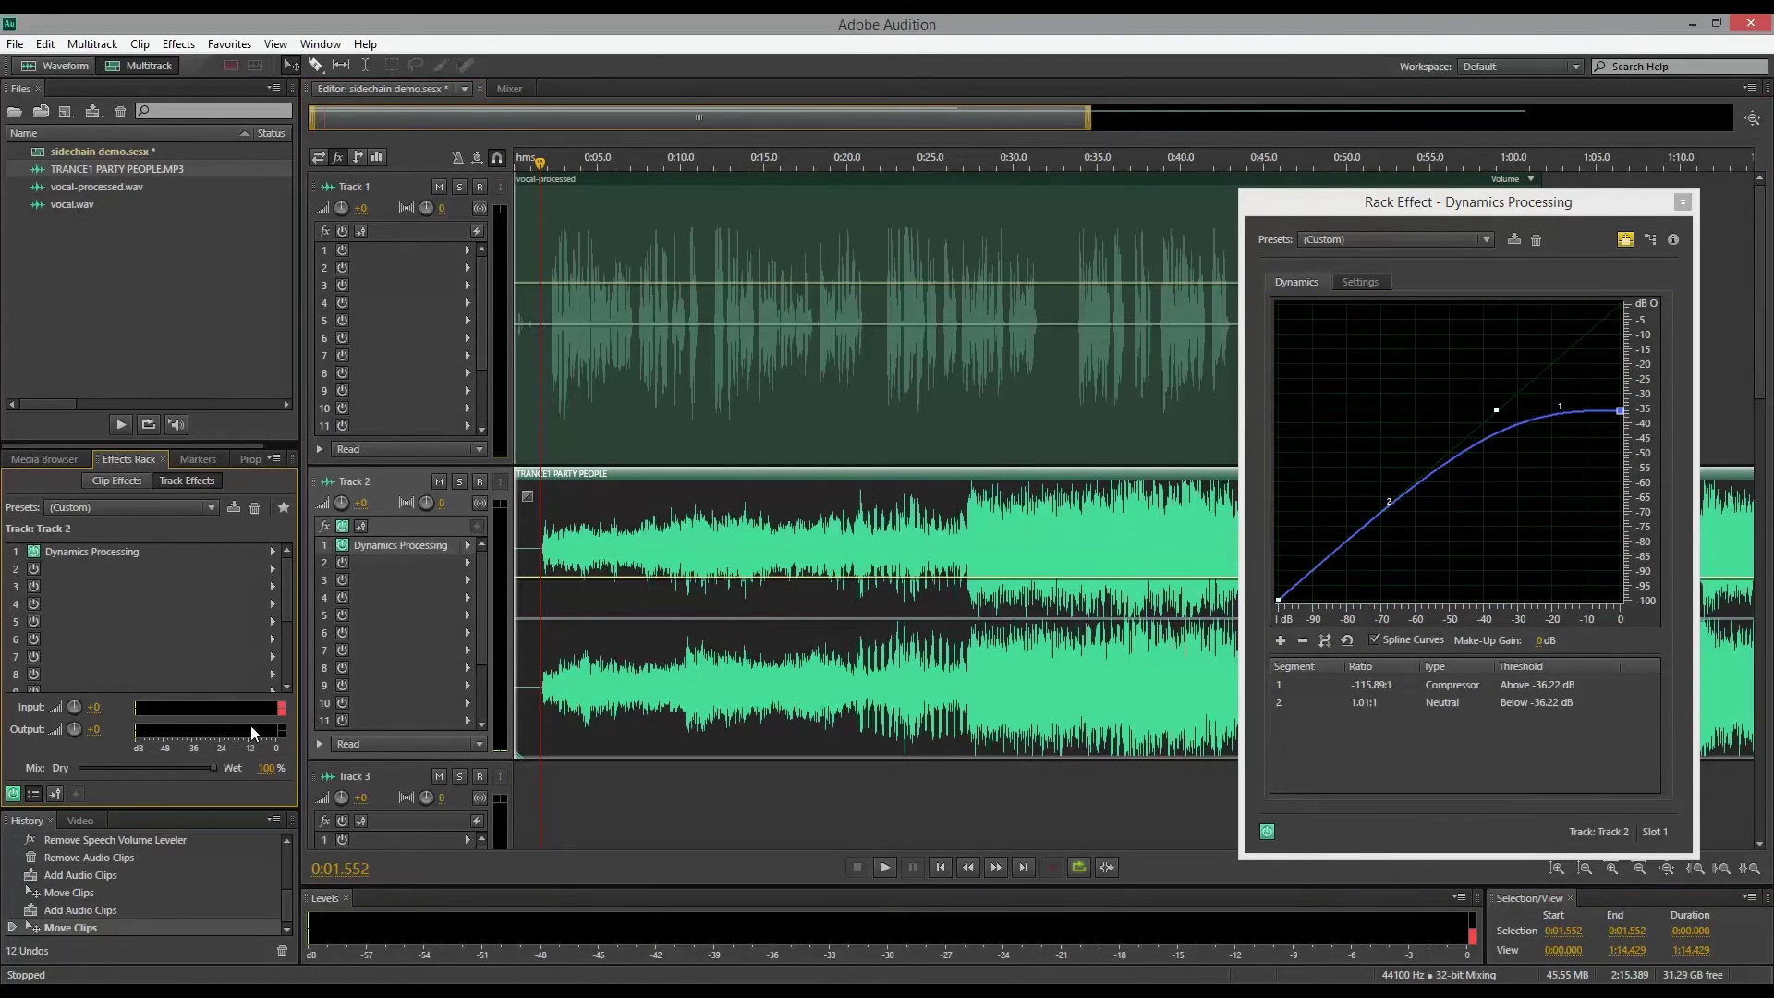
key("space")
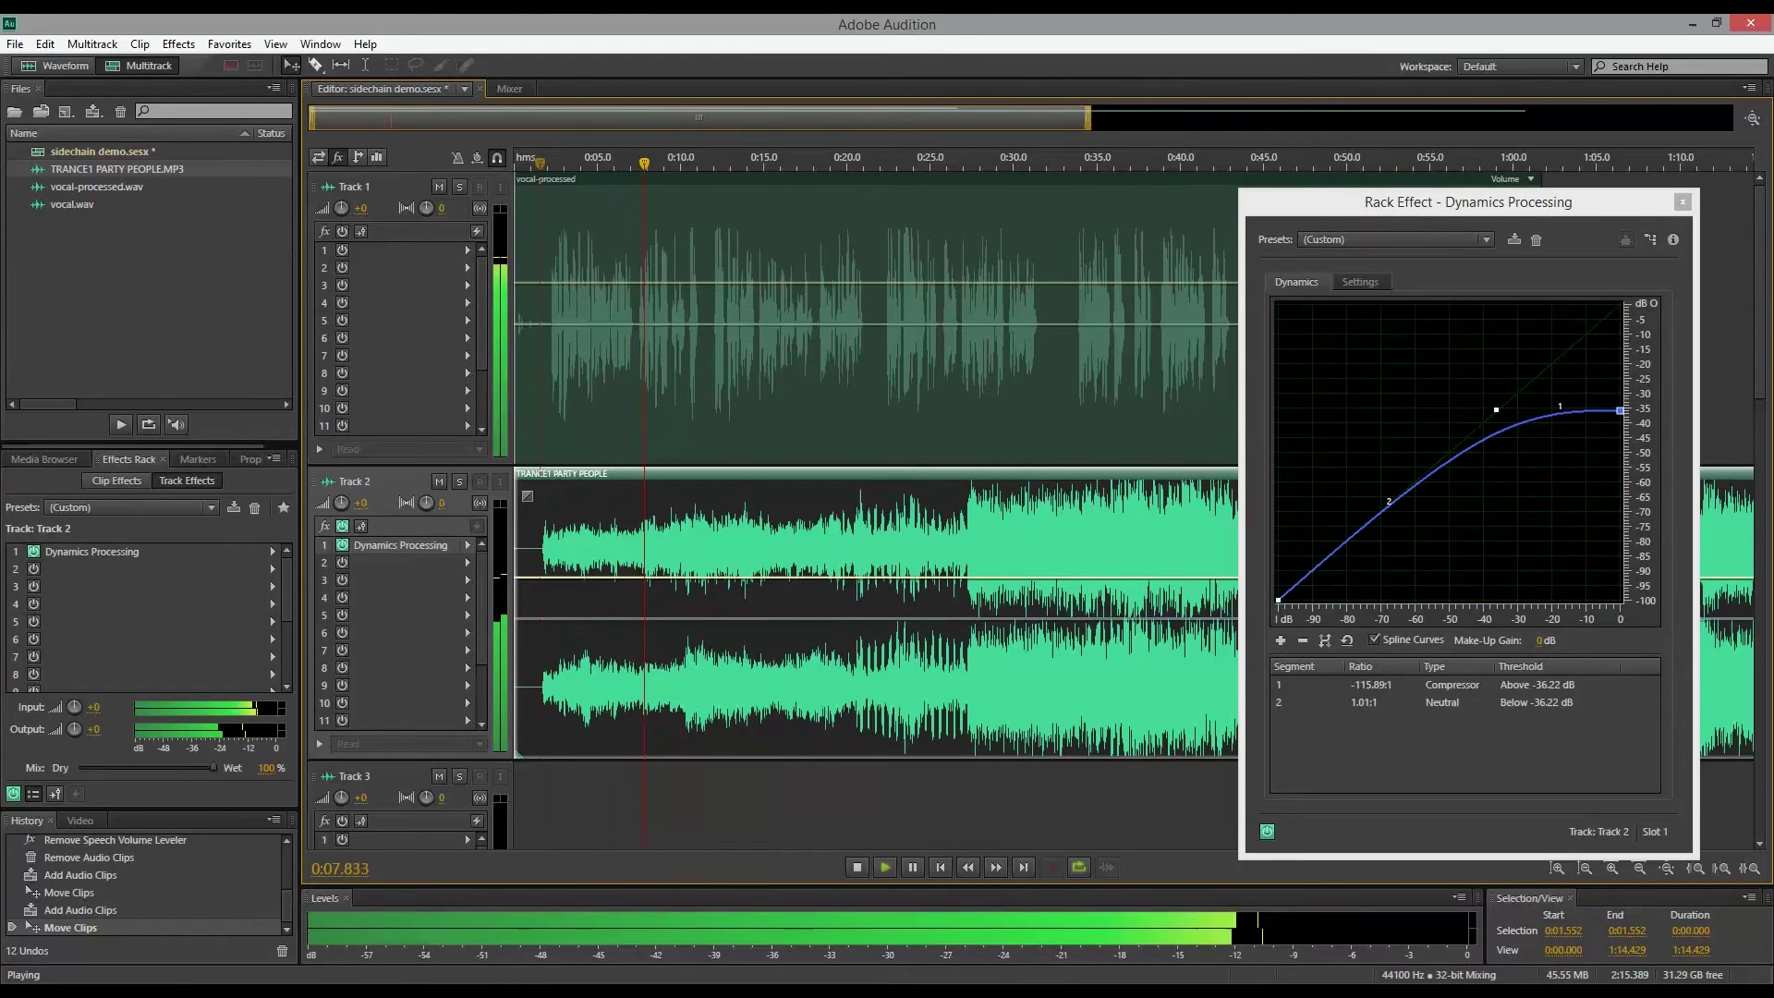
key("space")
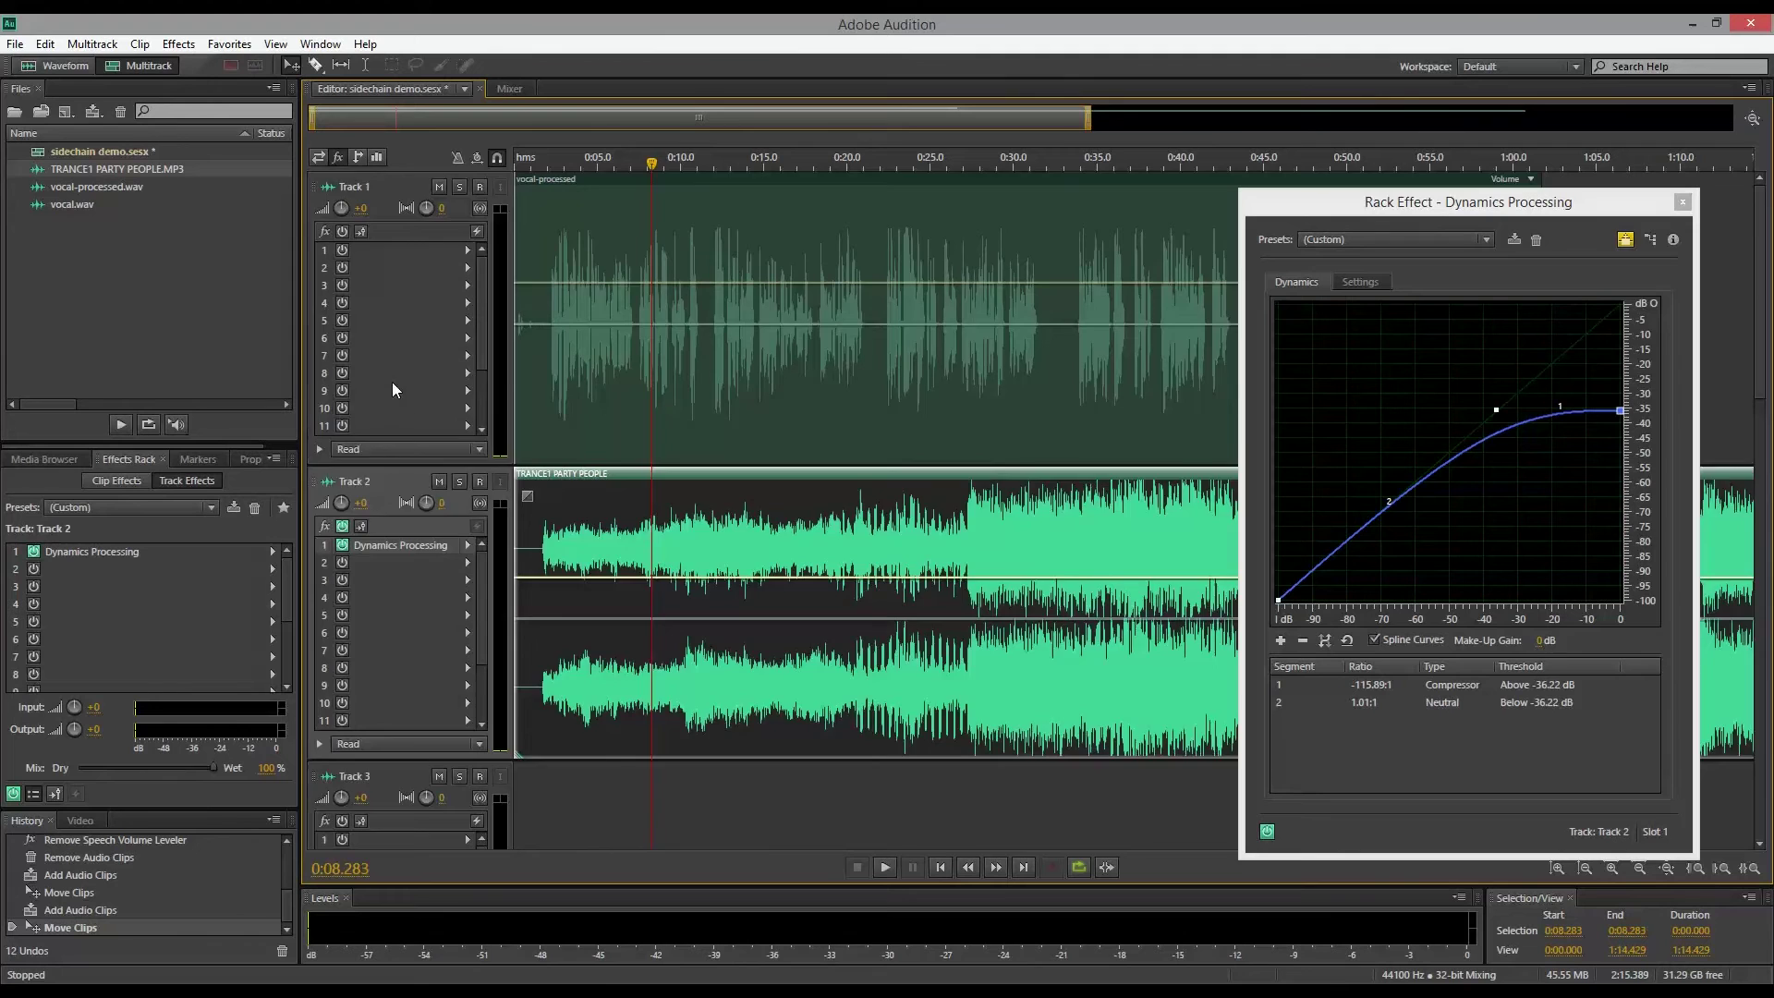
Mute Track 1, play the session from the beginning with Dynamics Processing closed, and unmute the track.
scroll(386, 257, "up", 2)
scroll(559, 352, "down", 2)
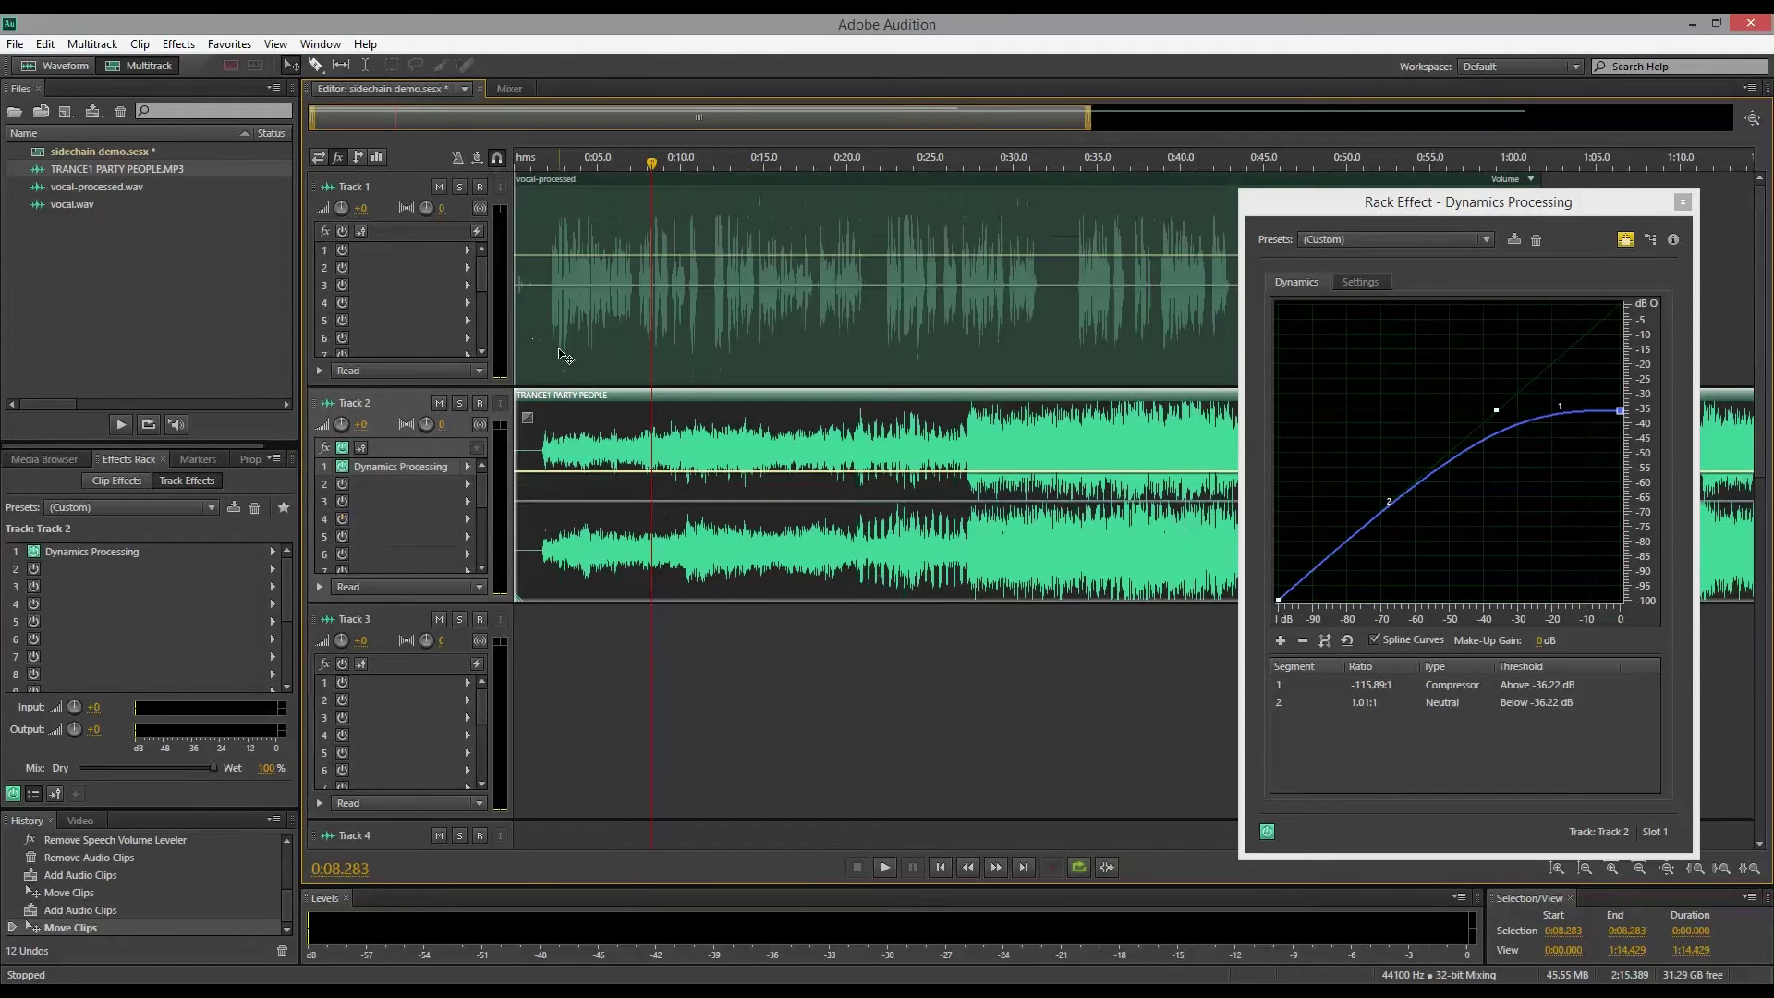
left_click(440, 187)
key("Home")
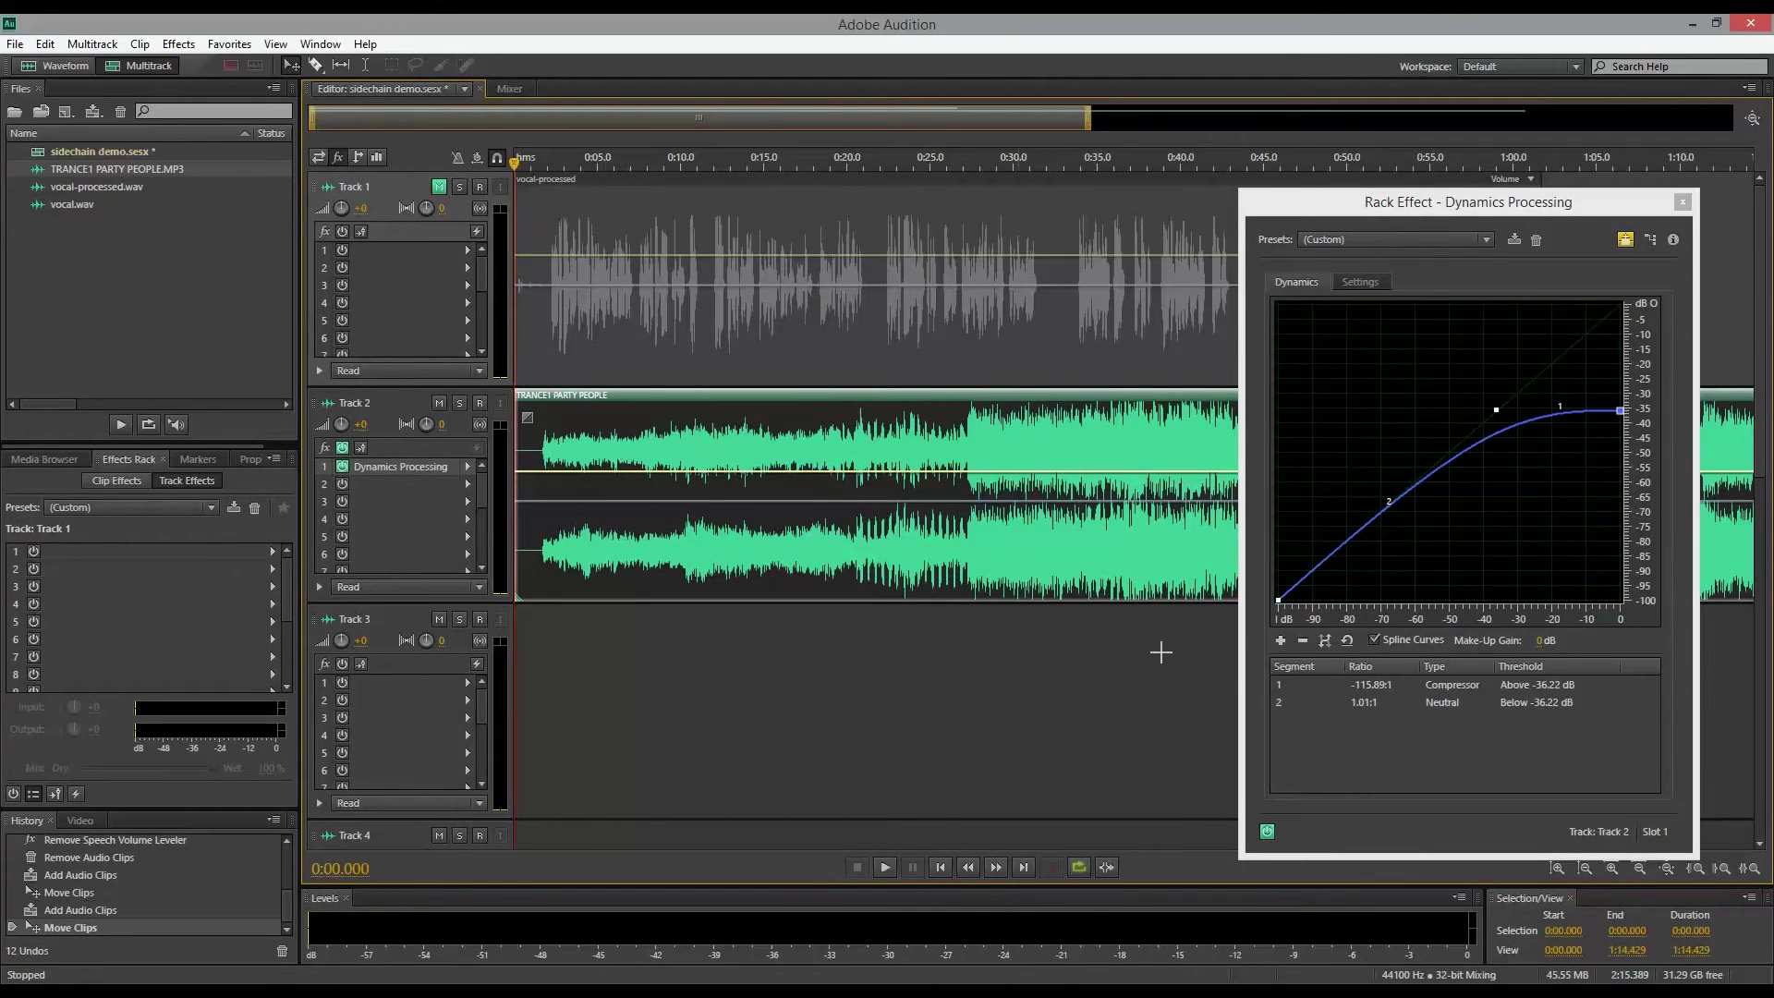
left_click(1682, 201)
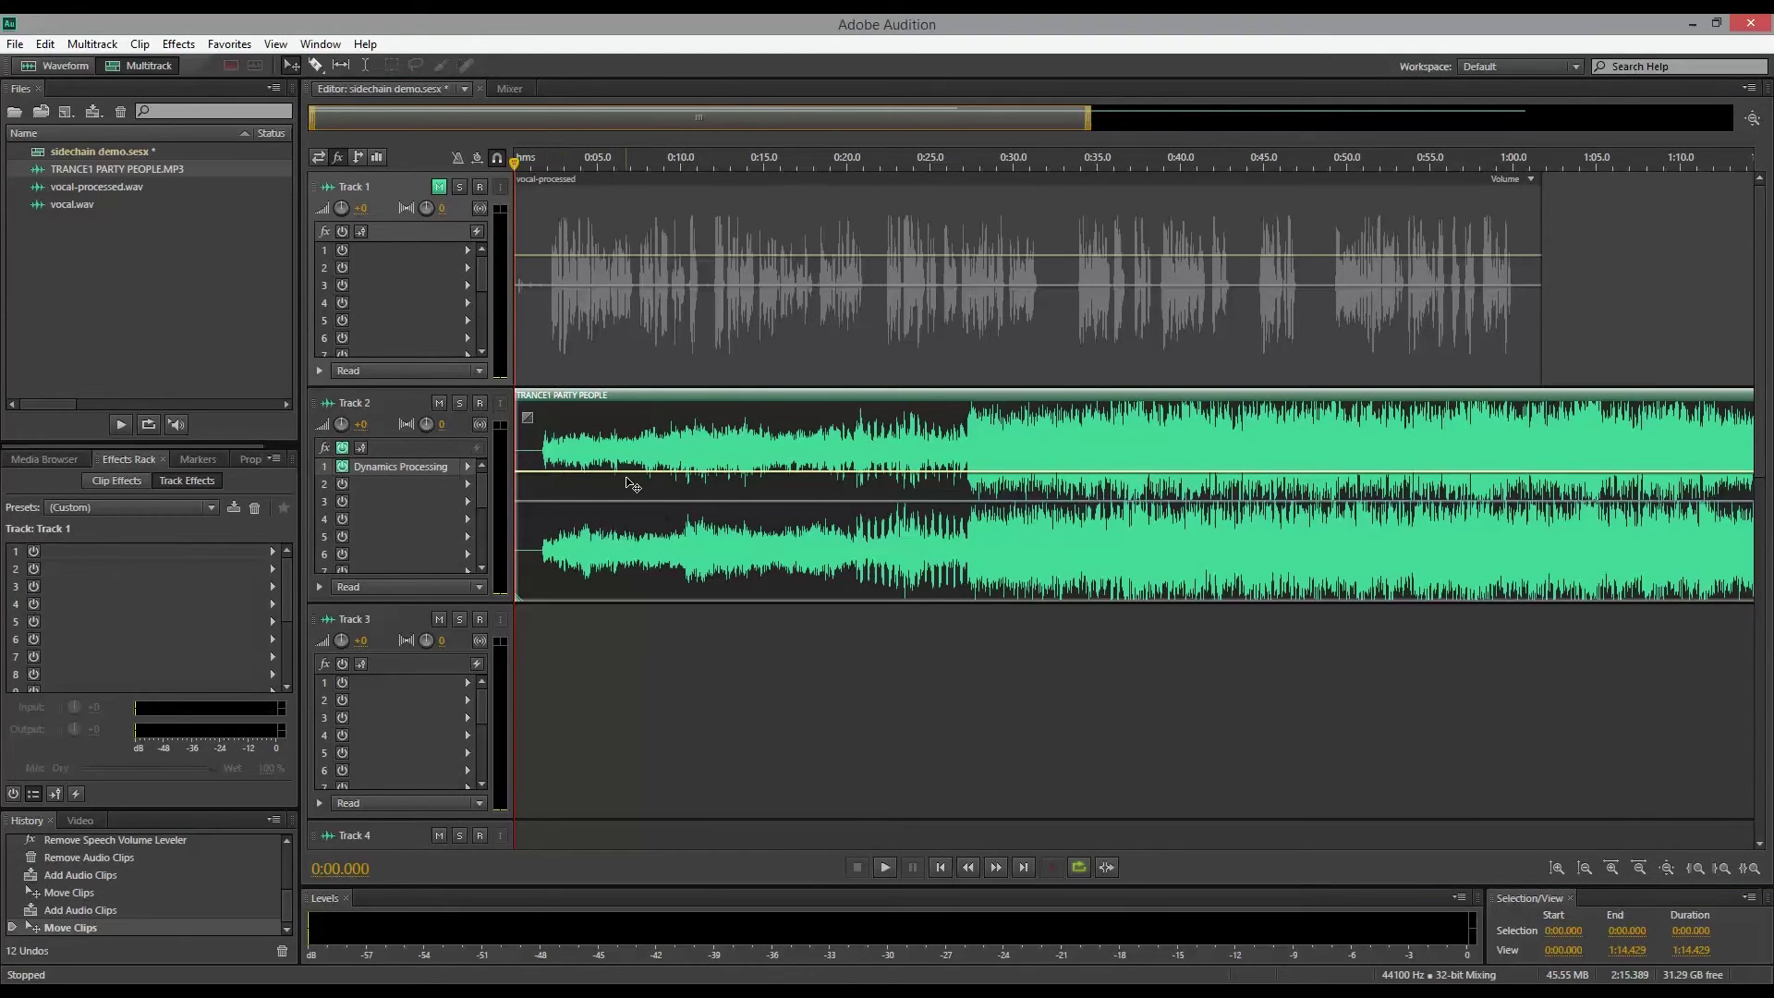
key("space")
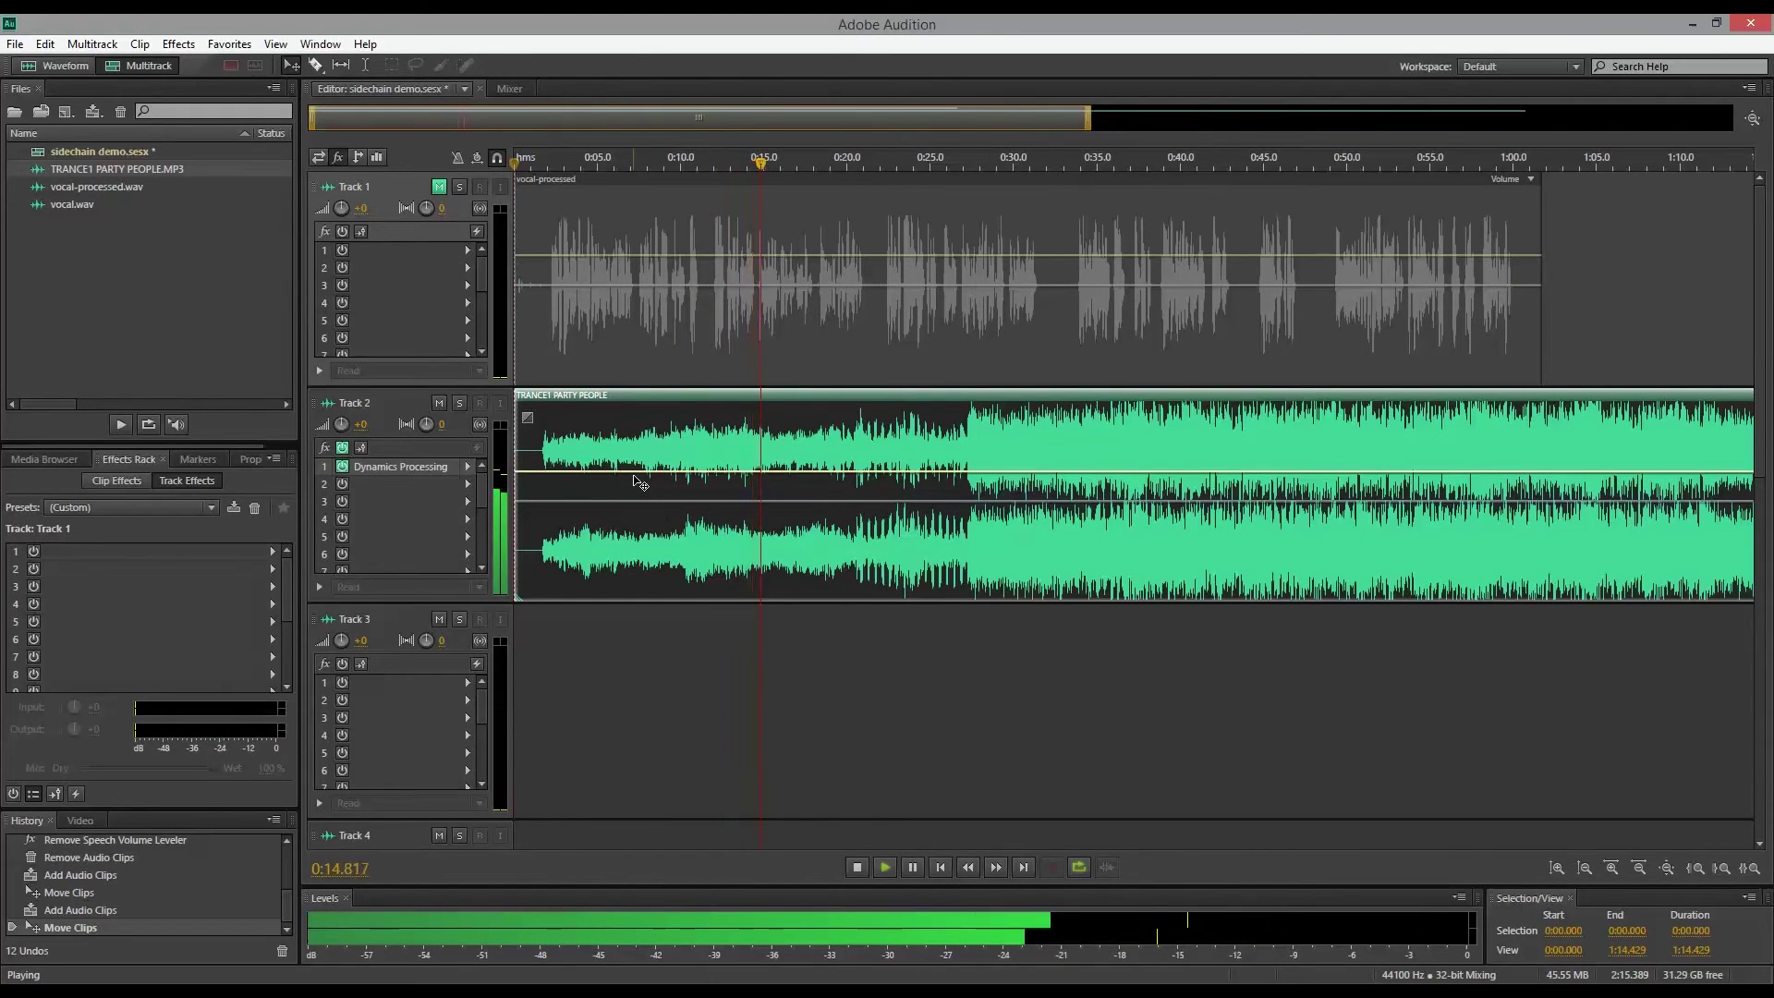
key("space")
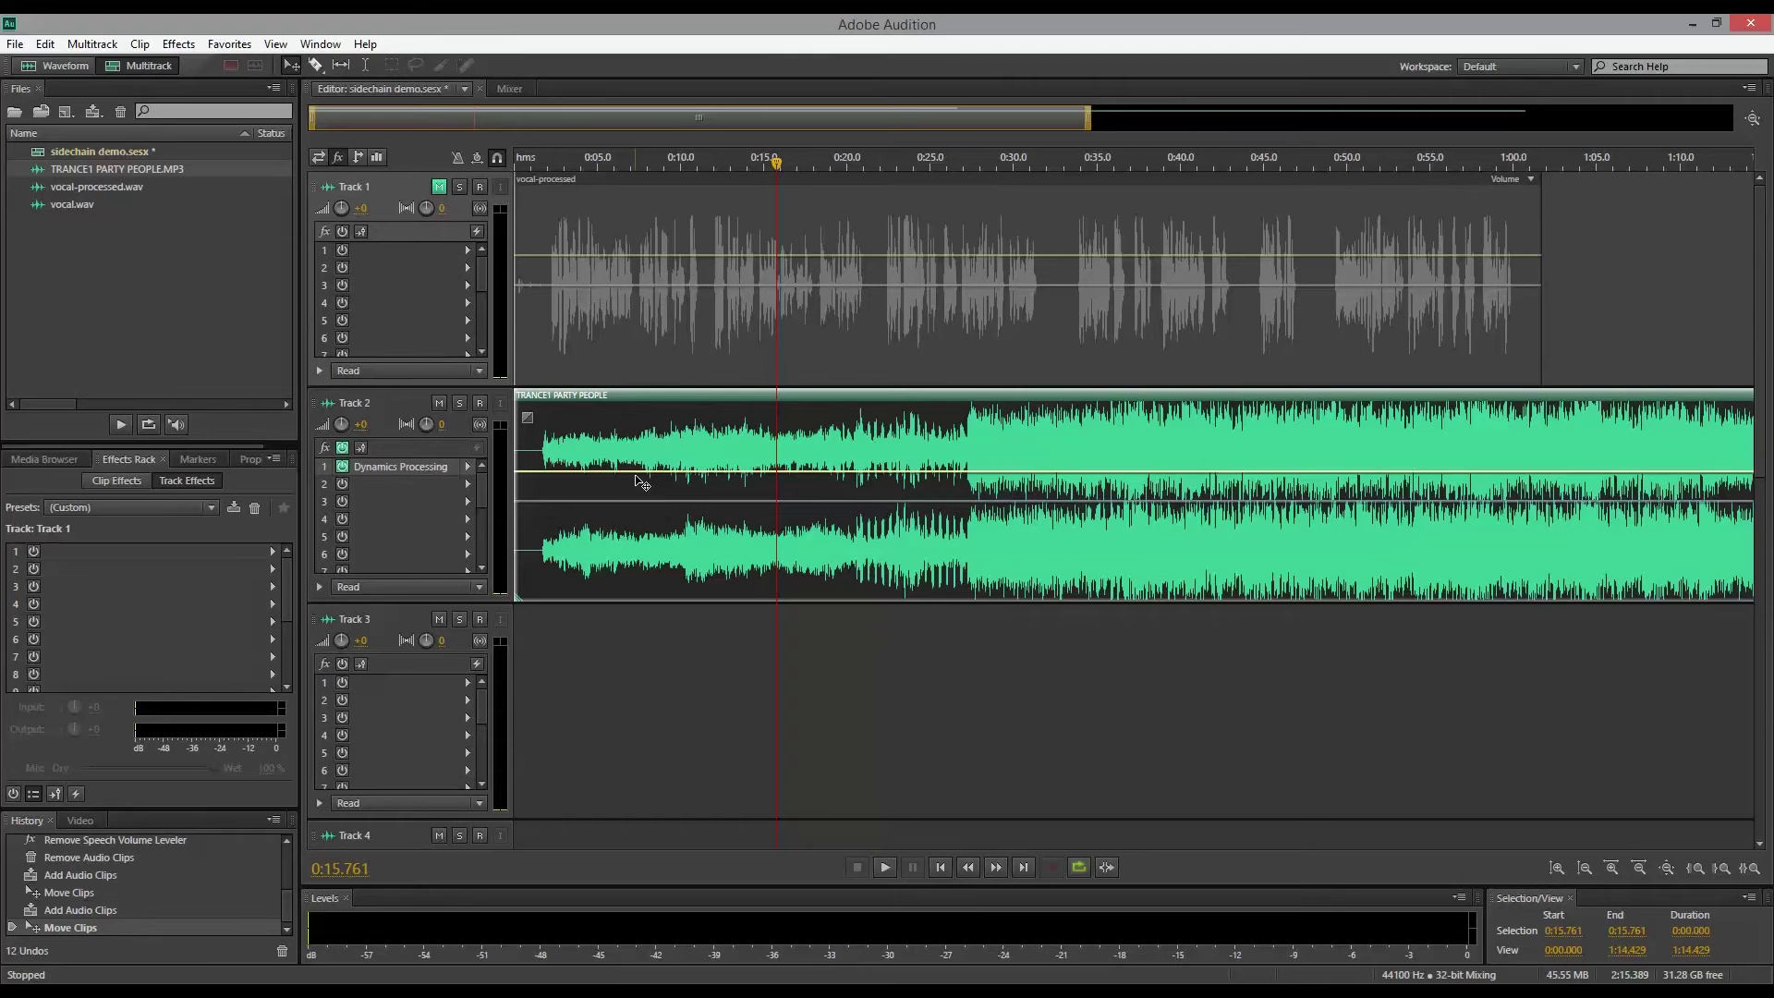
left_click(439, 188)
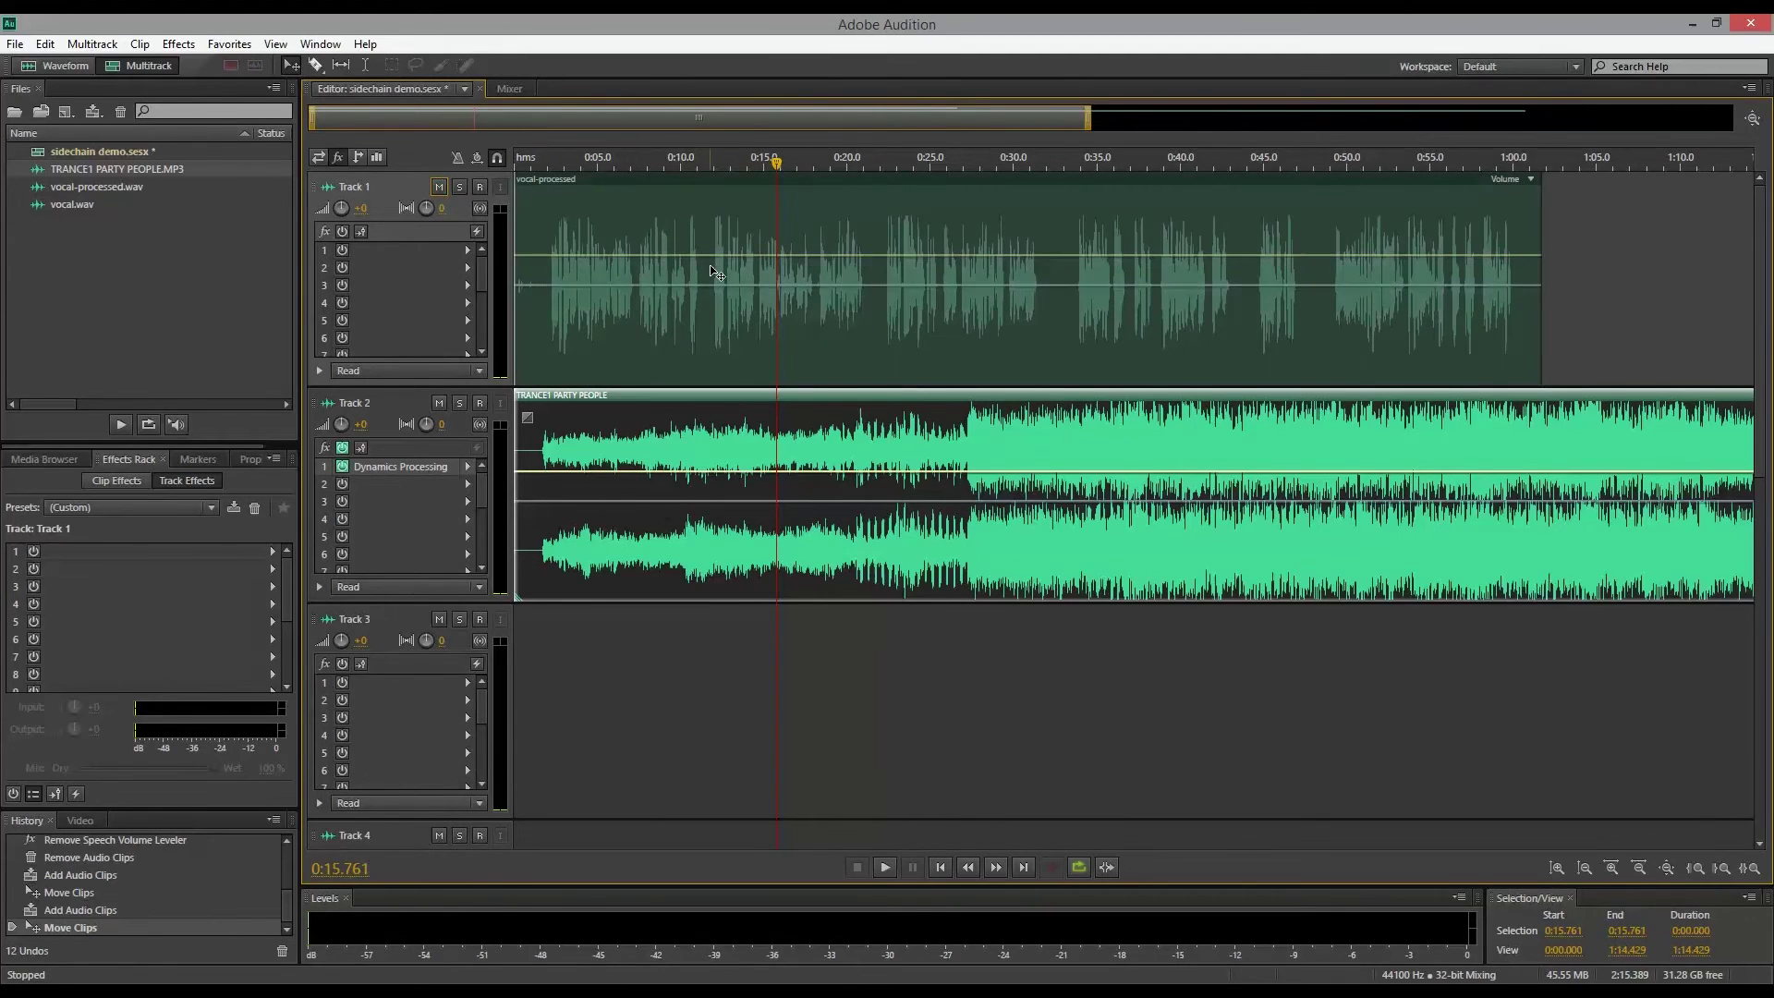
Play both tracks from about 0:01 while comparing Track 2's input and output levels in its effects rack.
left_click(555, 162)
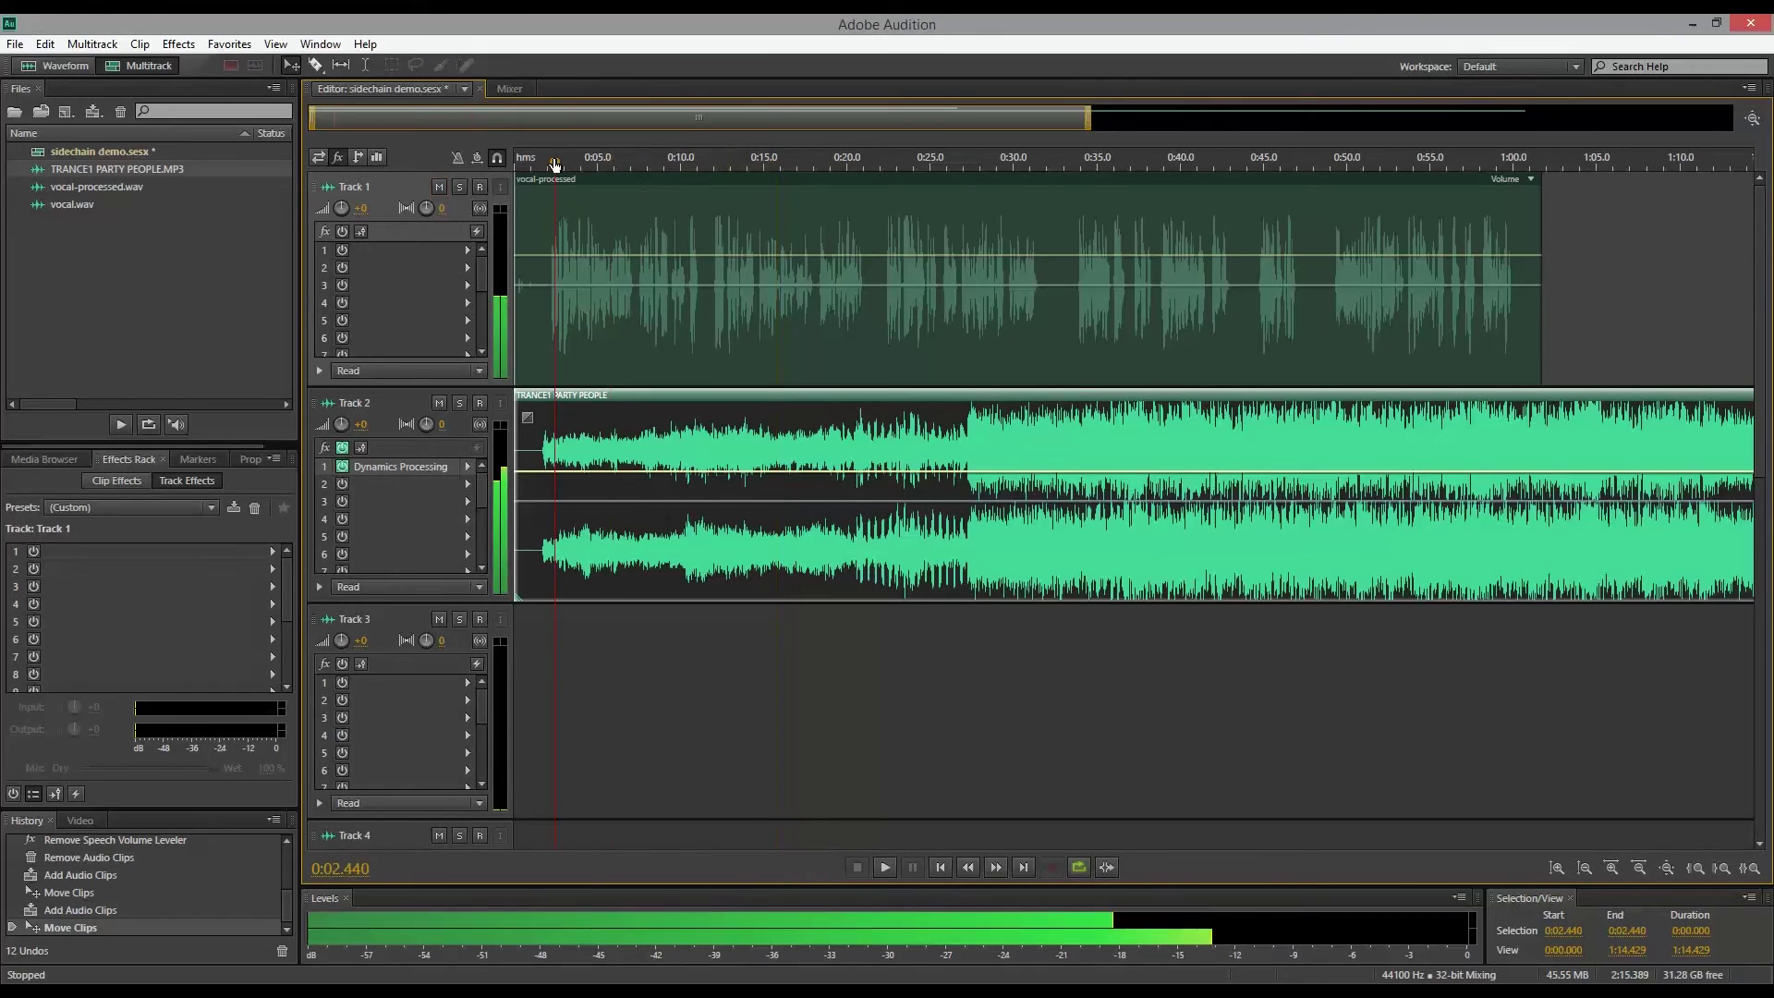
left_click(533, 161)
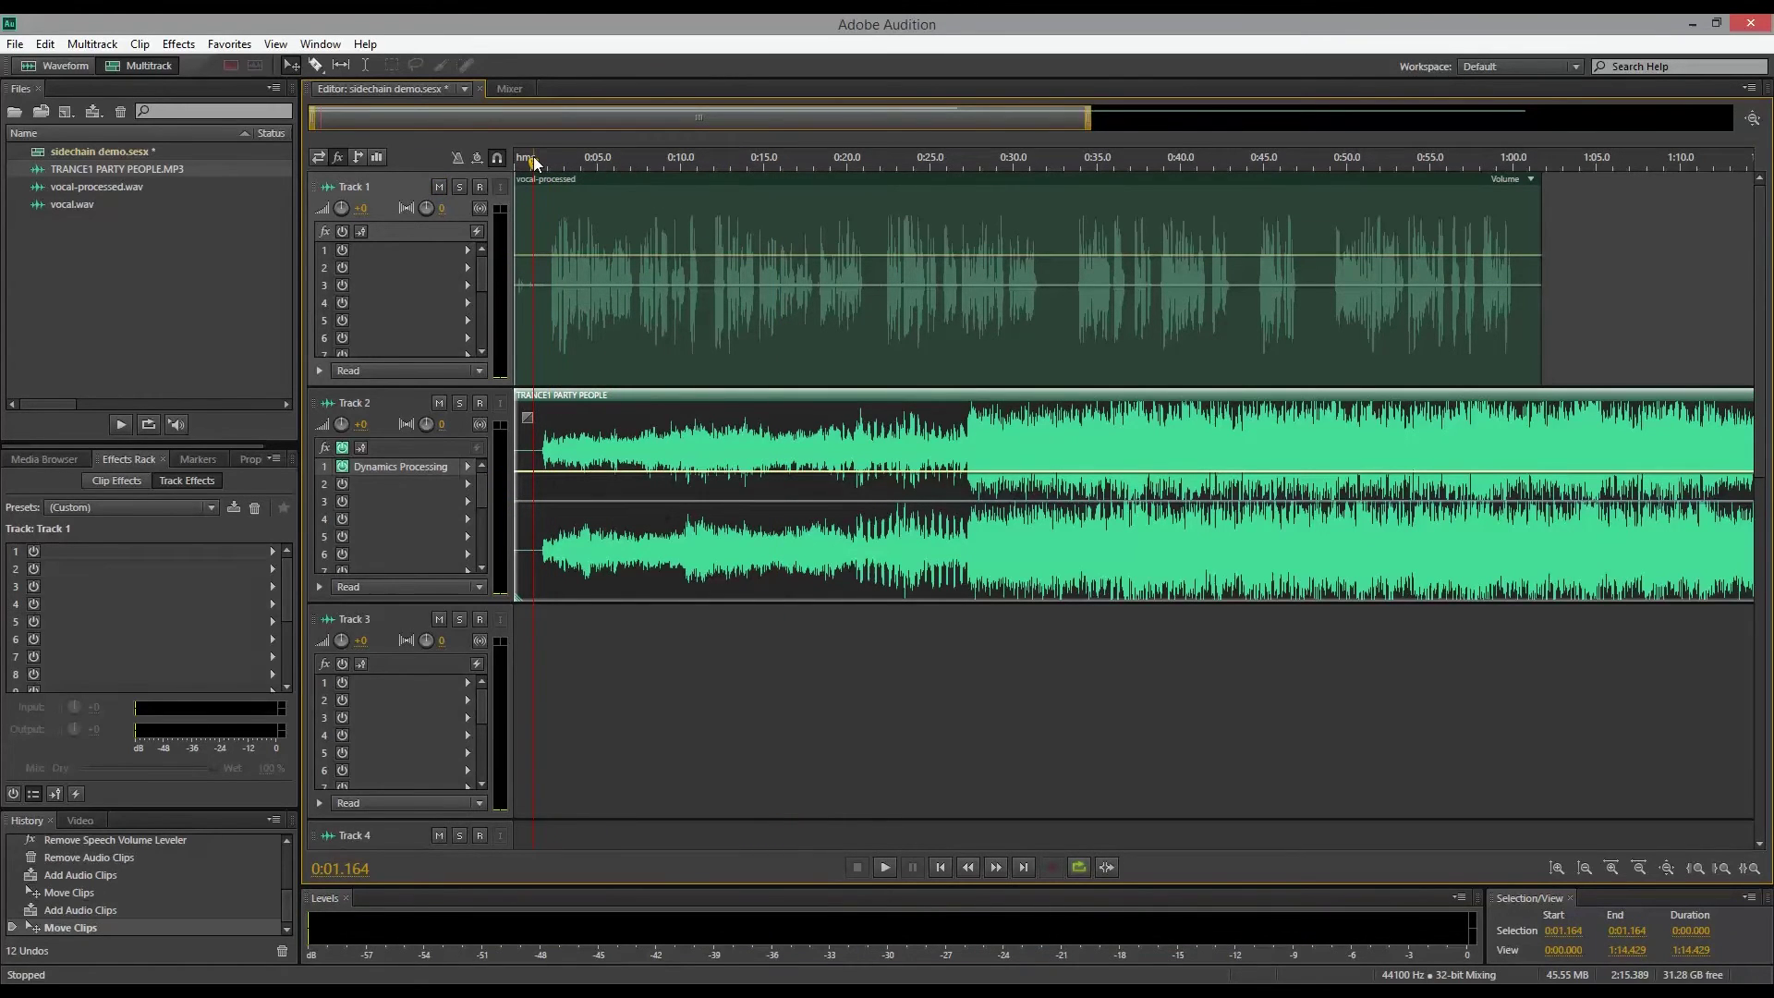
key("space")
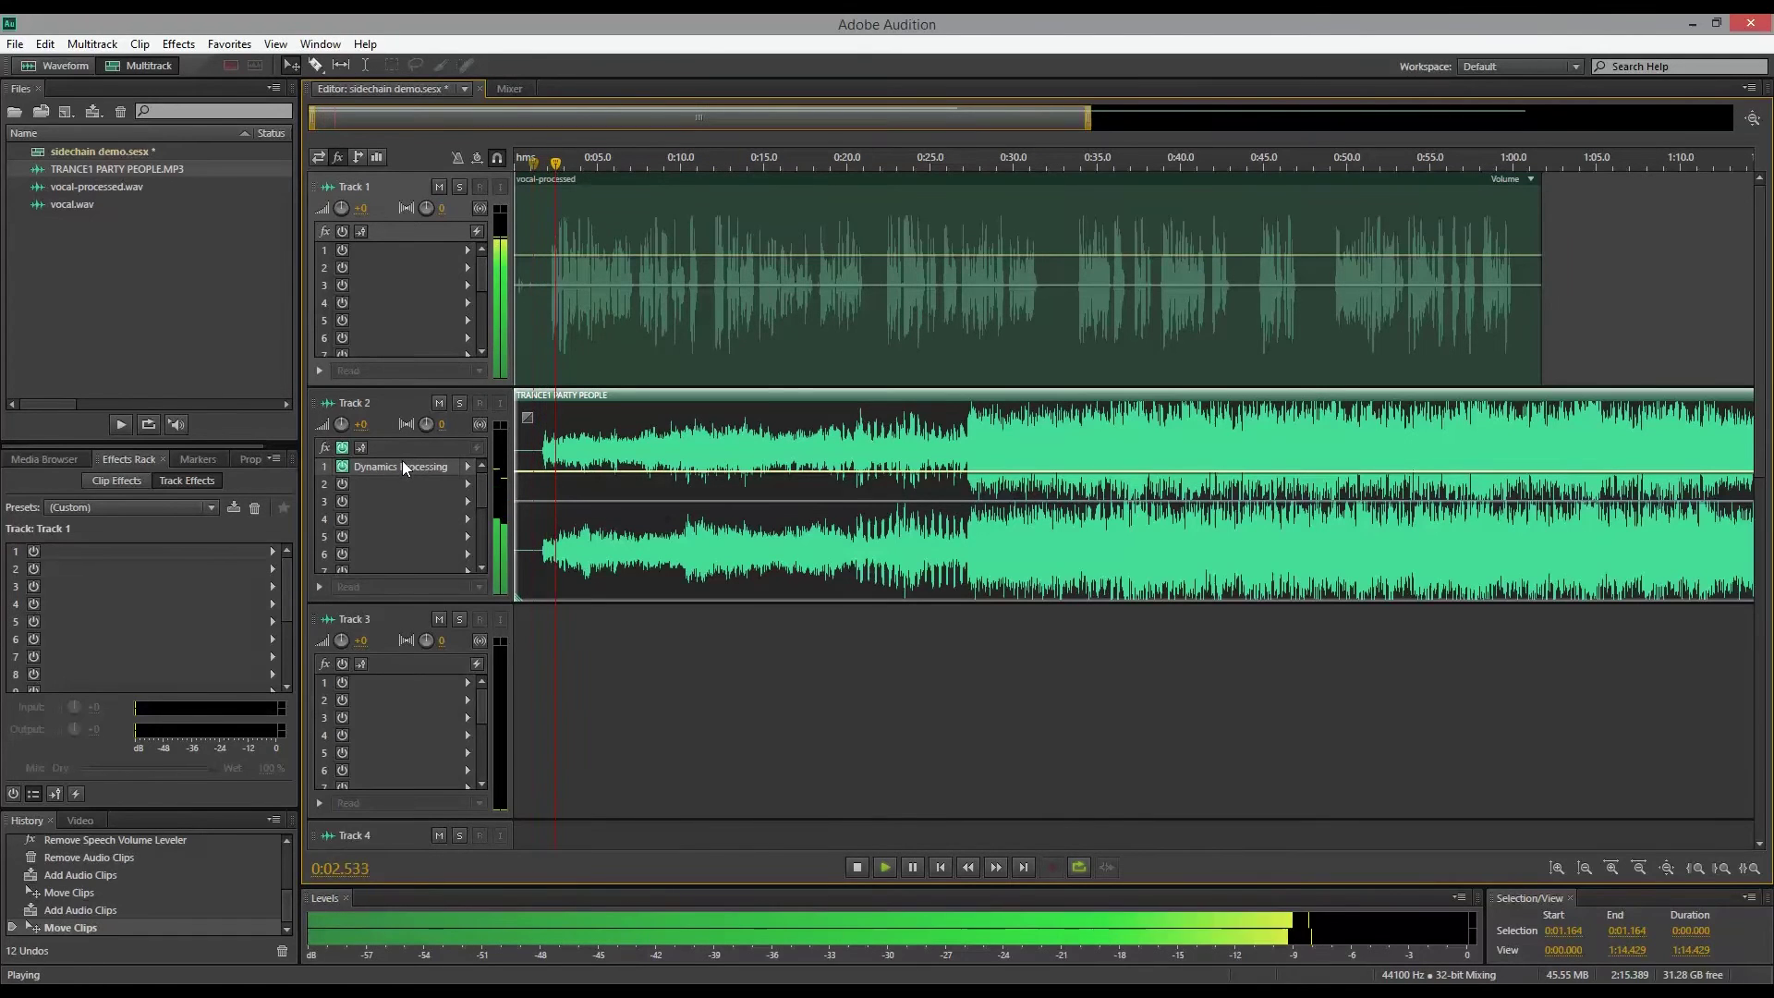
left_click(534, 588)
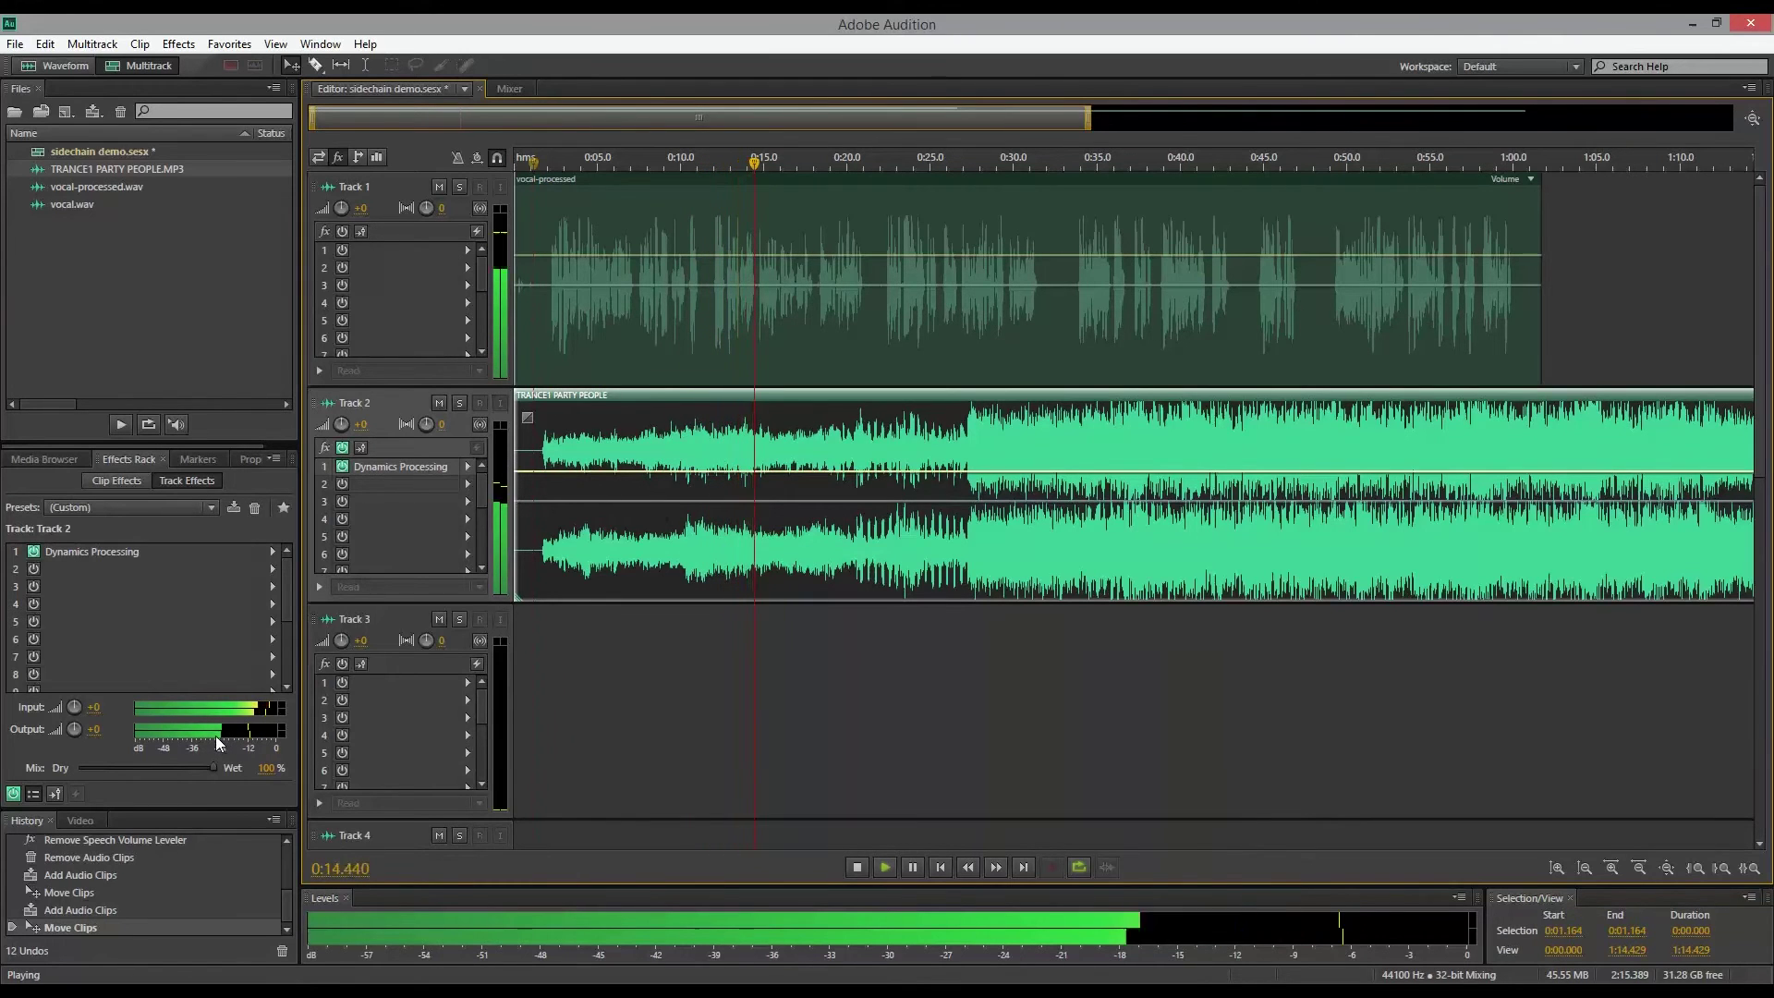
key("space")
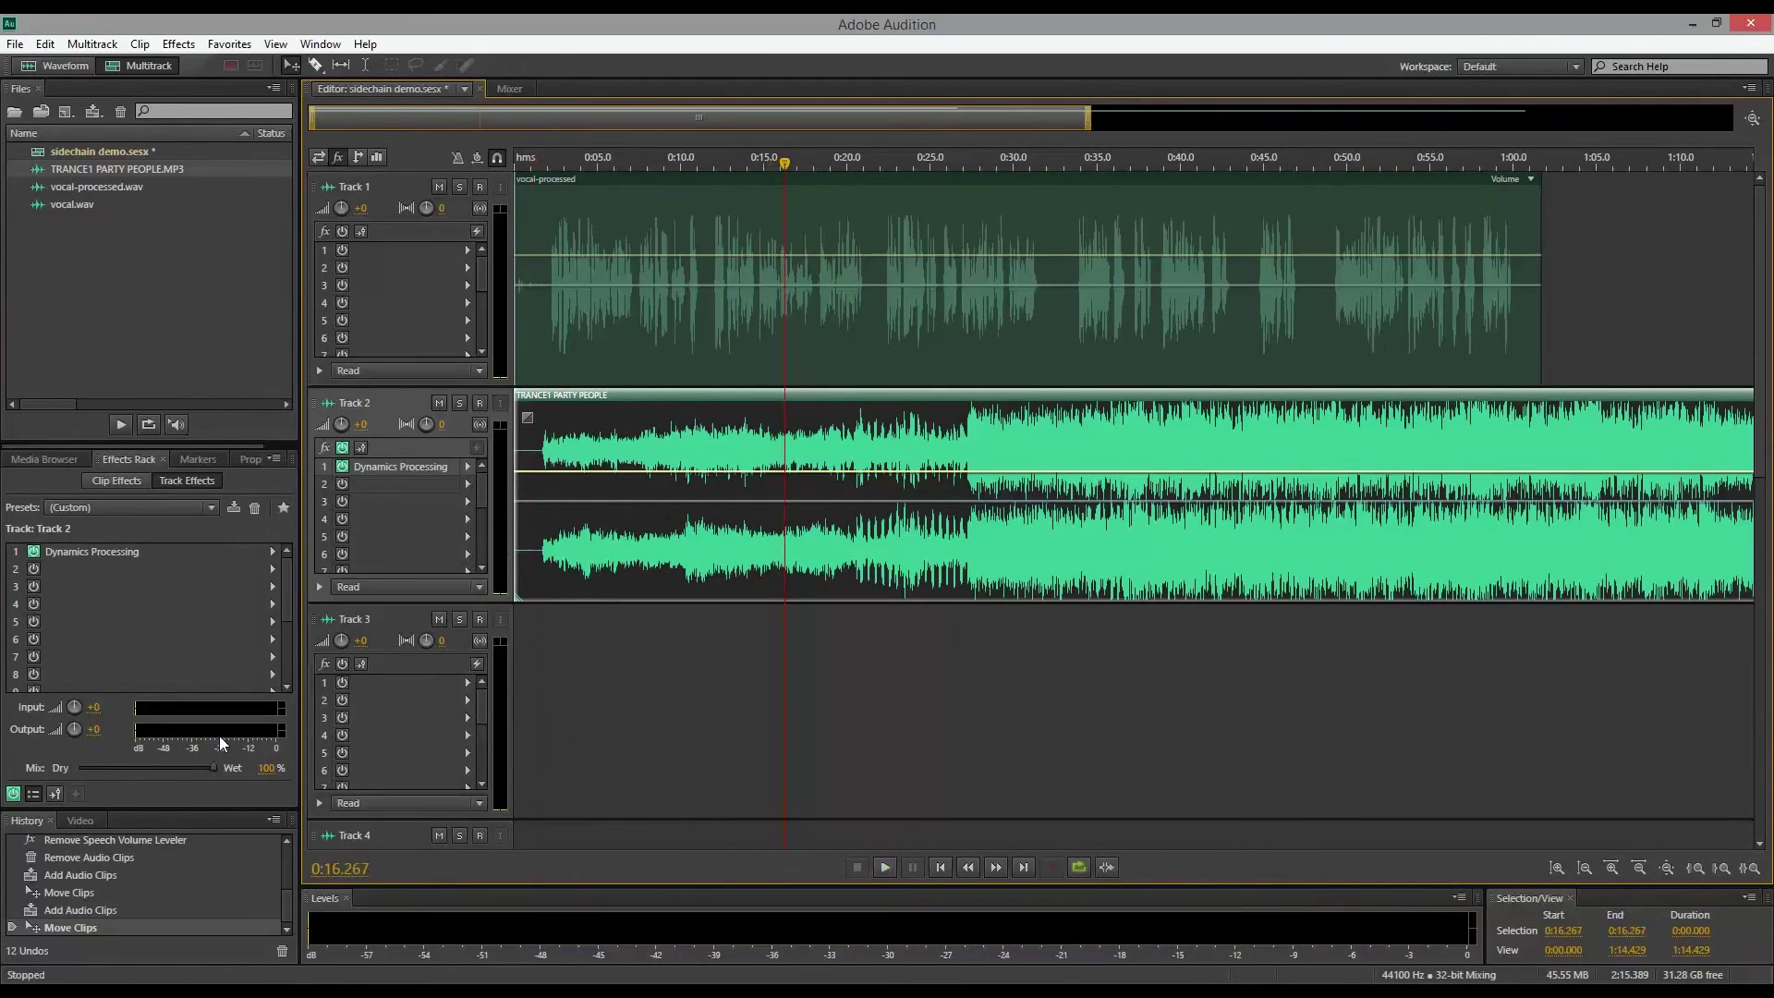
Play both tracks from about 0:57.7 past the vocal clip's end to check Track 2's input and output levels.
left_click(1488, 162)
left_click(1476, 164)
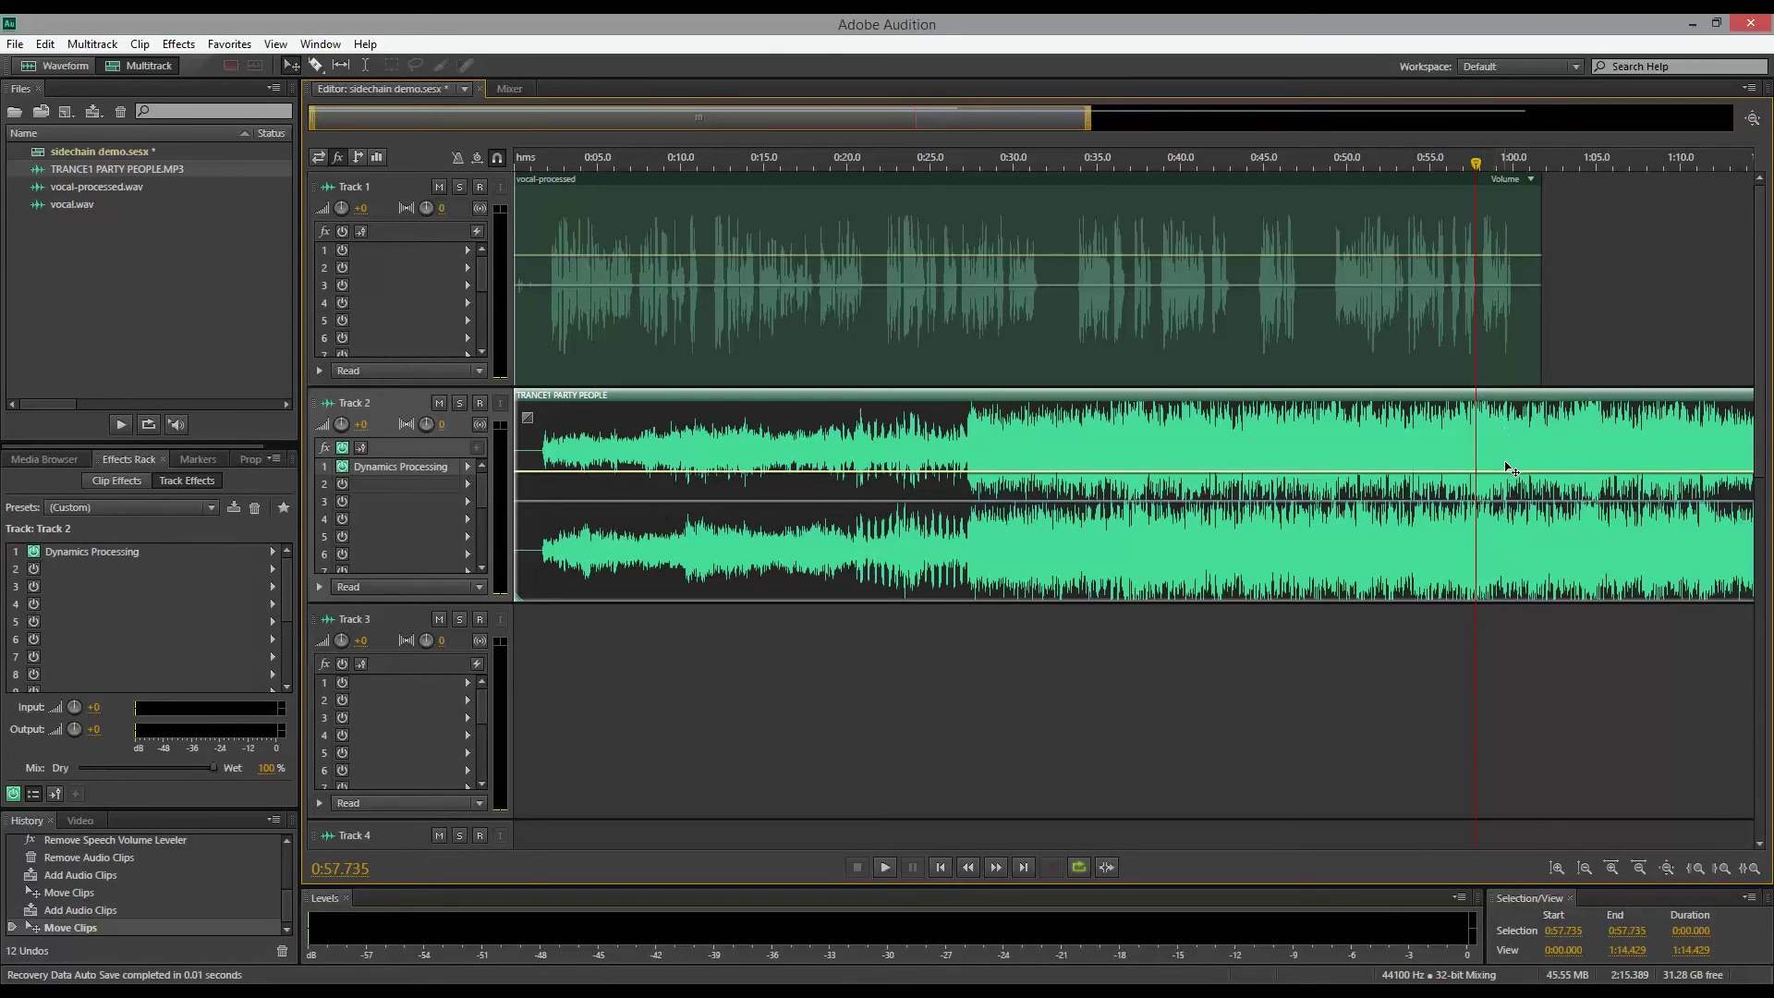
key("space")
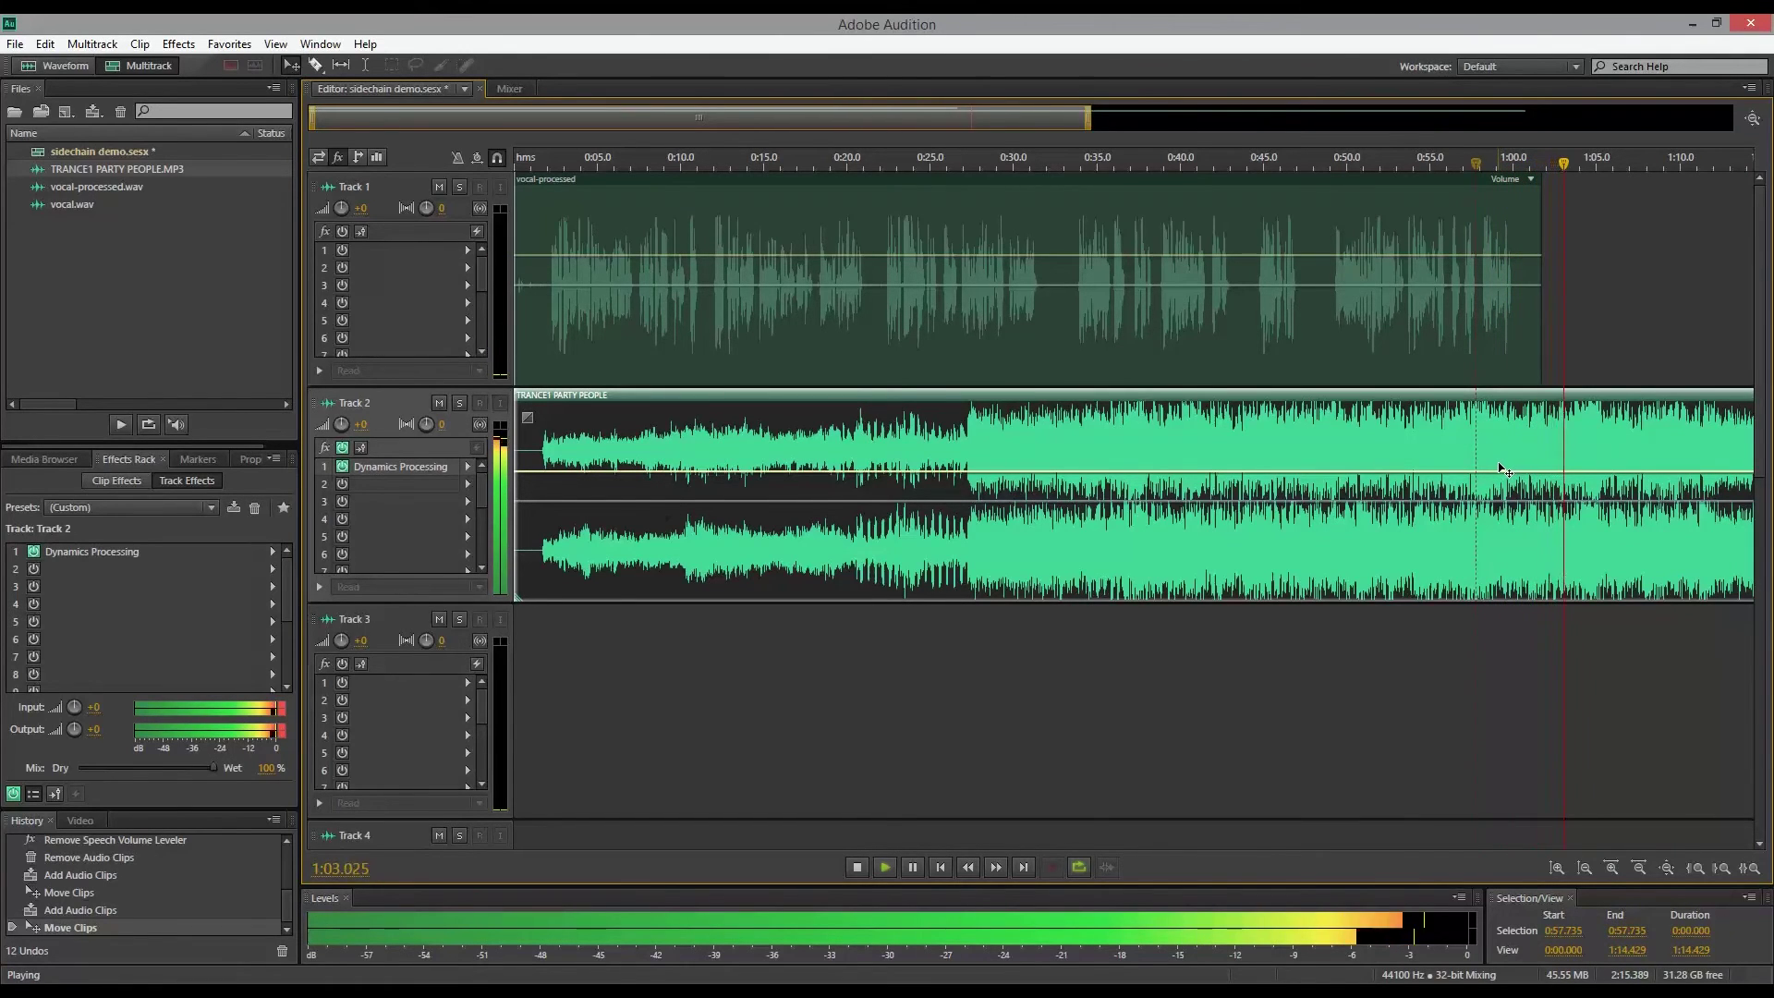
key("space")
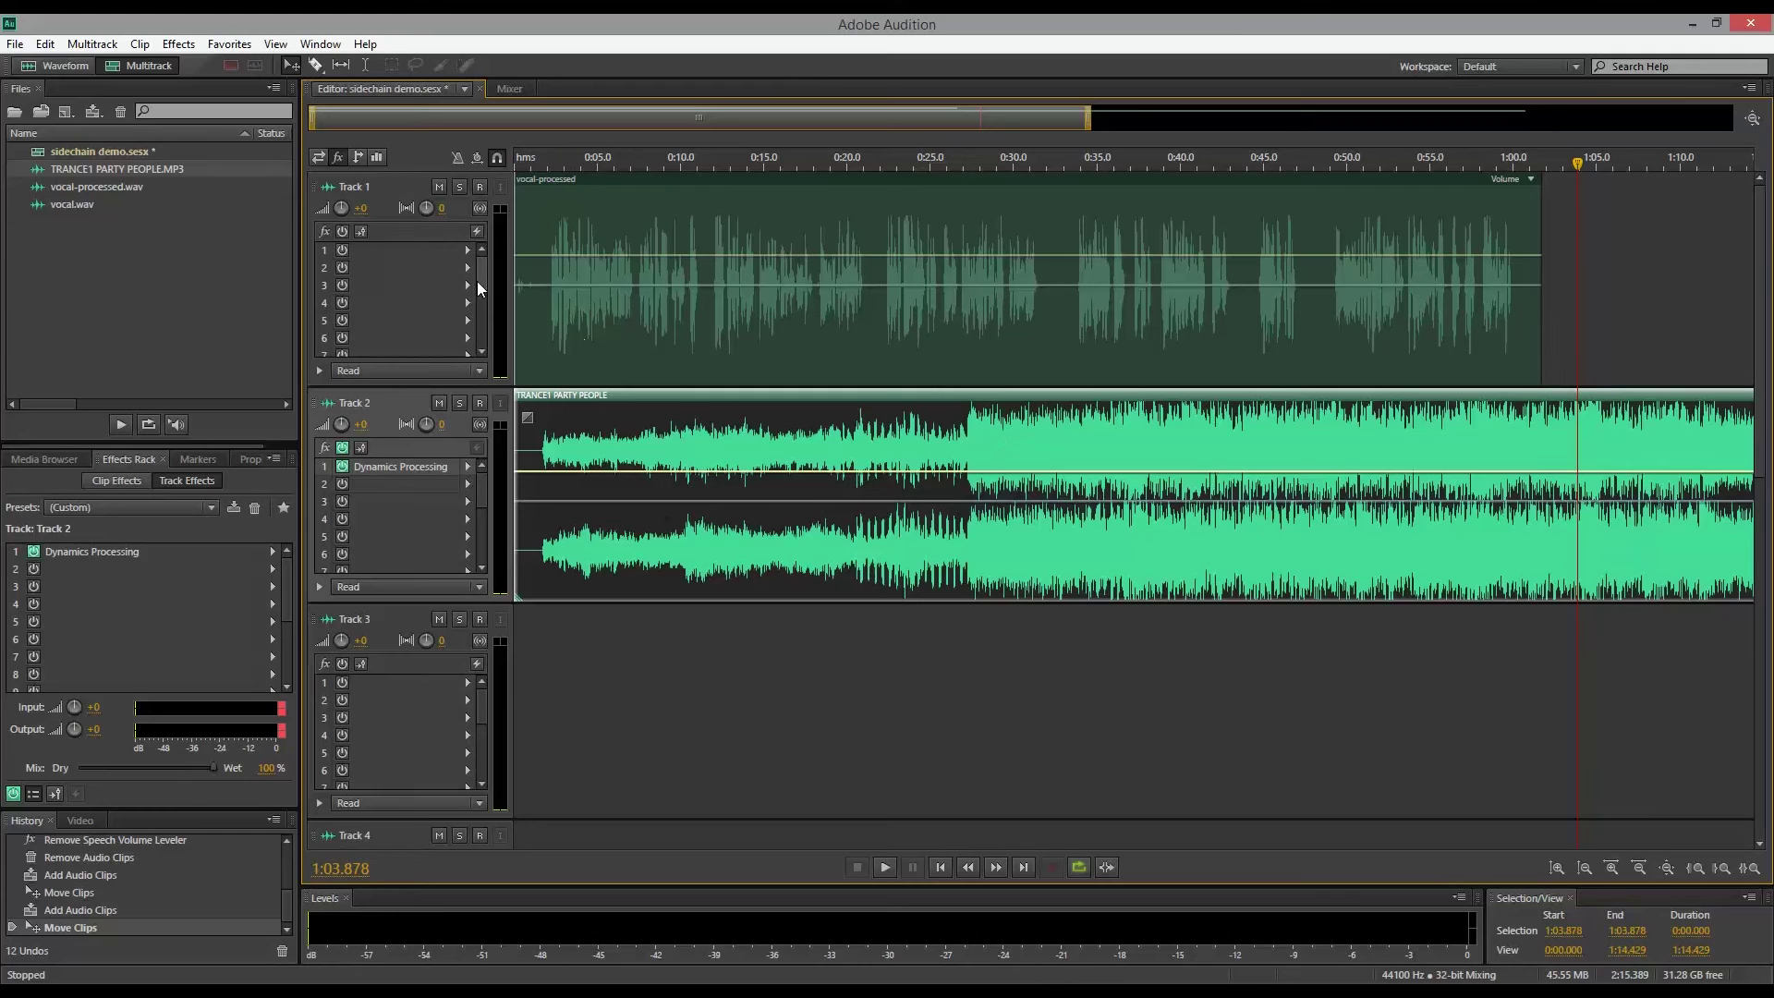
Add a Dynamics Processing effect to the first effect slot of Track 1.
left_click(481, 262)
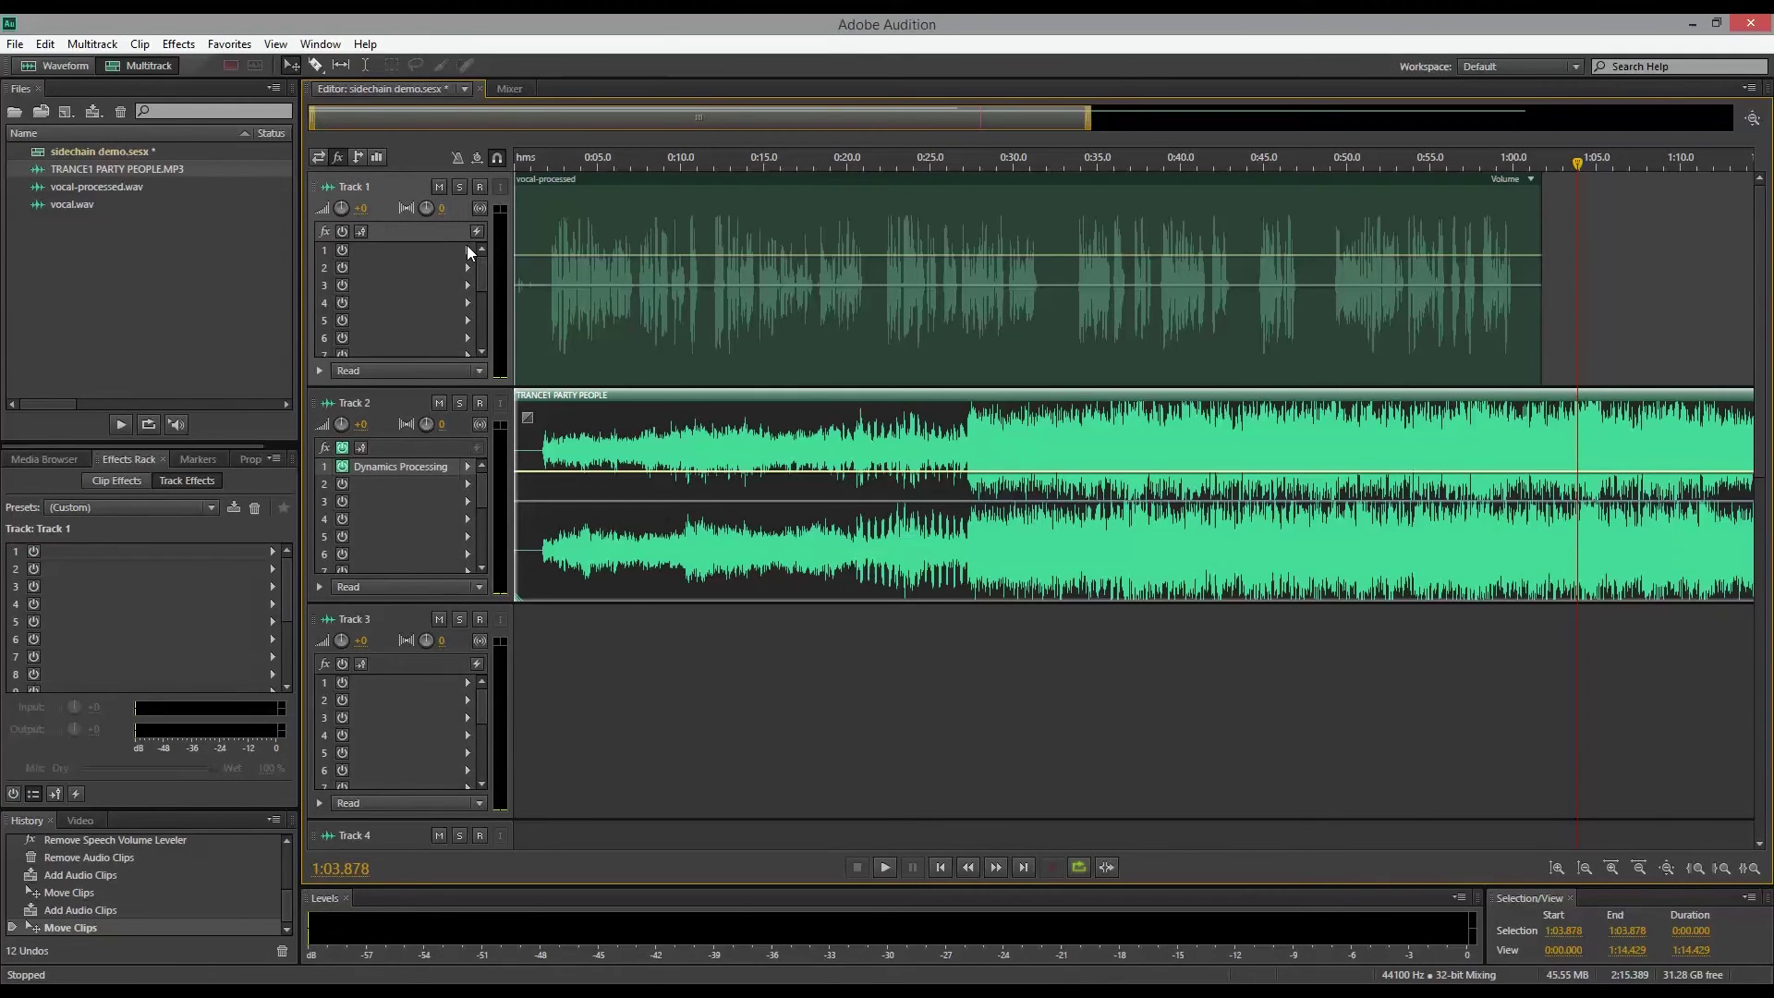
left_click(468, 251)
mouse_move(544, 325)
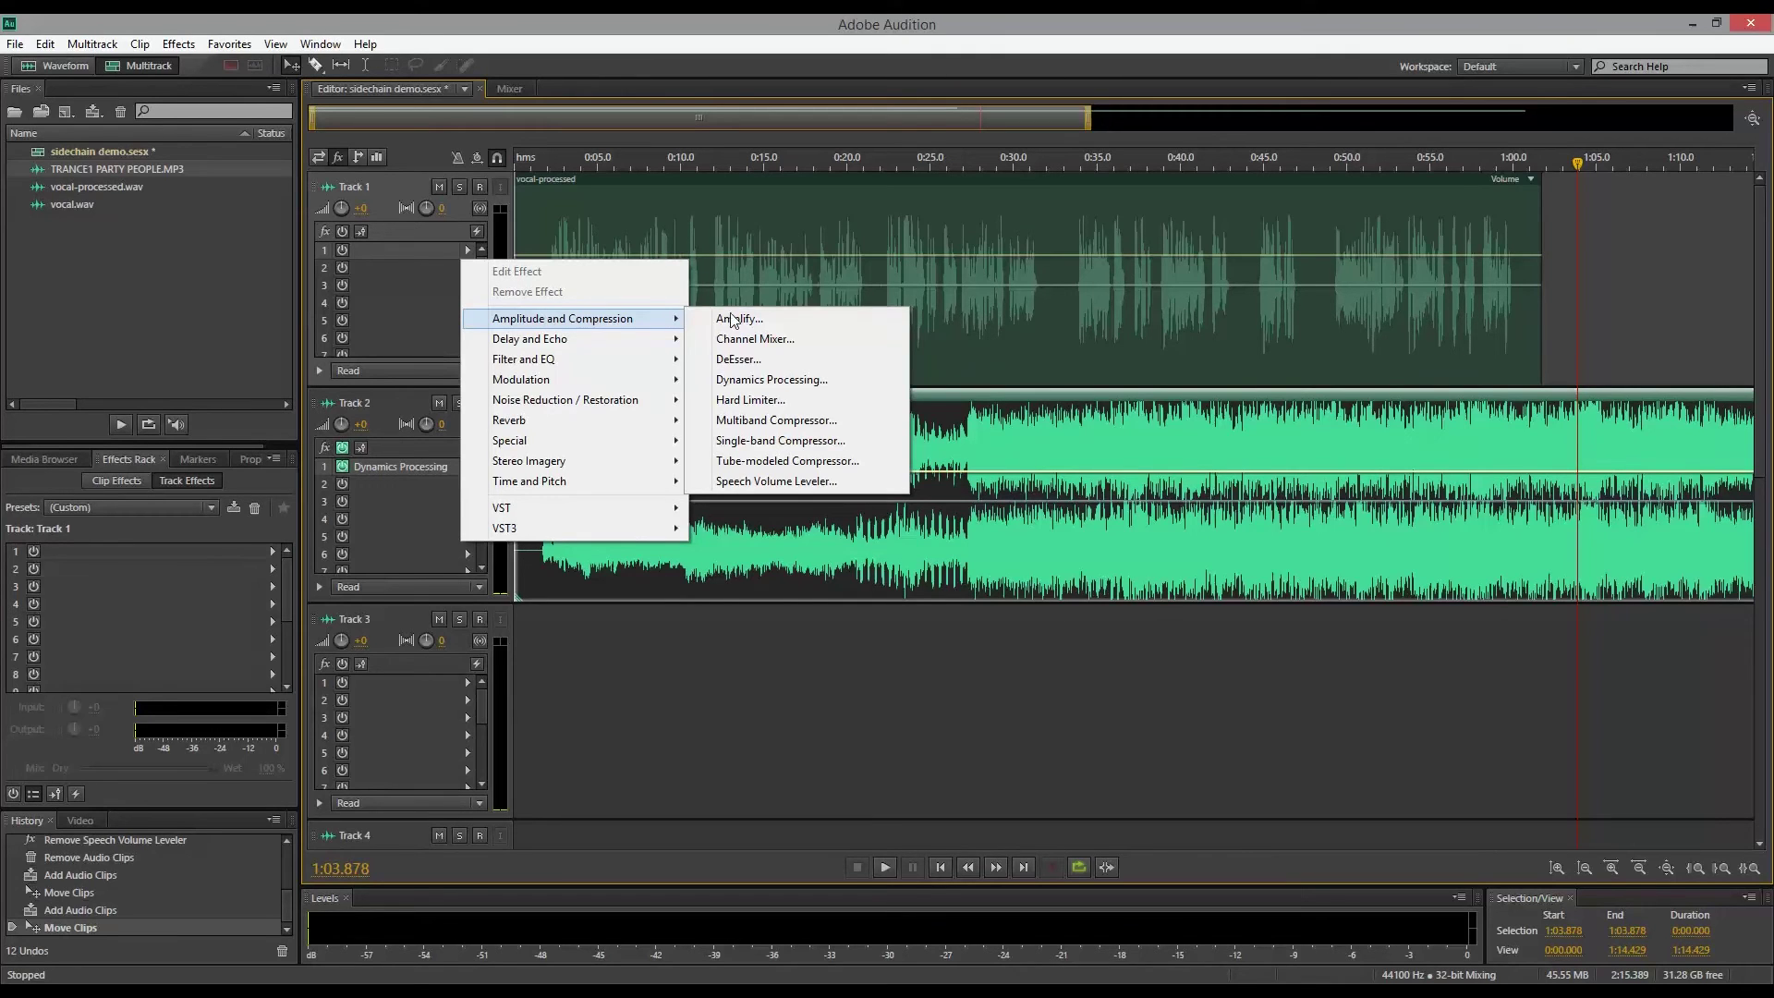
left_click(776, 380)
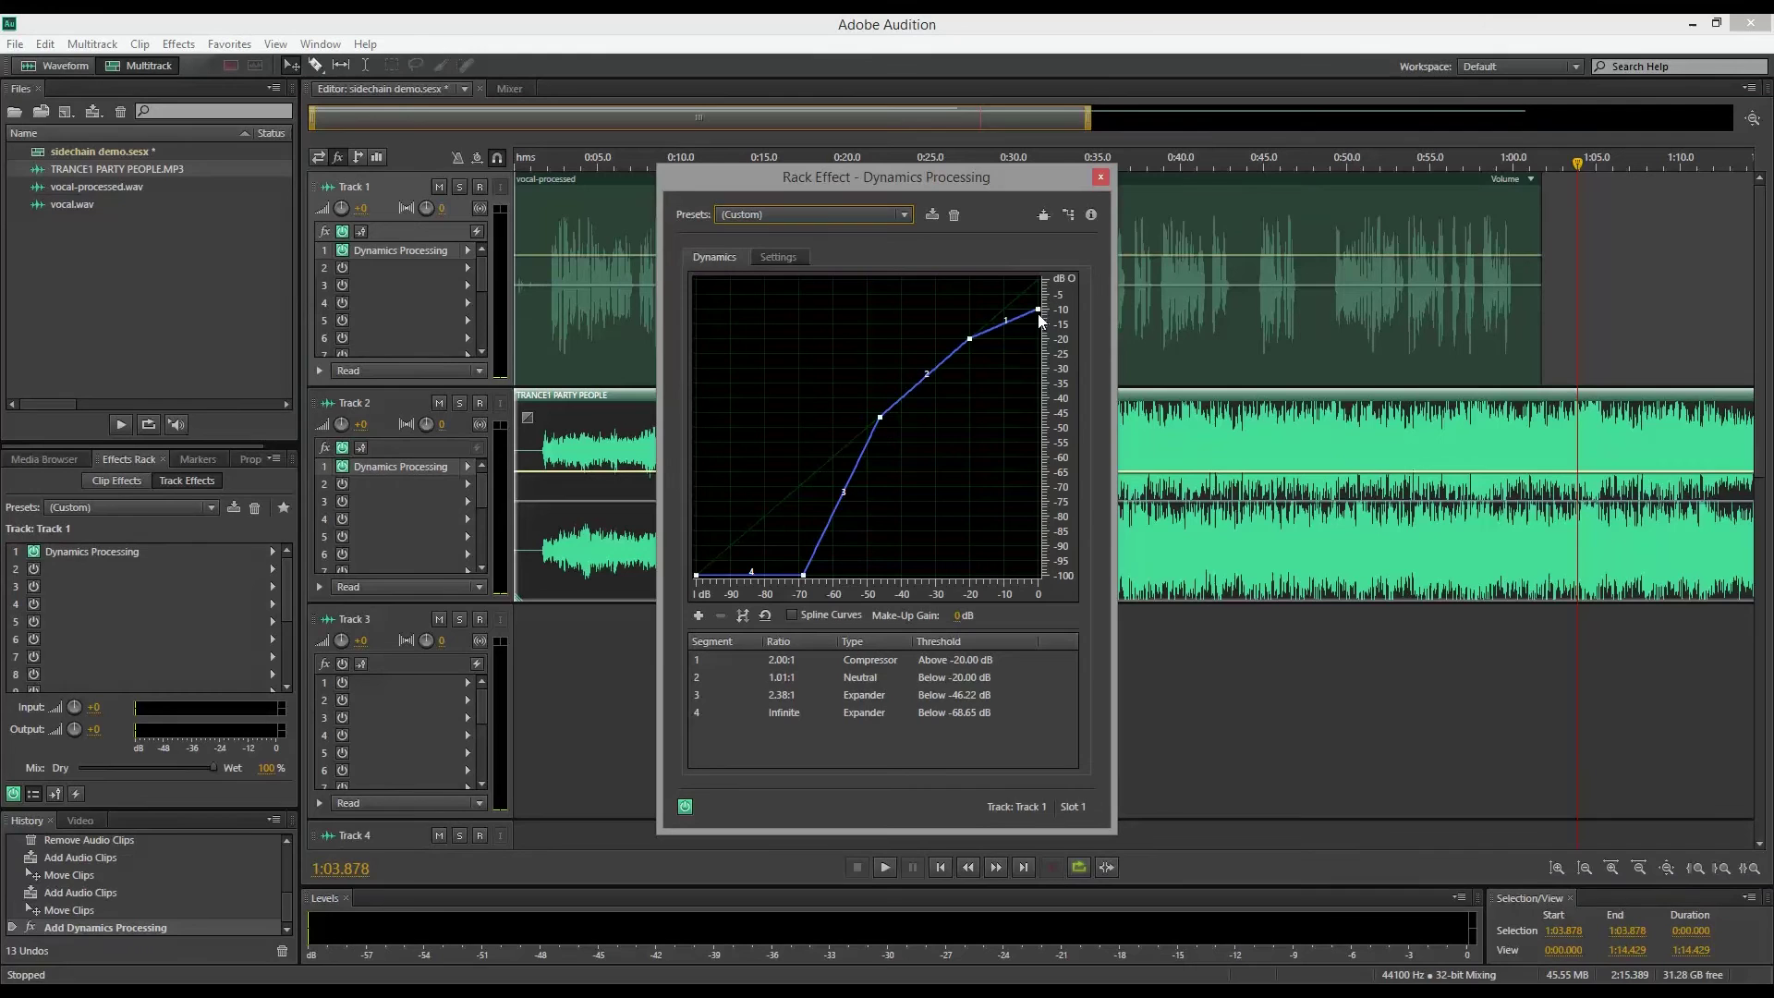
Shape Track 1's dynamics curve with its end at 0 dB, knee at -32.43 dB and floor point at -44.59 dB, and close the effect.
left_click_drag(1038, 309, 1039, 278)
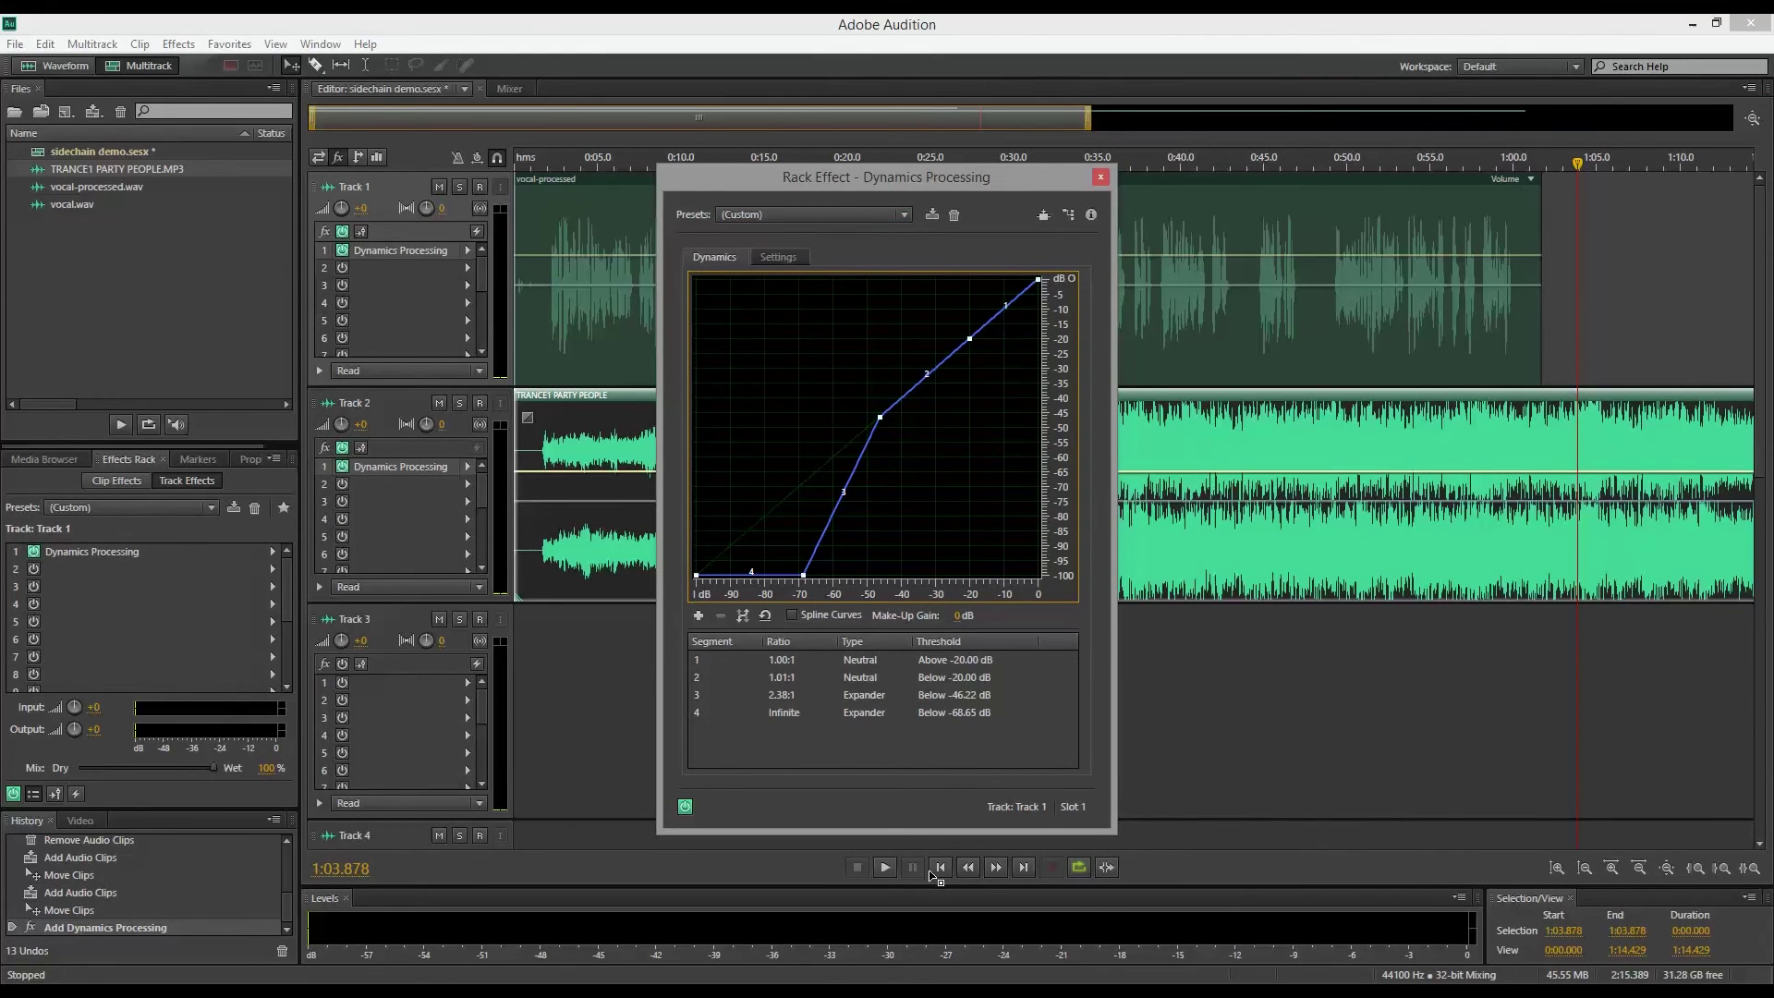
left_click_drag(974, 344, 863, 483)
left_click_drag(881, 421, 928, 377)
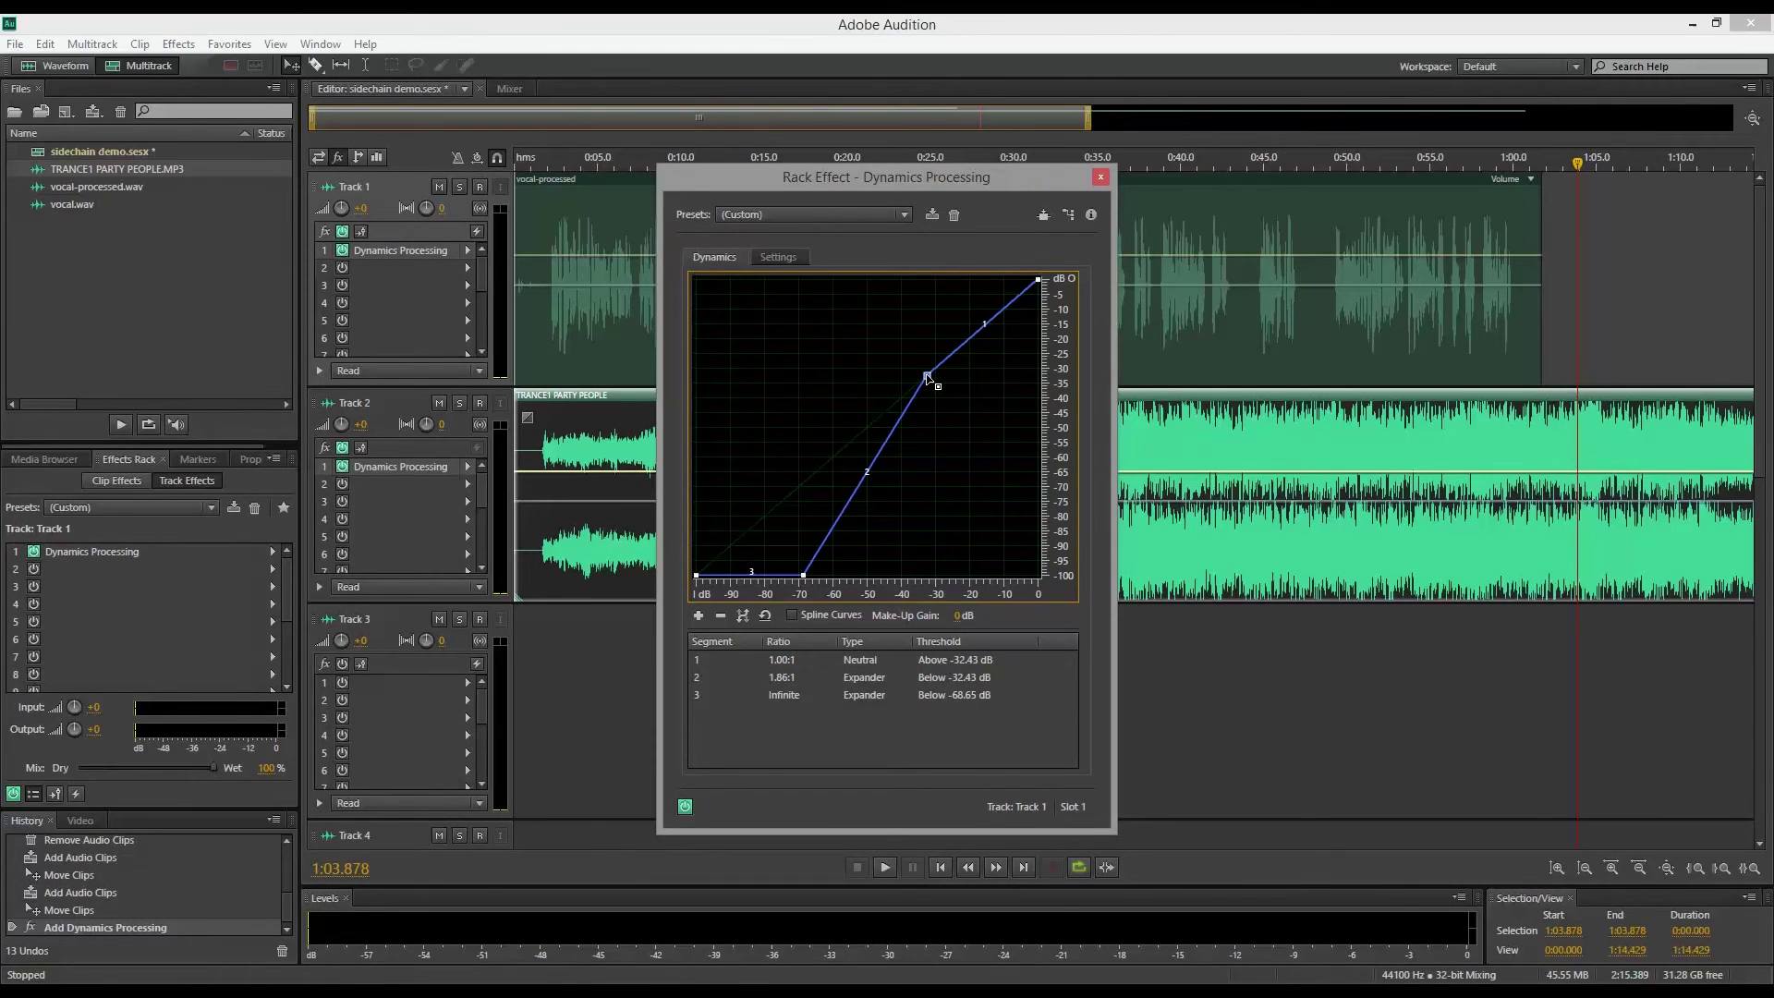
left_click_drag(810, 577, 886, 577)
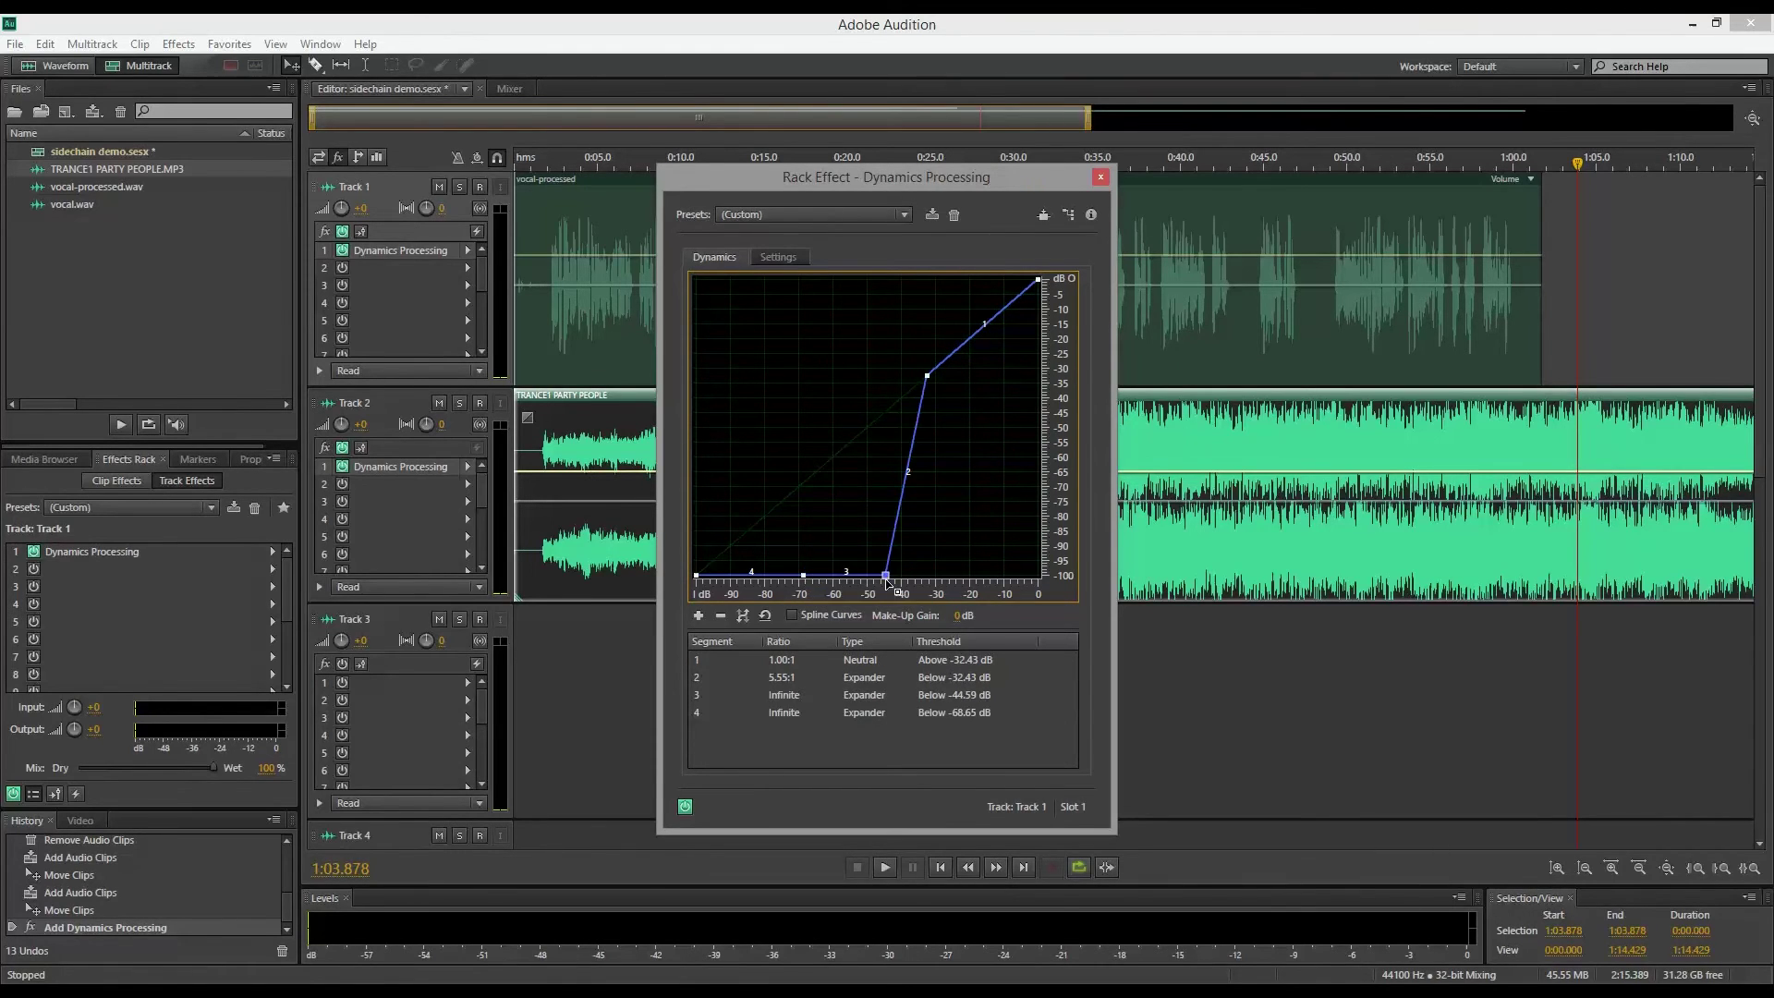
left_click(1100, 178)
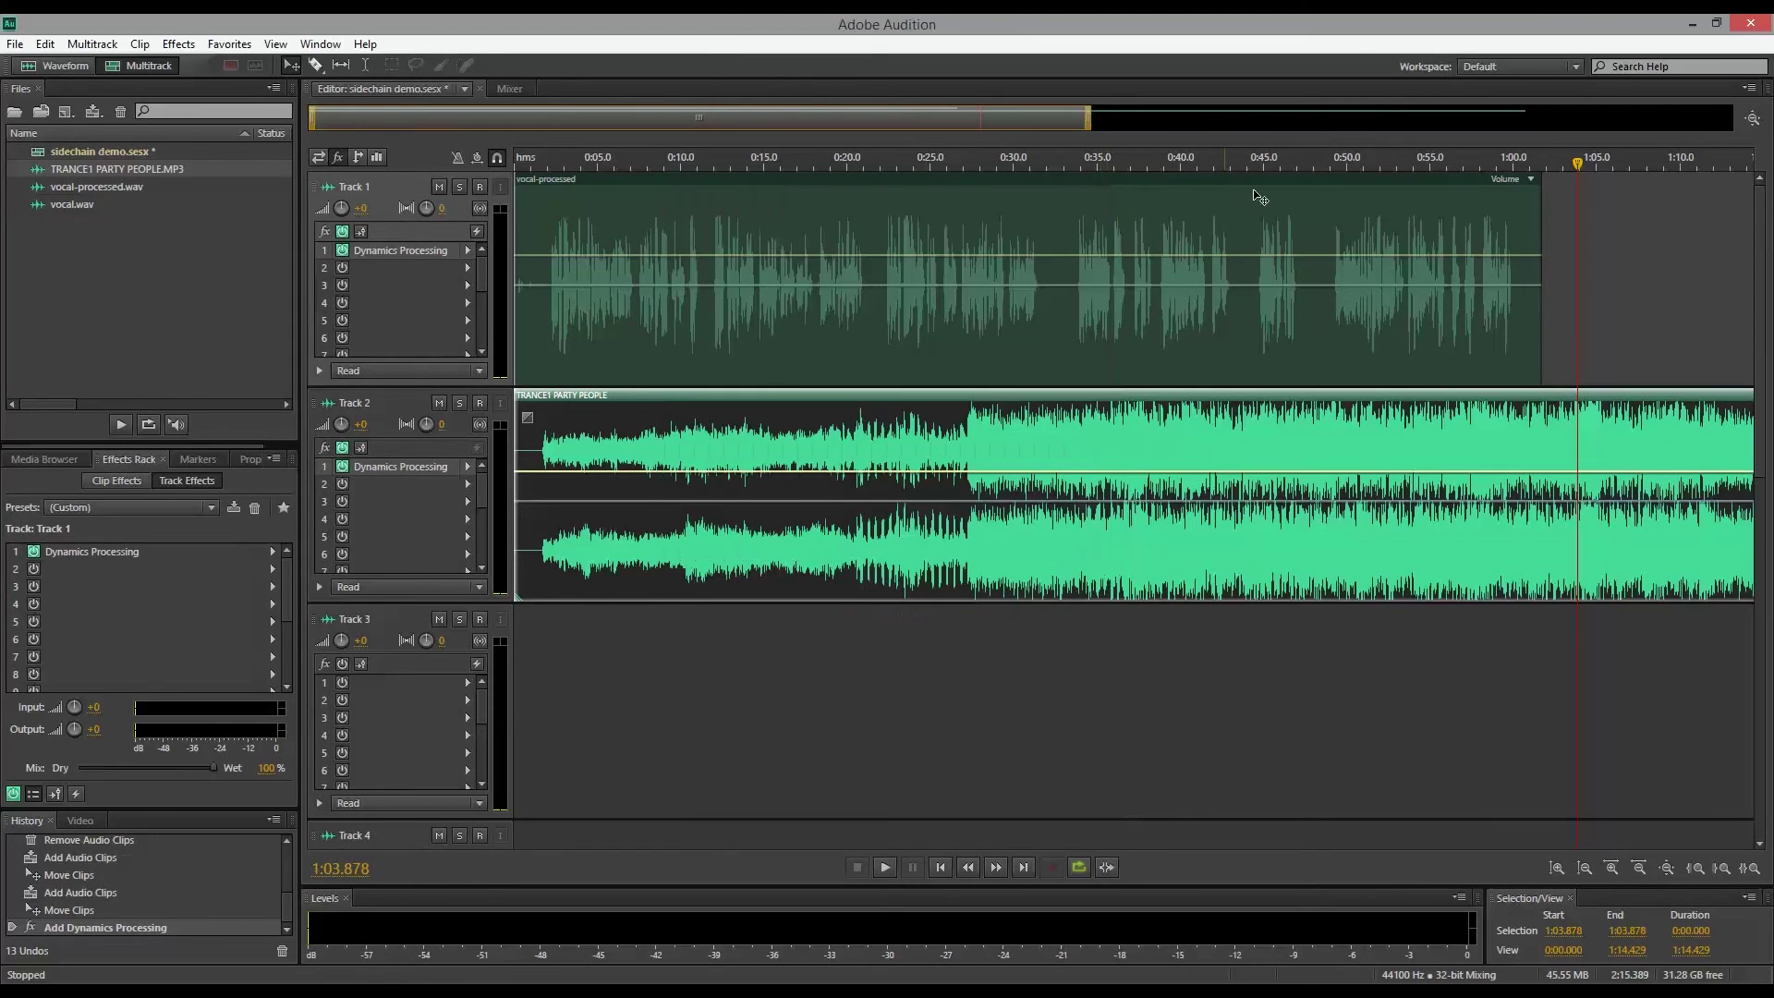
Play the end of the vocal from about 0:57.6 to check the ducking, and select Track 2's clip.
left_click(1472, 157)
key("space")
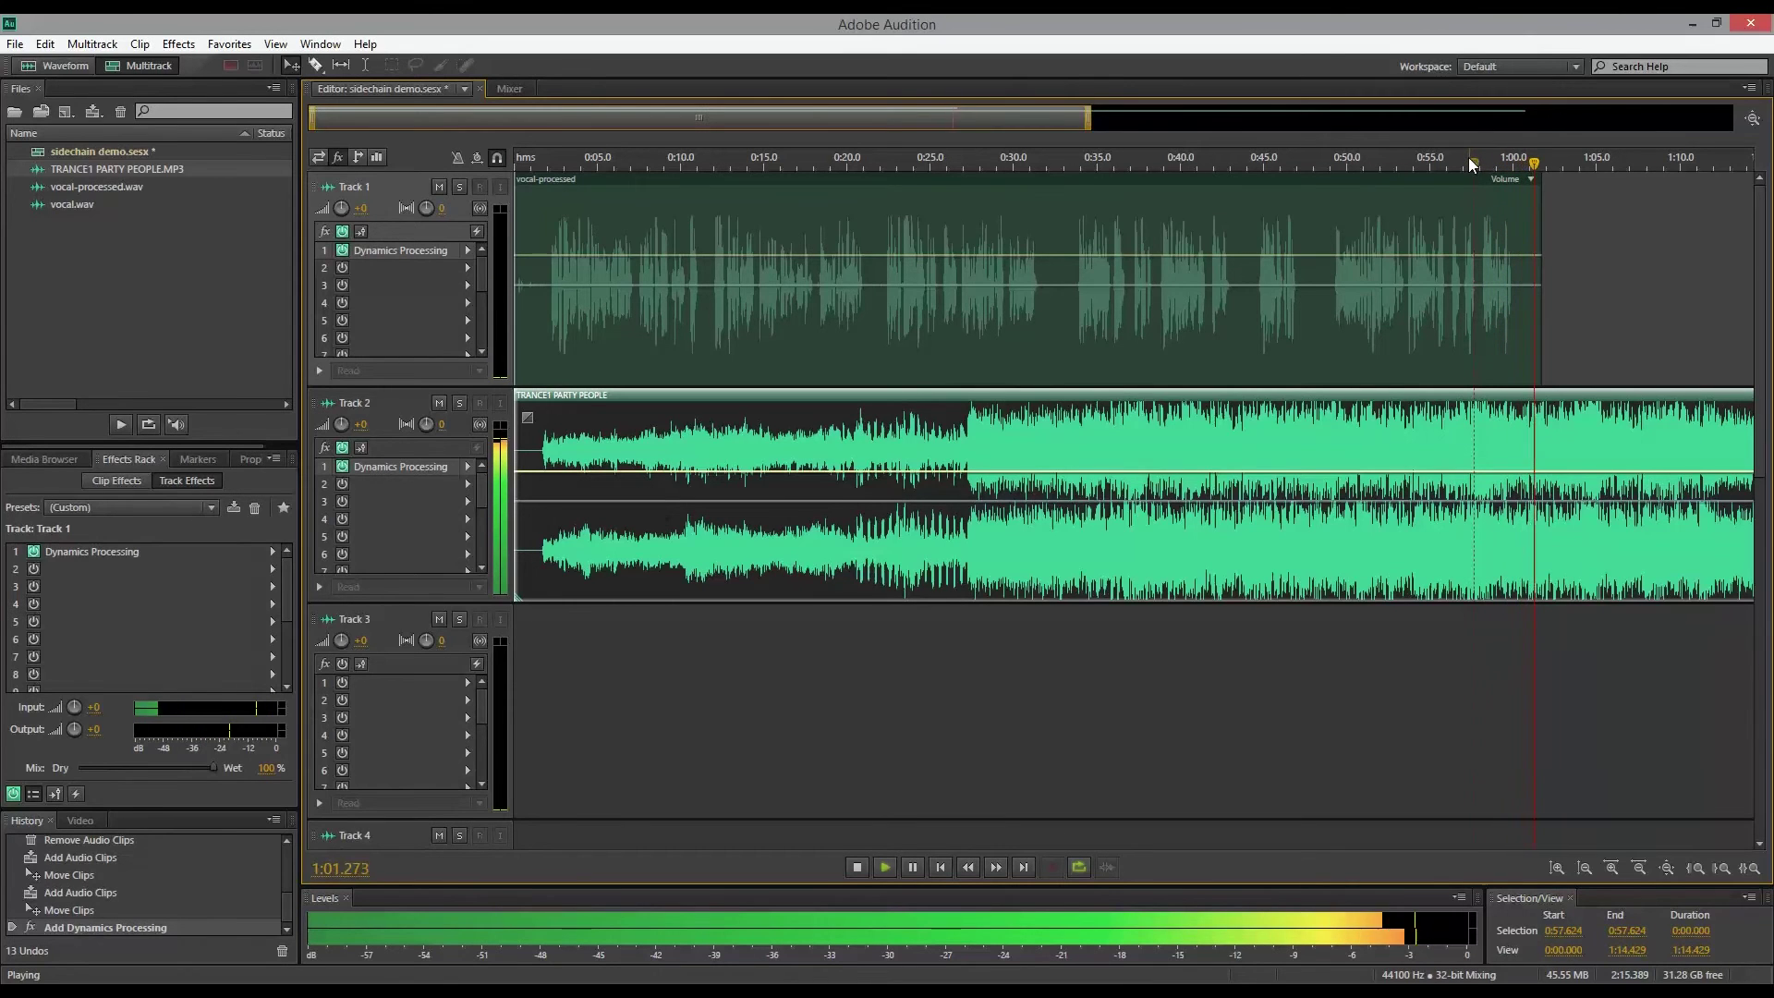
key("space")
left_click(896, 417)
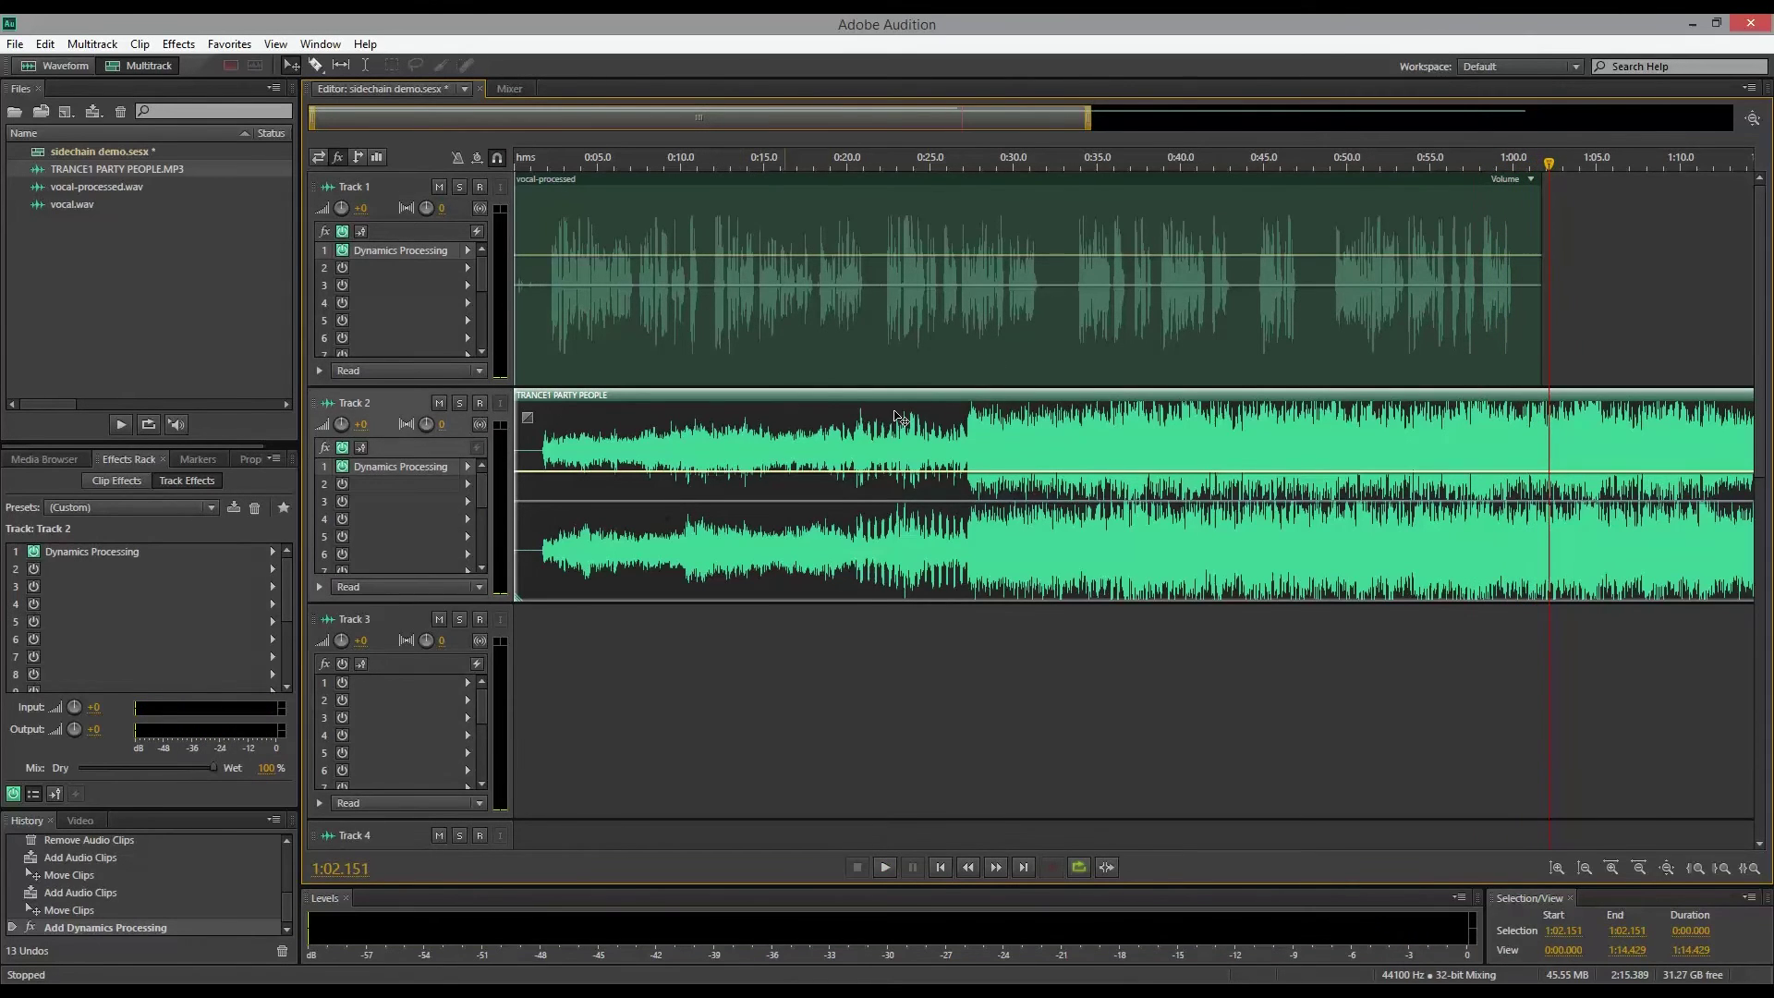
Reopen Track 1's Dynamics Processing and move the curve's knee to -44.05 dB and its floor point to -61.35 dB.
left_click(1478, 161)
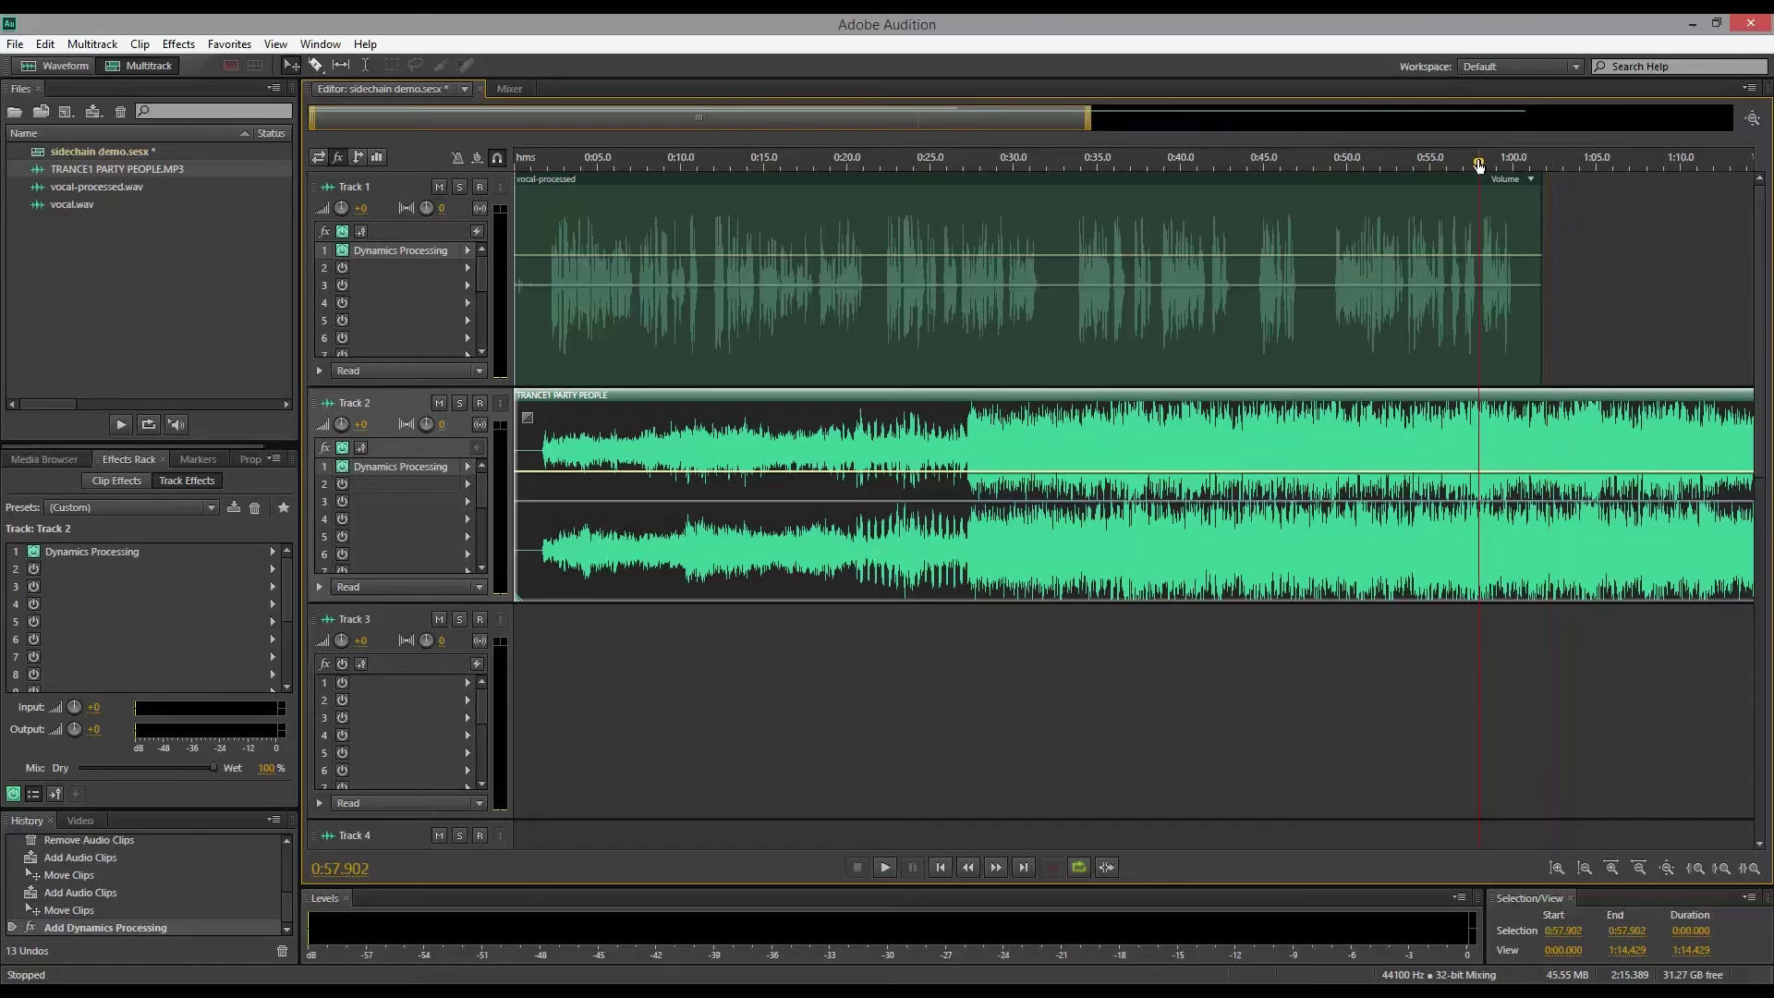
double_click(453, 258)
left_click_drag(923, 380, 871, 419)
left_click_drag(885, 573, 902, 619)
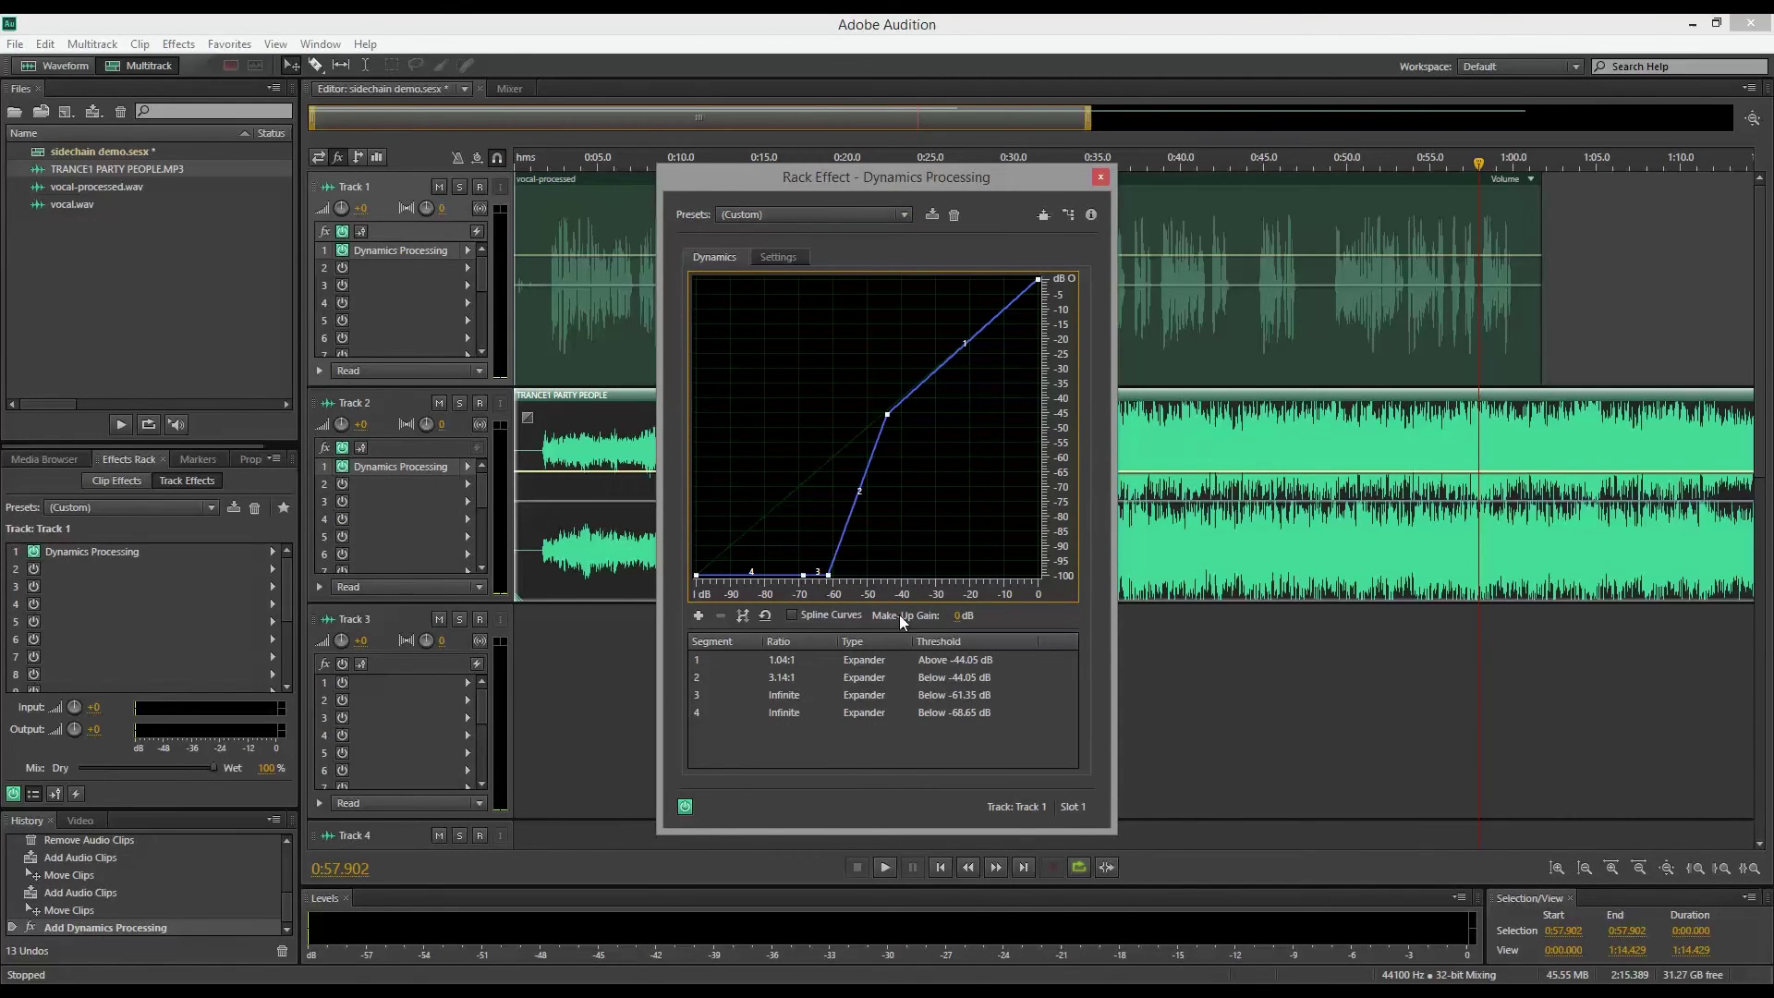
Play from about 0:57.9 to check Track 1's rack levels, and resume from about 1:01.5 with Track 2 selected.
key("space")
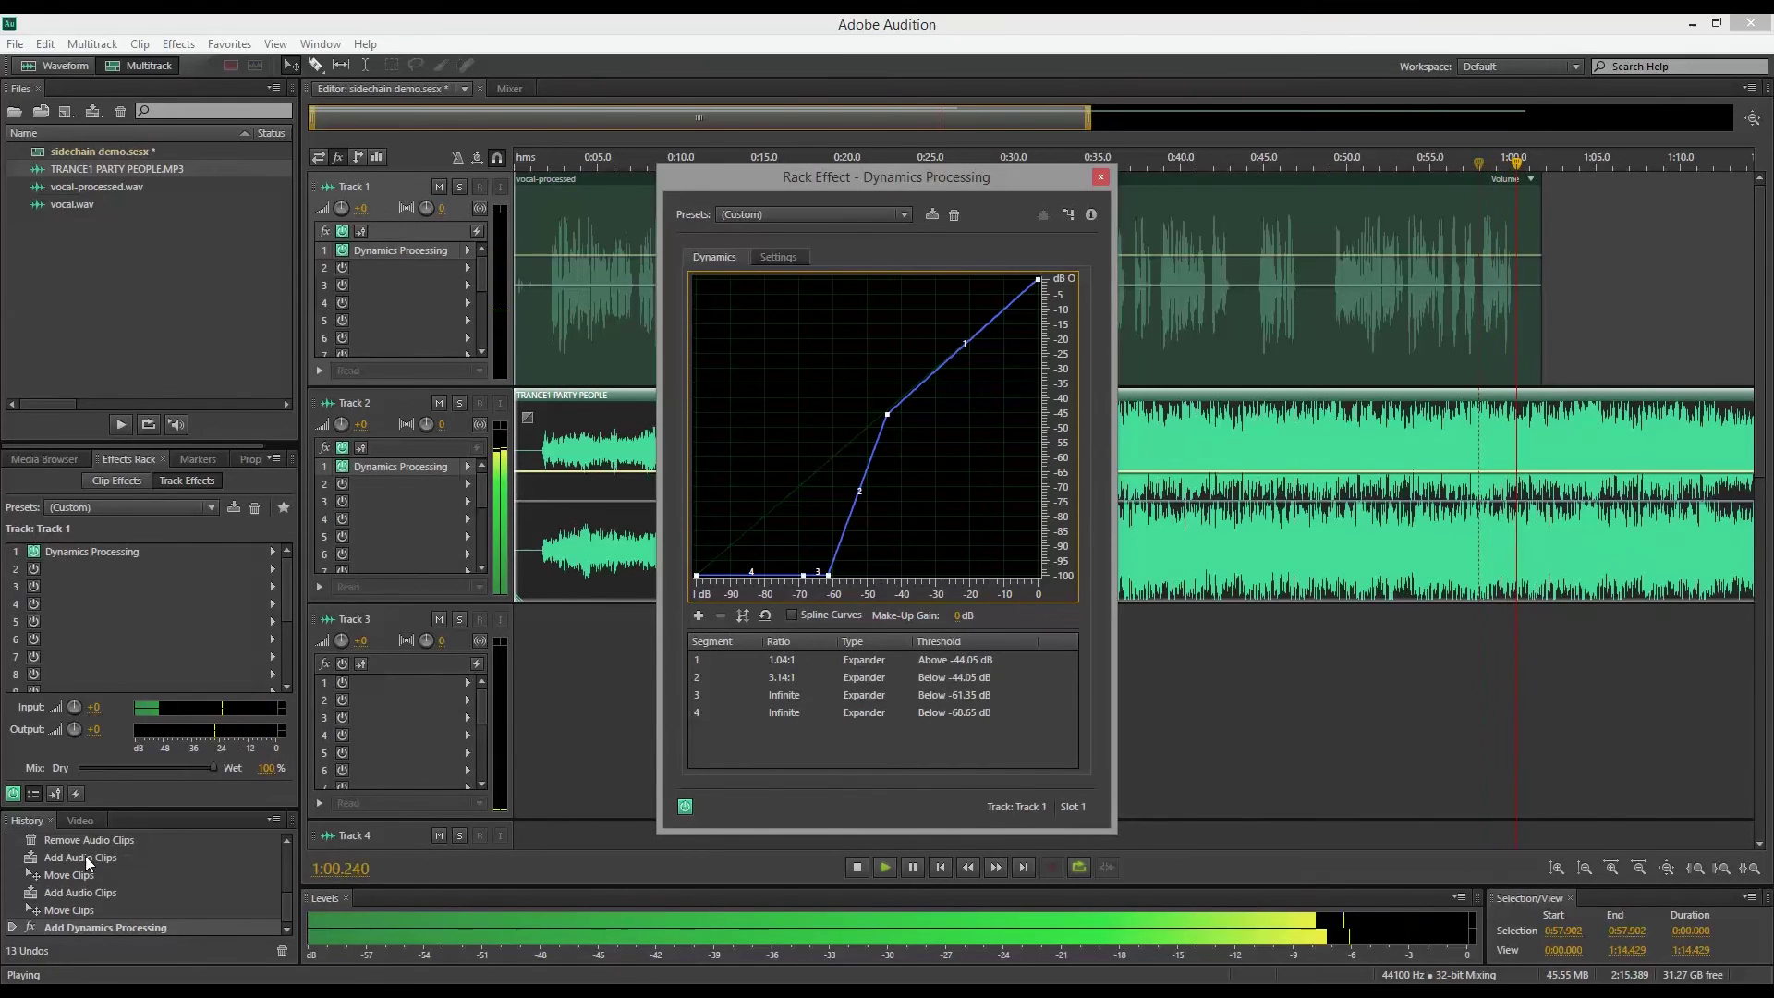
key("space")
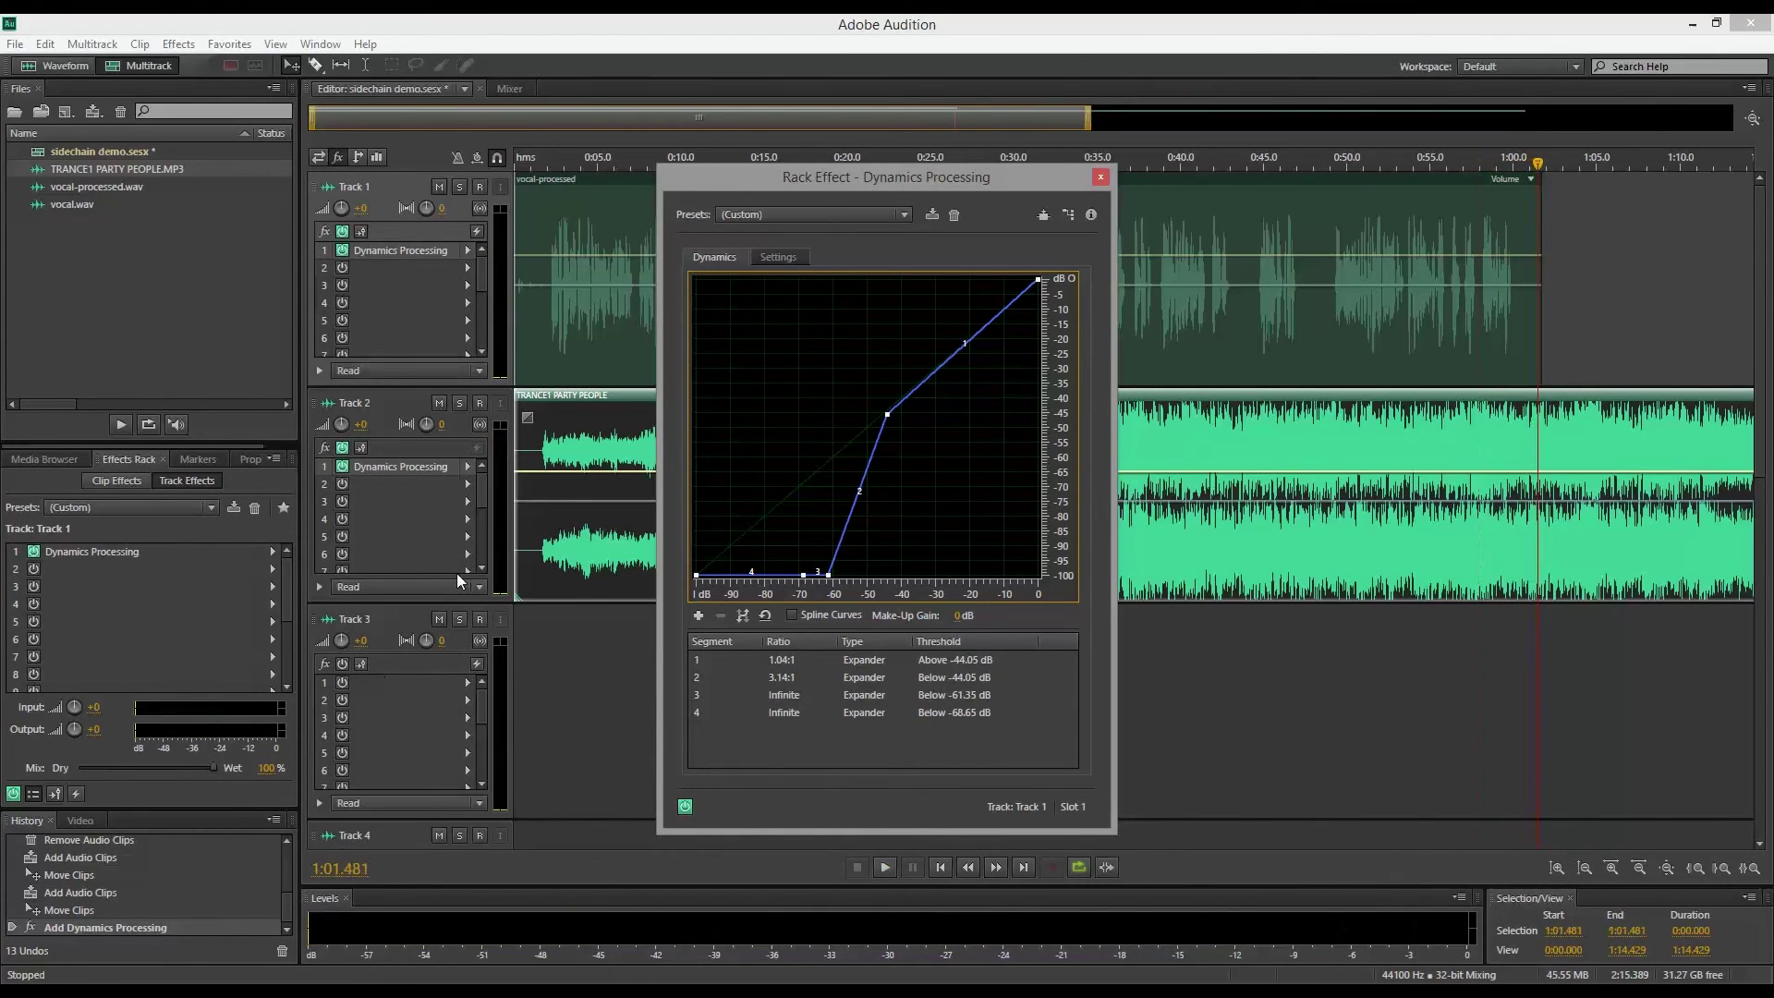
left_click(577, 432)
key("space")
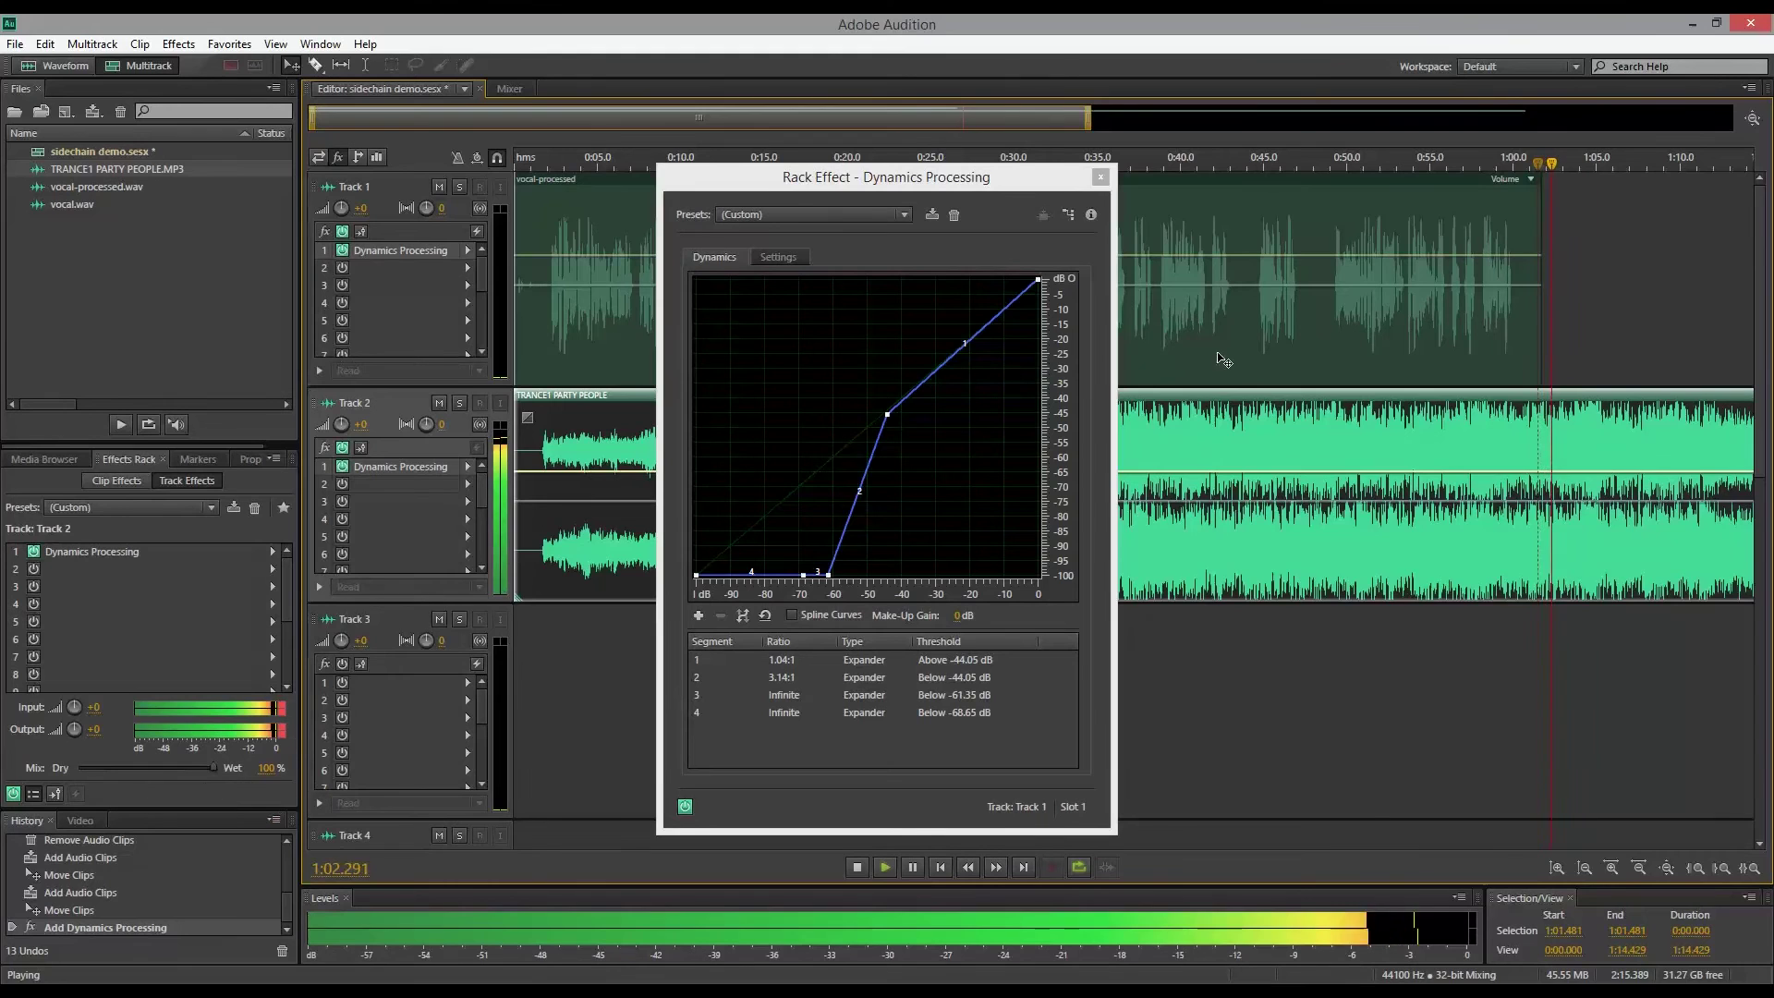
key("space")
Replay from about 0:57.5 past the vocal's end while comparing Track 2's input and output levels.
left_click(1472, 165)
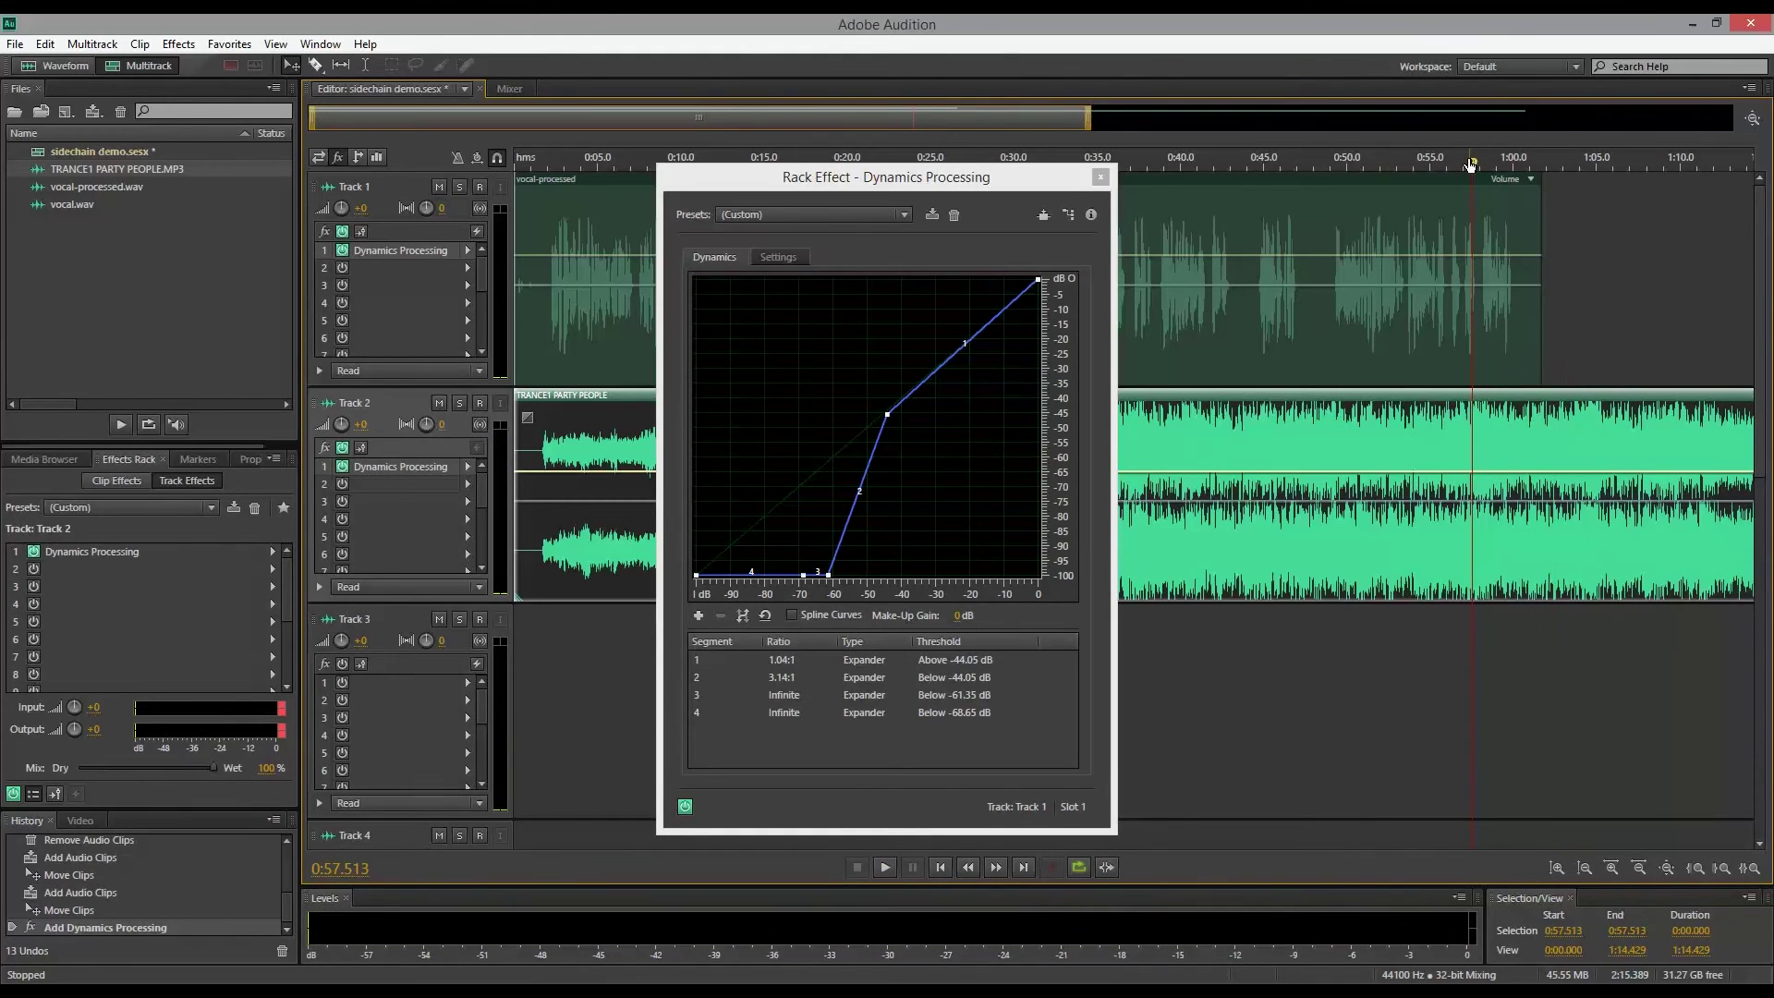
key("space")
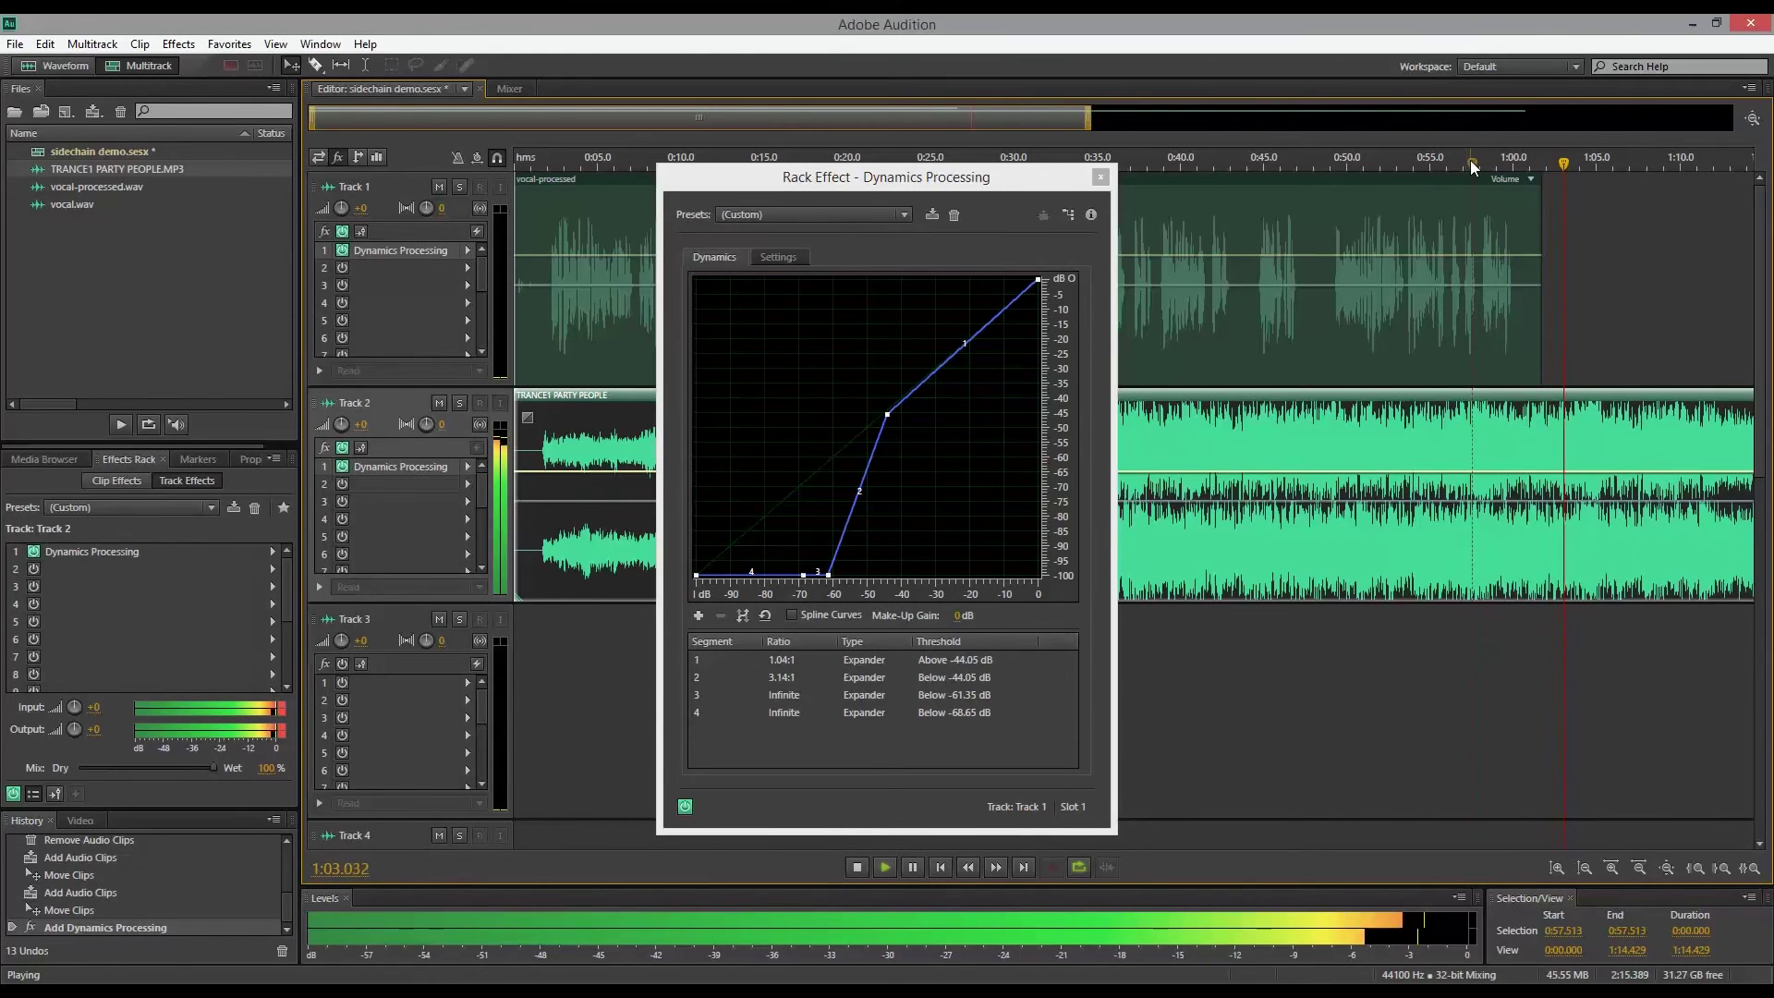
key("space")
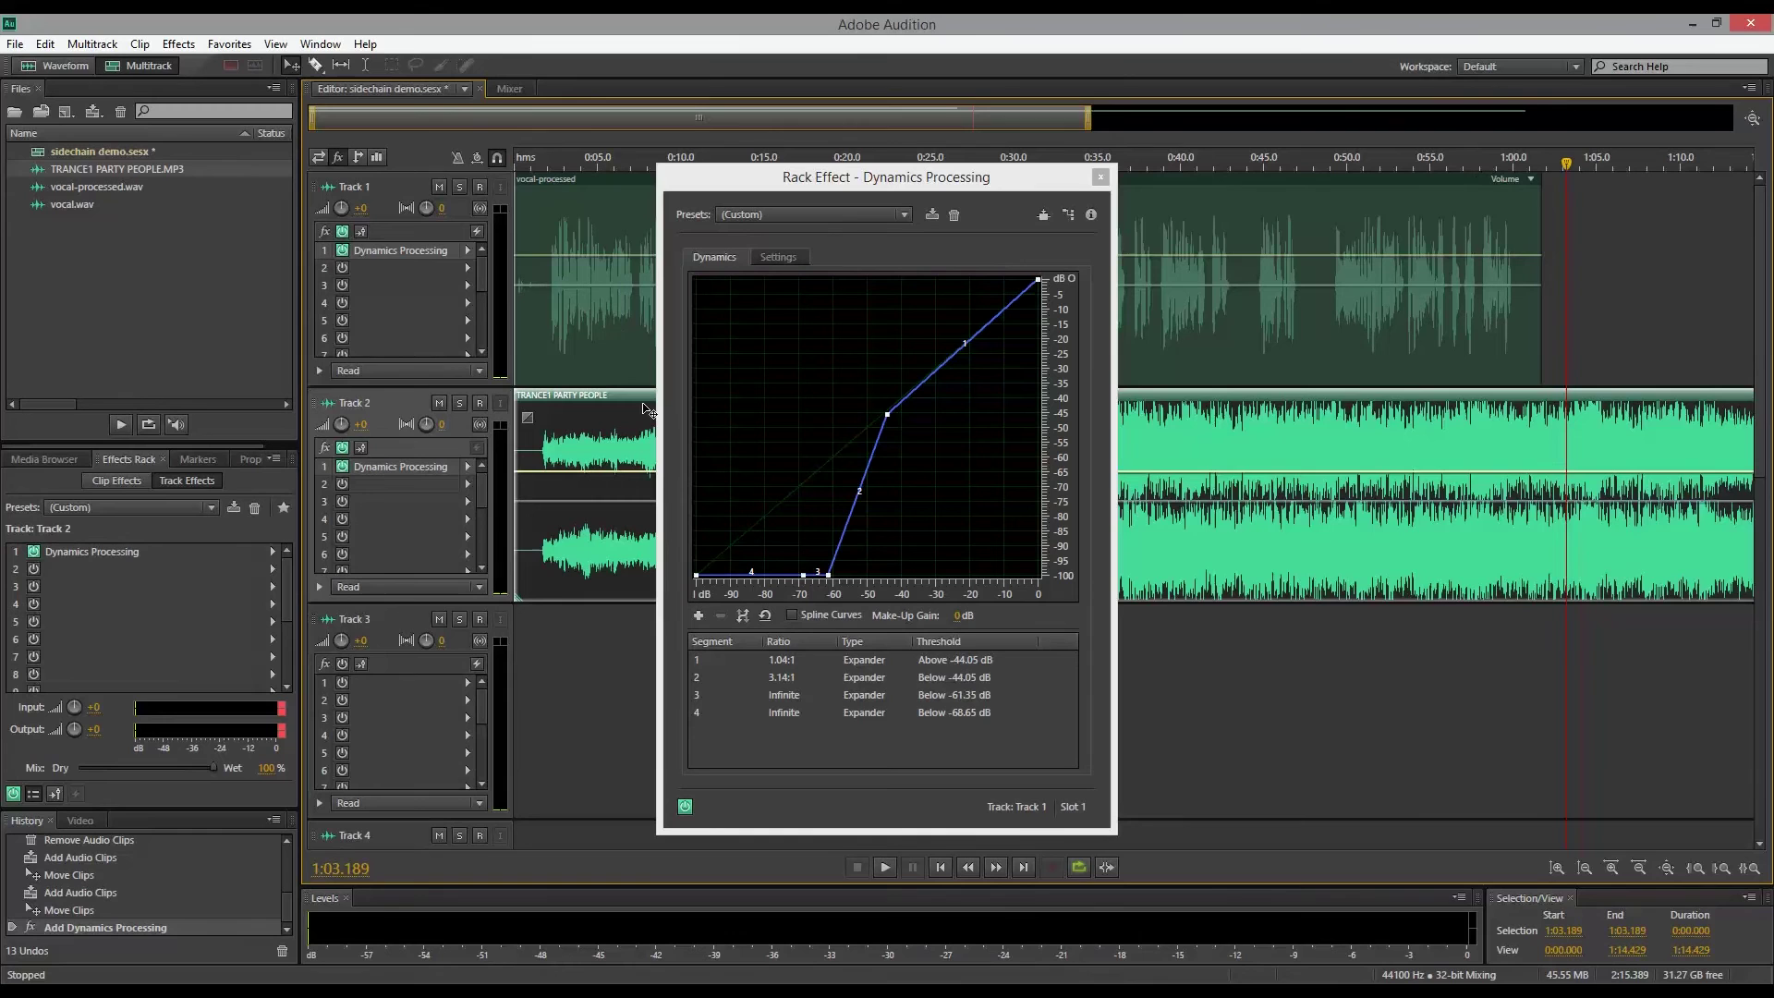
Mute Track 2 and move the Dynamics Processing window so it does not cover the track controls.
left_click_drag(710, 189, 776, 230)
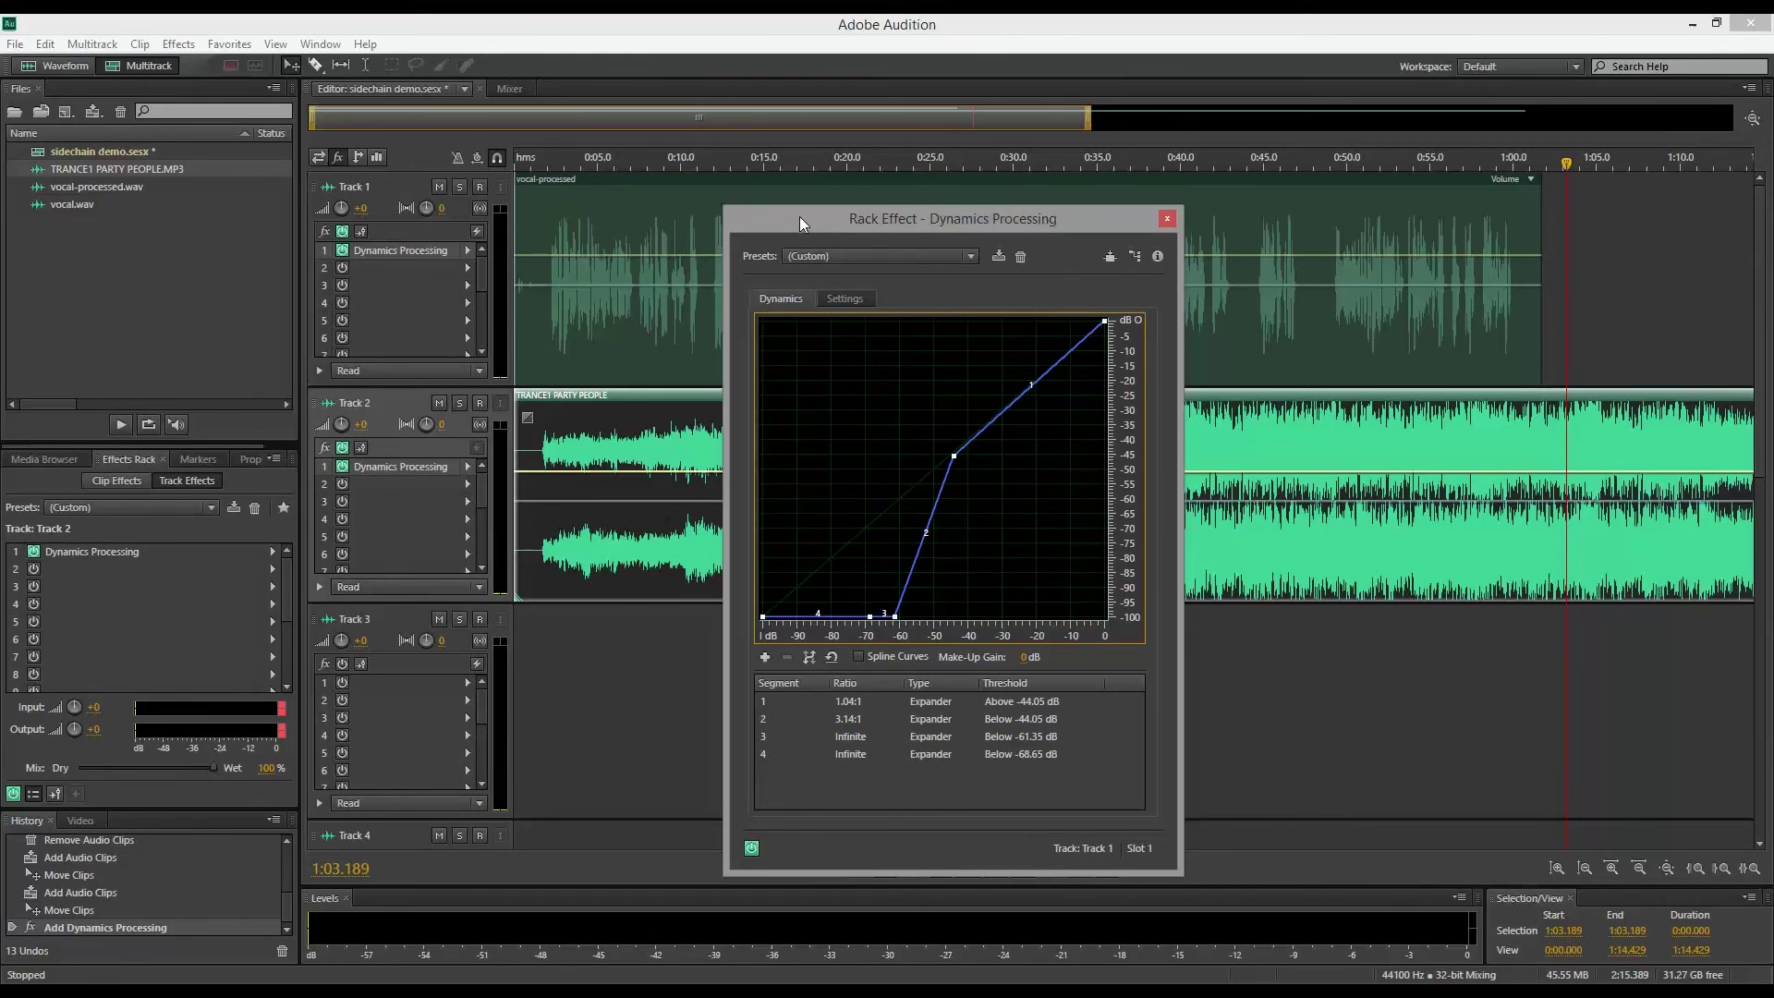
left_click(438, 403)
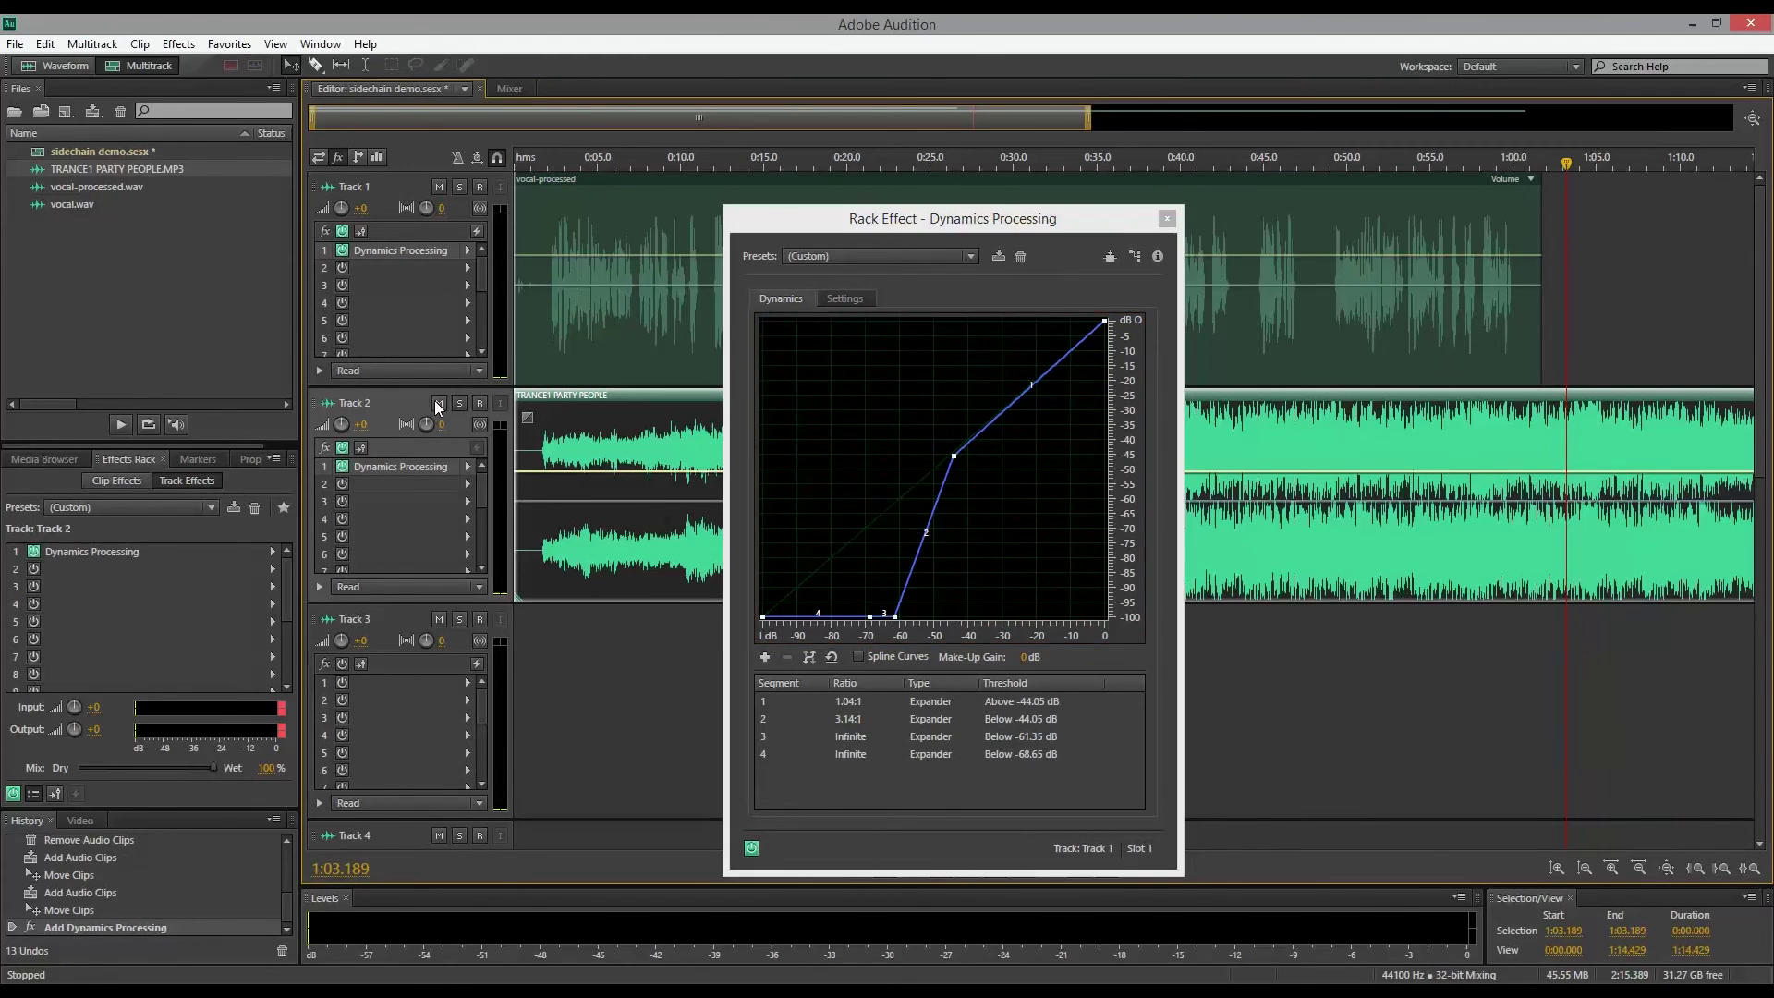
left_click_drag(918, 231, 858, 232)
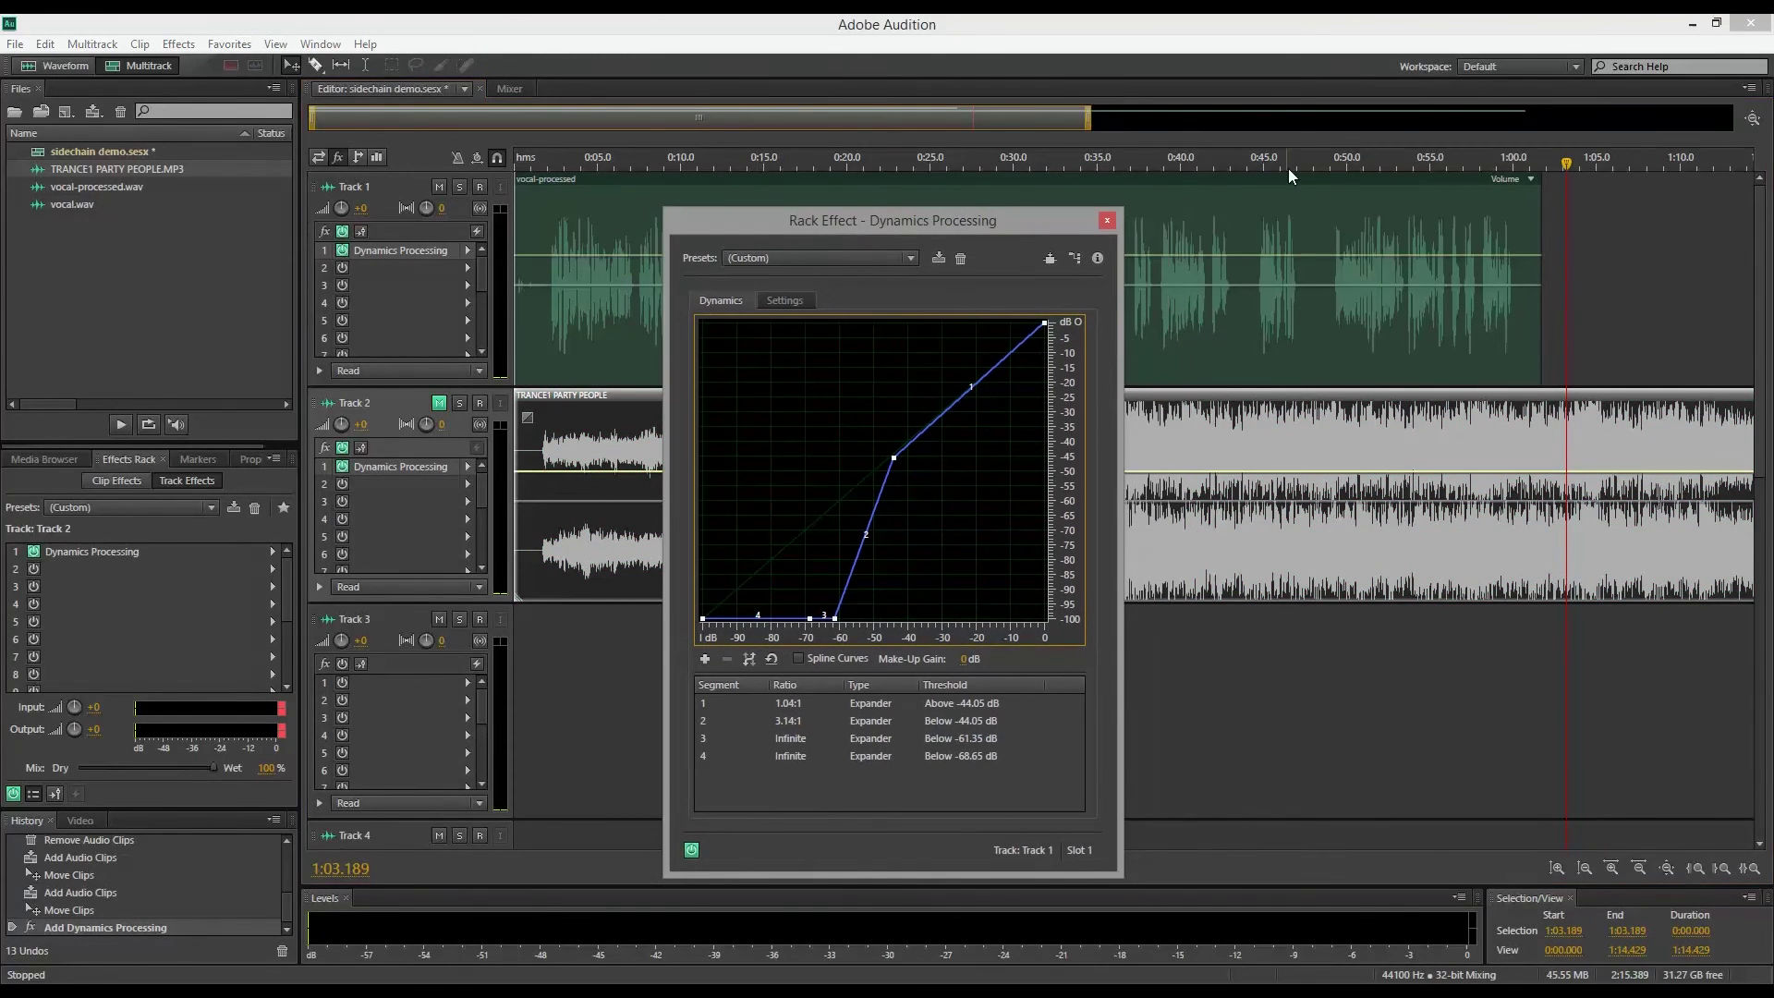
Review the attack and release settings of Track 1's Dynamics Processing, and play the vocal alone from about 0:50.8.
left_click(1429, 156)
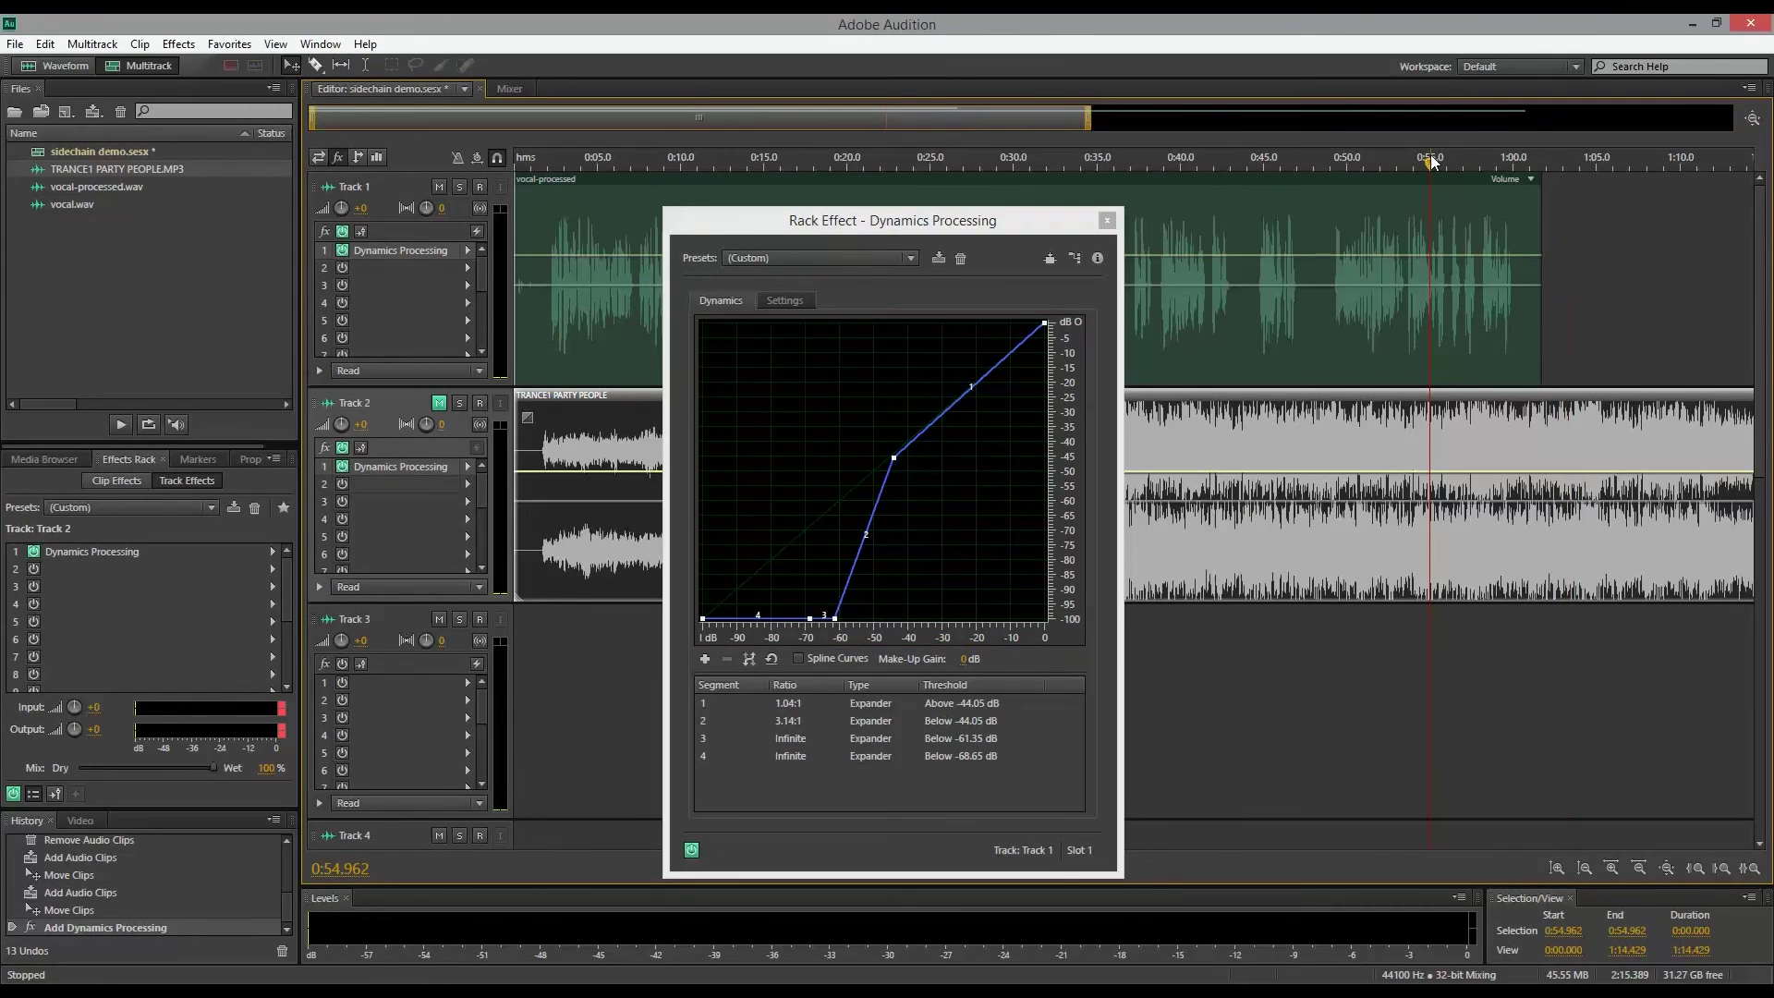
left_click(796, 297)
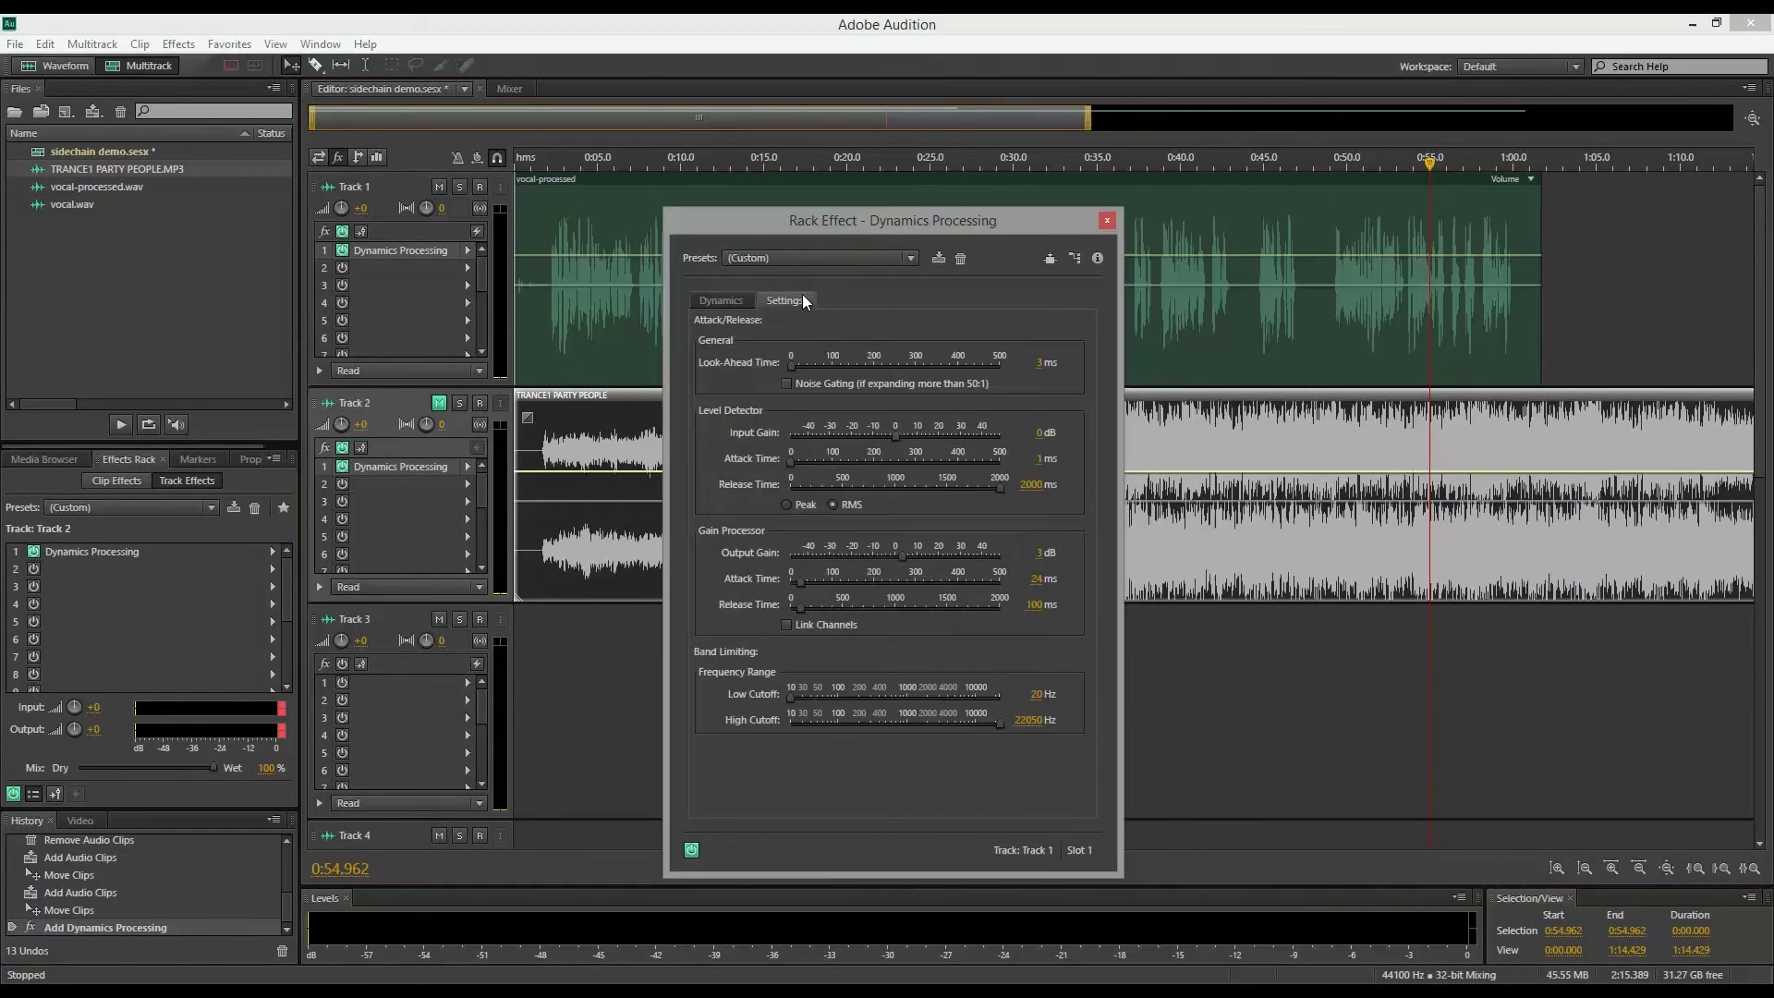
left_click(736, 301)
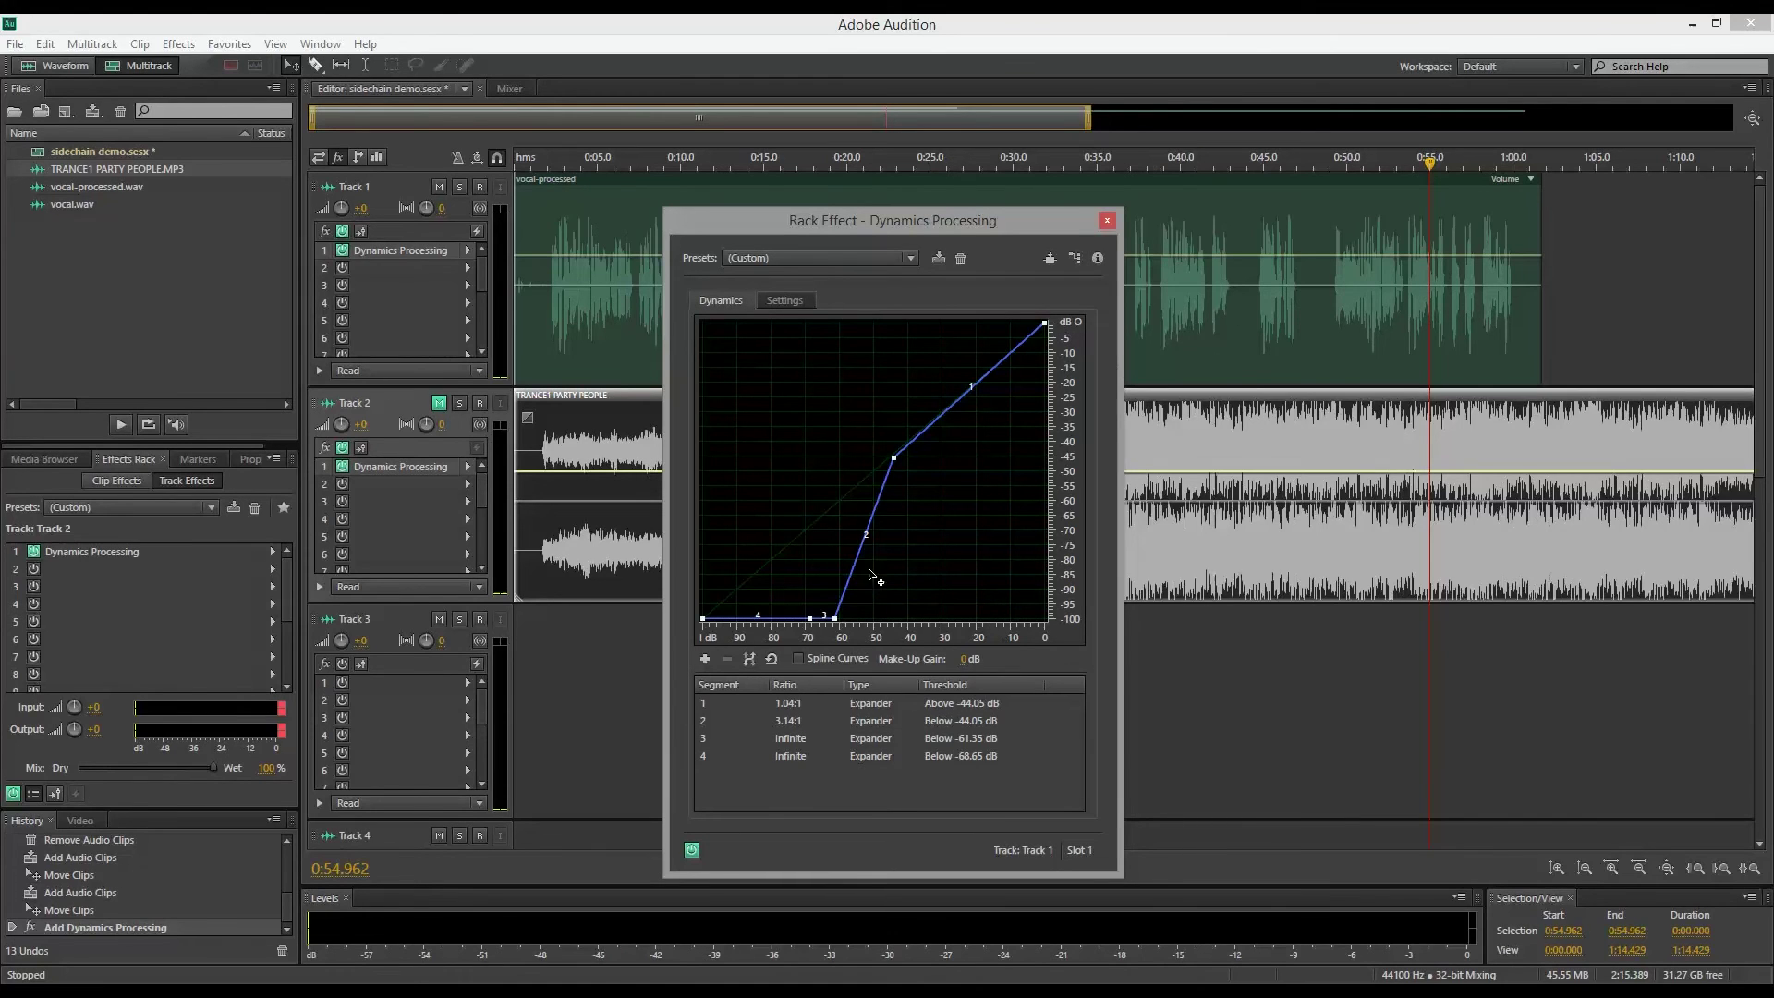
left_click(1360, 169)
key("space")
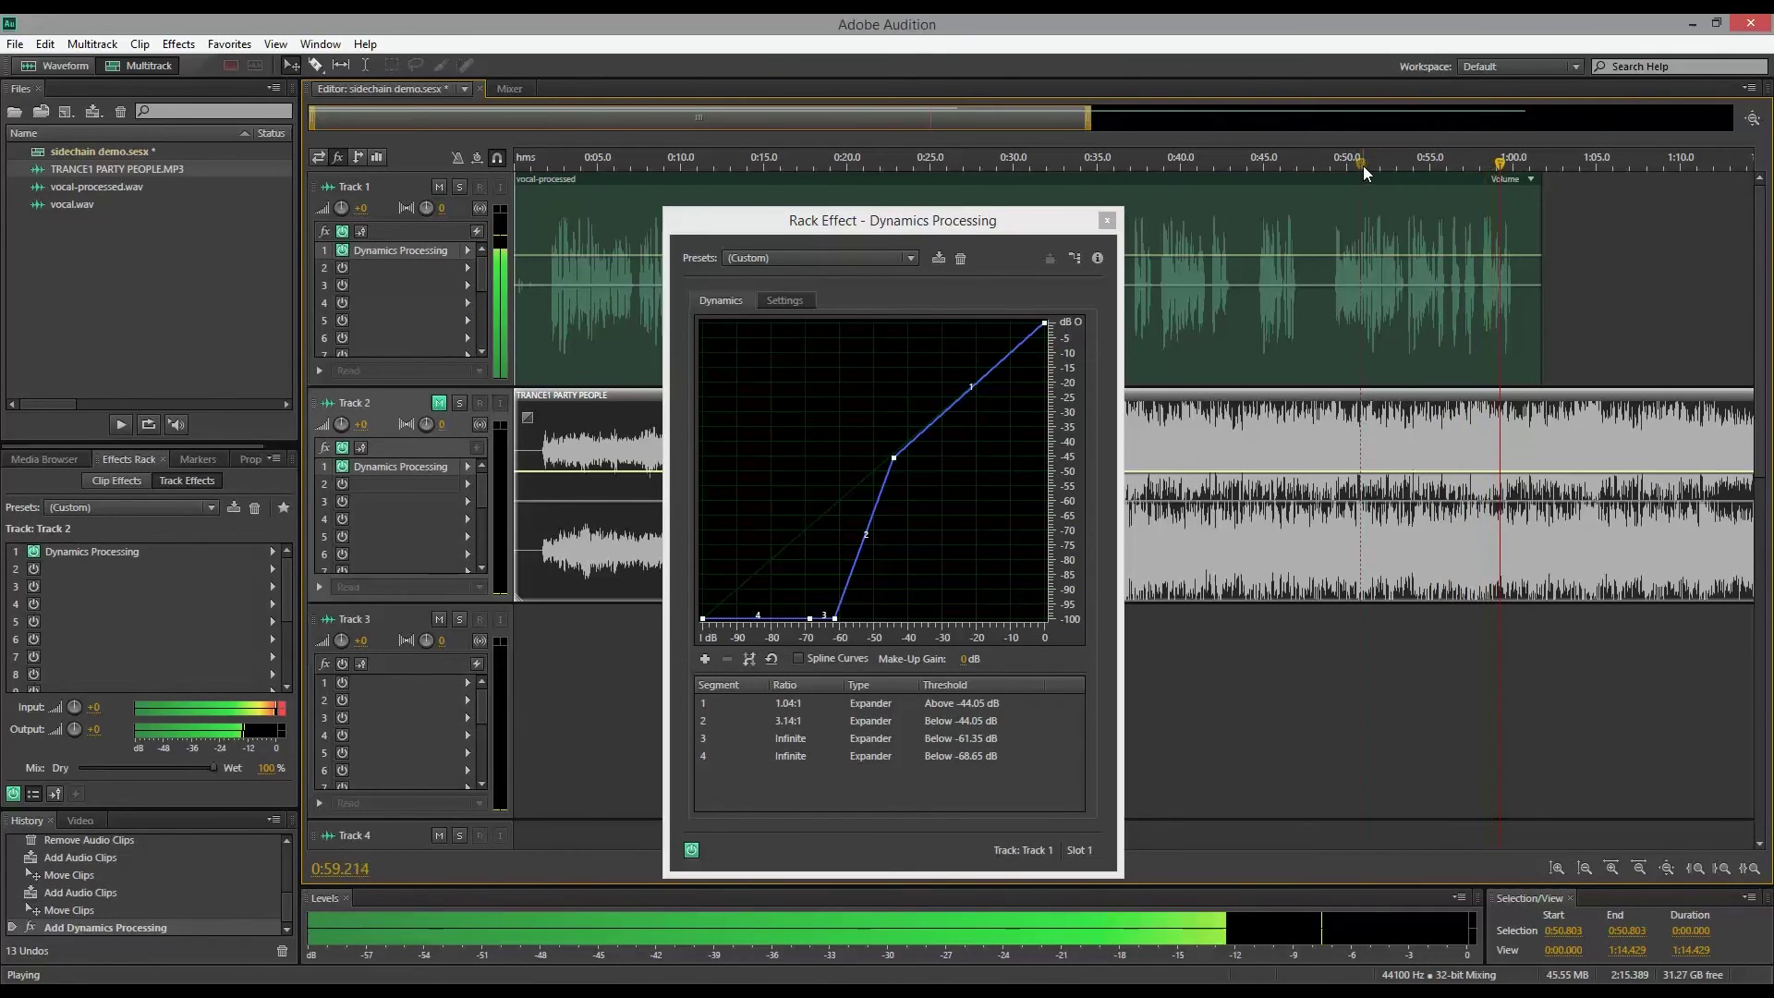
key("space")
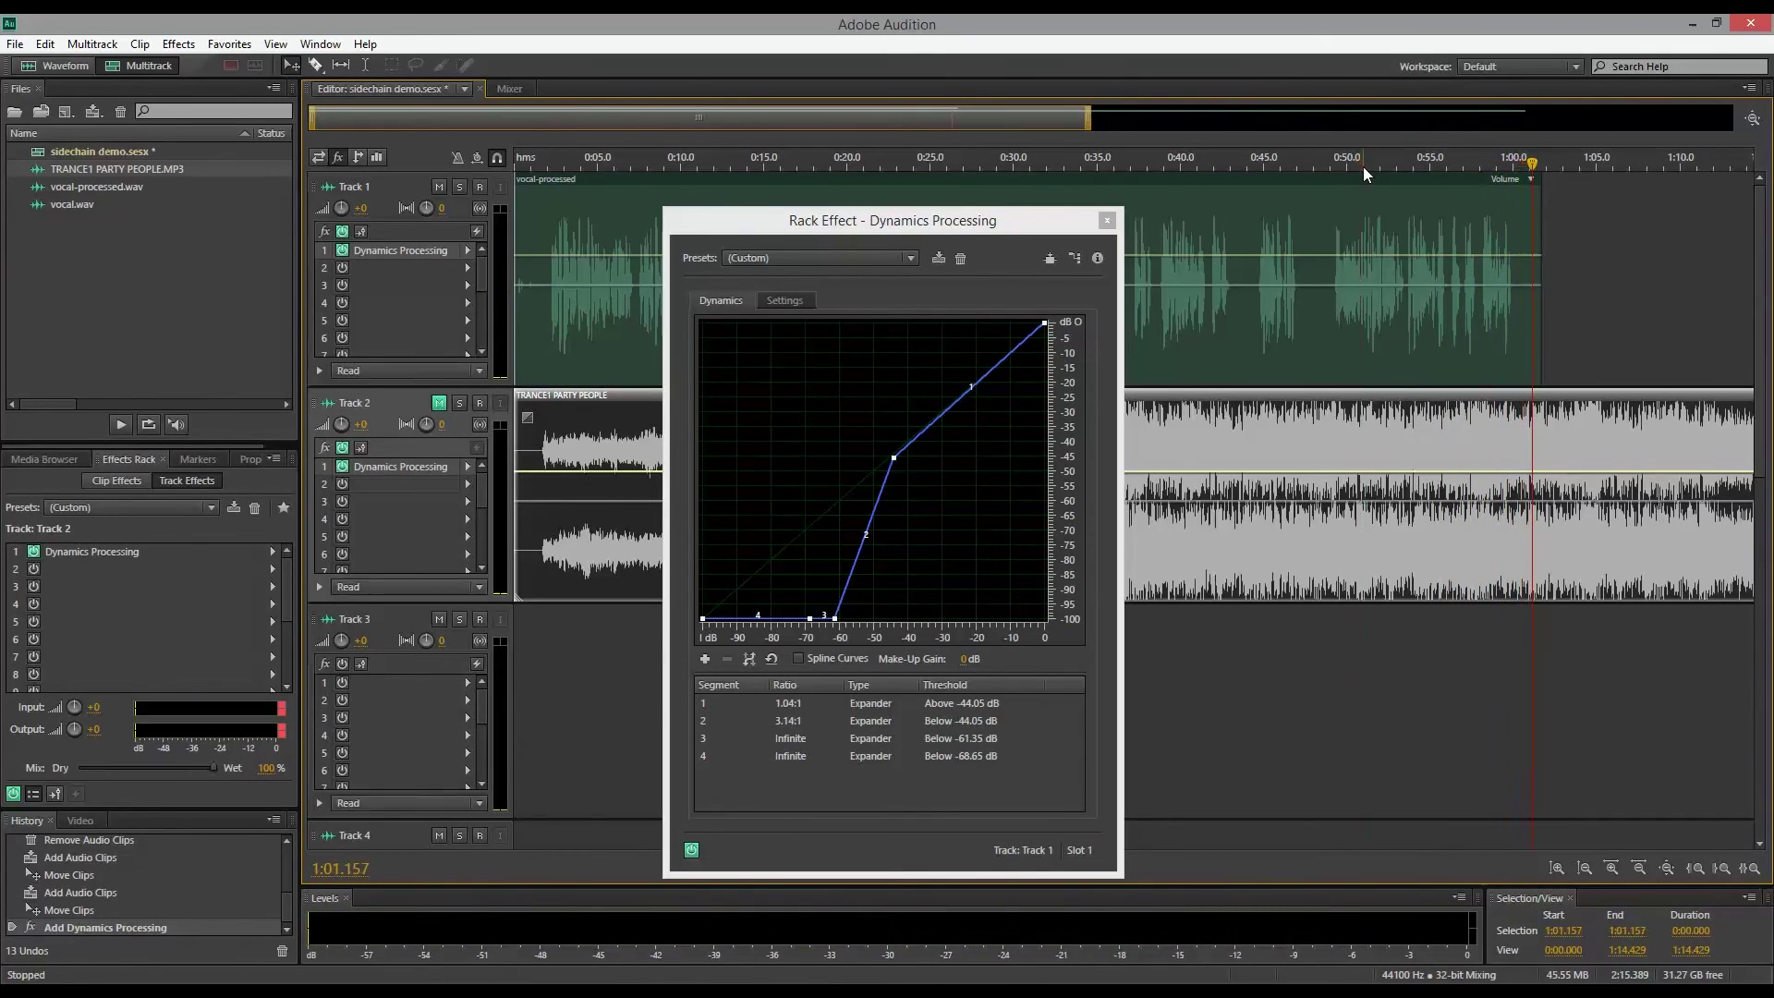
Remove the -61.35 dB point from Track 1's curve, move the knee to -60 dB, and play from about 0:52.9.
mouse_move(836, 621)
left_click_drag(835, 621, 624, 950)
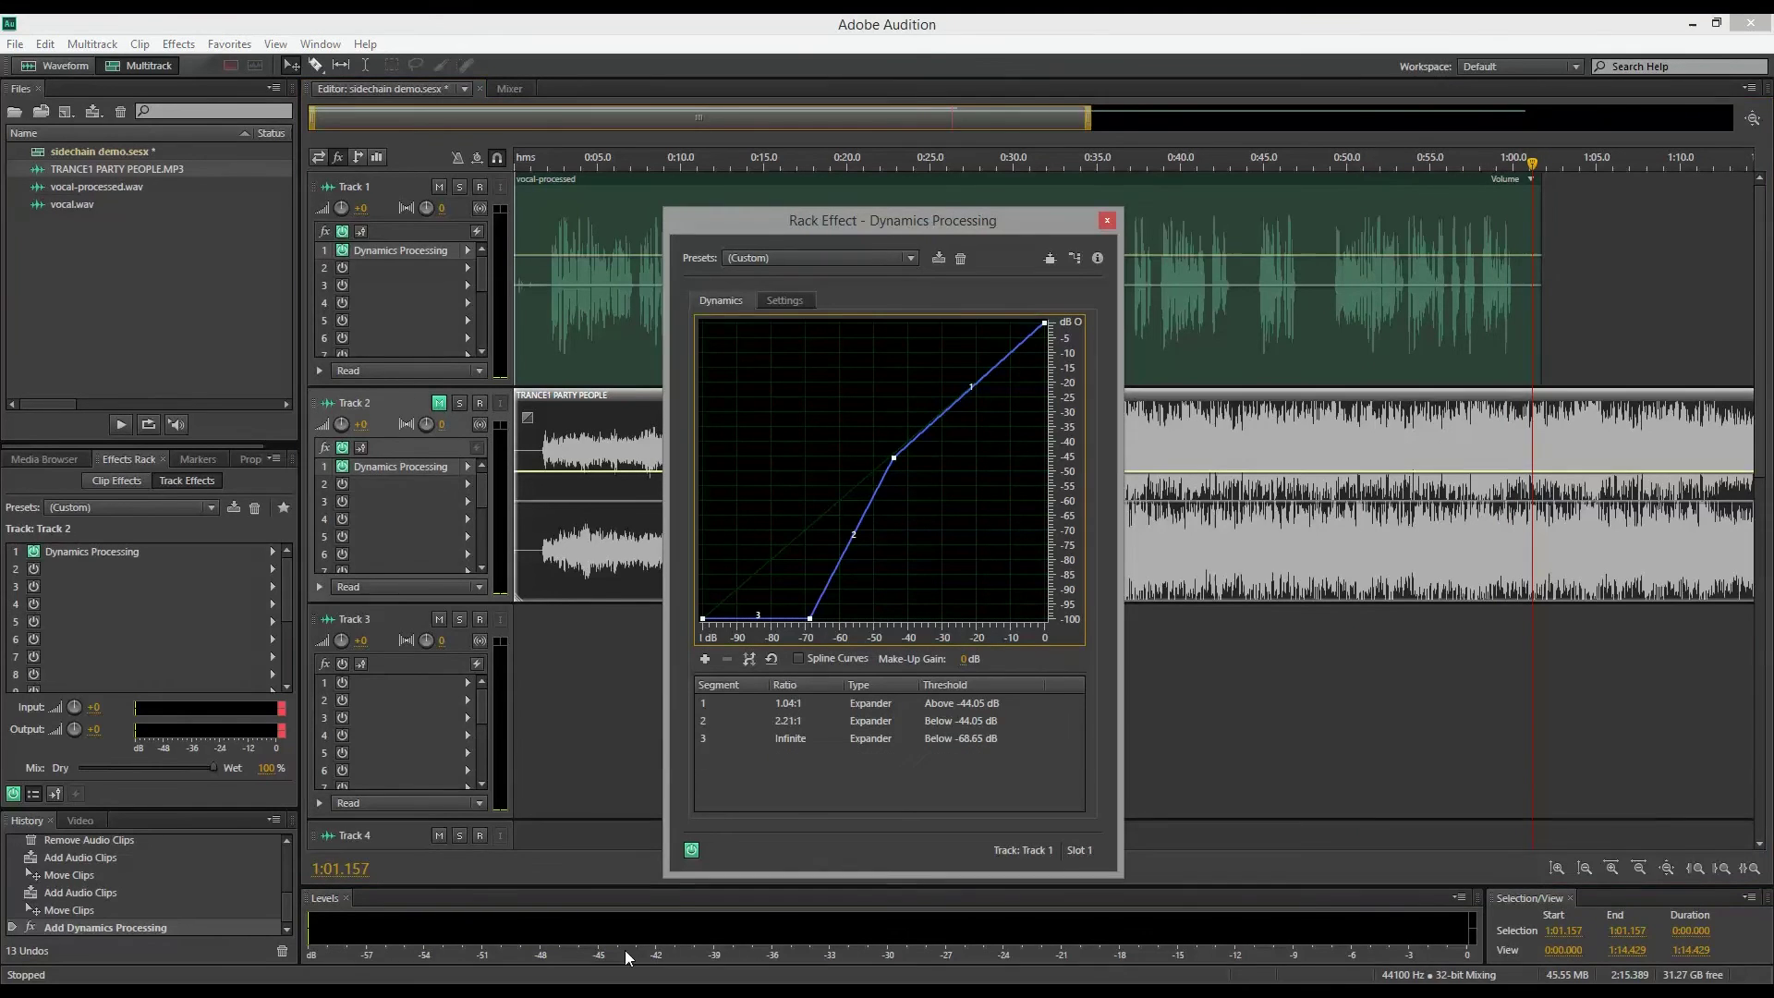
left_click_drag(894, 459, 839, 500)
left_click(1394, 170)
key("space")
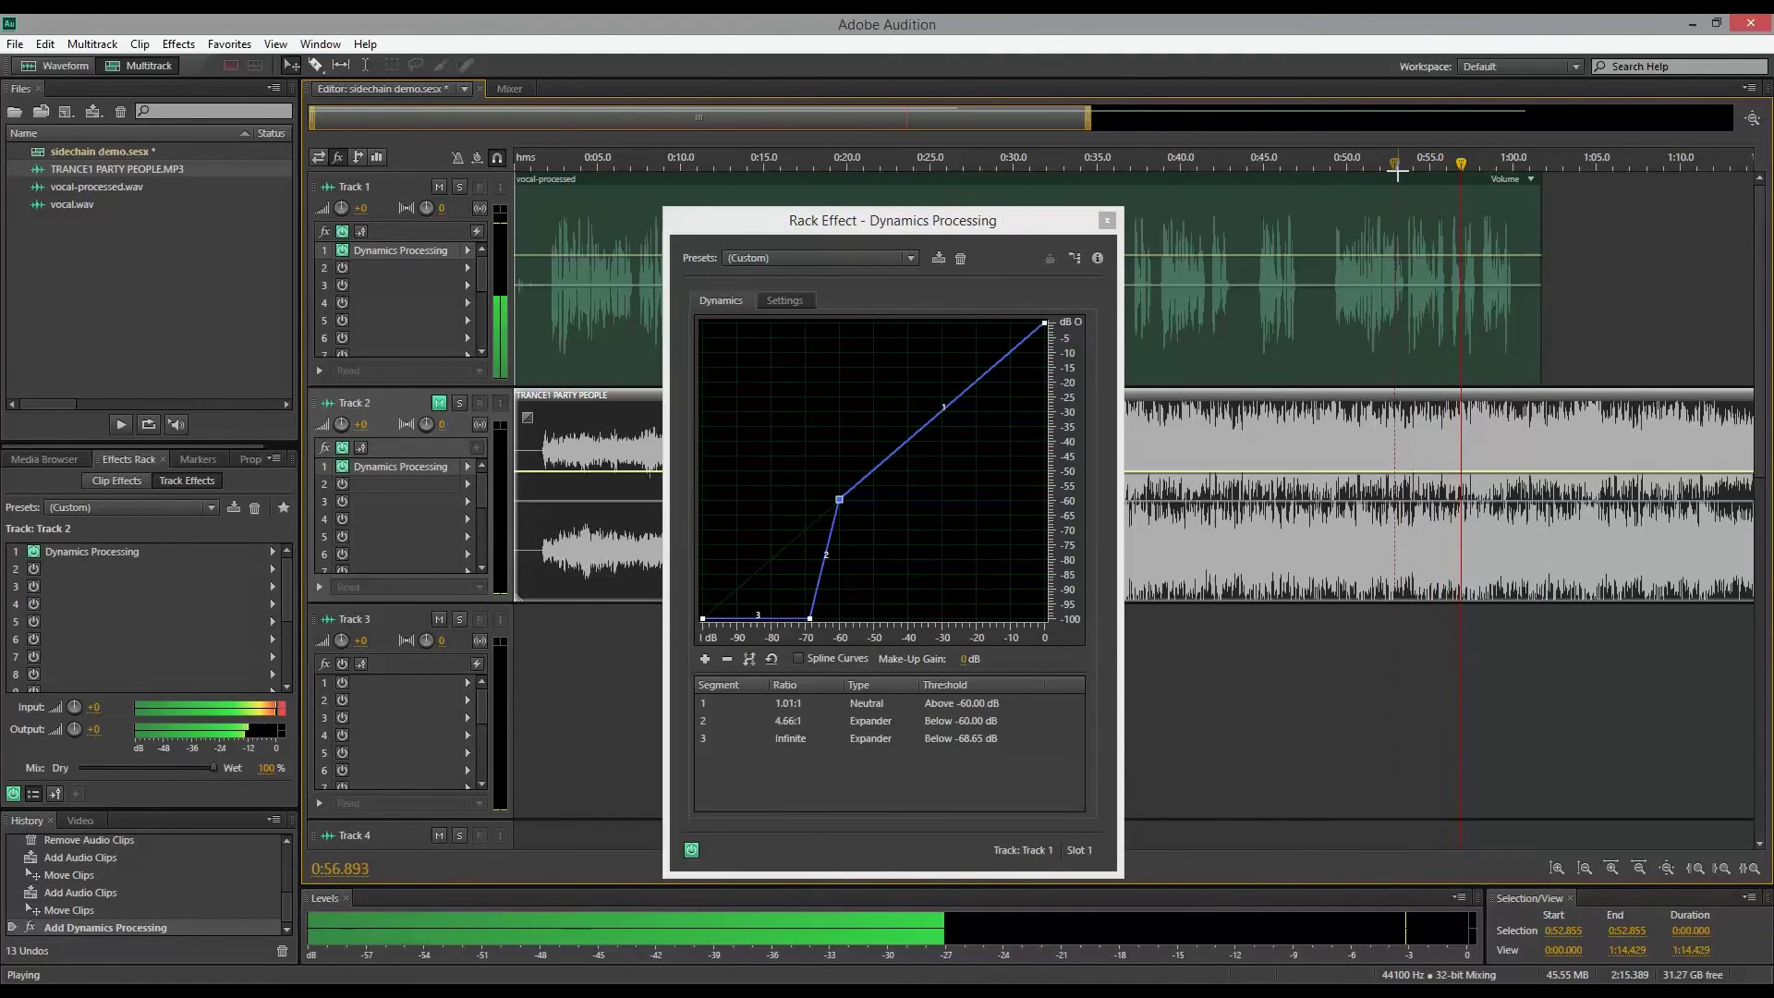
key("space")
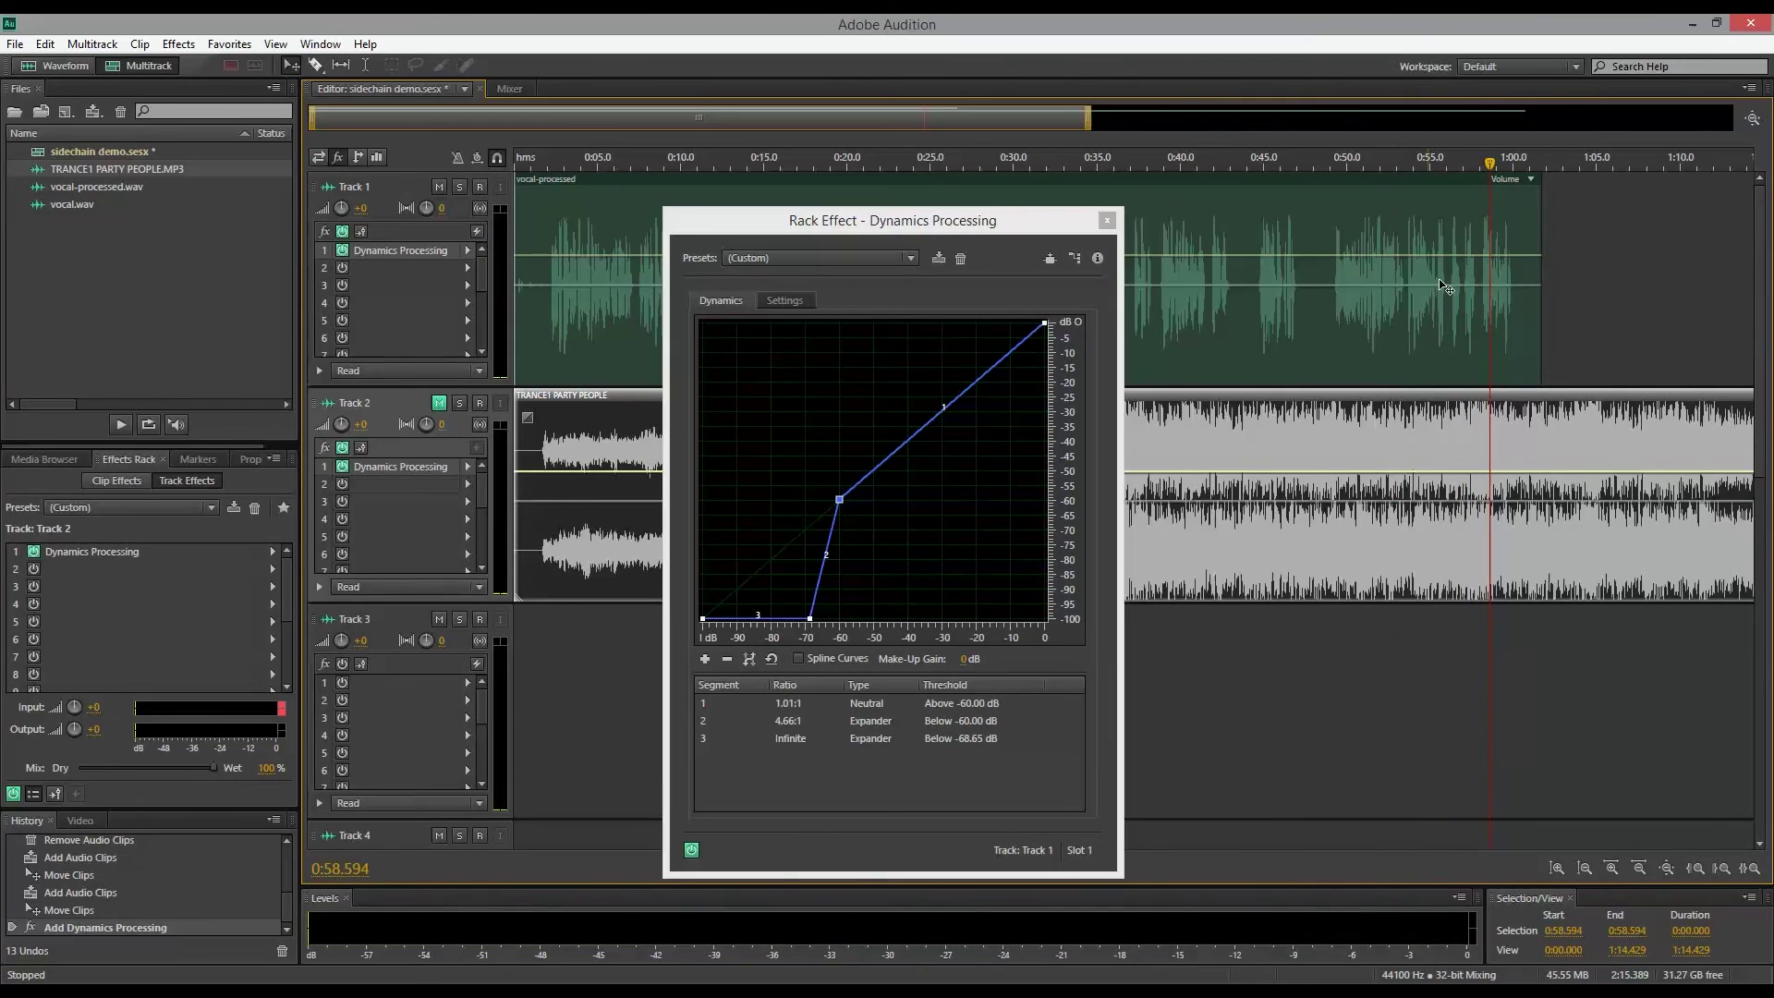
Move Track 1's curve knee to -47.84 dB and its floor point to -57.03 dB, and play from about 0:51.2.
left_click_drag(839, 504, 881, 471)
left_click_drag(809, 618, 849, 618)
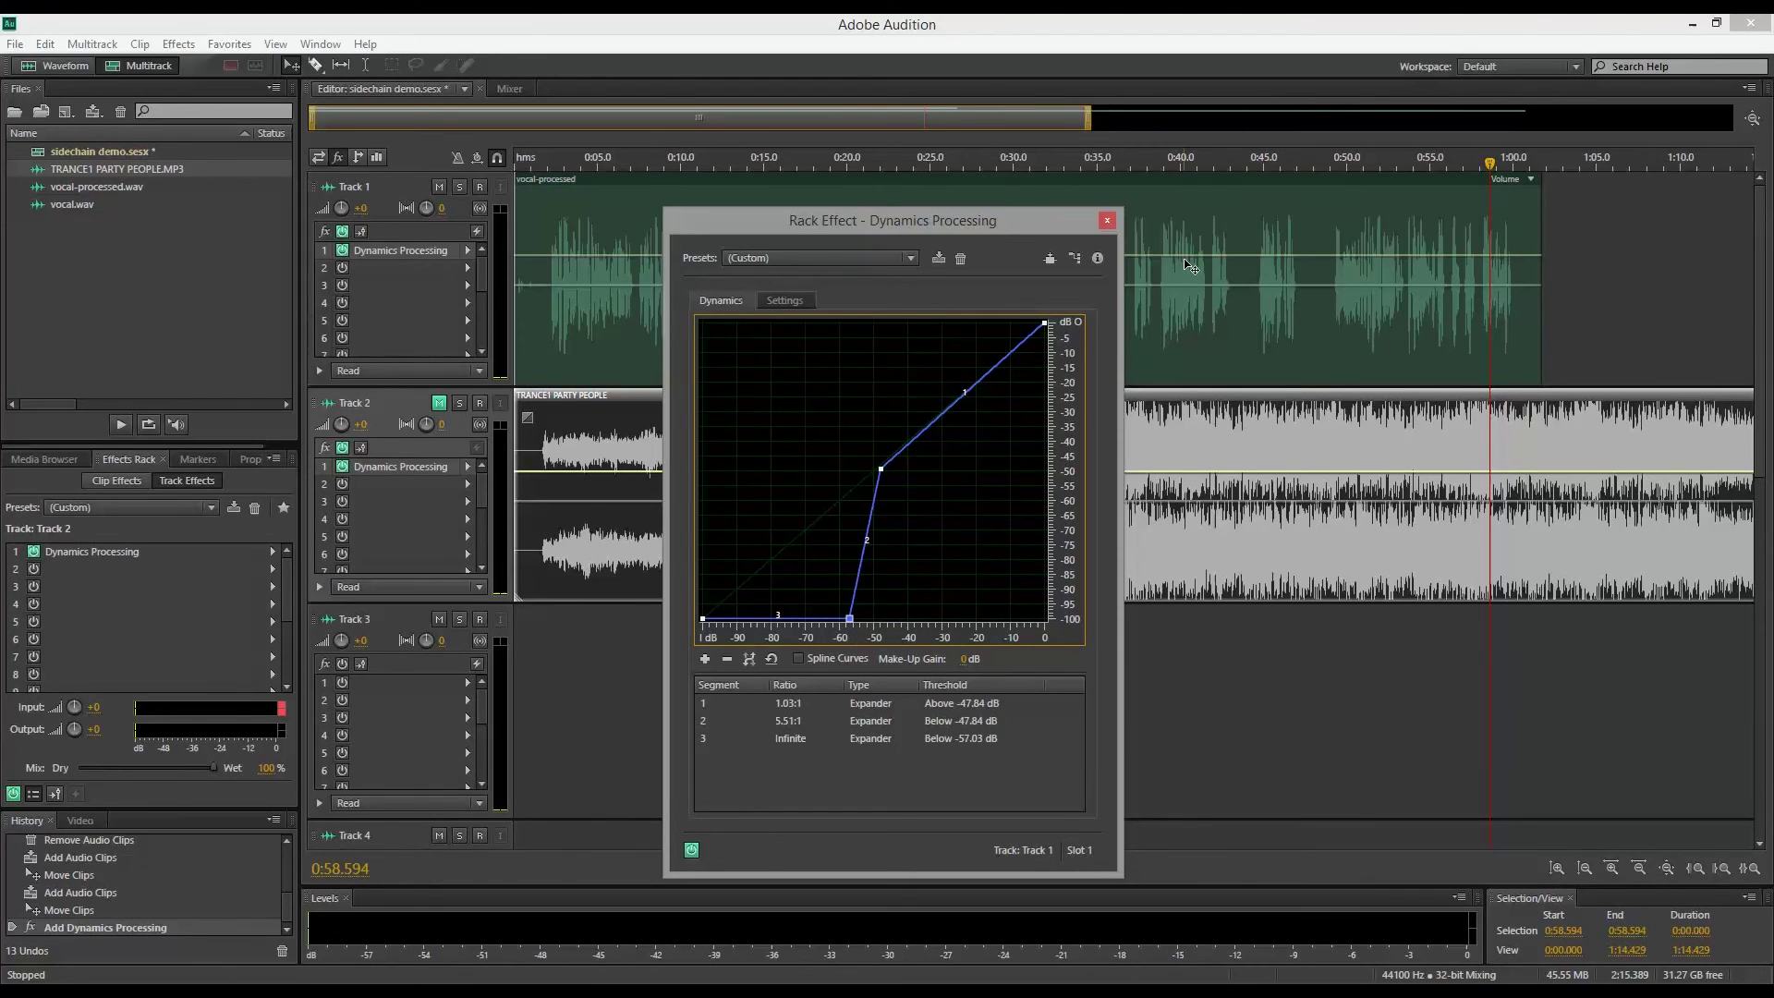
left_click(1213, 171)
left_click(1368, 159)
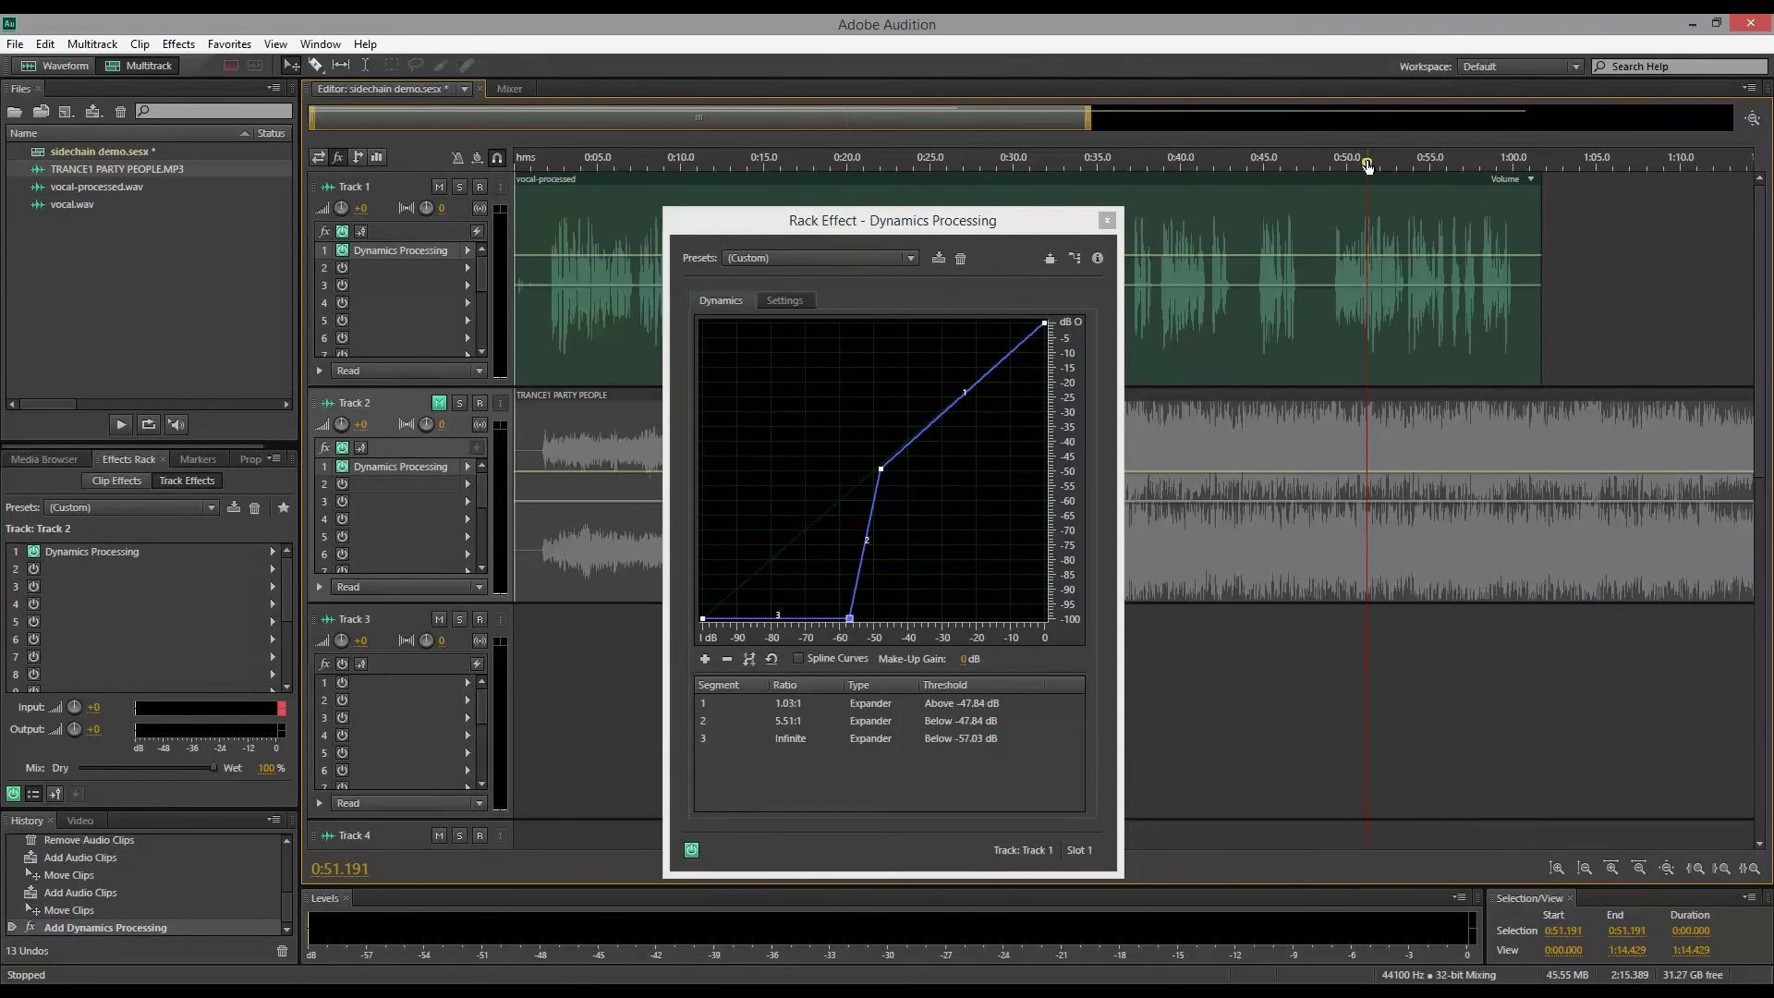
key("space")
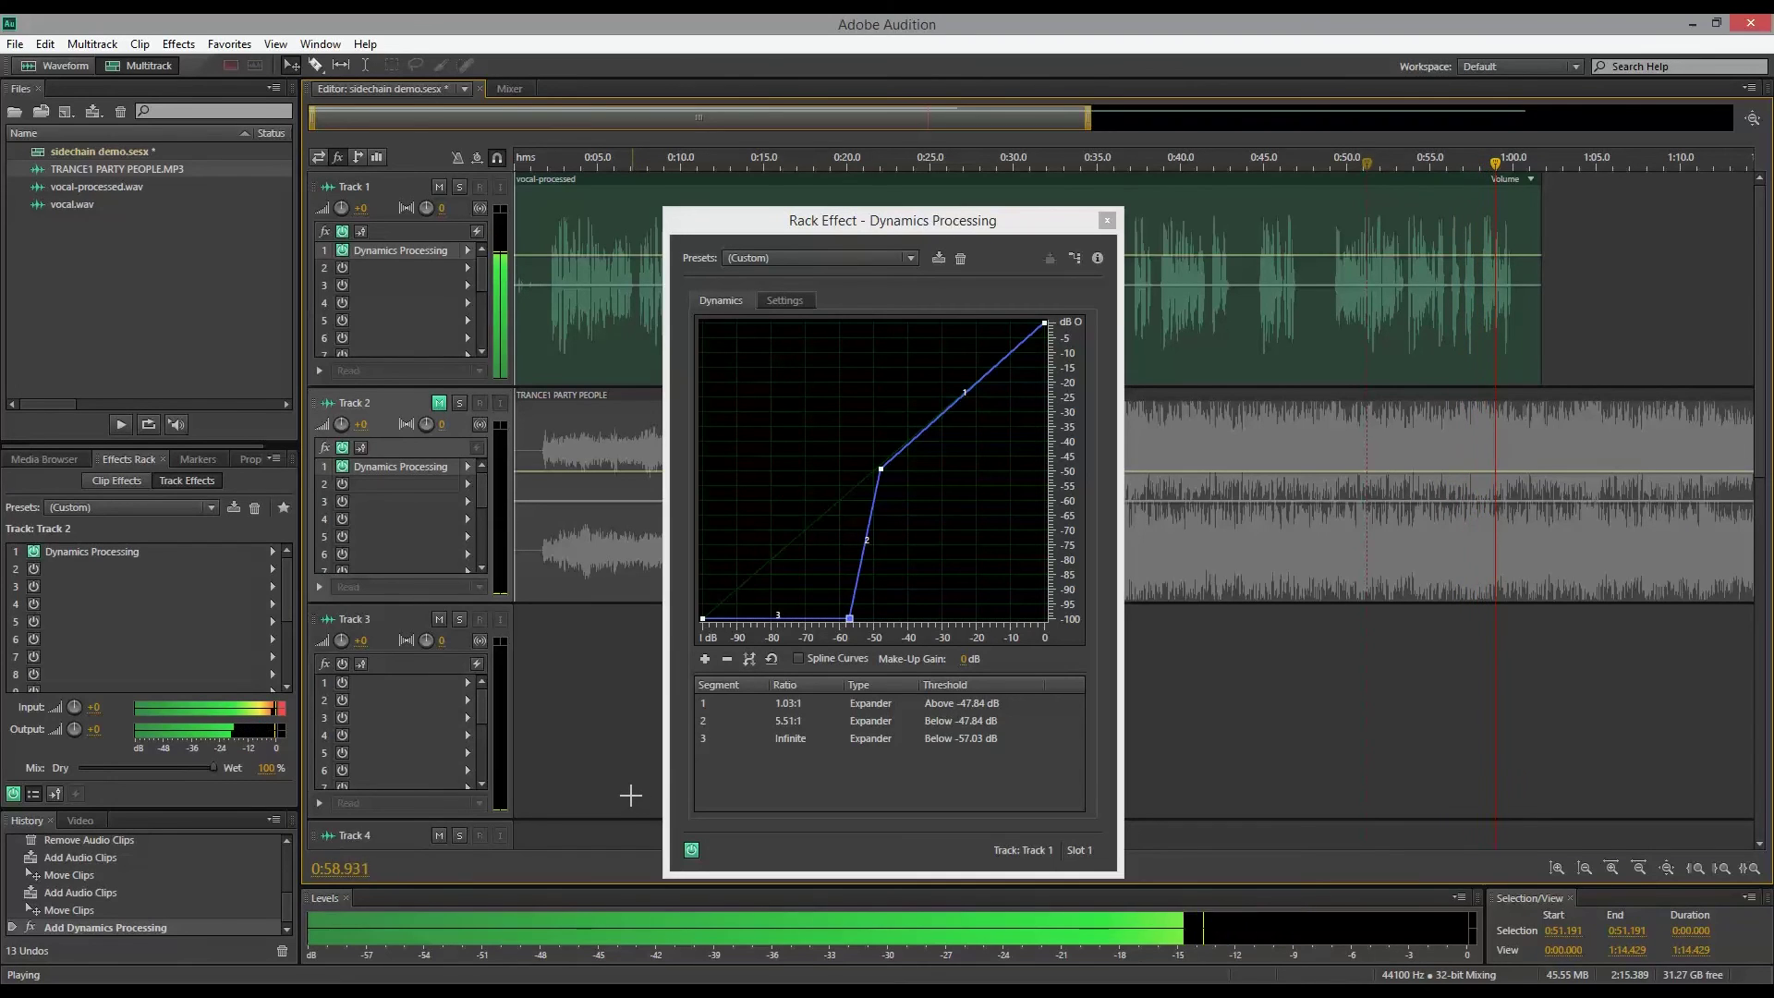
key("space")
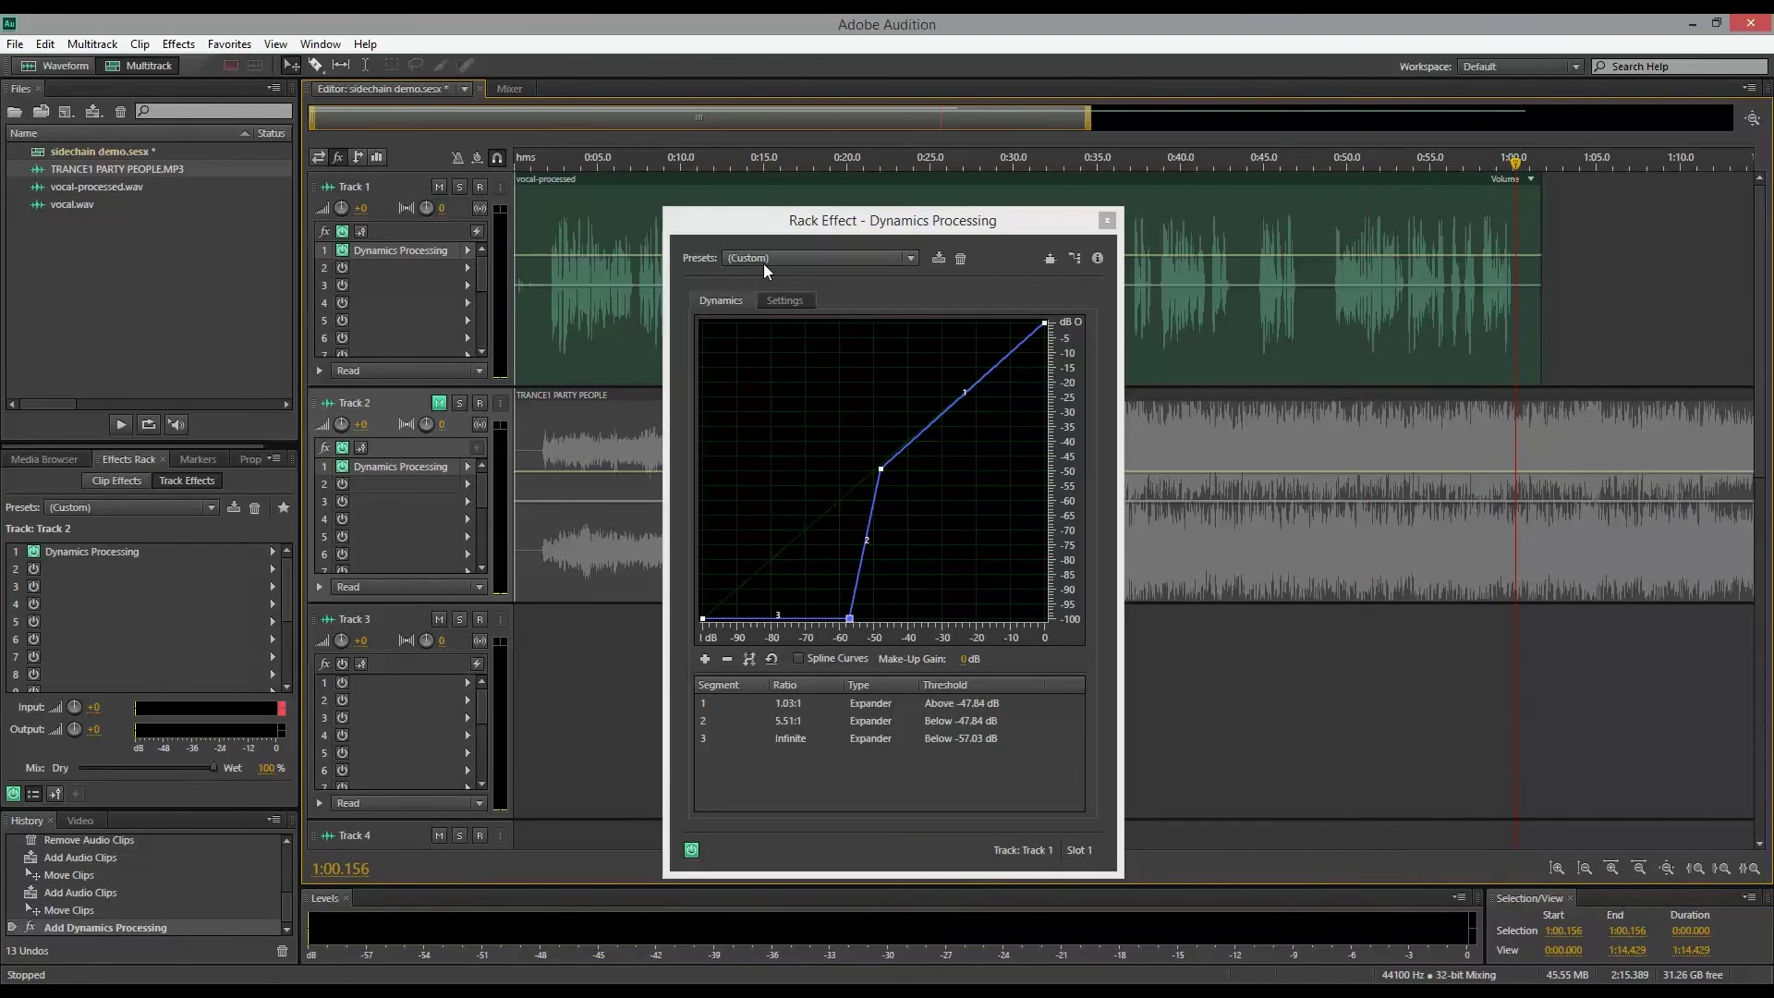
Set the Level Detector release time to 0 ms in Track 1's Dynamics Processing, and play the vocal from about 0:53.5.
left_click(782, 301)
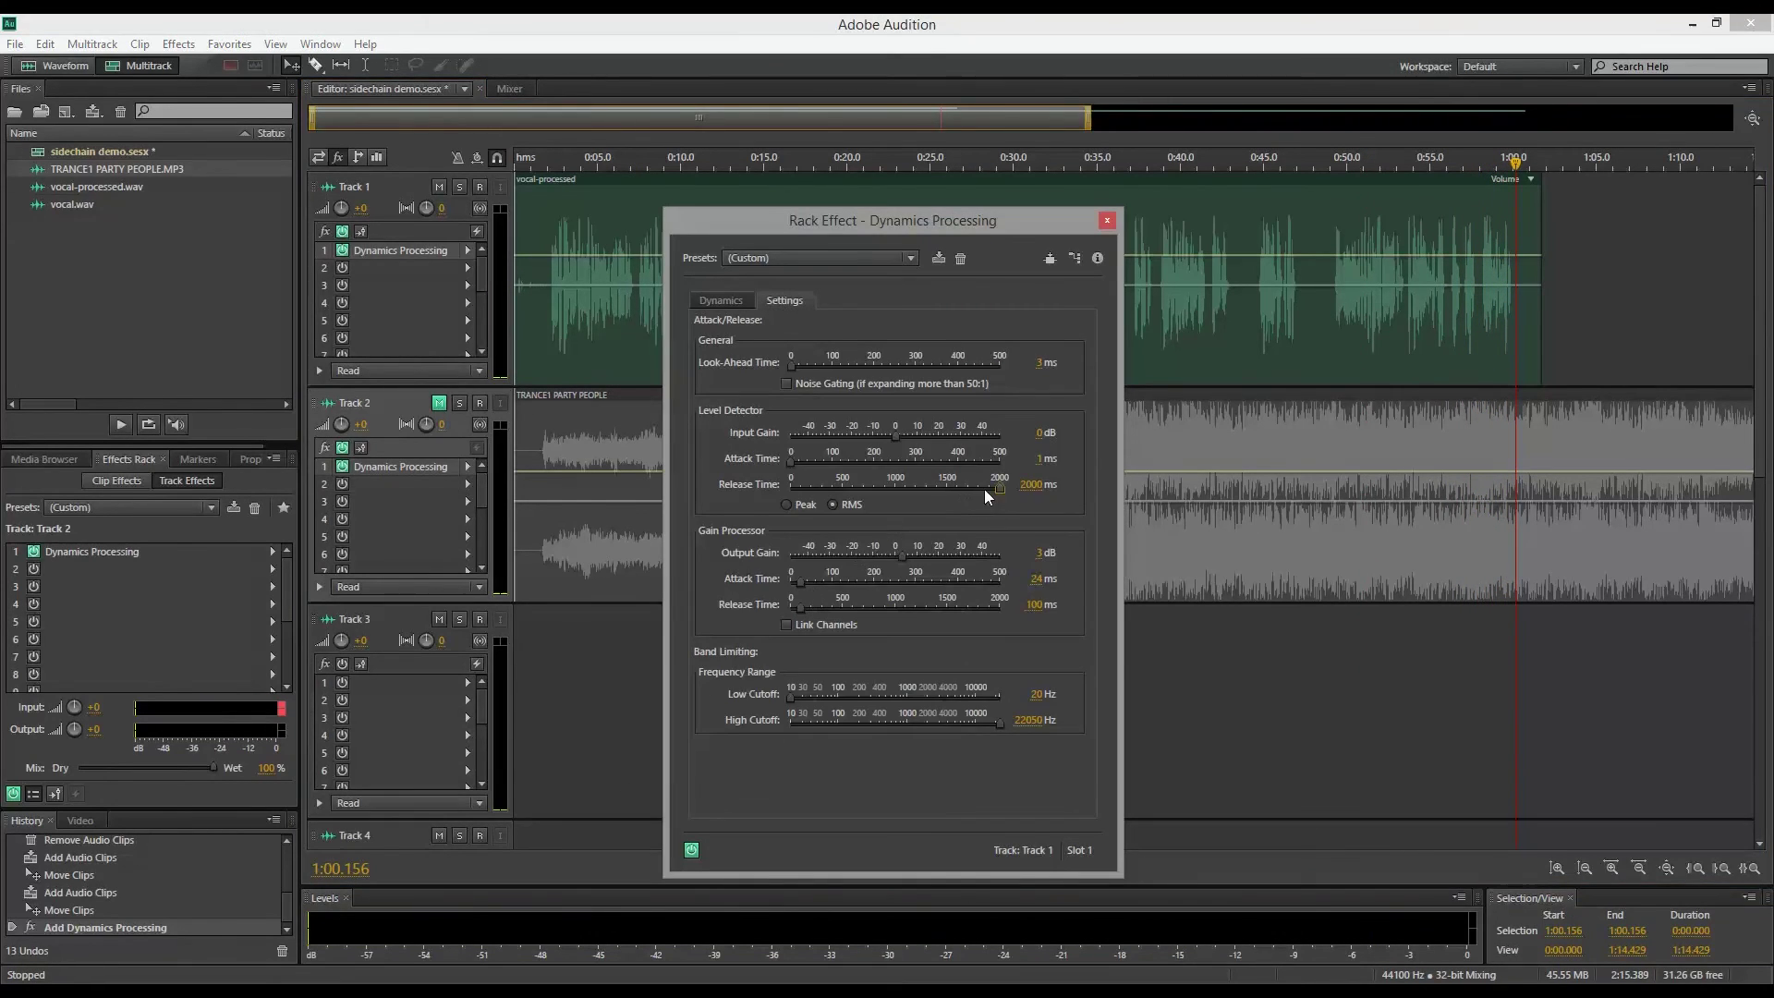
left_click(737, 302)
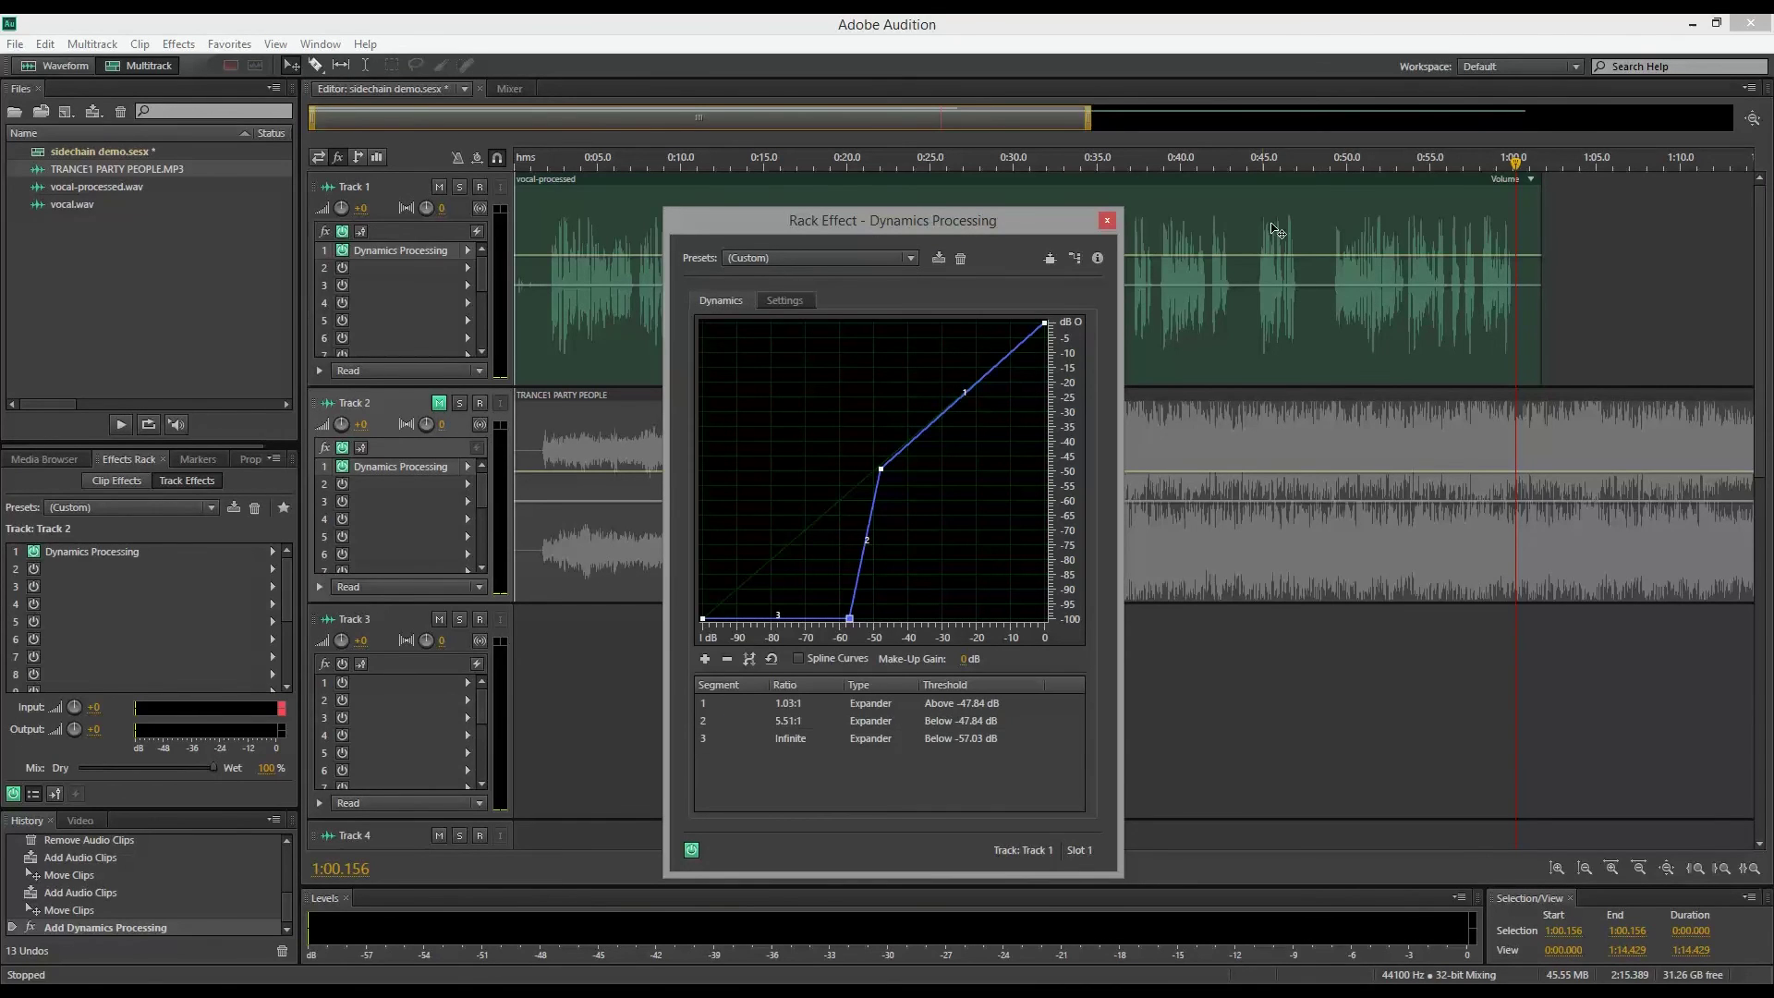
left_click(1405, 165)
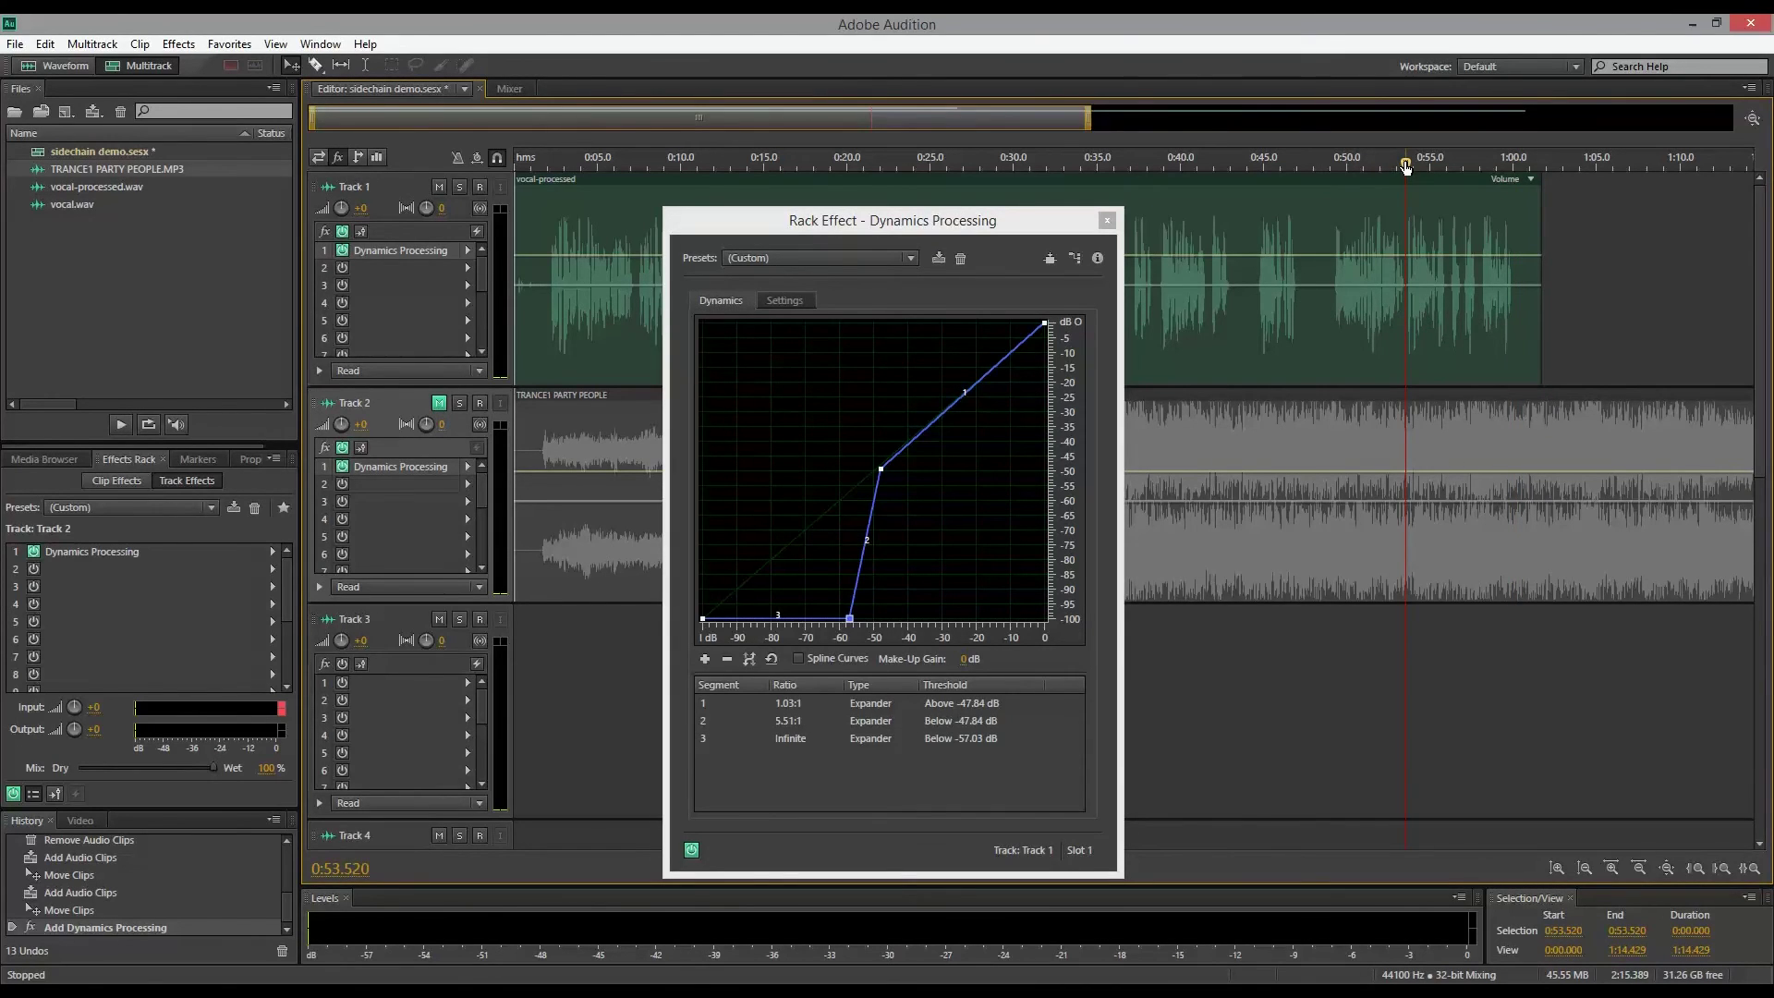
key("space")
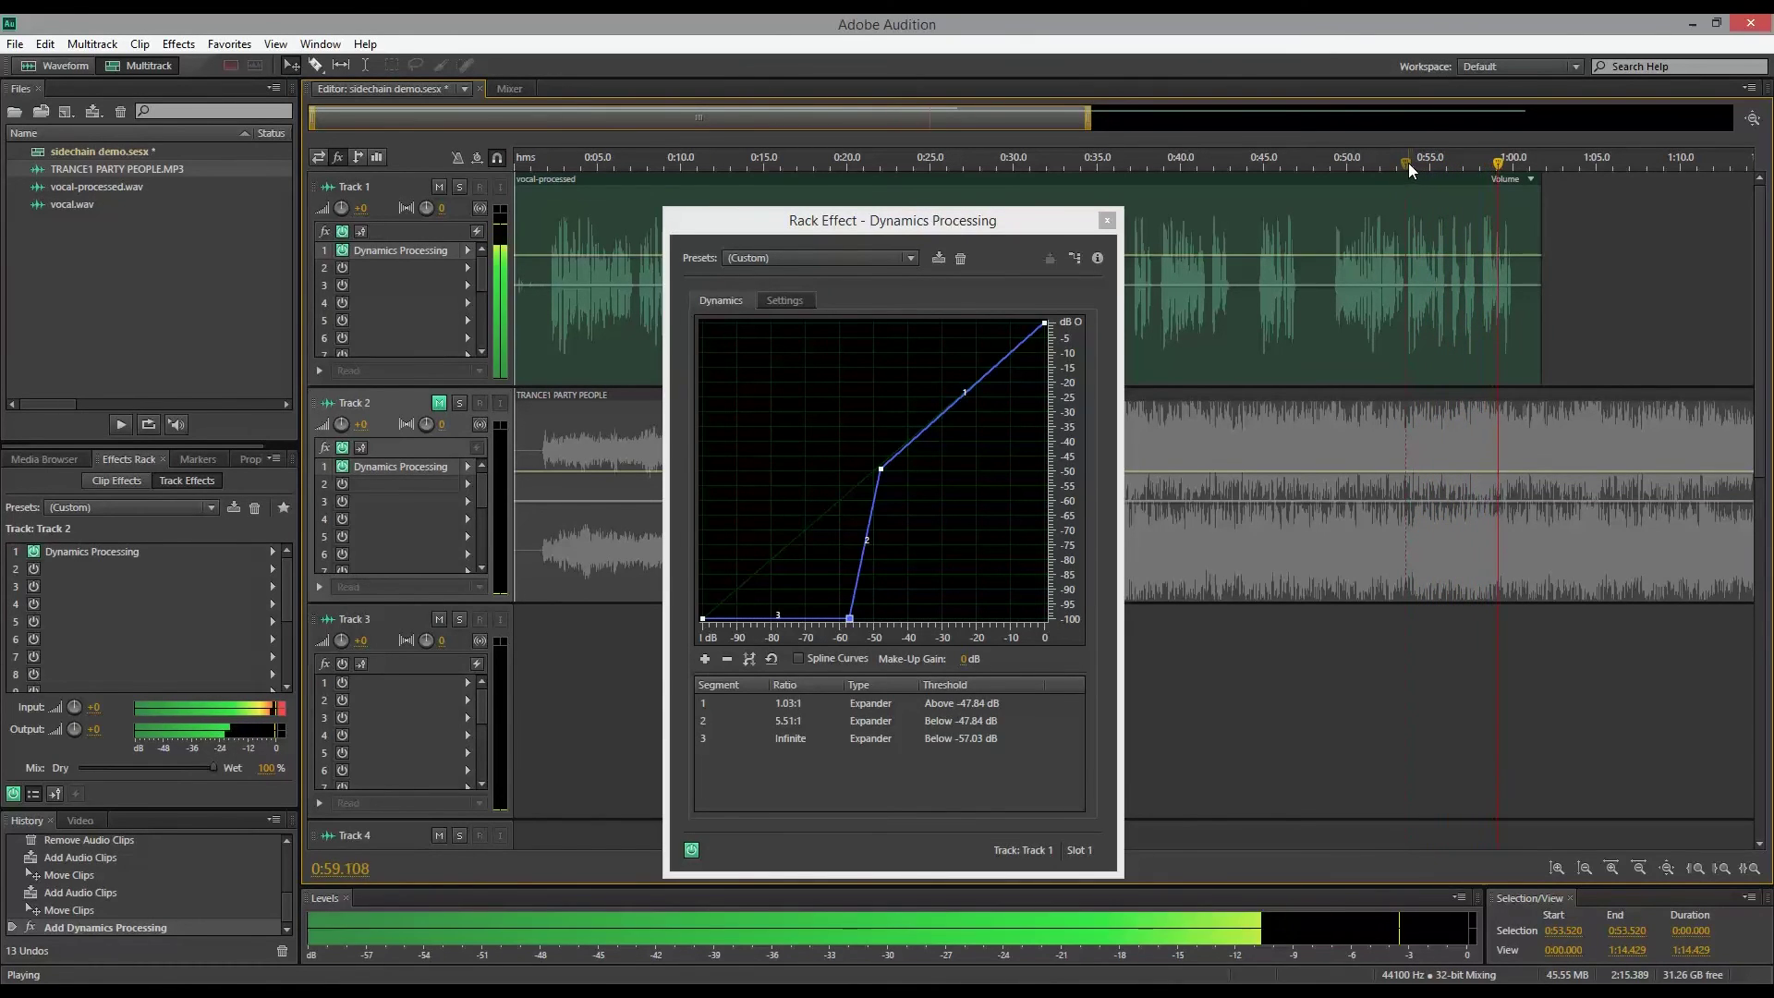
key("space")
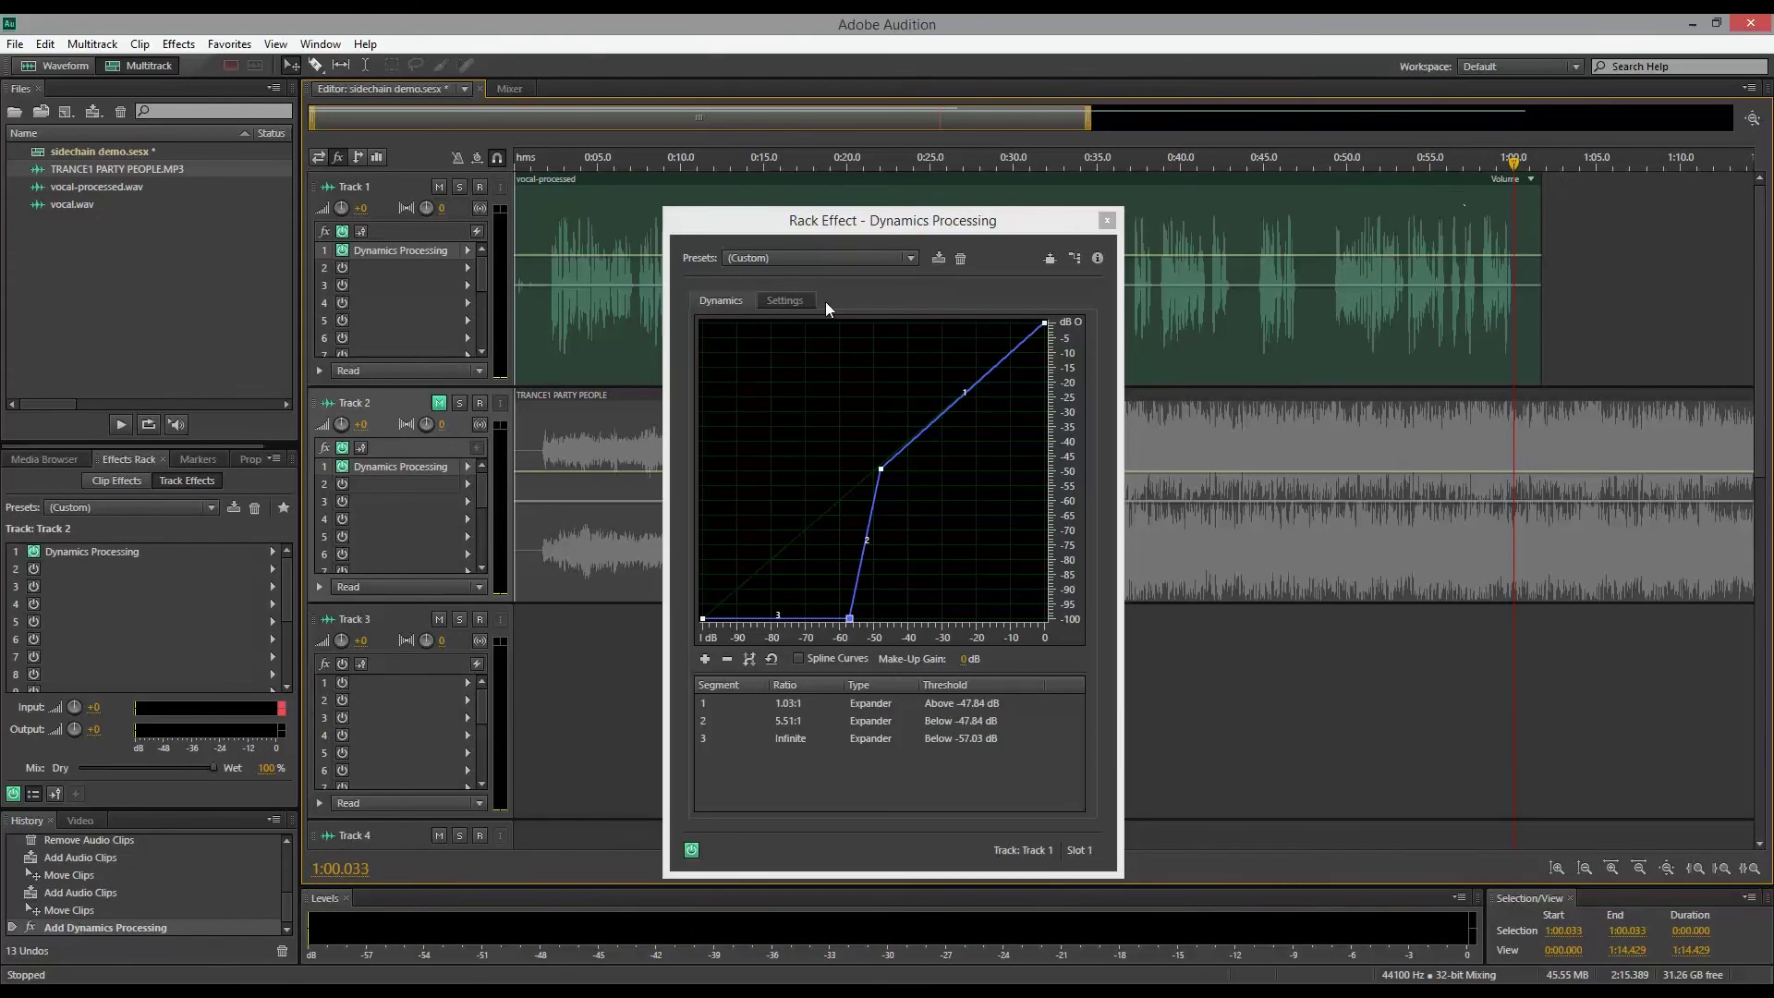
Check the release settings of Track 1's Dynamics Processing, close the effect window, and unmute Track 2.
left_click(785, 301)
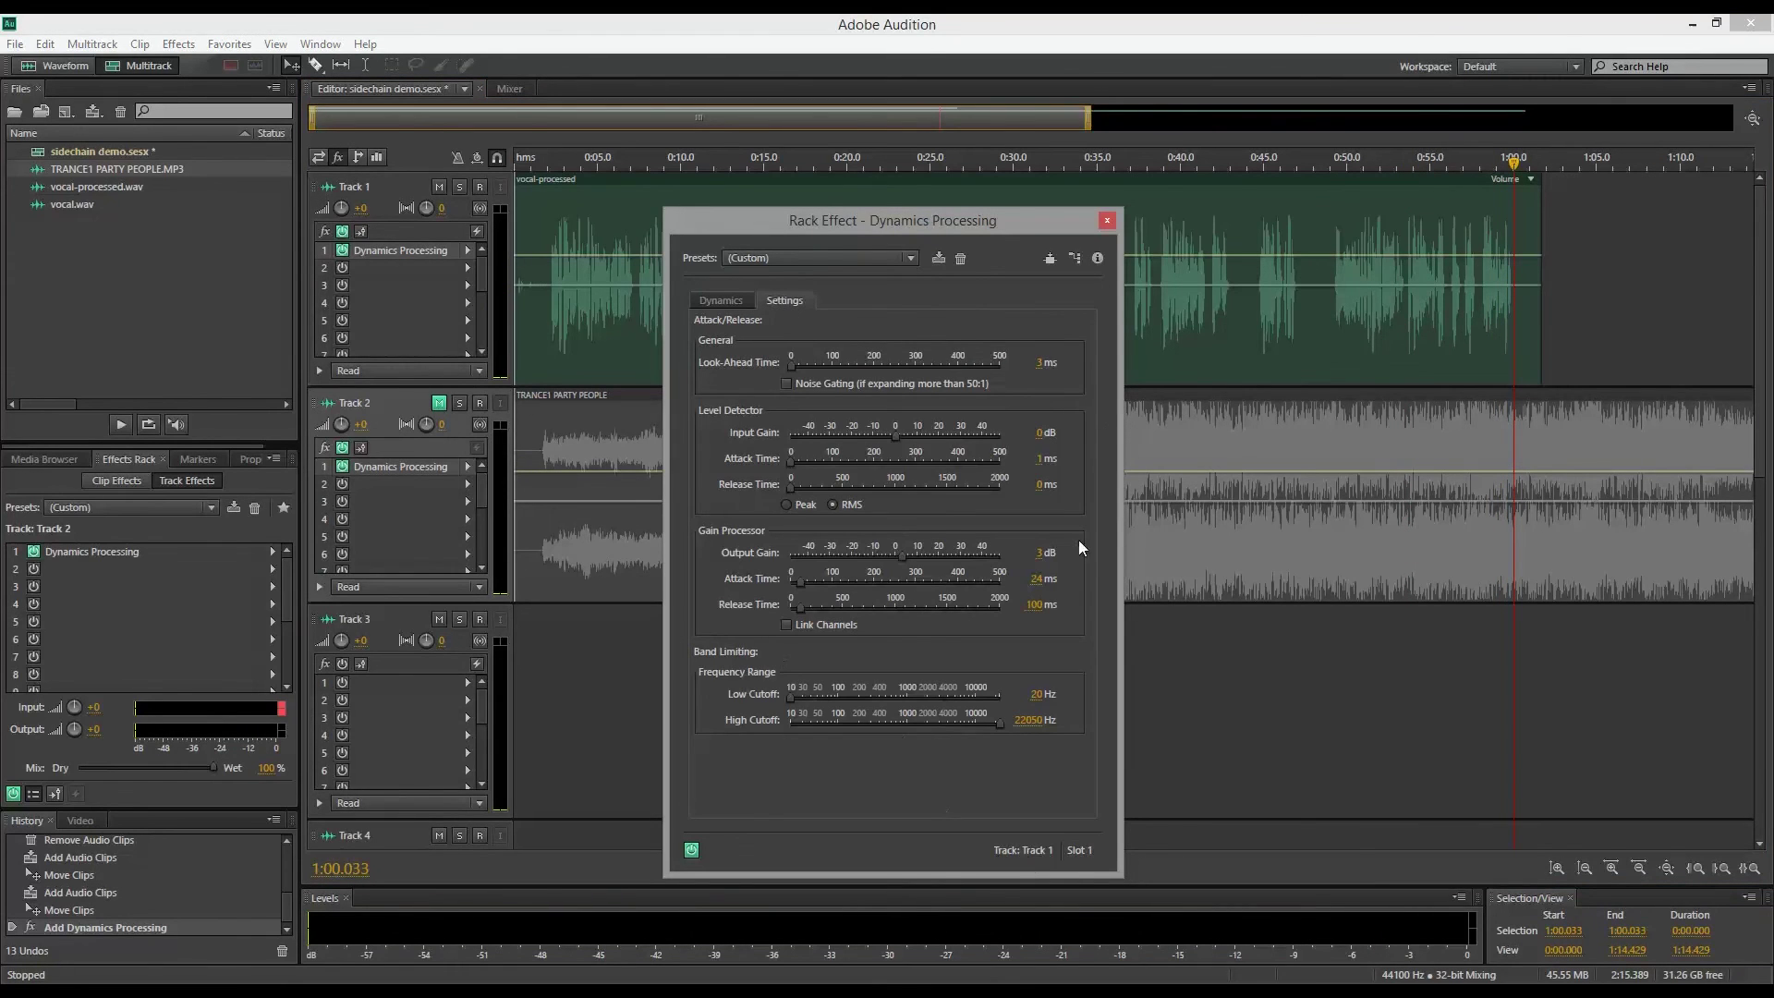
left_click(1108, 220)
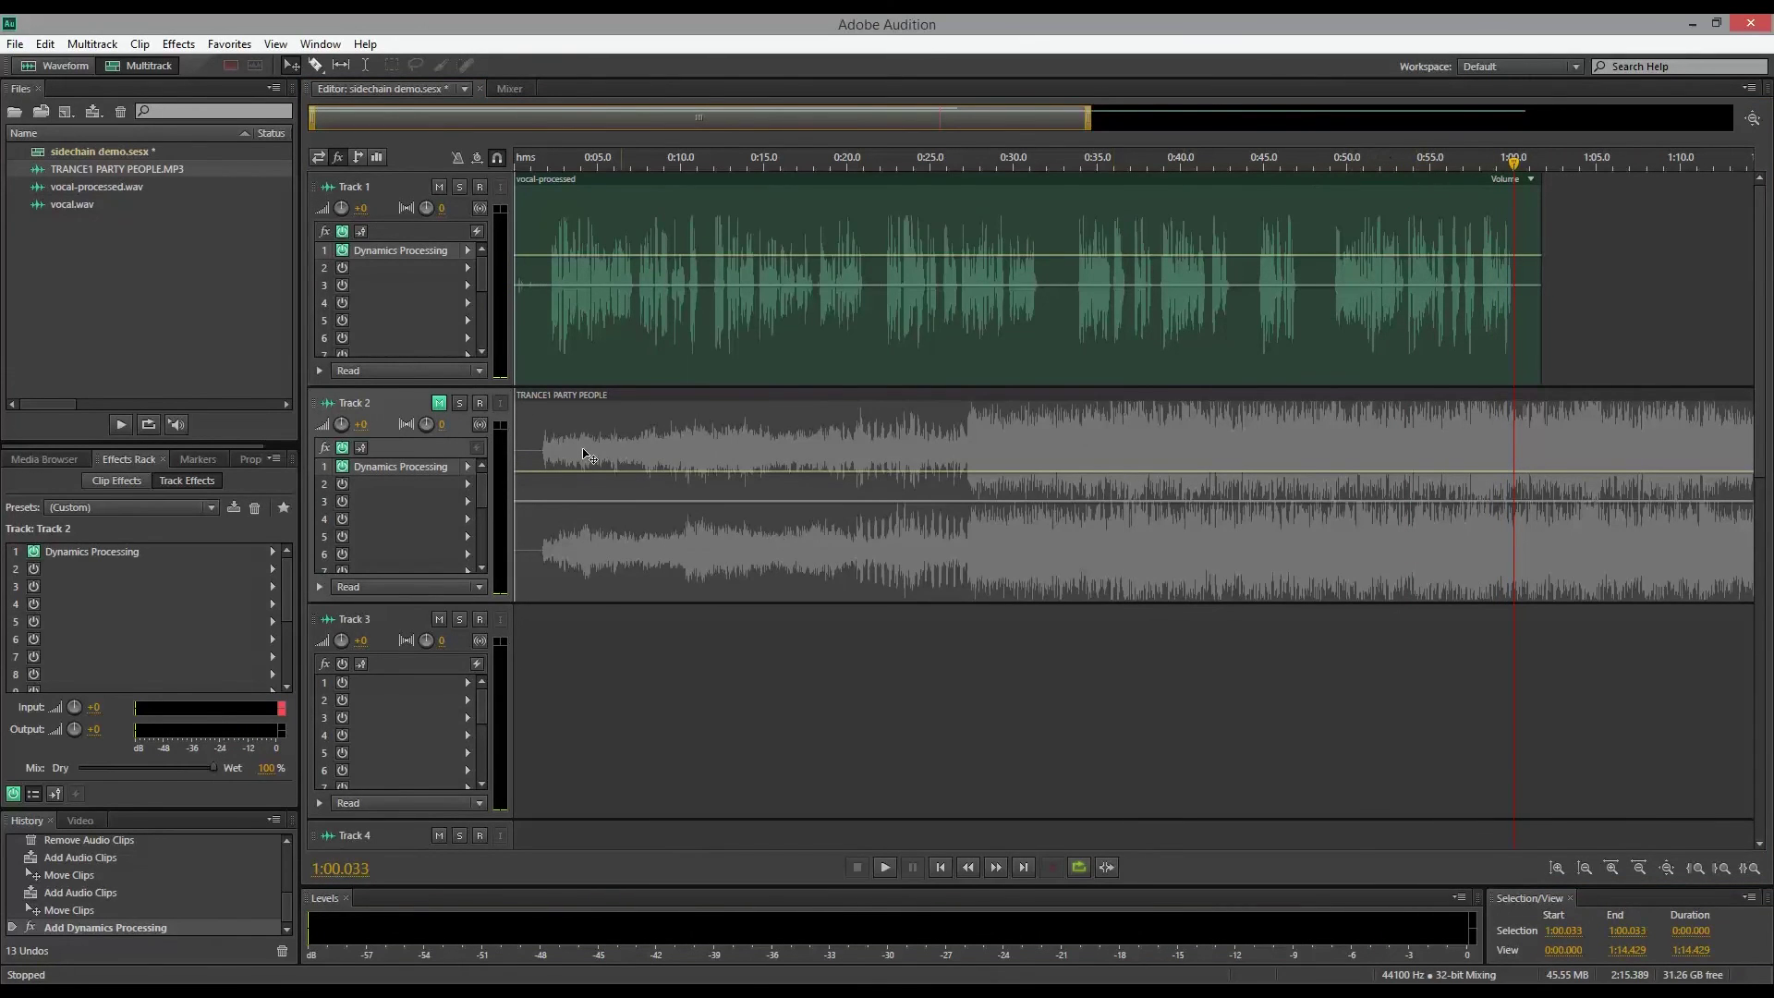
left_click(440, 404)
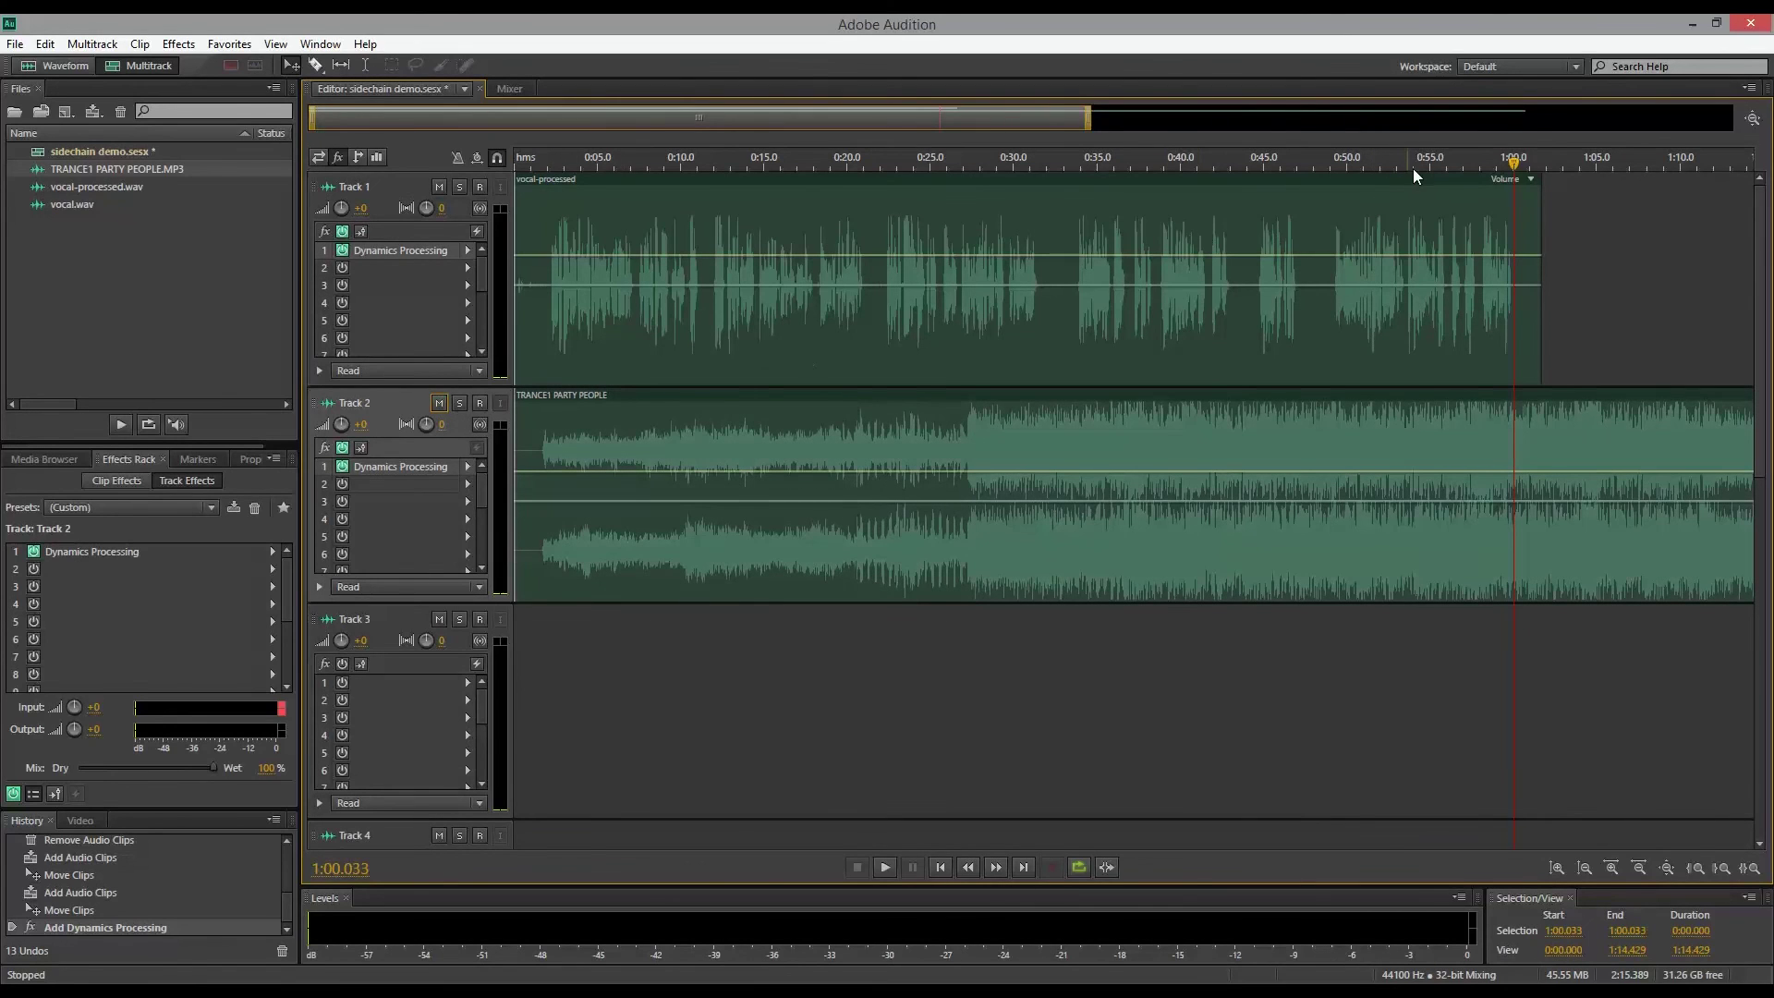
Select the music clip on Track 2 and play both tracks together from about 0:48.5 to hear the ducking.
left_click(1323, 166)
left_click(868, 580)
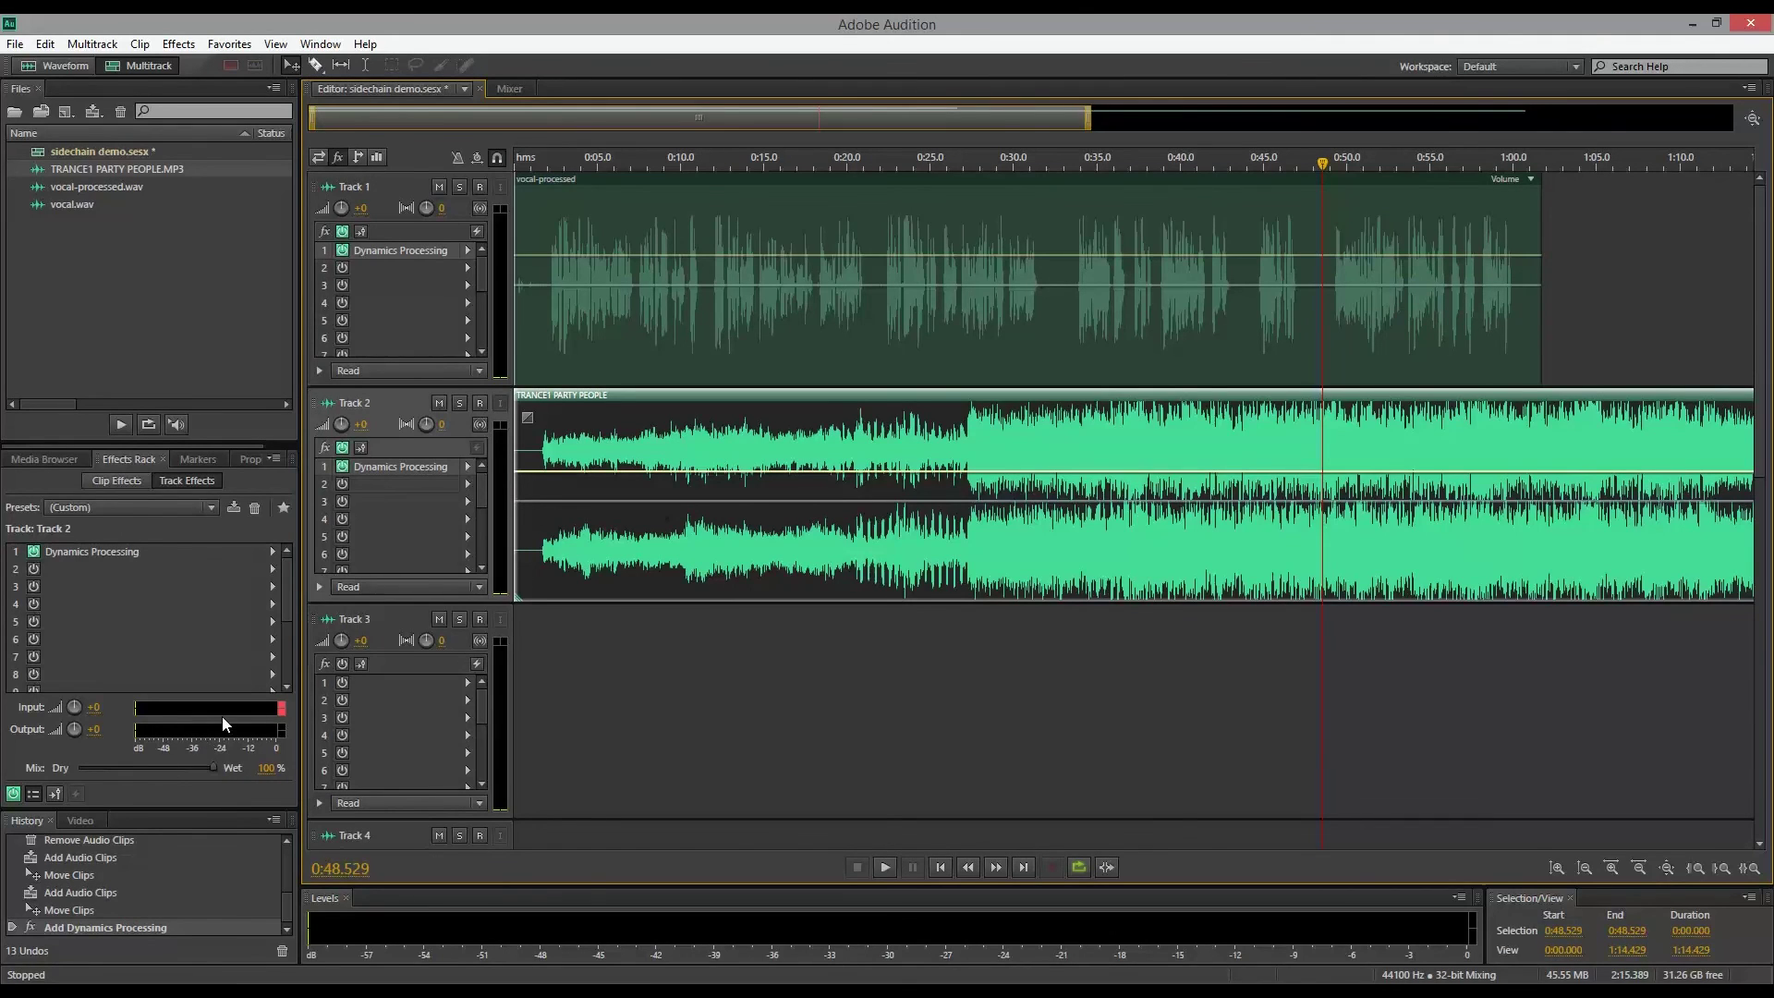
key("space")
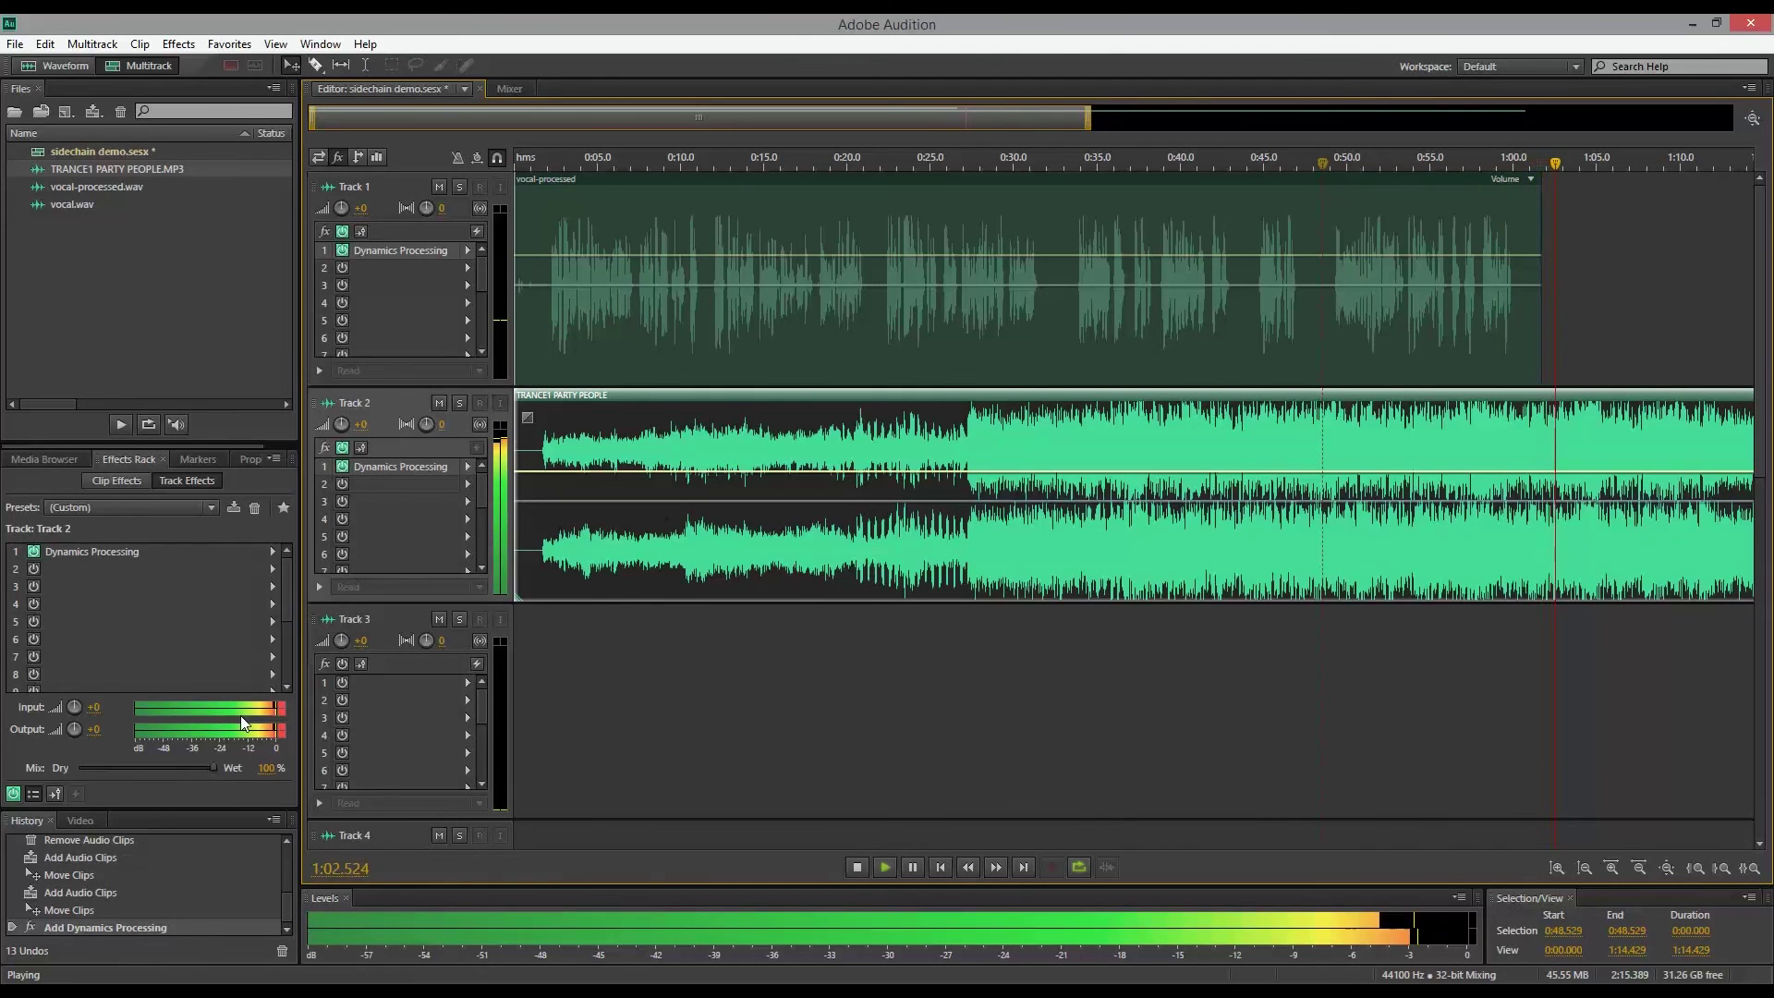
key("space")
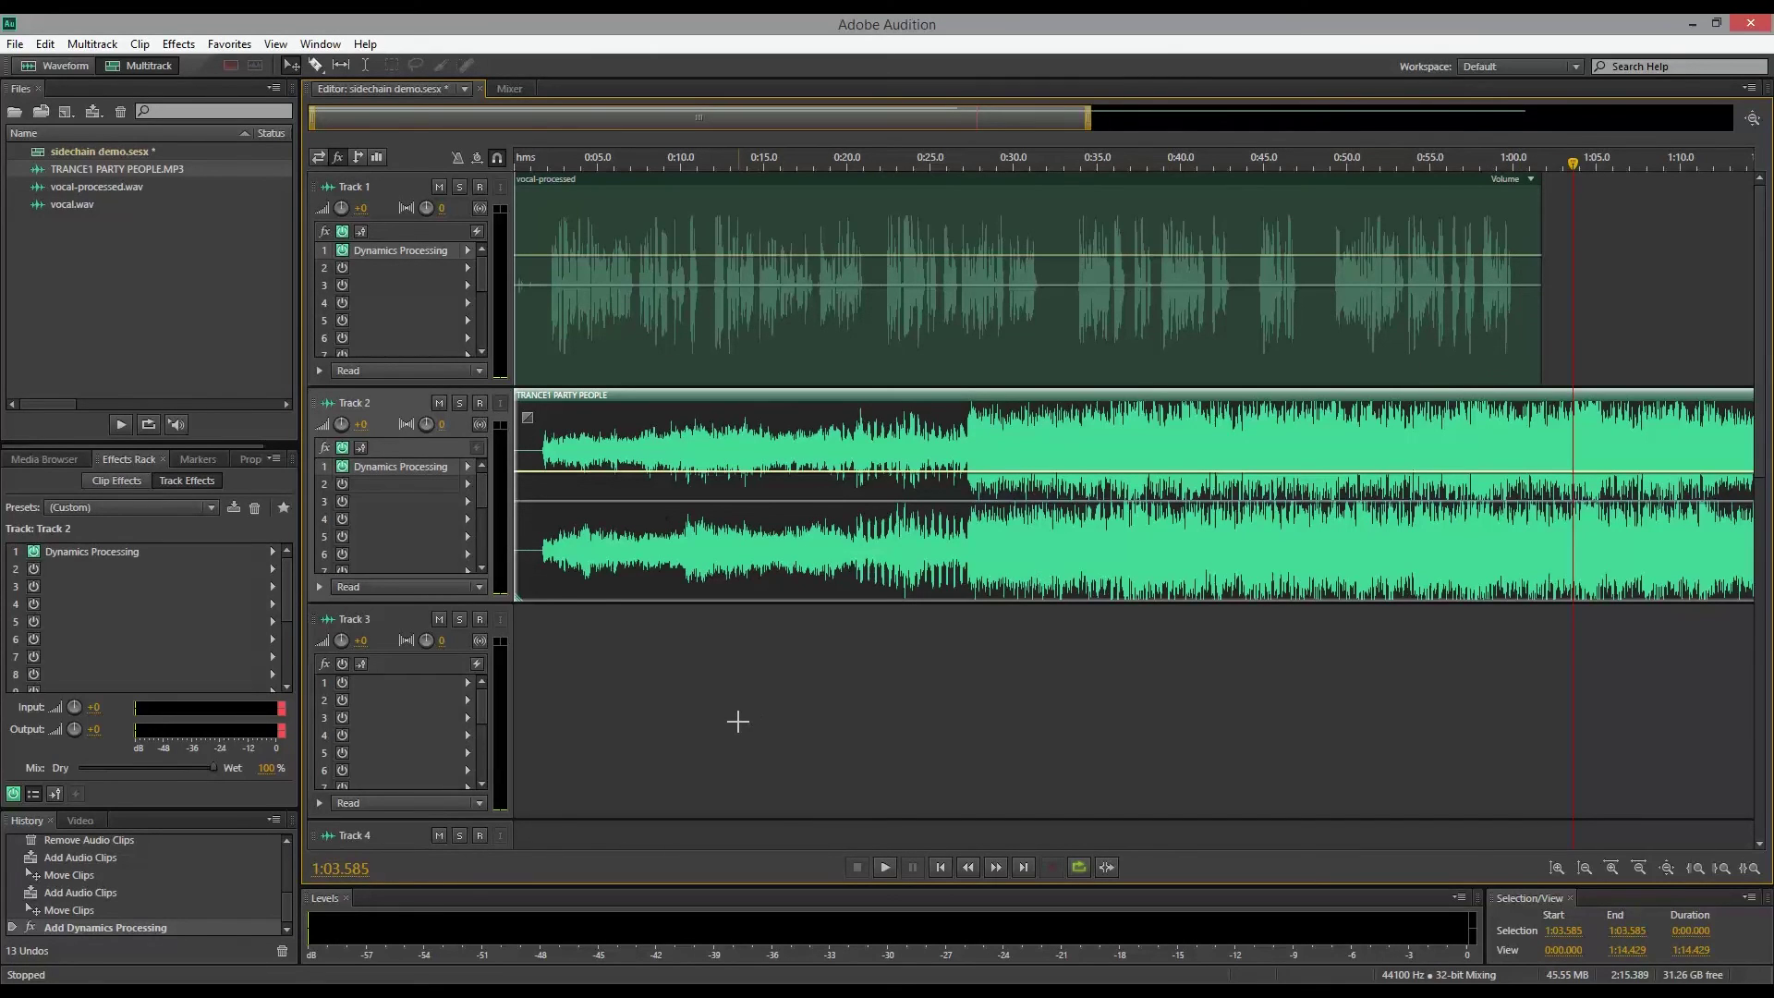
Return the playhead to 0:00.000 and play the mix from the start through the end of the vocal.
left_click_drag(813, 171, 529, 151)
left_click_drag(527, 163, 495, 159)
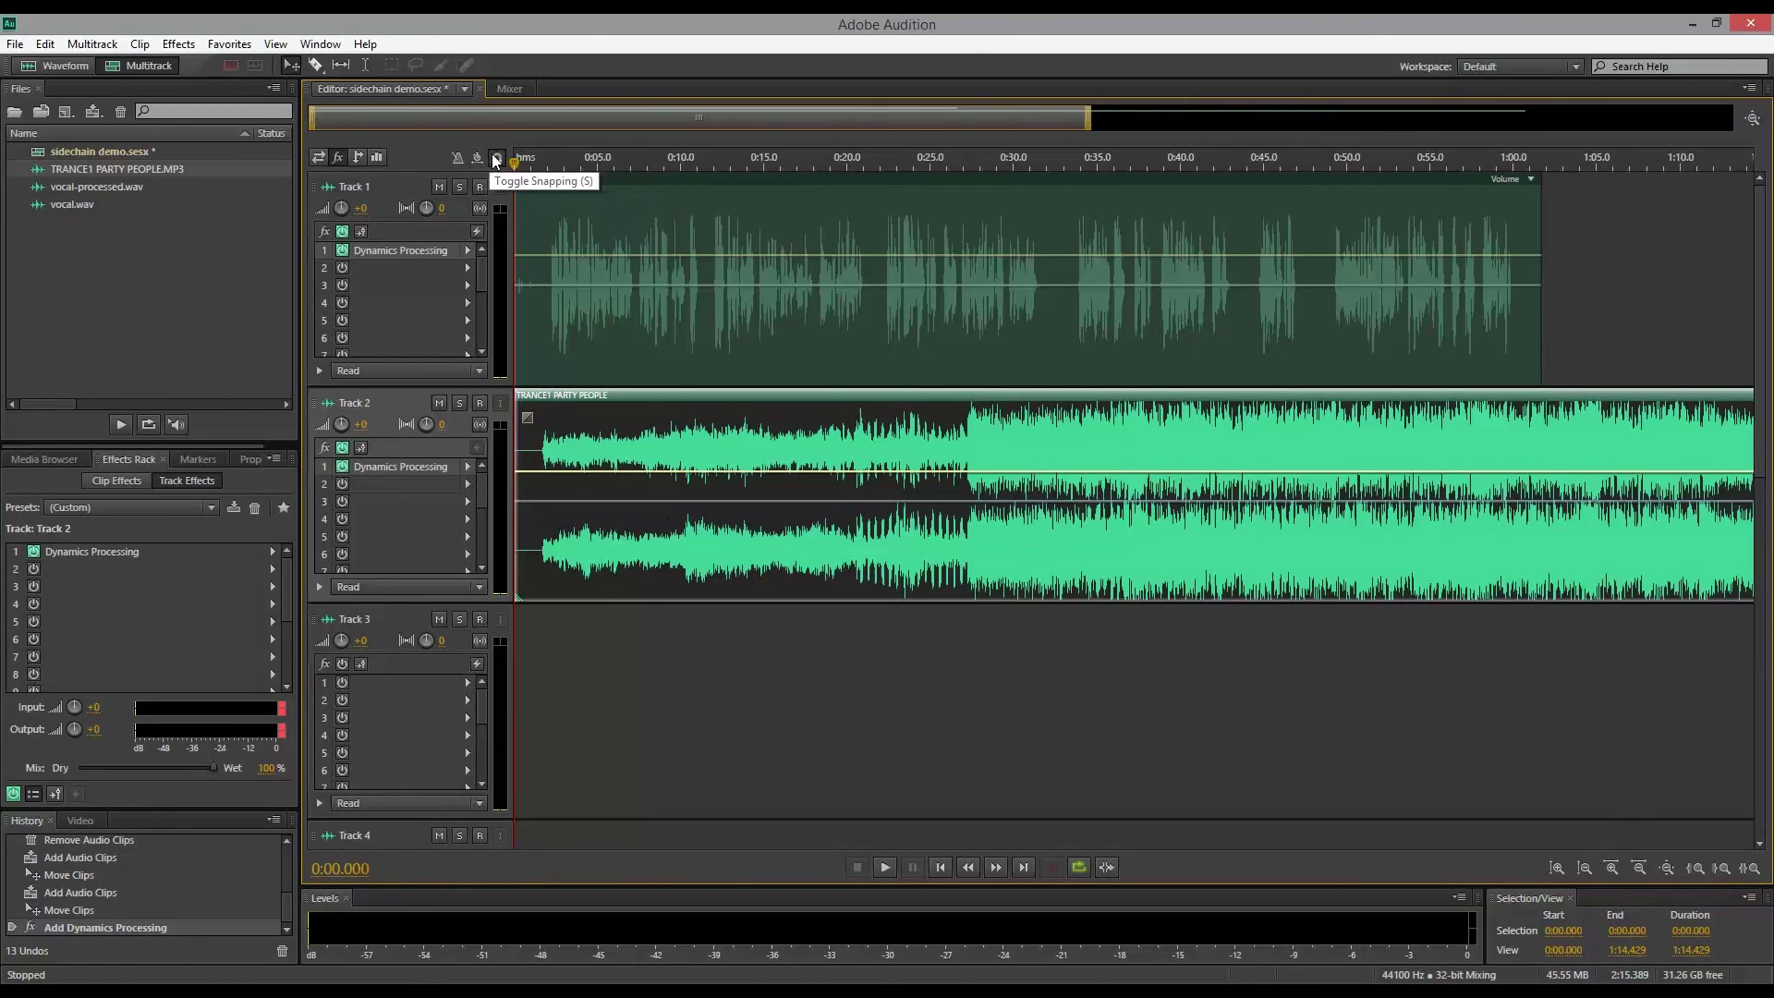
key("space")
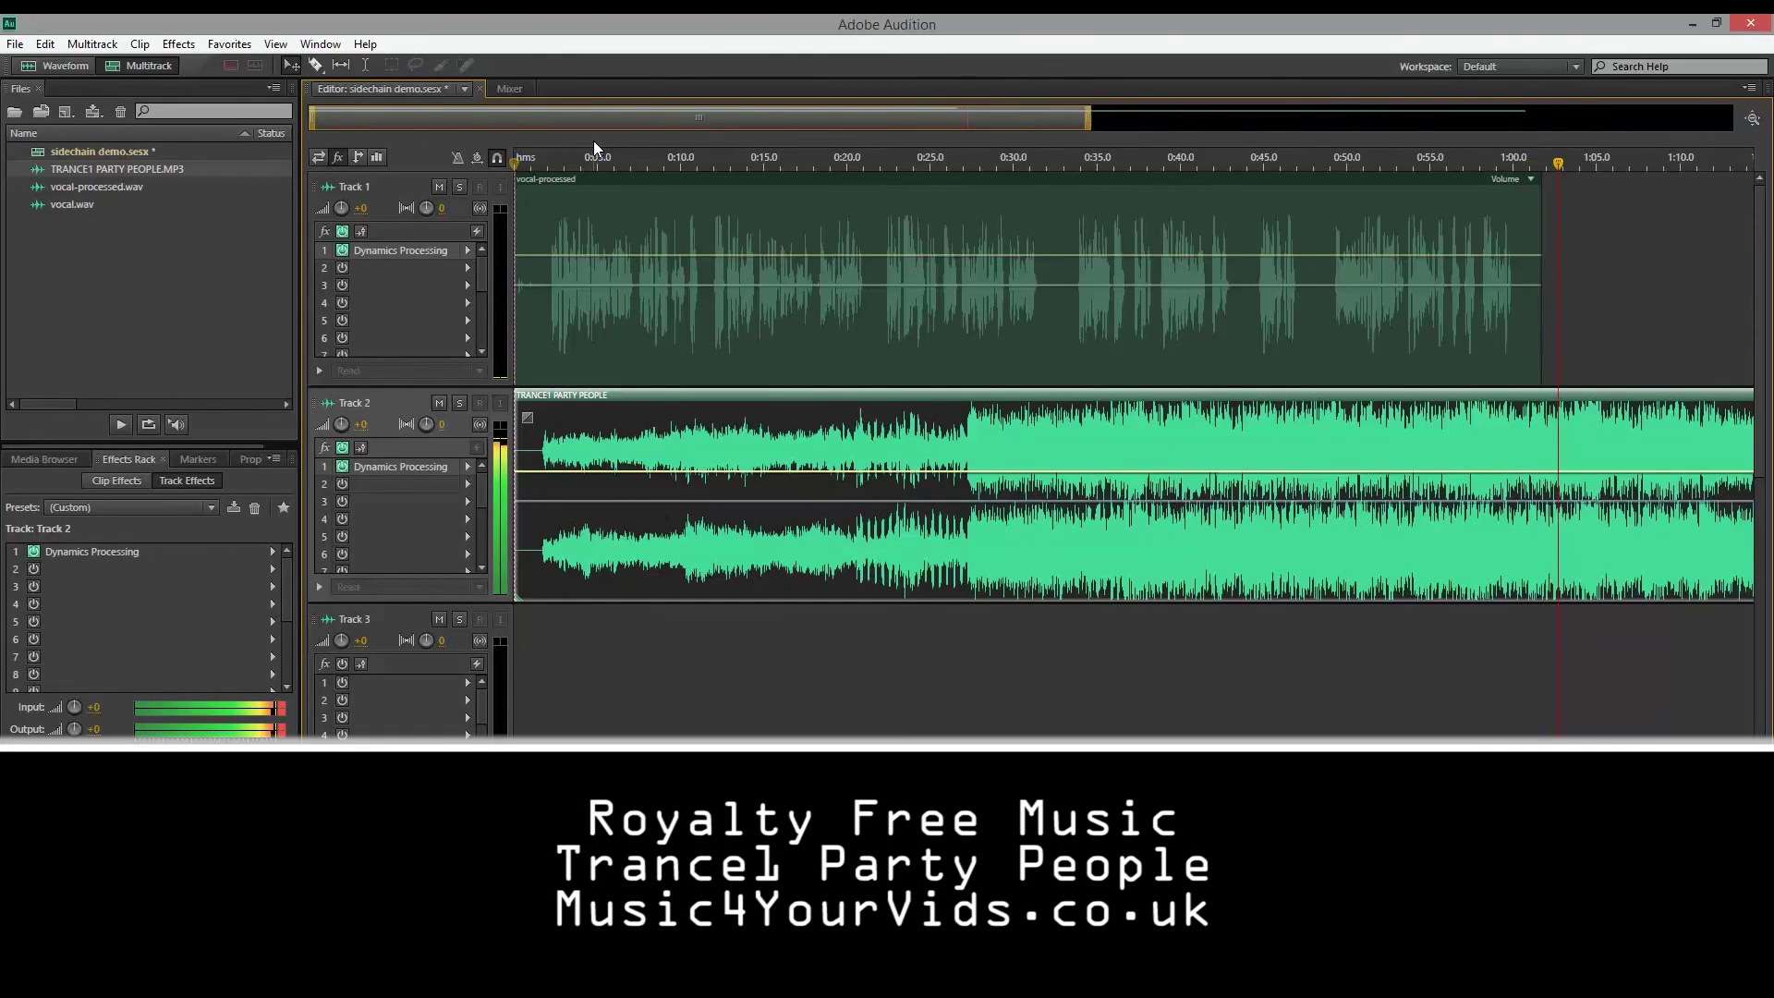
key("space")
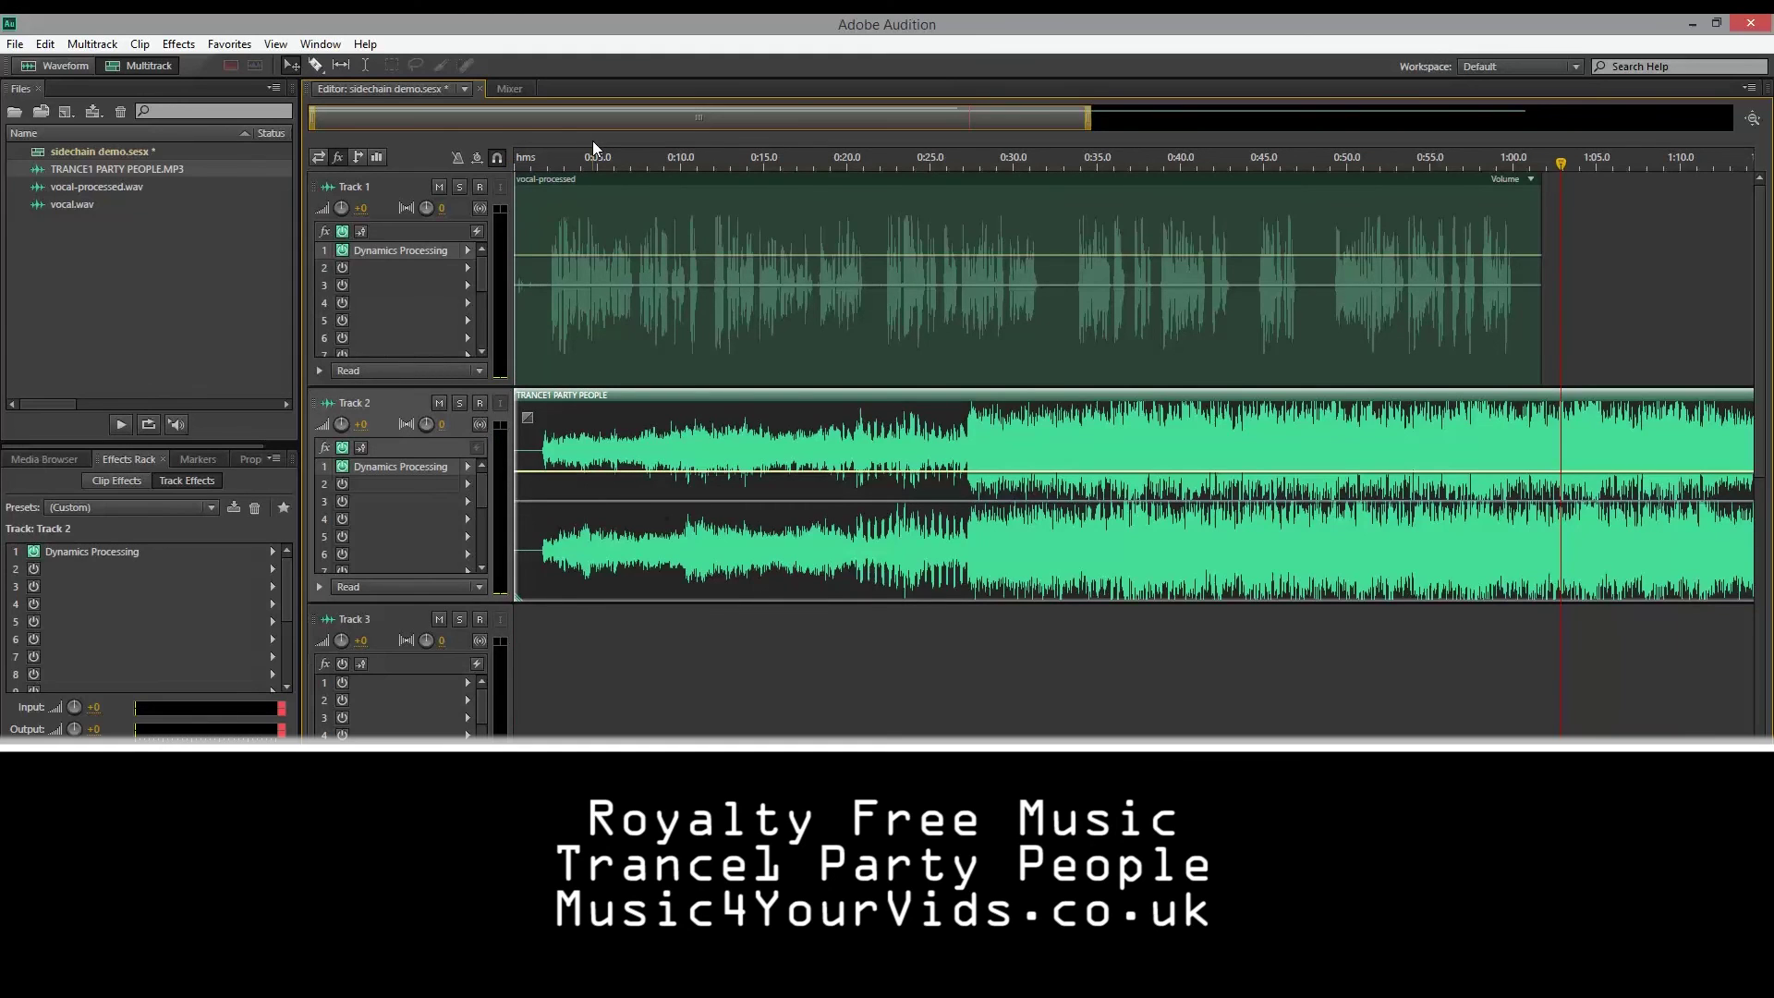